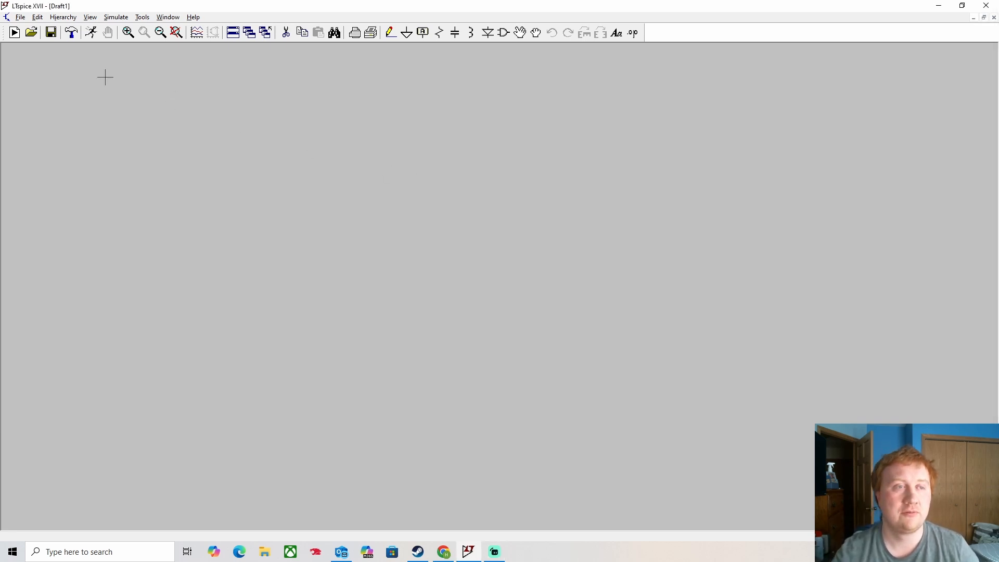
# - Show the Control Panel's Sym. & Lib. Search Paths tab, pointing to the Desktop LTSpice folder
pyautogui.click(73, 36)
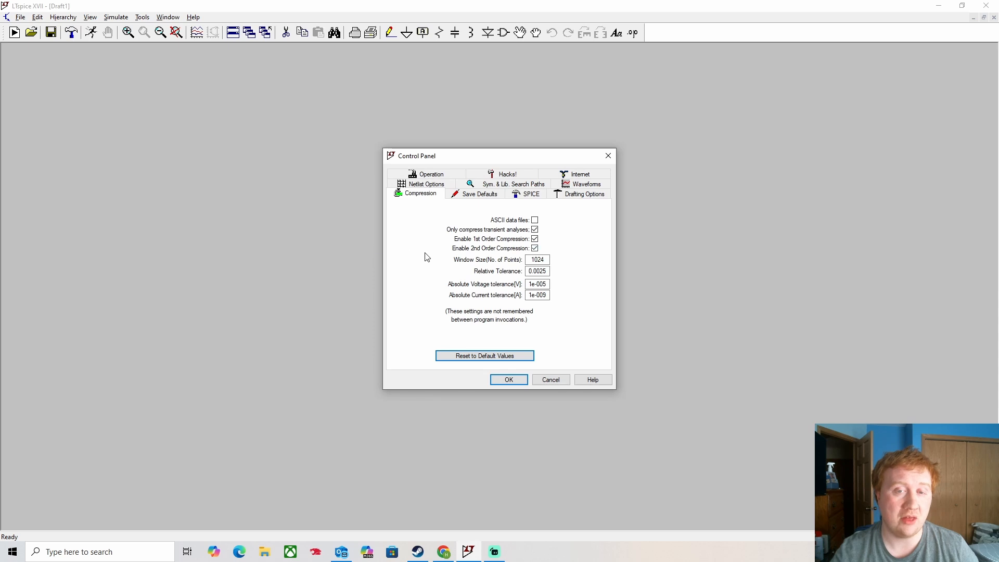
pyautogui.click(512, 185)
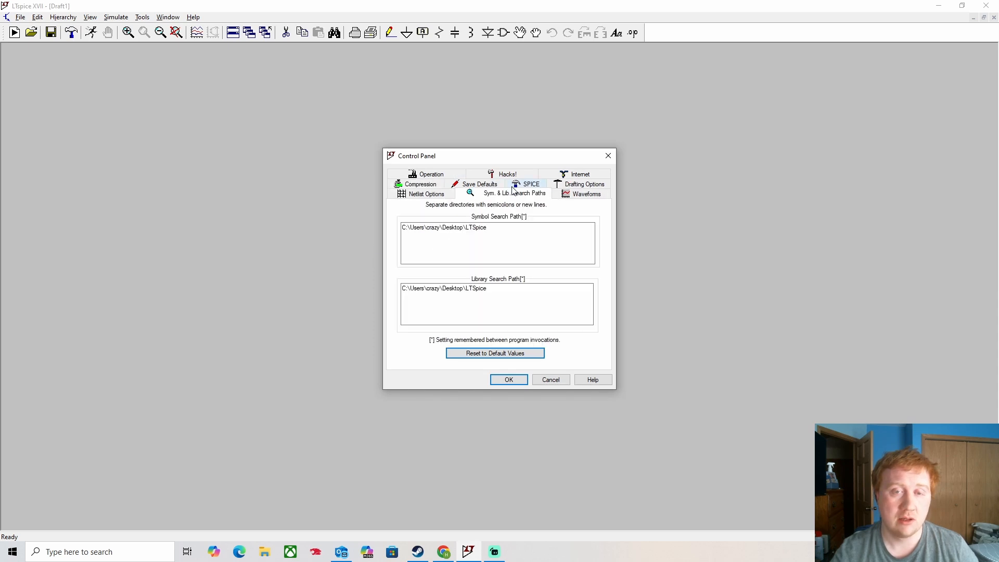
pyautogui.click(608, 155)
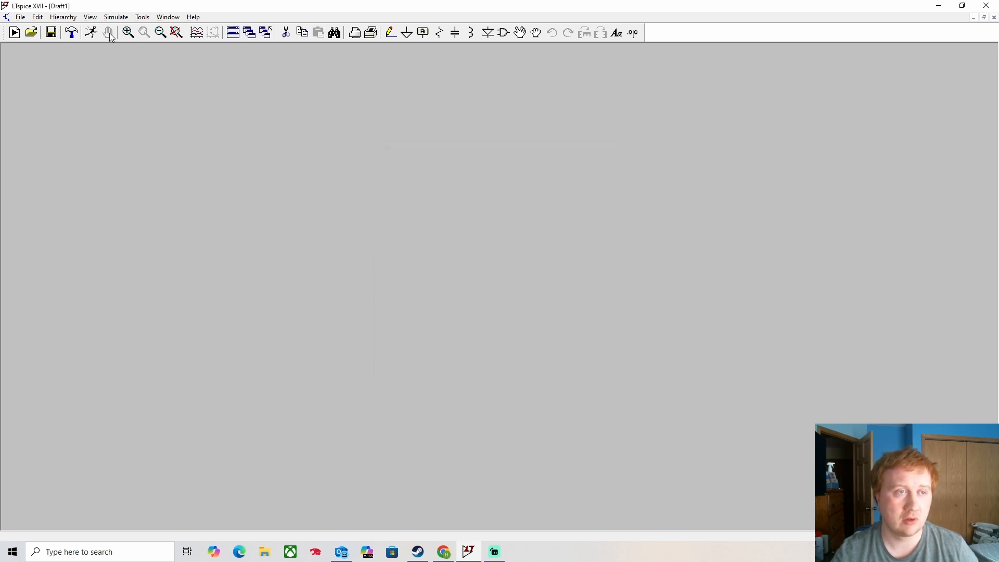
pyautogui.click(71, 33)
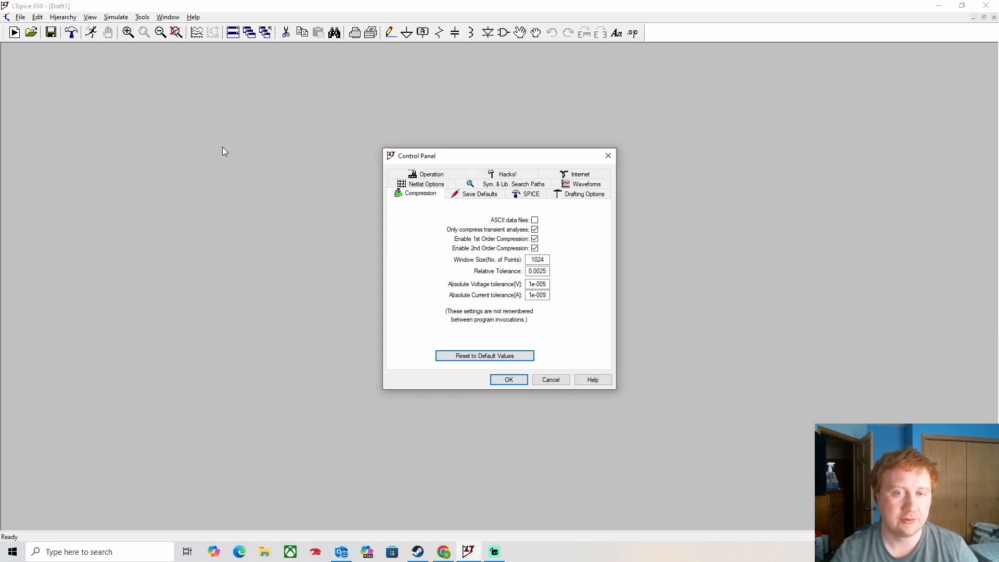
pyautogui.click(513, 185)
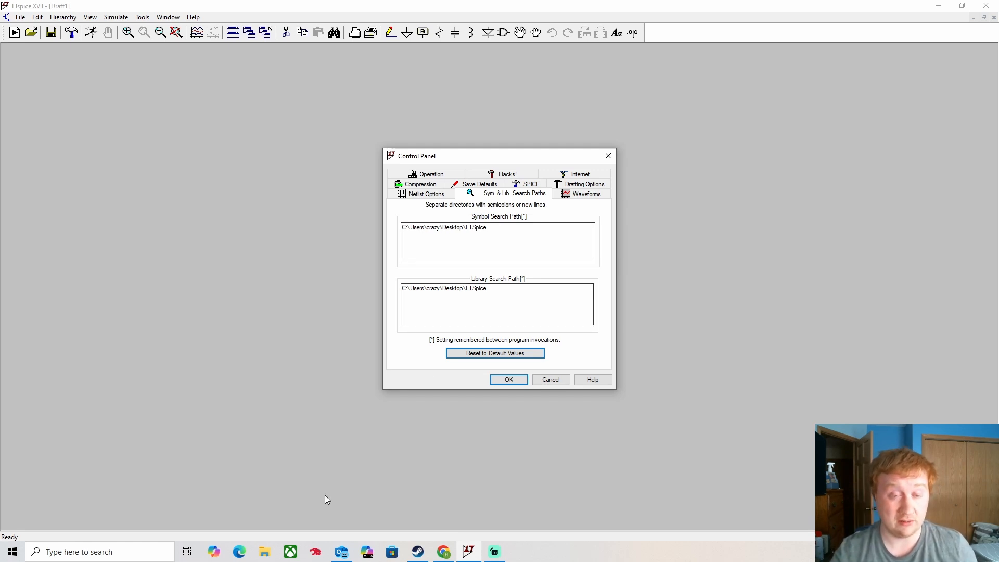
pyautogui.click(264, 552)
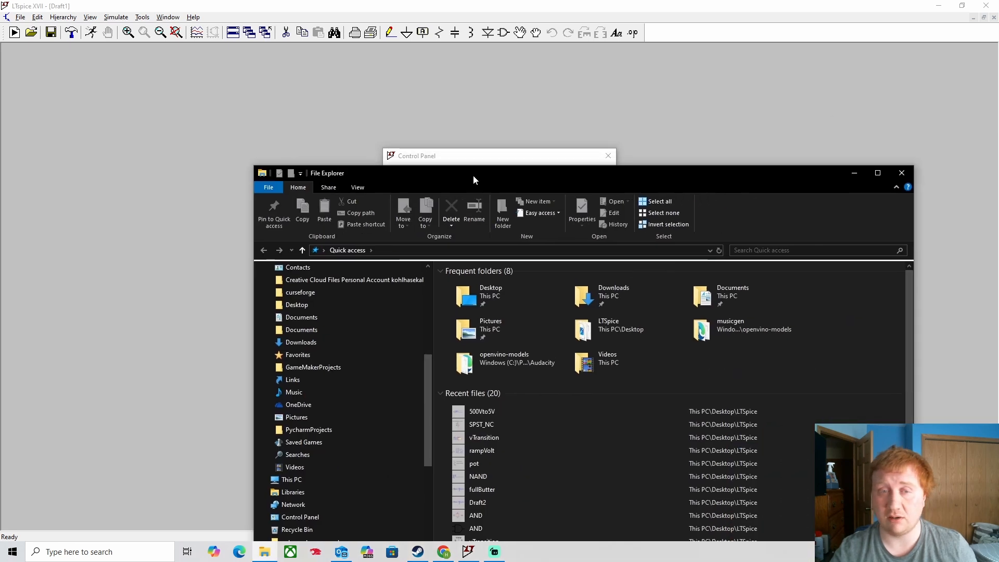
# - Browse to C:\Users\user\Desktop\LTSpice, reveal its full path, then close Explorer
pyautogui.moveTo(473, 175); pyautogui.dragTo(336, 105)
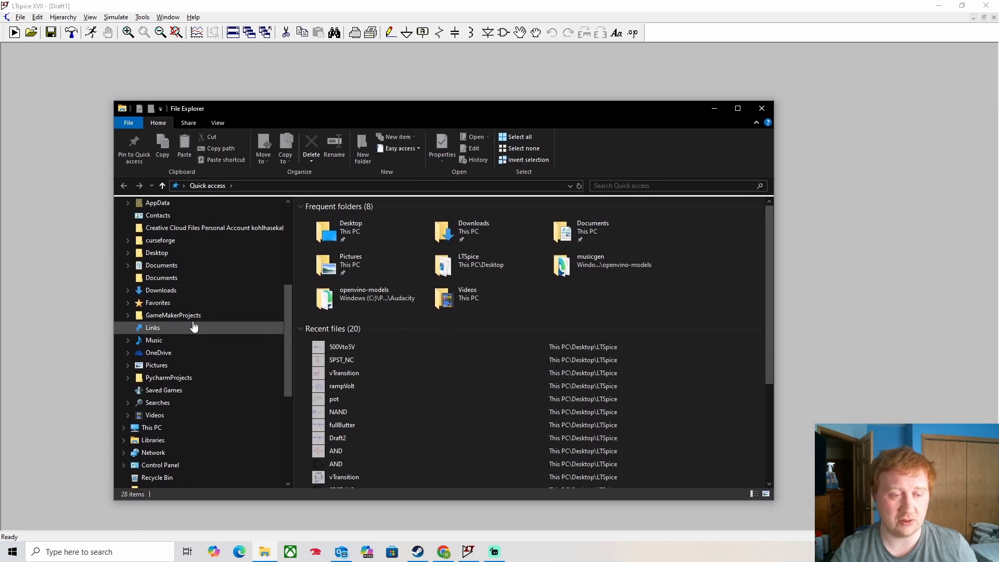
pyautogui.scroll(6, 192, 328)
pyautogui.click(156, 220)
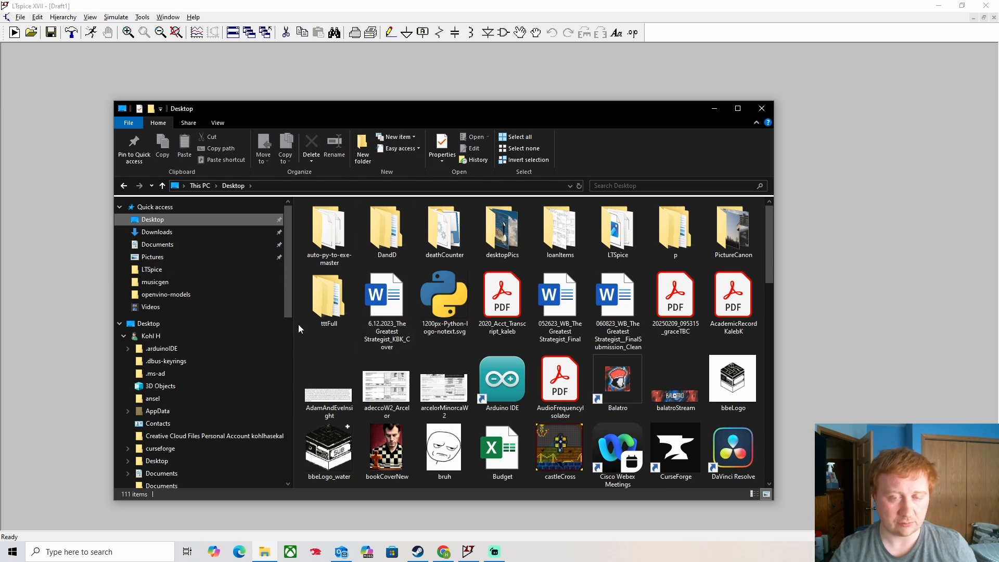
pyautogui.scroll(-8, 189, 346)
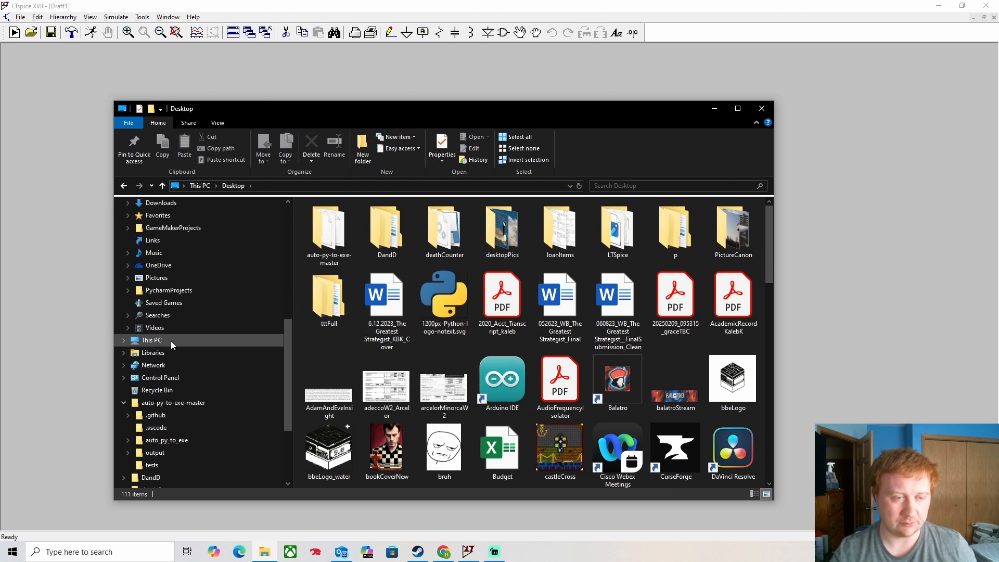
pyautogui.click(171, 342)
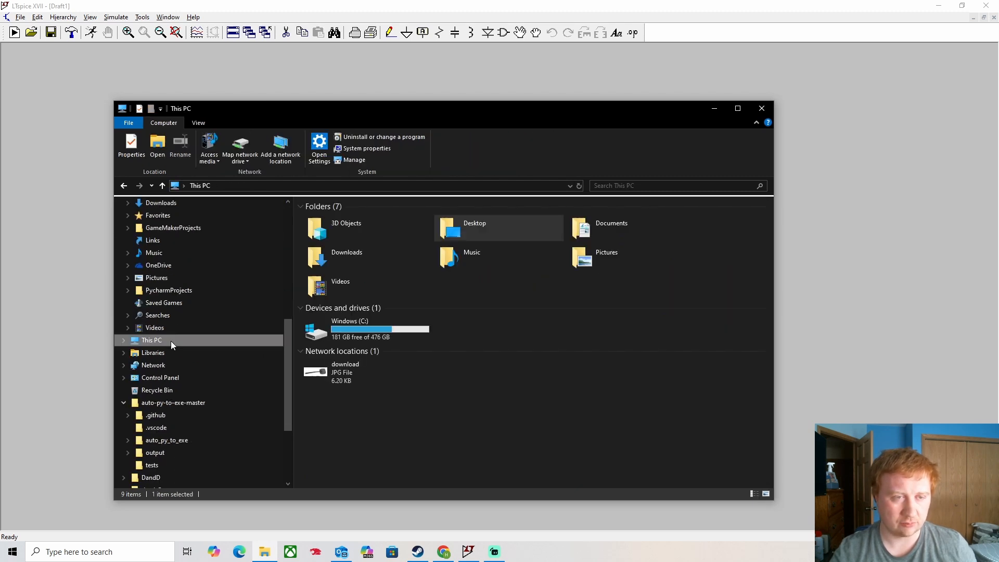
pyautogui.doubleClick(414, 320)
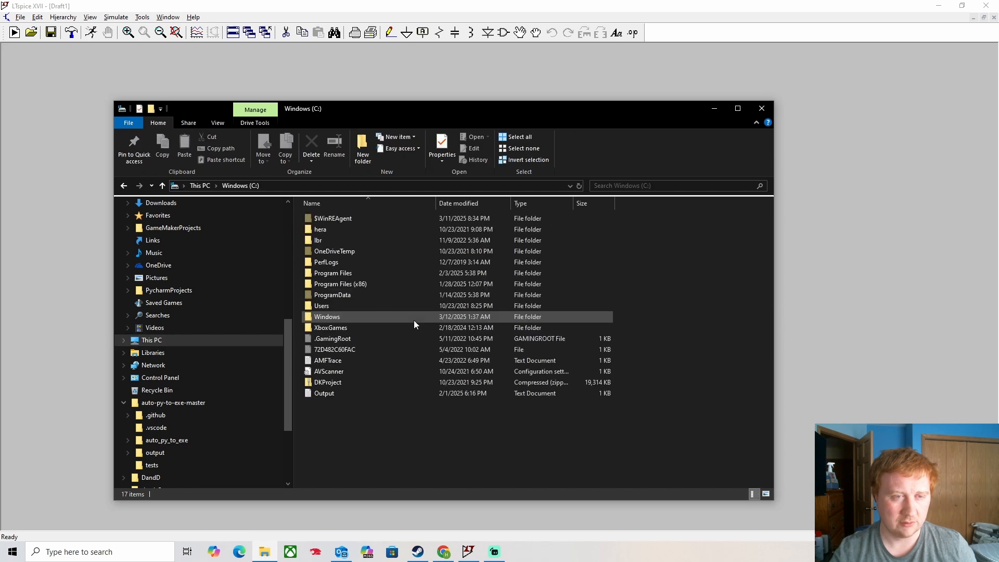
pyautogui.doubleClick(317, 306)
pyautogui.doubleClick(323, 219)
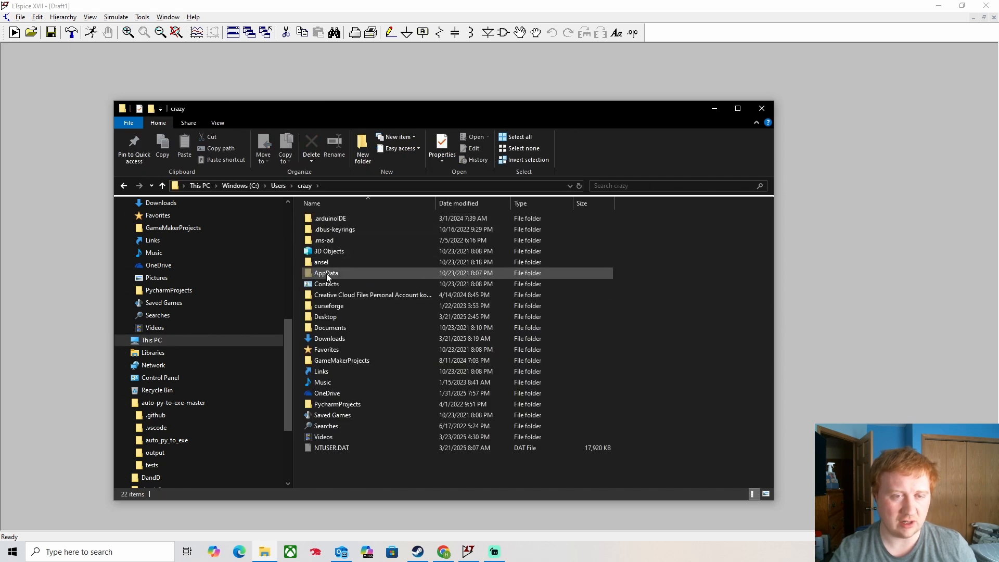
pyautogui.doubleClick(337, 318)
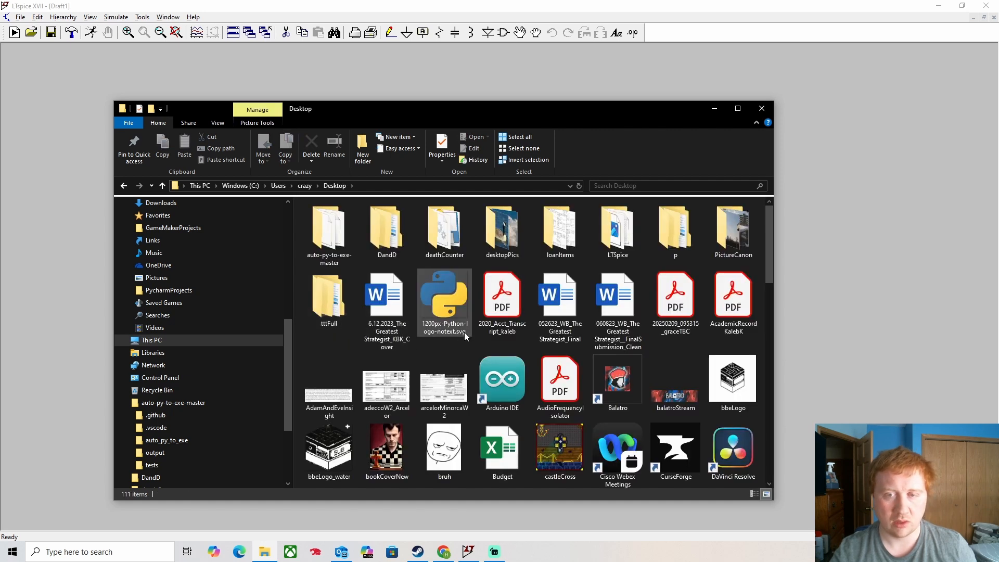
pyautogui.doubleClick(627, 237)
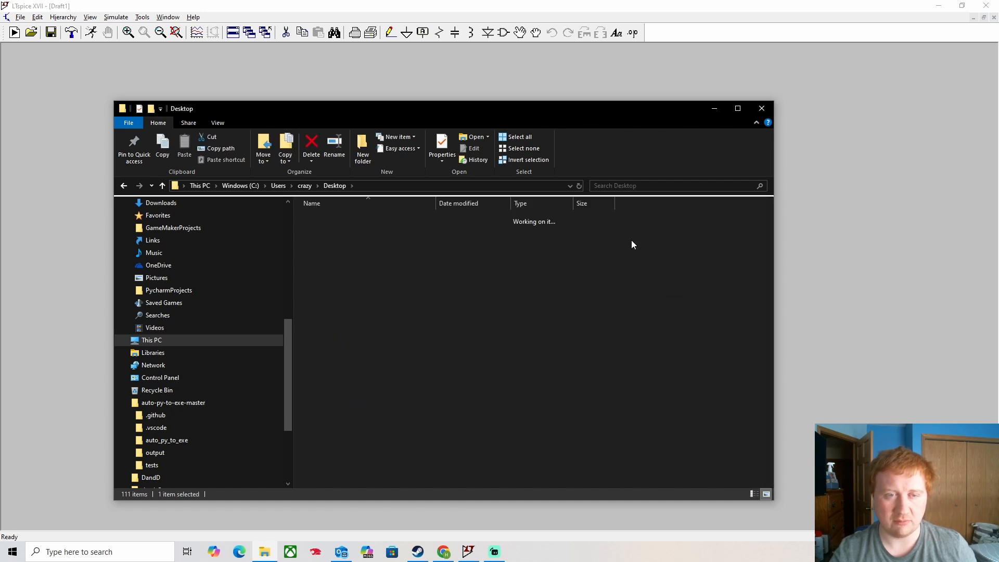
pyautogui.click(409, 185)
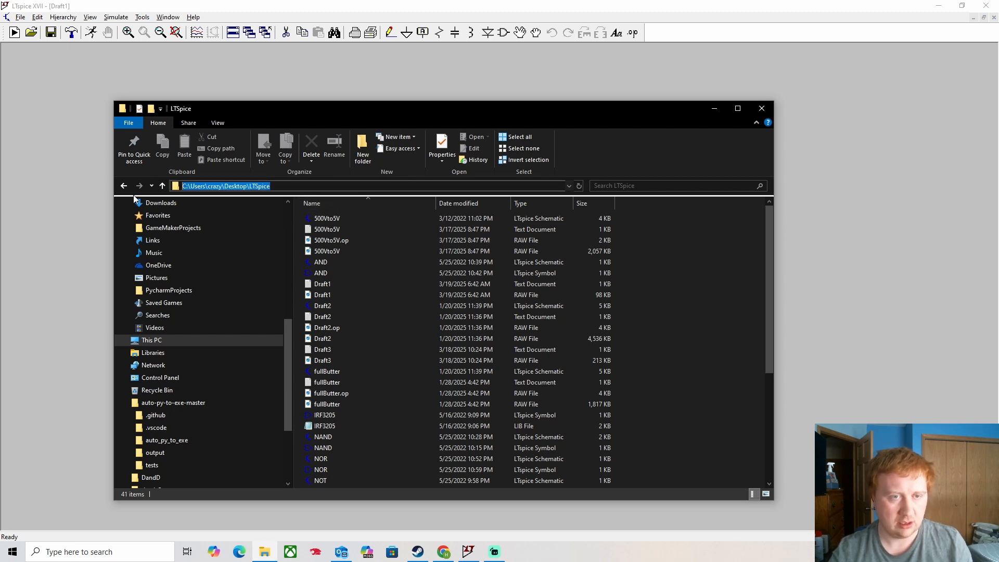
pyautogui.click(762, 108)
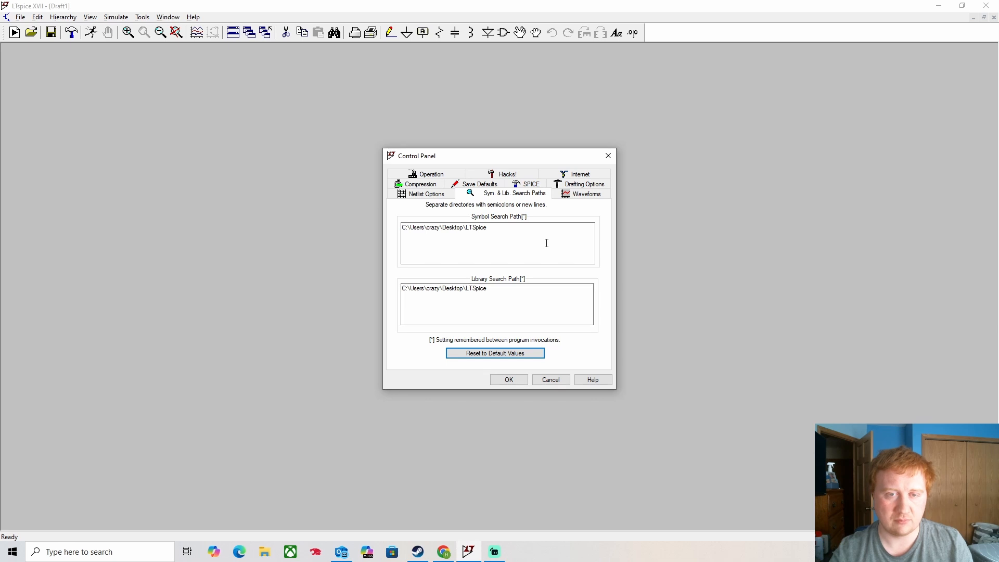
# - Accept the search path settings with OK, returning to the empty Draft1 schematic
pyautogui.click(504, 385)
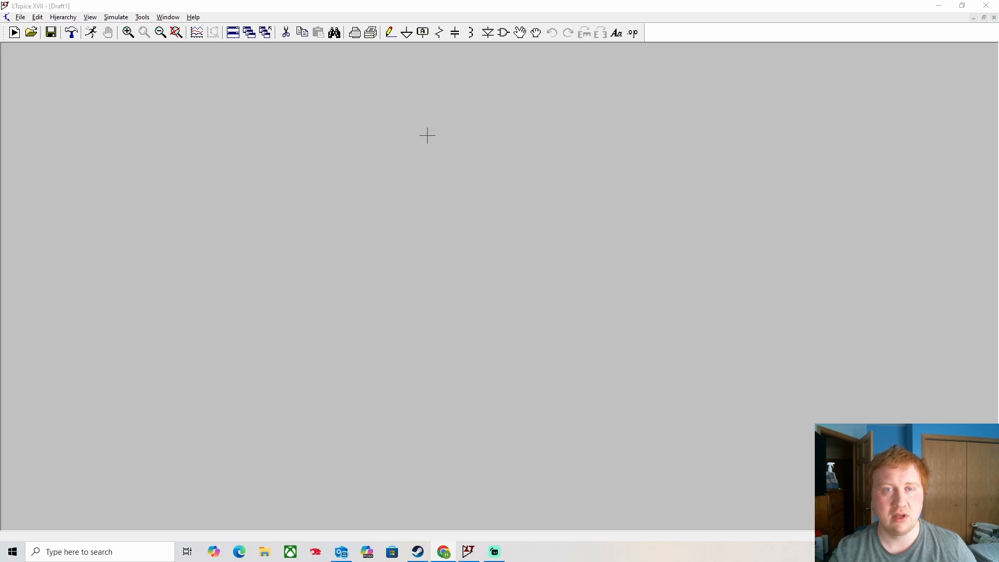
# - Place a UniversalOpAmp2 symbol from the [OpAmps] folder onto the schematic
pyautogui.click(504, 32)
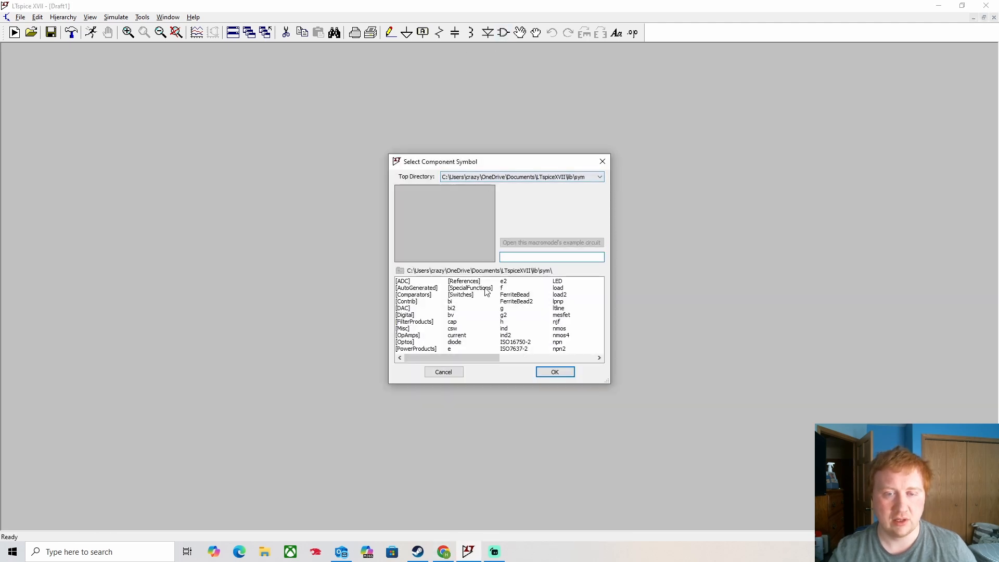
pyautogui.click(410, 336)
pyautogui.doubleClick(411, 336)
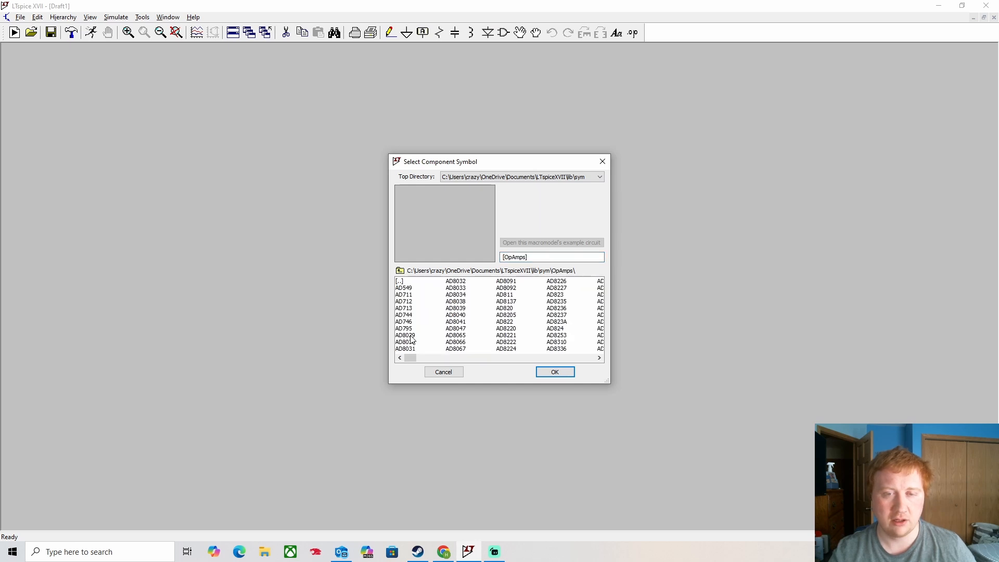
pyautogui.moveTo(416, 358); pyautogui.dragTo(604, 355)
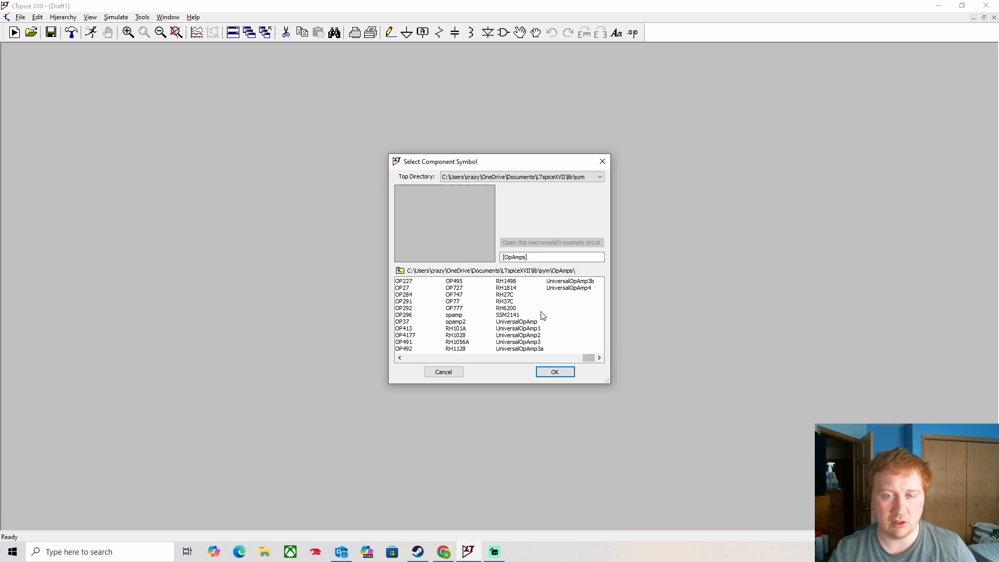
pyautogui.click(530, 336)
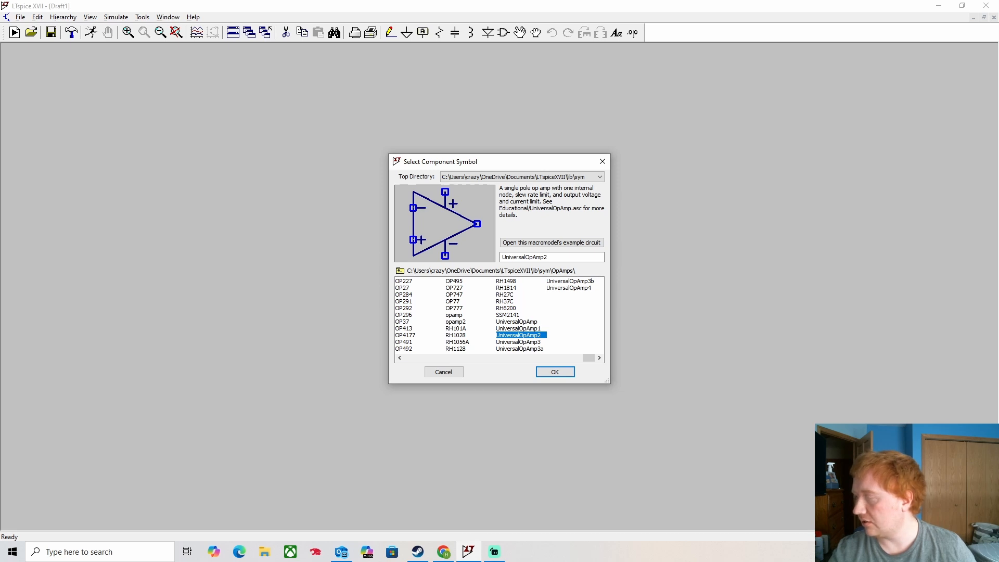
pyautogui.press('Return')
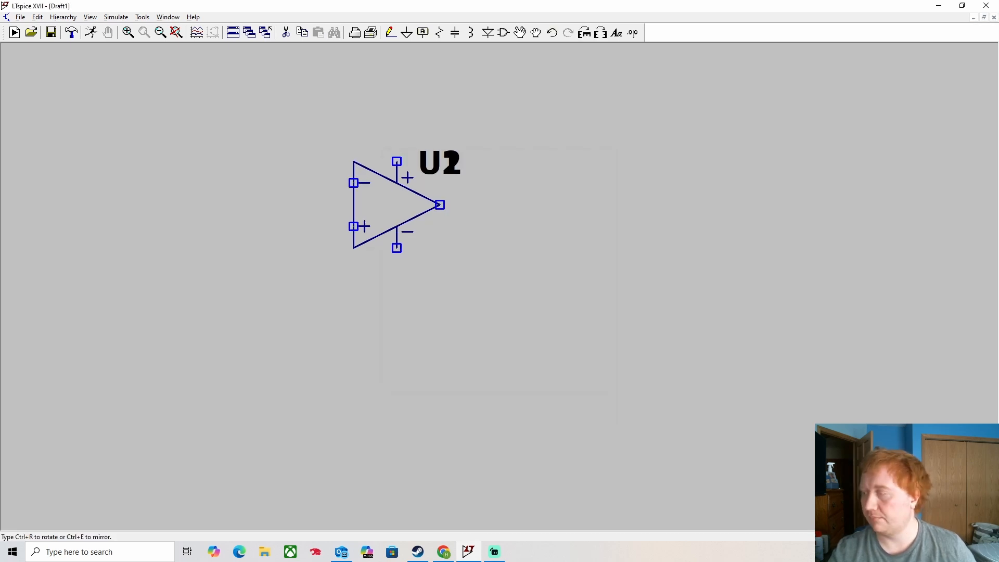
# - Move op-amp U1 and rotate it so it points upward
pyautogui.press('Escape')
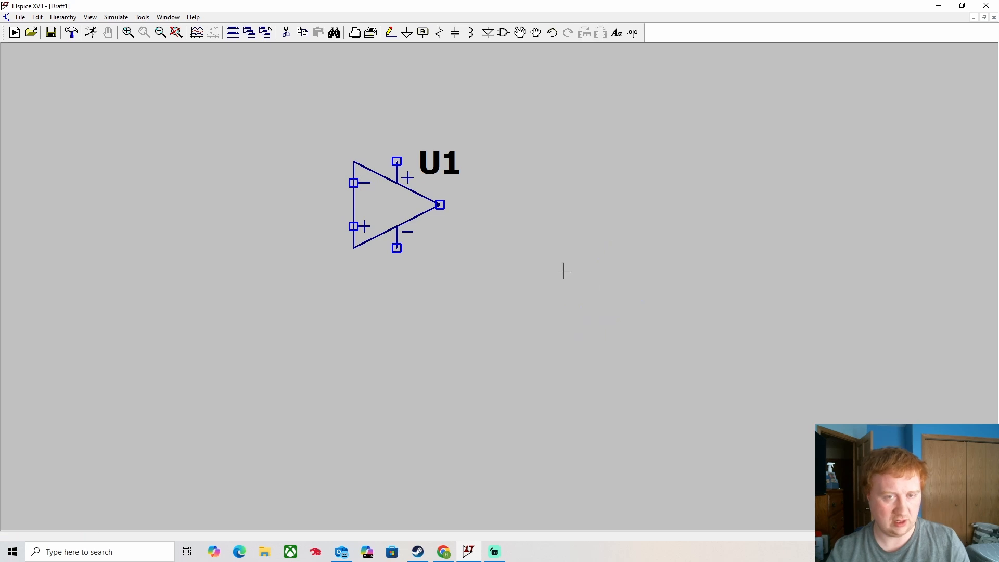
pyautogui.click(520, 33)
pyautogui.click(410, 222)
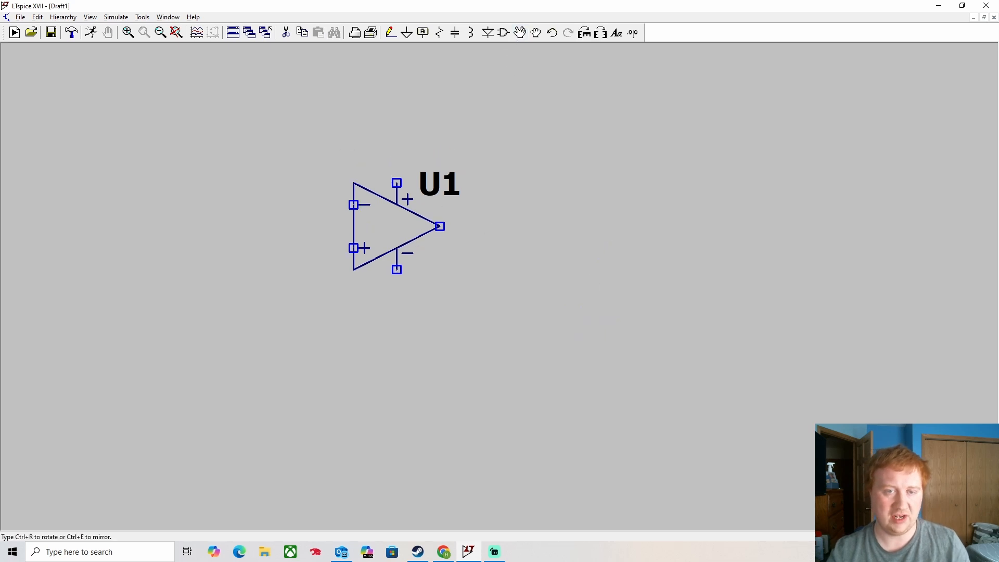
pyautogui.hotkey('ctrl', 'r')
pyautogui.hotkey('ctrl', 'r')
pyautogui.hotkey('ctrl', 'r')
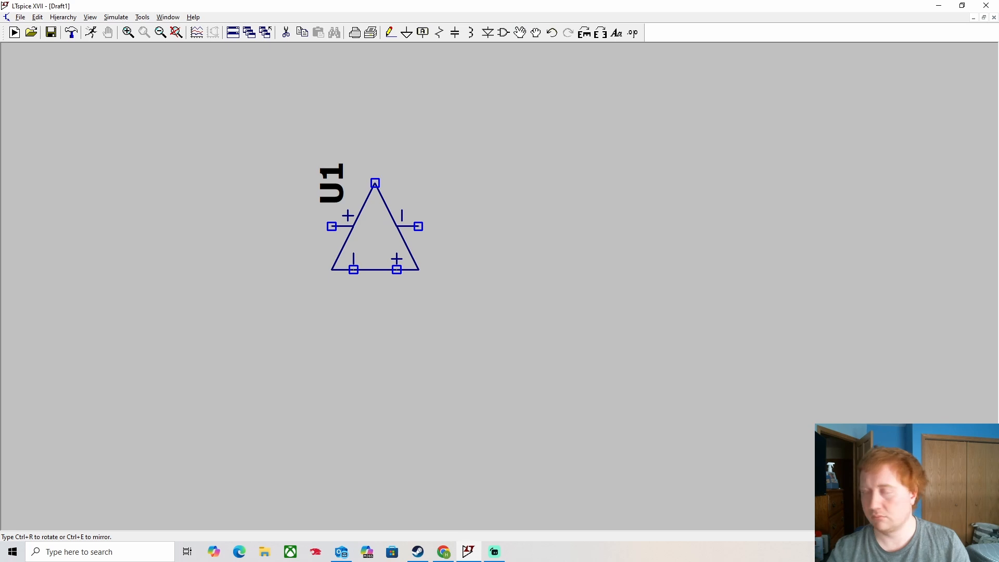
pyautogui.click(427, 208)
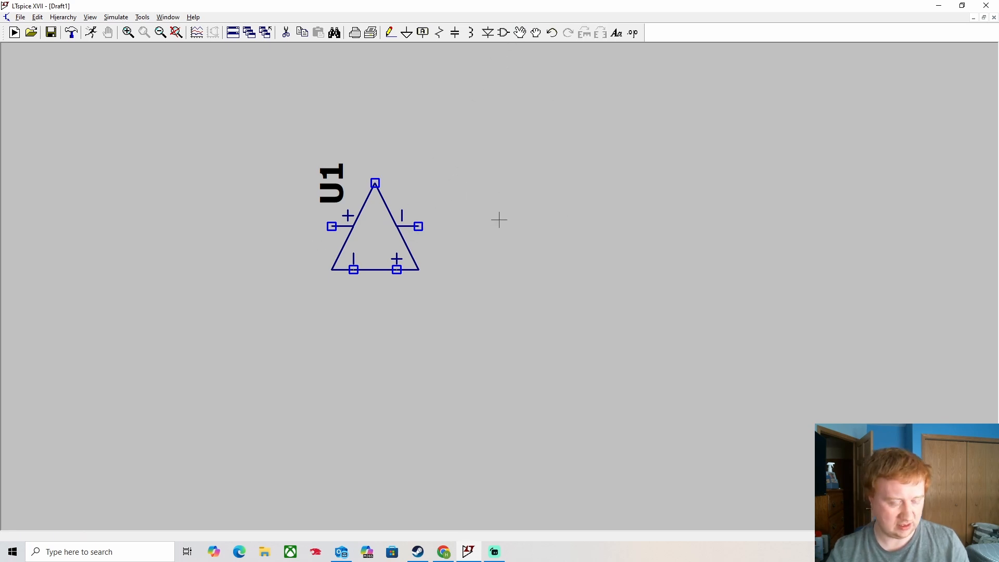
# - Place a left-right mirrored copy of U1, named U2, to its right
pyautogui.click(411, 252)
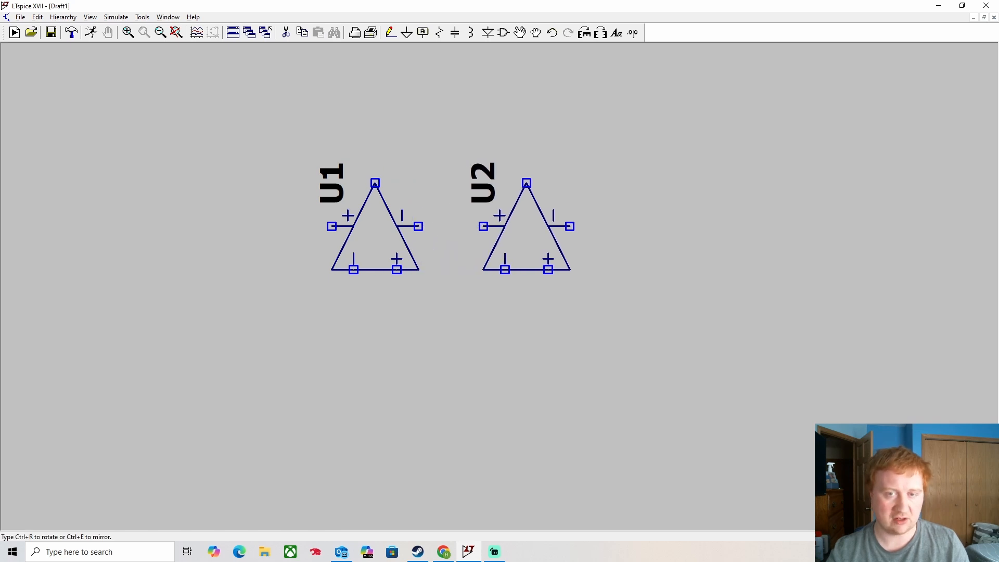
pyautogui.hotkey('ctrl', 'e')
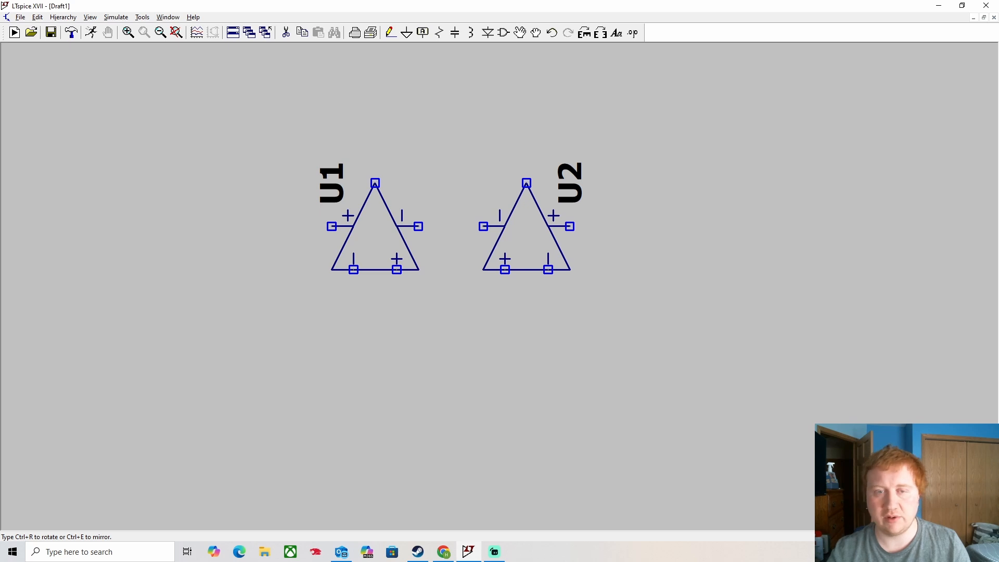
pyautogui.click(554, 288)
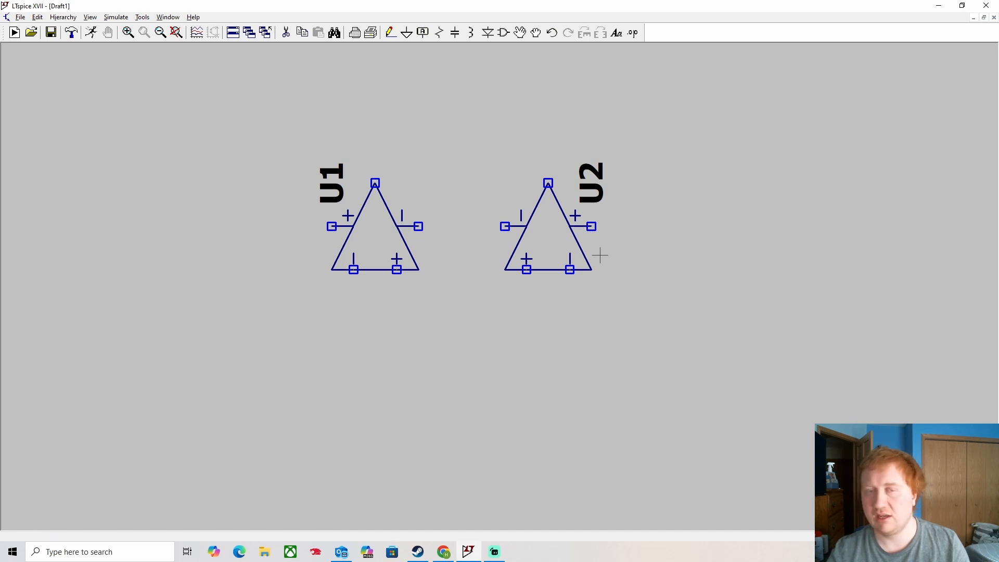
# - Wire U1's output to U2's left input, with a branch rising from the midpoint
pyautogui.click(391, 32)
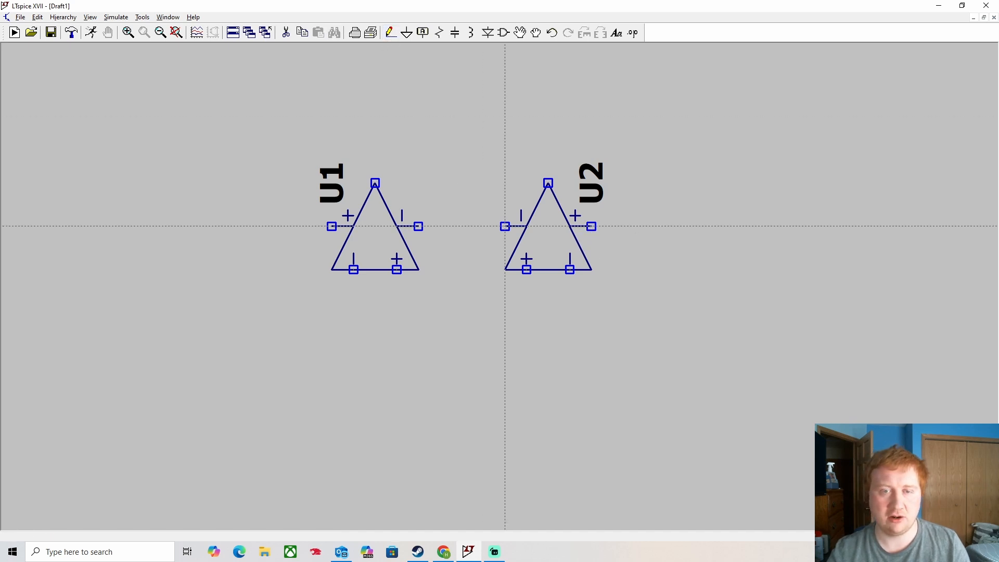
pyautogui.click(505, 226)
pyautogui.click(418, 226)
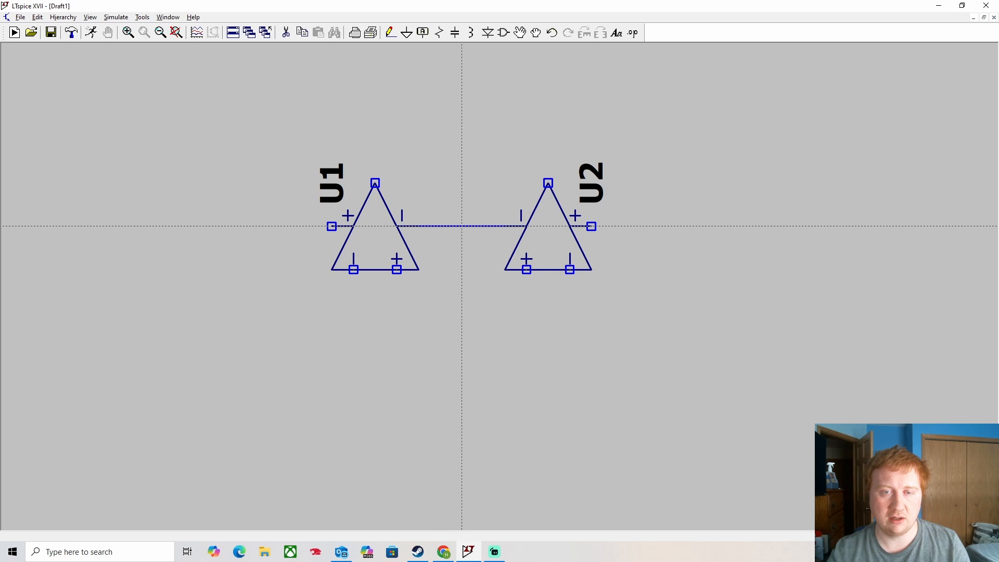
pyautogui.click(462, 226)
pyautogui.click(461, 117)
pyautogui.press('Escape')
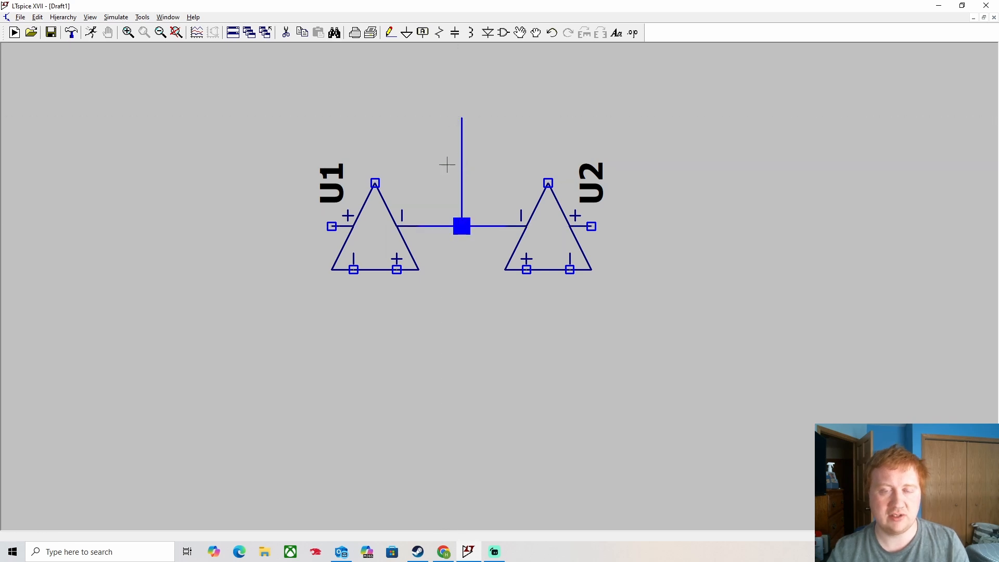
# - Run a wire from U1's left input around and up U1's left side
pyautogui.click(391, 32)
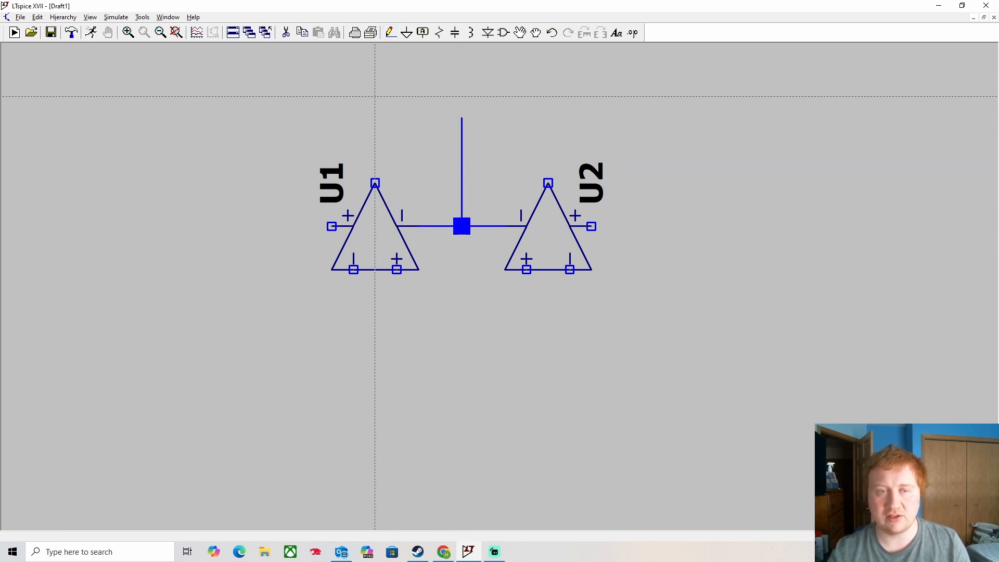
pyautogui.press('Escape')
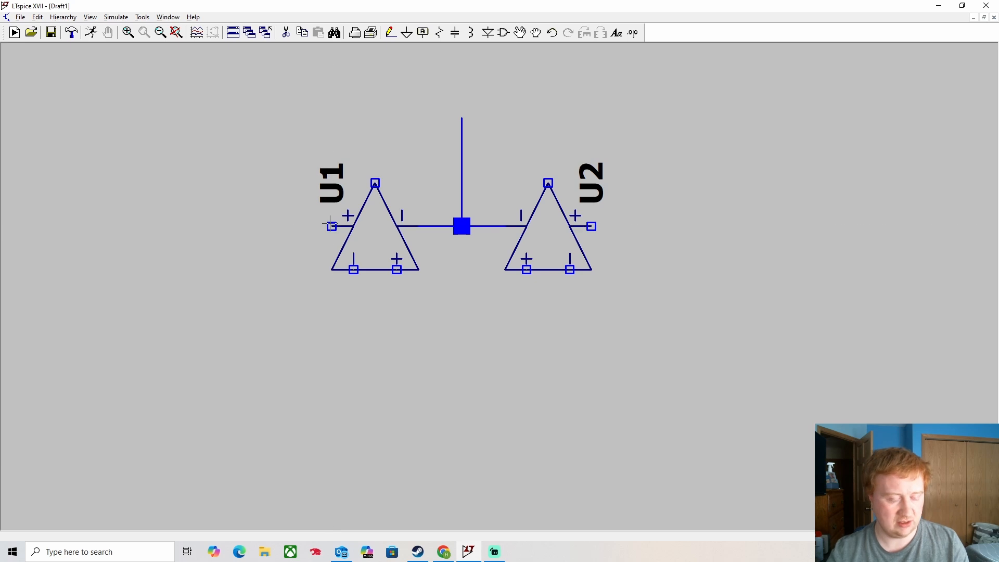
pyautogui.press('F3')
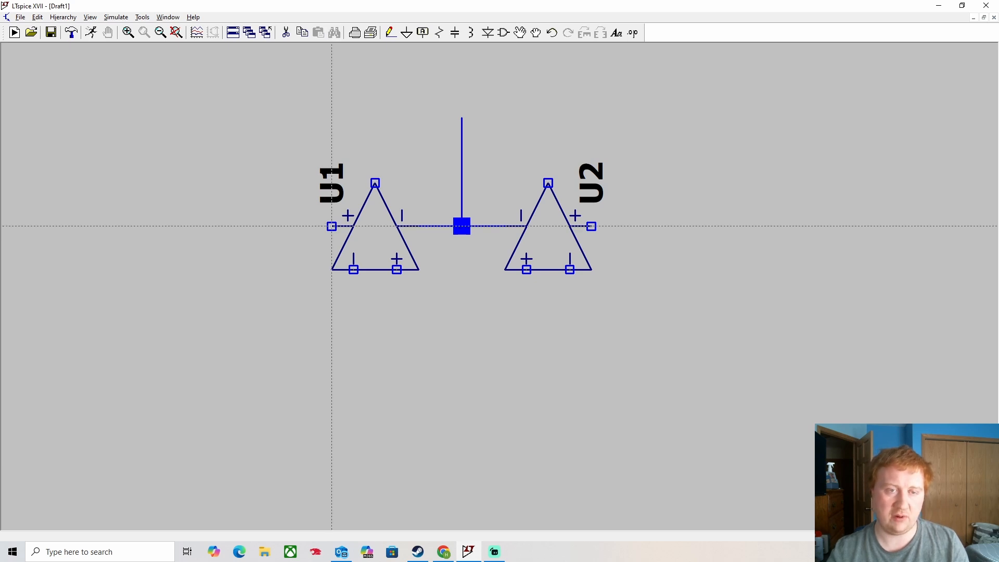
pyautogui.click(332, 227)
pyautogui.click(288, 226)
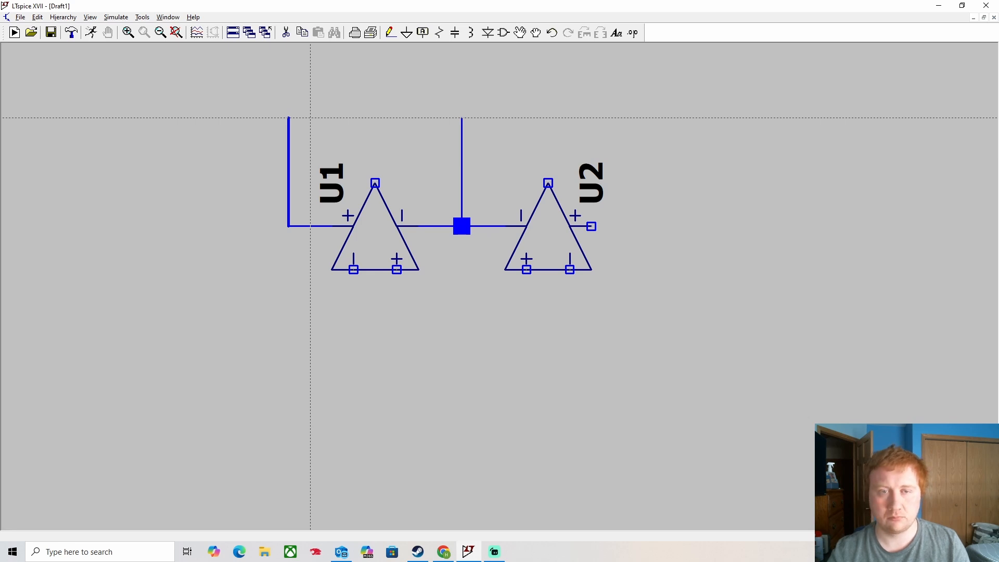
pyautogui.click(311, 117)
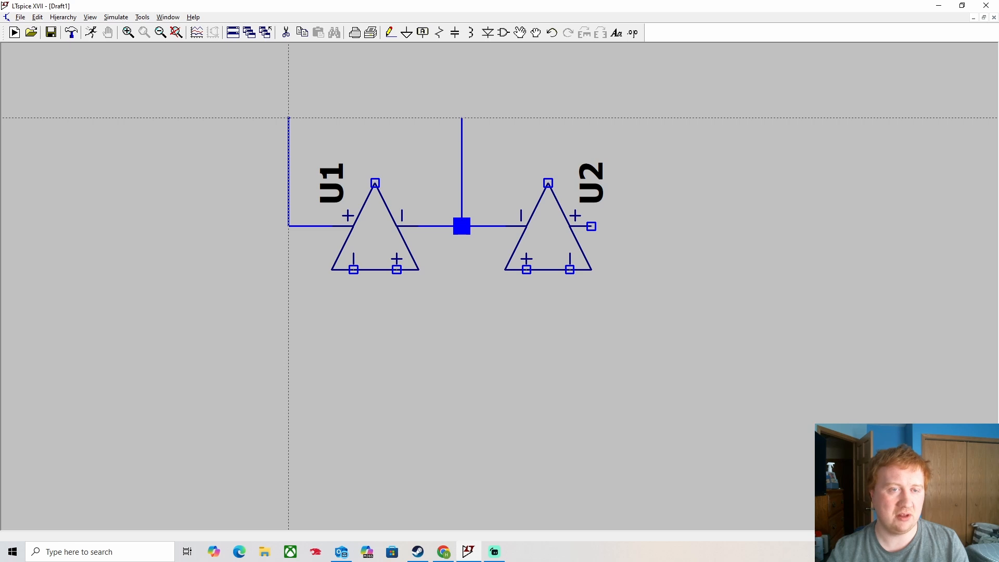
pyautogui.press('Escape')
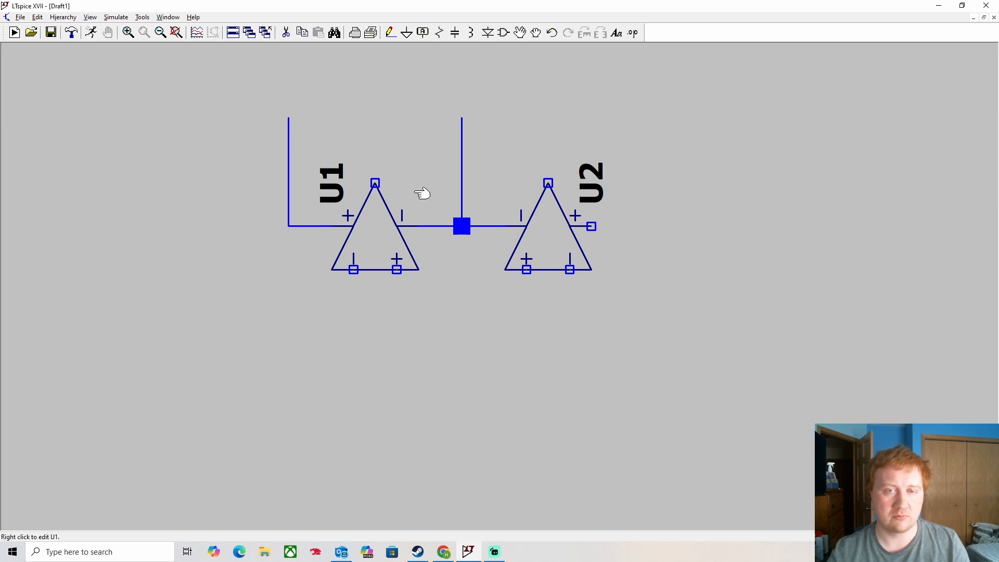
# - Wire U2's output up and across the top to the left vertical wire
pyautogui.click(391, 32)
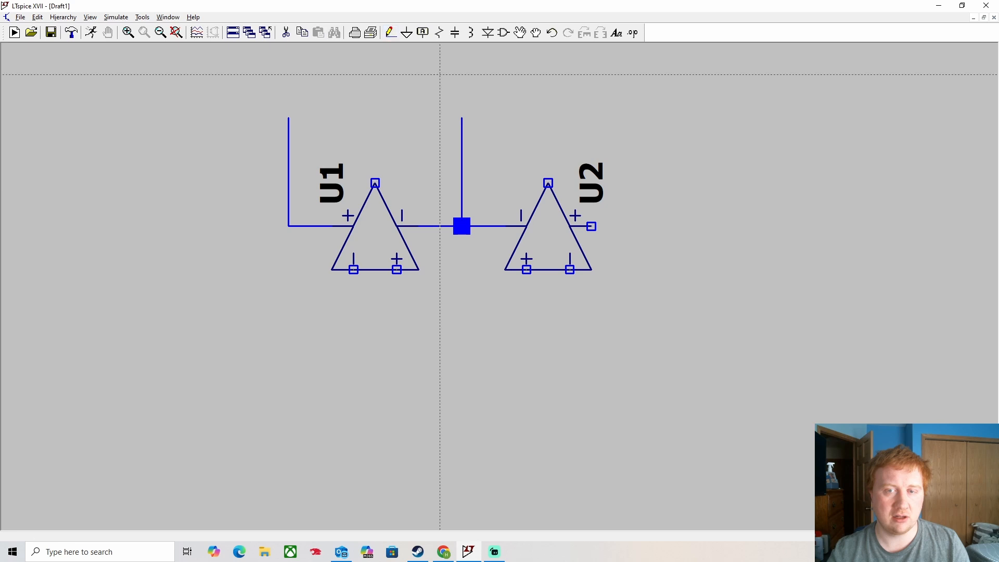
pyautogui.click(591, 226)
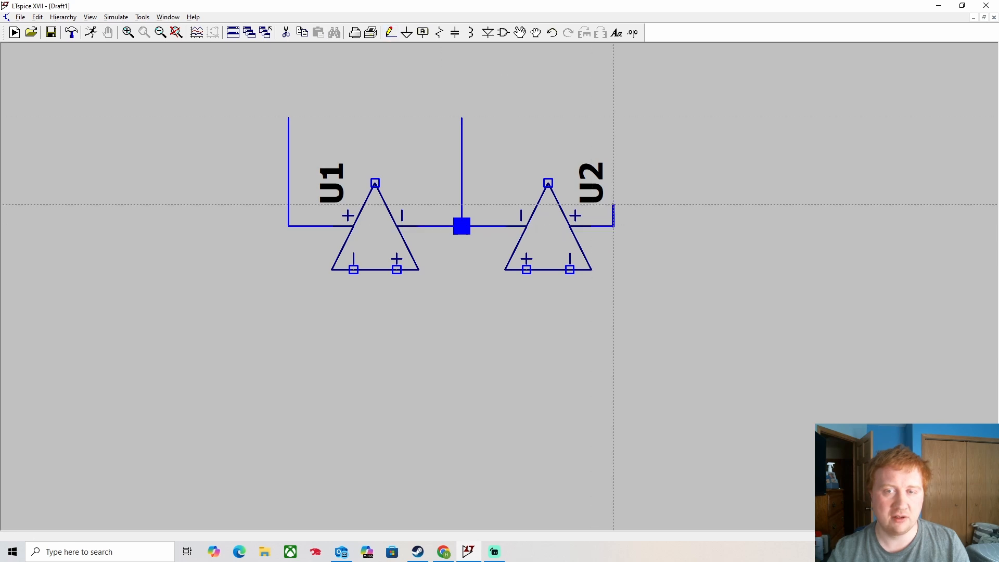
pyautogui.click(613, 139)
pyautogui.click(288, 139)
pyautogui.press('Escape')
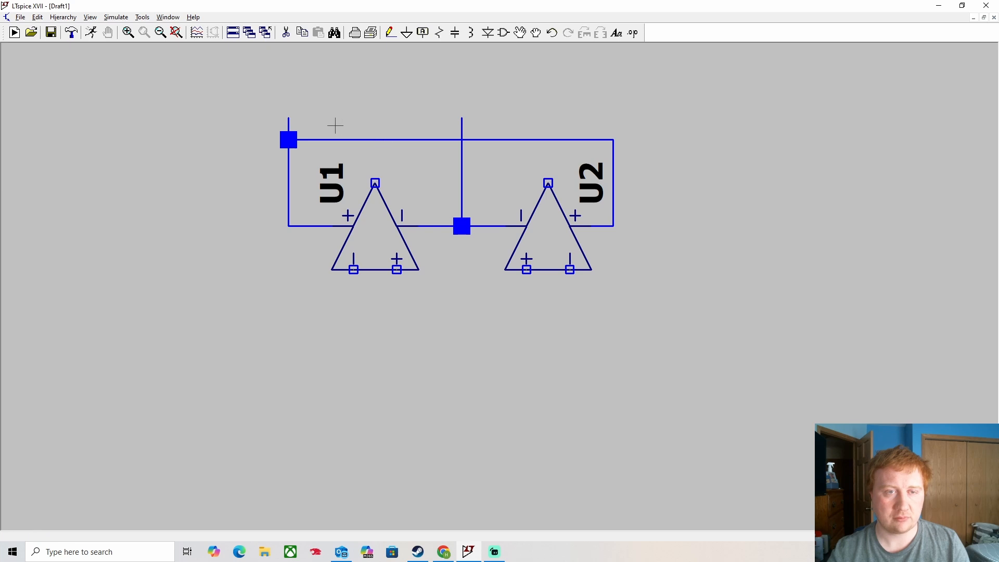
# - Delete the stray wire stubs above the left corner and in the middle
pyautogui.click(517, 35)
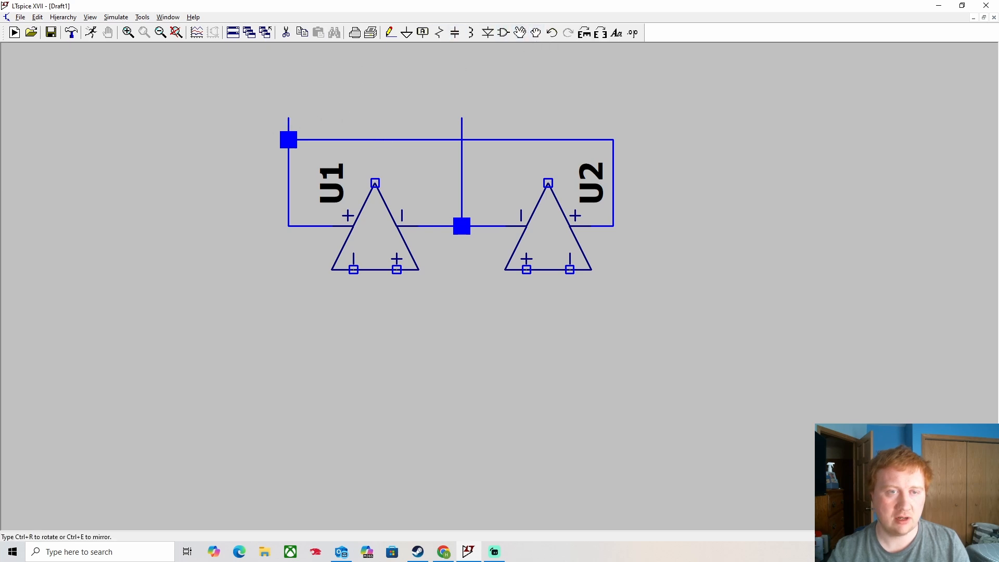
pyautogui.press('Escape')
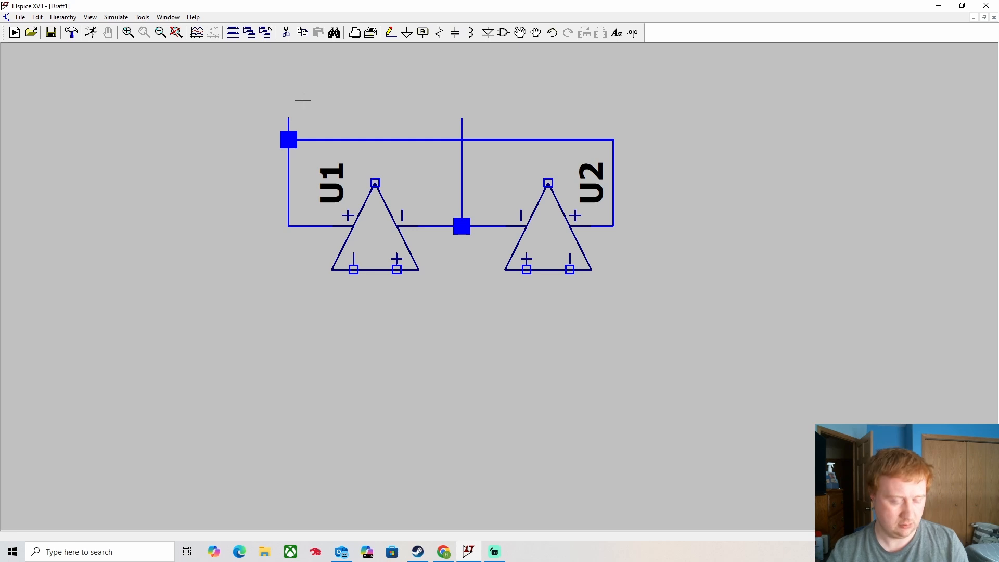
pyautogui.press('Delete')
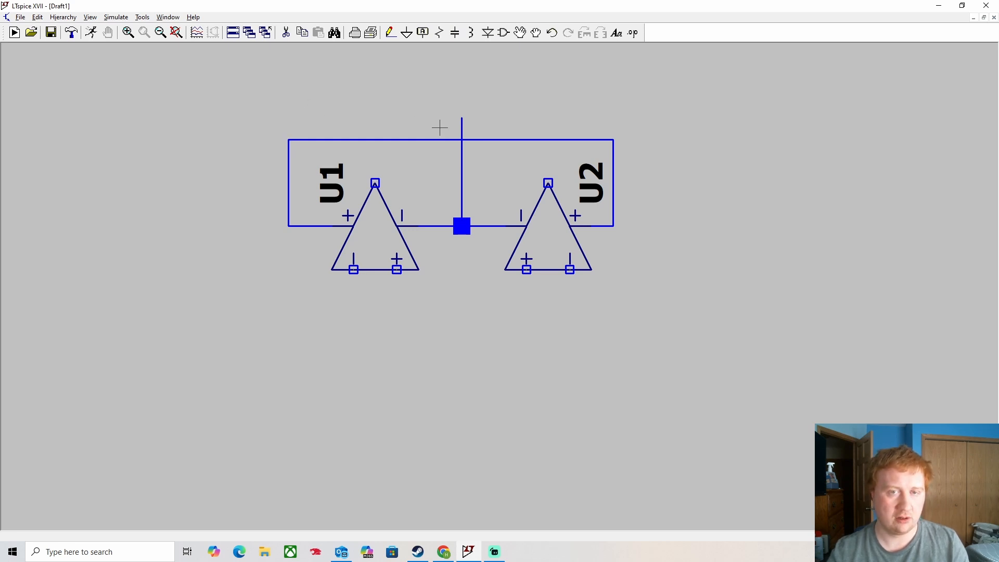
pyautogui.click(461, 127)
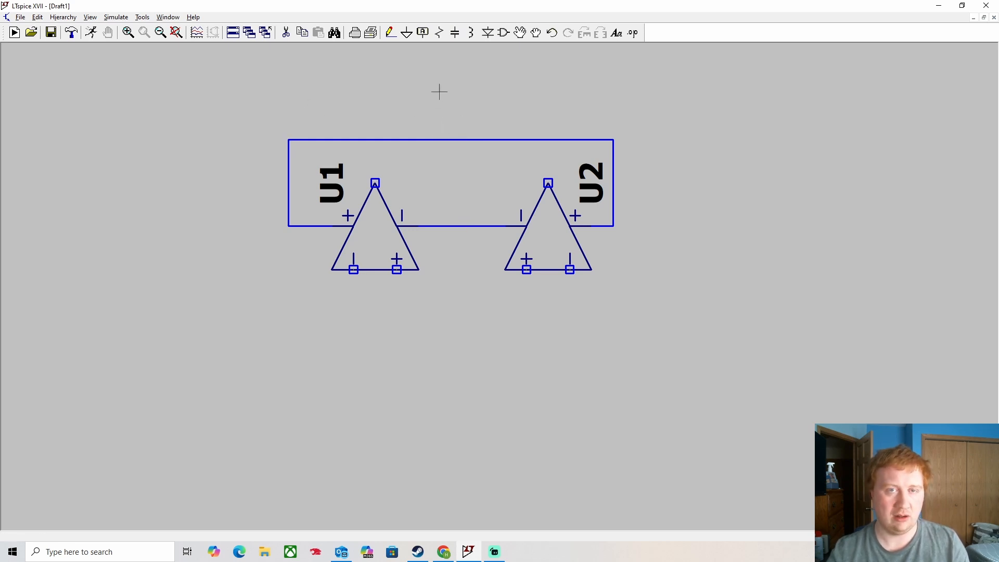
pyautogui.click(391, 33)
pyautogui.click(289, 140)
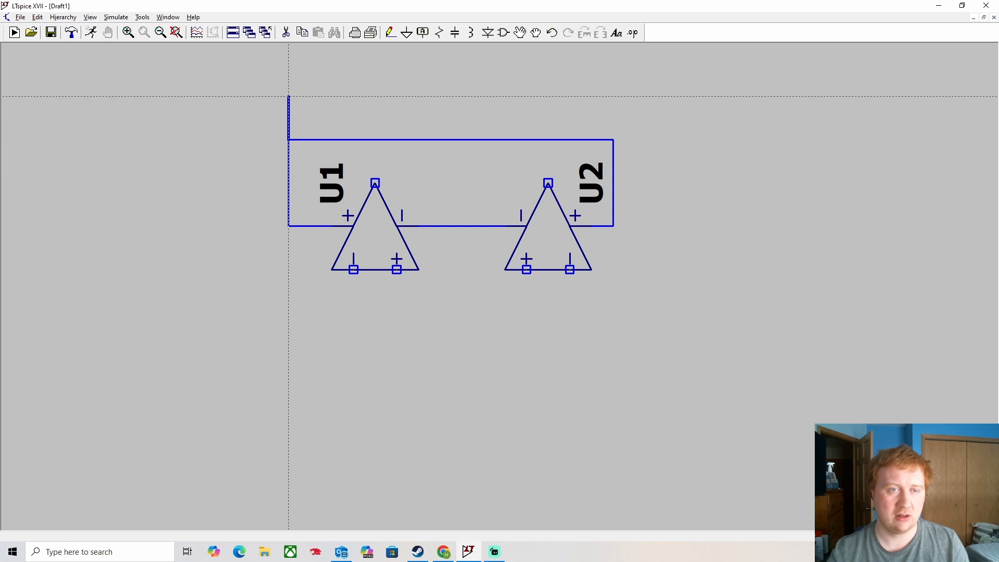
pyautogui.press('Escape')
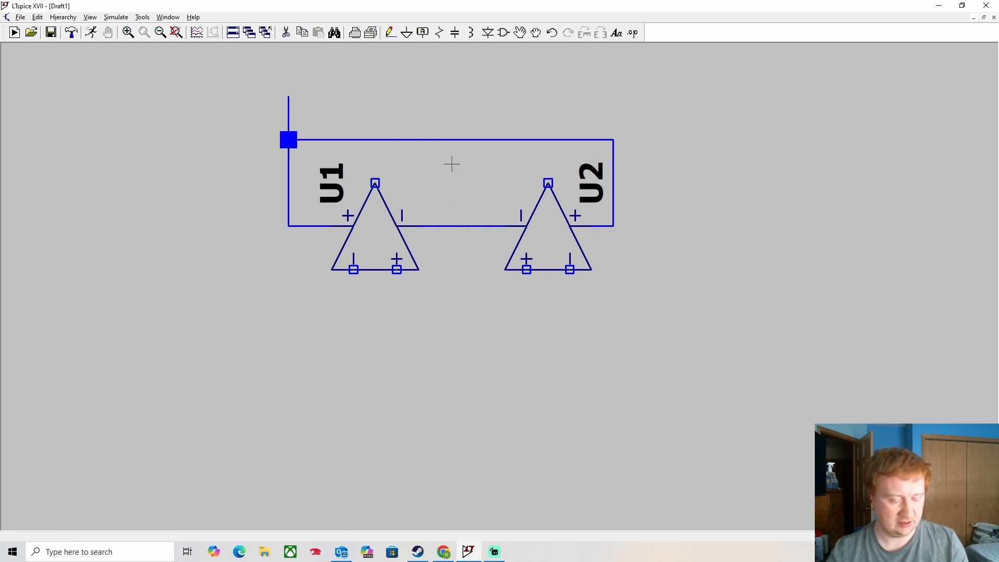
# - Redraw the middle wire from the U1–U2 connection up past the top rail
pyautogui.press('F3')
pyautogui.click(461, 226)
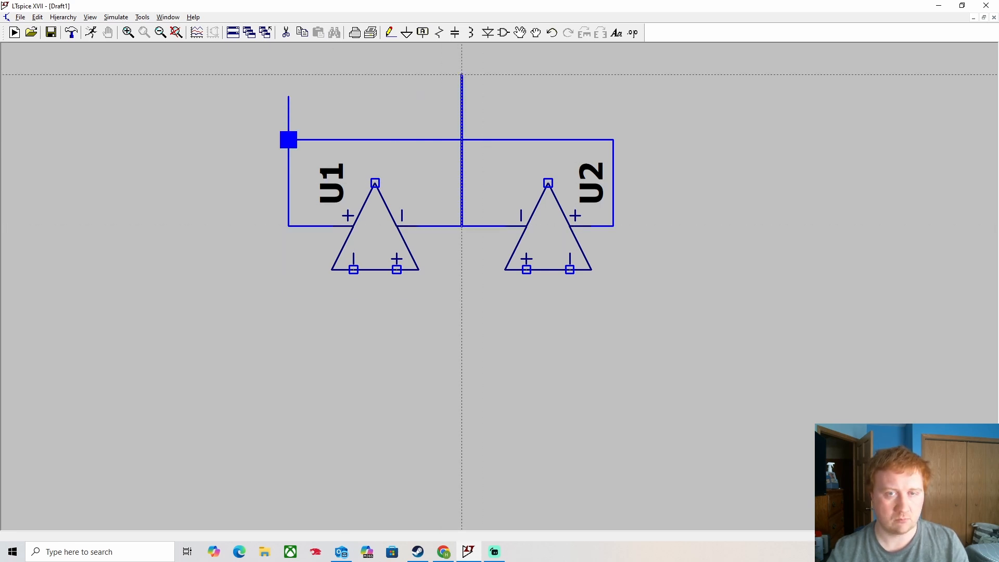
pyautogui.click(461, 97)
pyautogui.press('Escape')
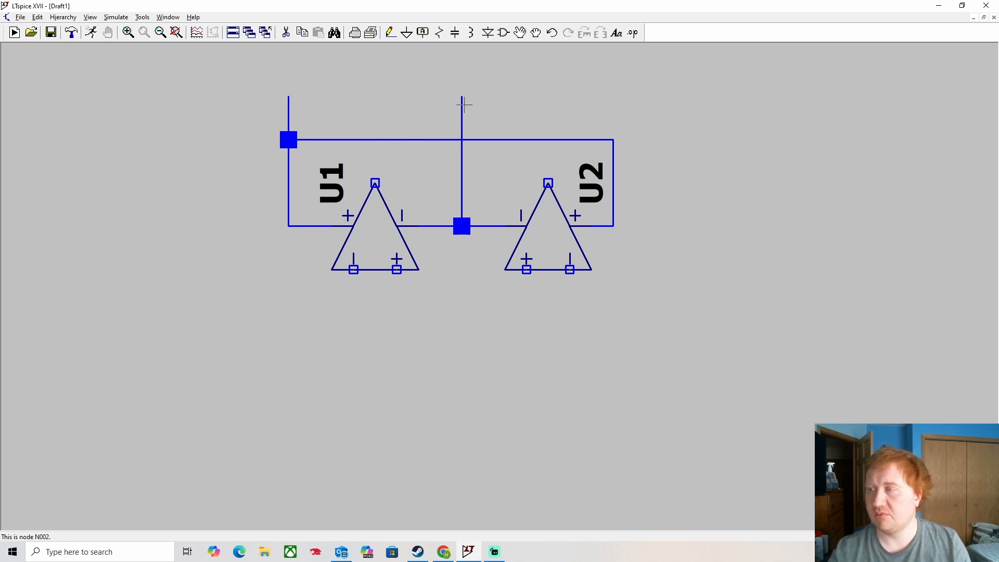
# - Add wires rising from U1's and U2's top pins above the rail
pyautogui.click(390, 32)
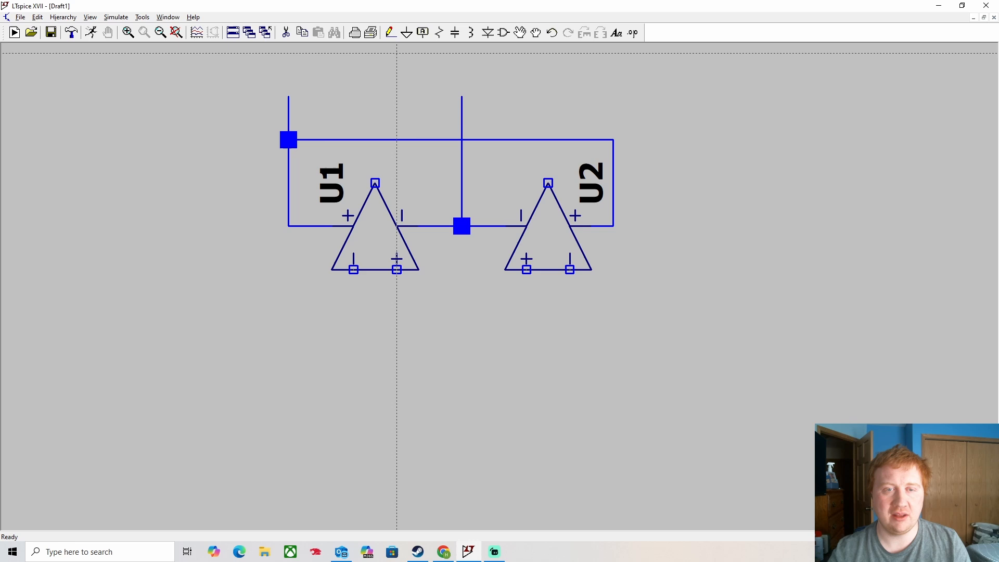
pyautogui.click(375, 183)
pyautogui.click(375, 96)
pyautogui.press('Escape')
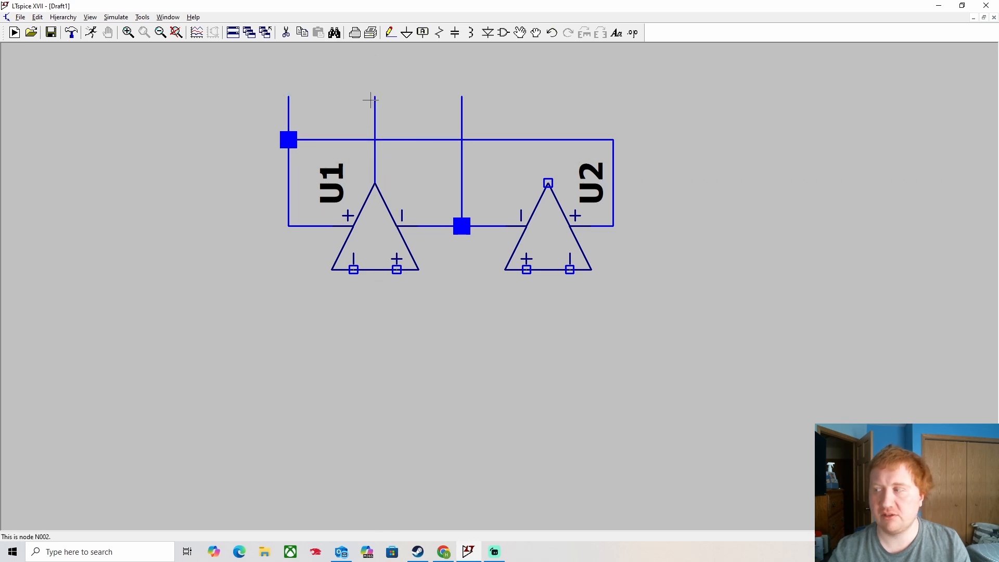
pyautogui.click(391, 32)
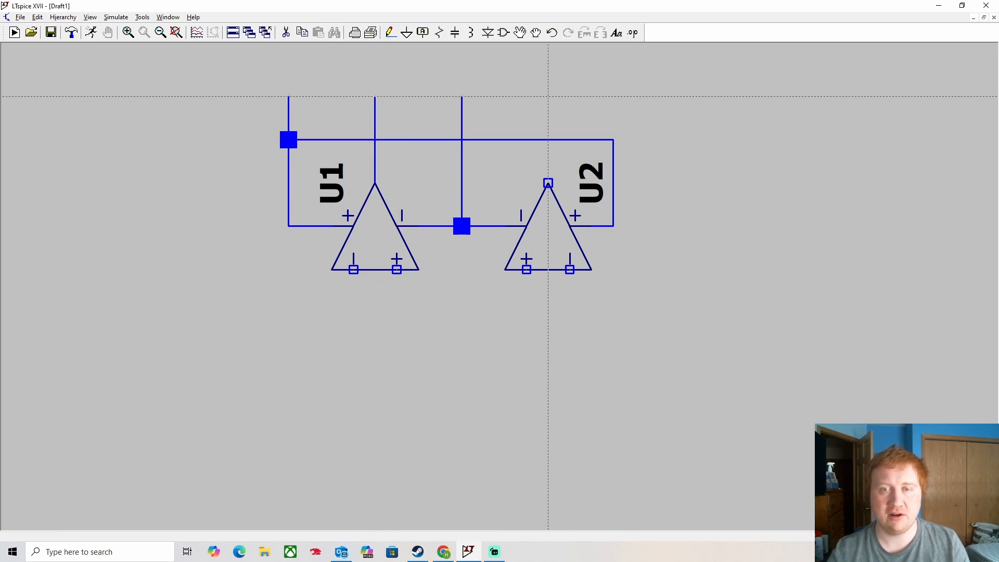
pyautogui.click(548, 96)
pyautogui.click(548, 183)
pyautogui.press('Escape')
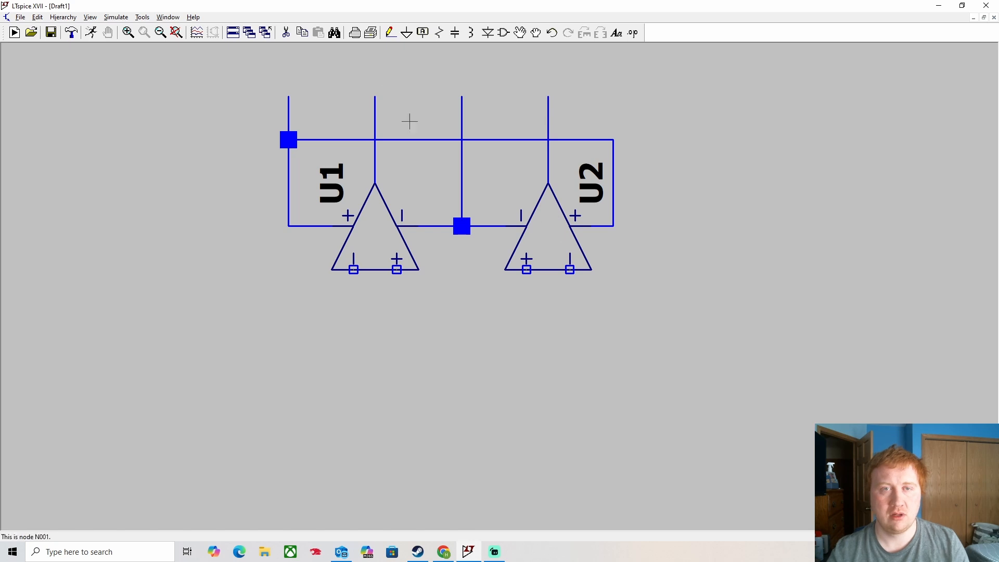
pyautogui.click(391, 34)
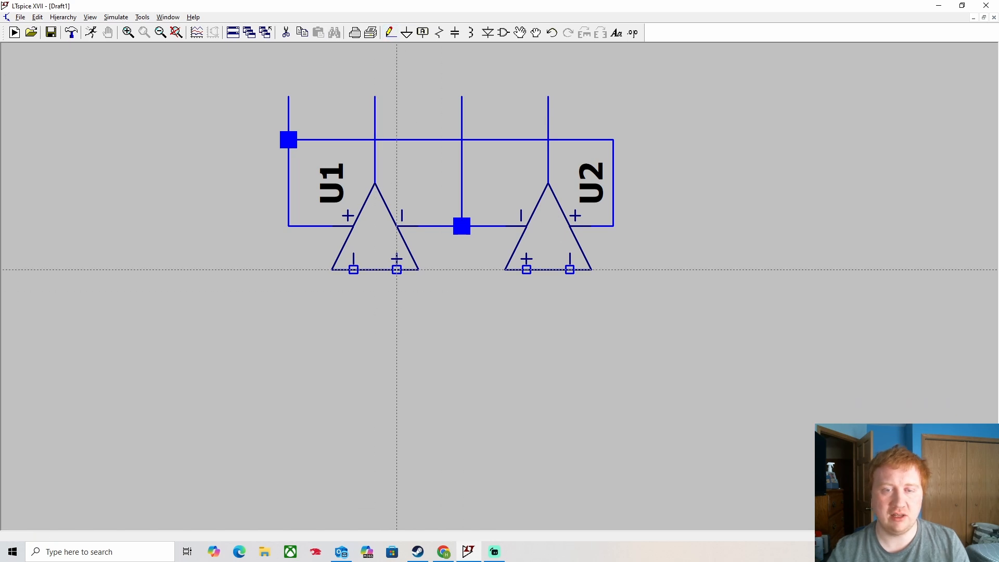
pyautogui.press('Escape')
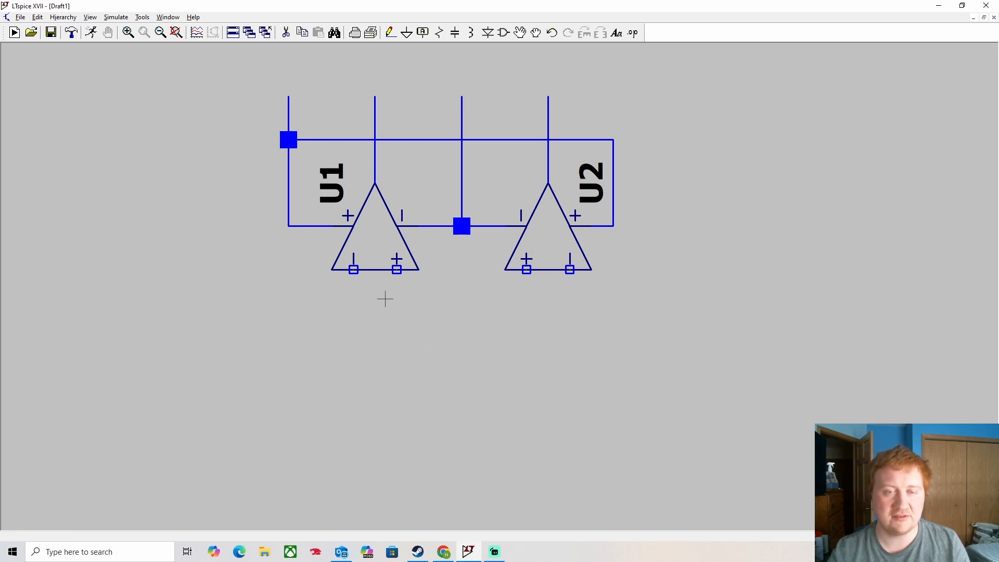
# - Draw wires from U1's two lower pins out to the left
pyautogui.click(390, 32)
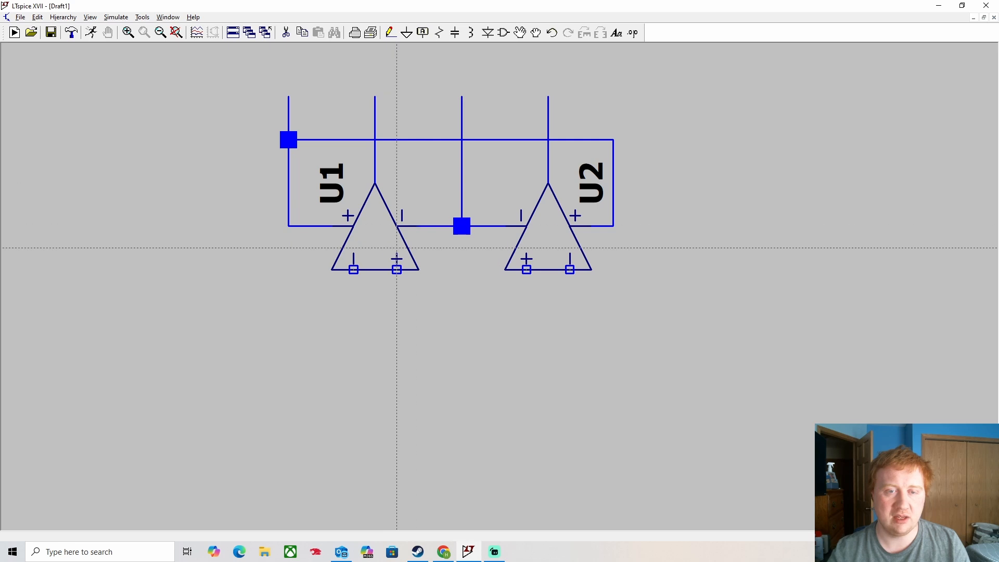
pyautogui.click(396, 269)
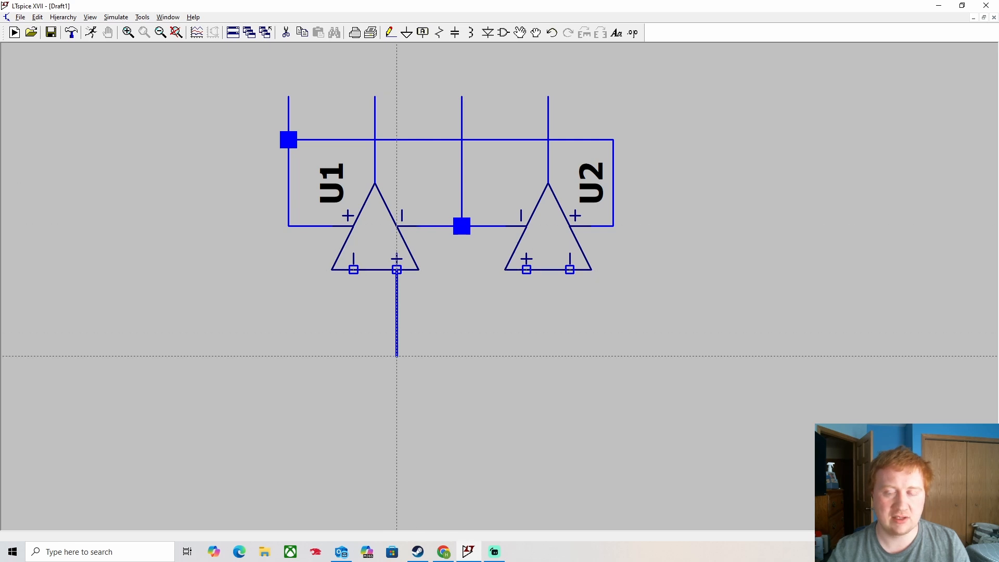
pyautogui.click(397, 357)
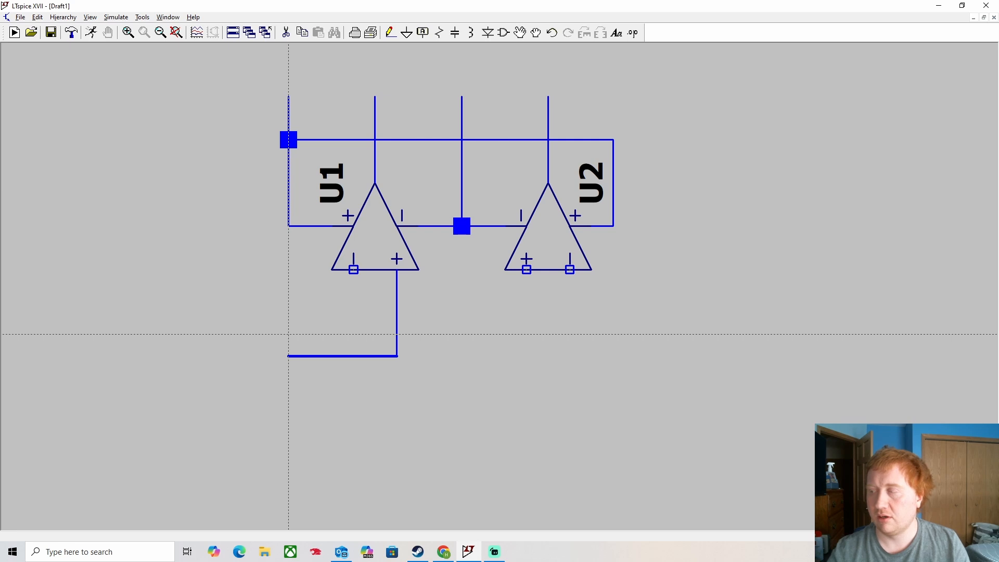
pyautogui.click(245, 335)
pyautogui.press('Escape')
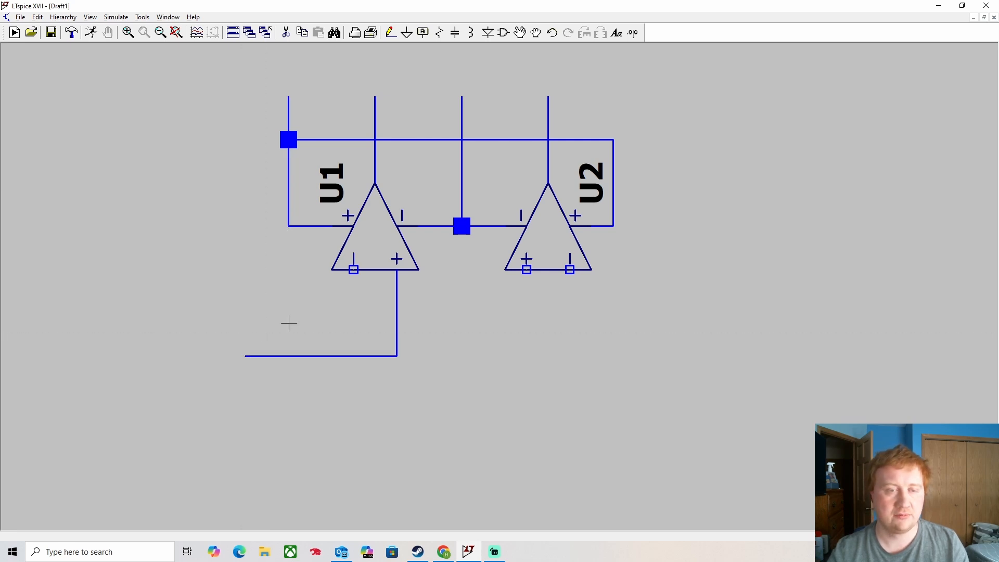
pyautogui.click(391, 33)
pyautogui.click(354, 270)
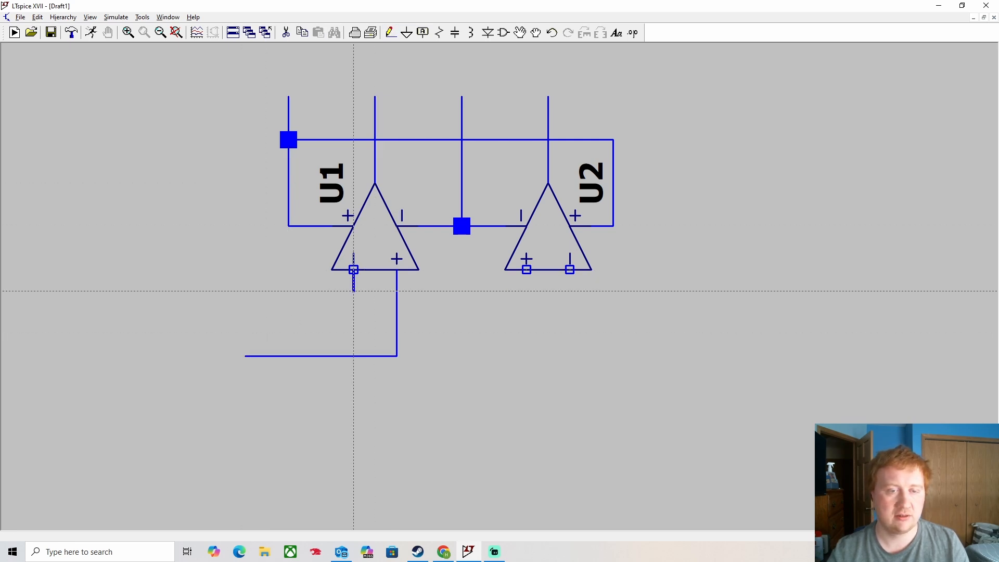
pyautogui.click(245, 312)
pyautogui.press('Escape')
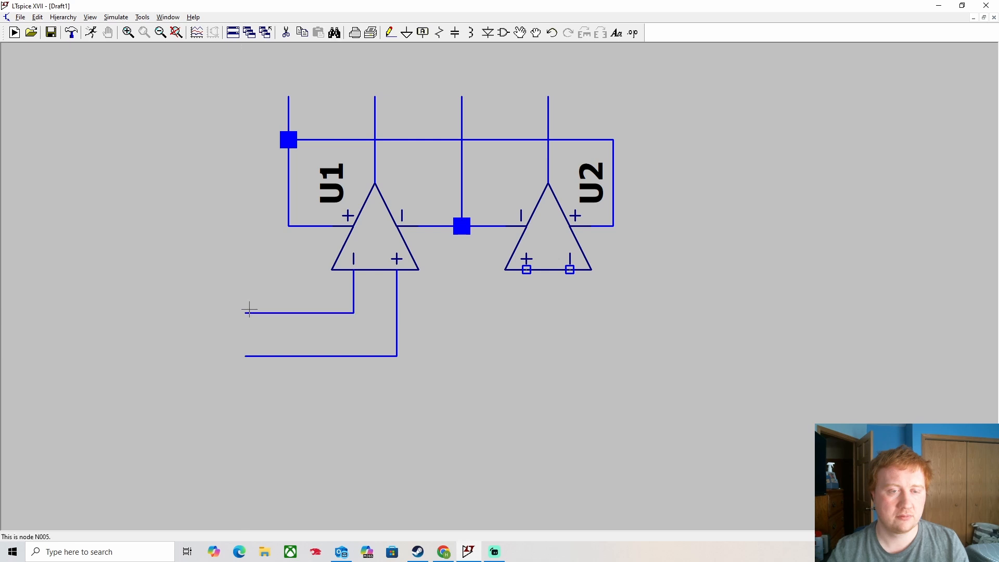
# - Draw wires from U2's two lower pins out to the right
pyautogui.click(391, 33)
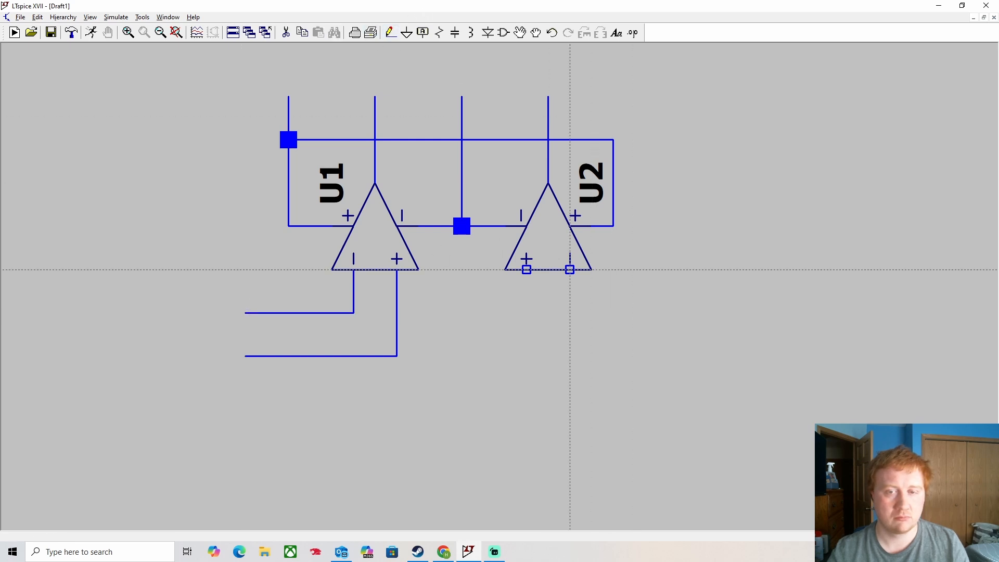
pyautogui.click(570, 269)
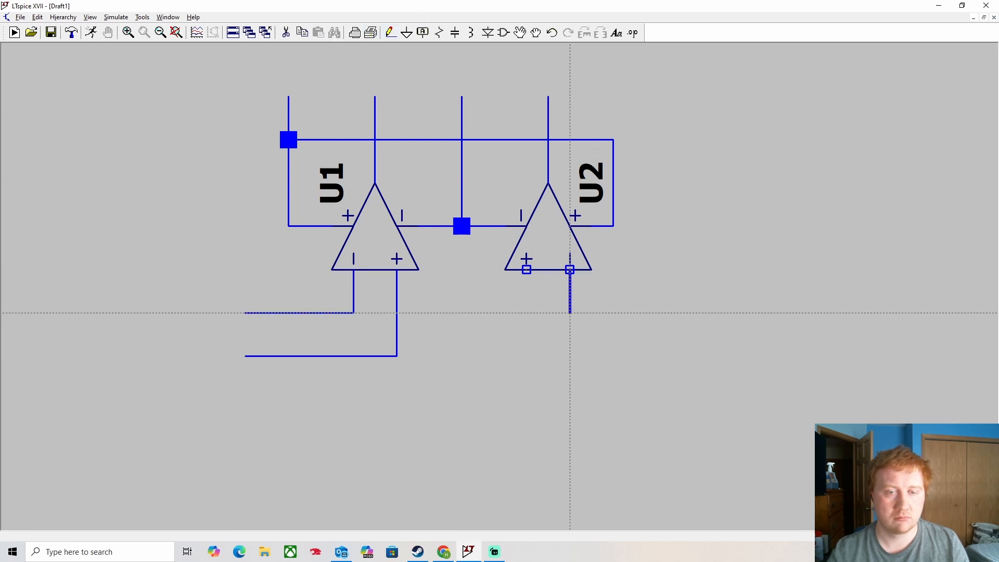
pyautogui.click(657, 313)
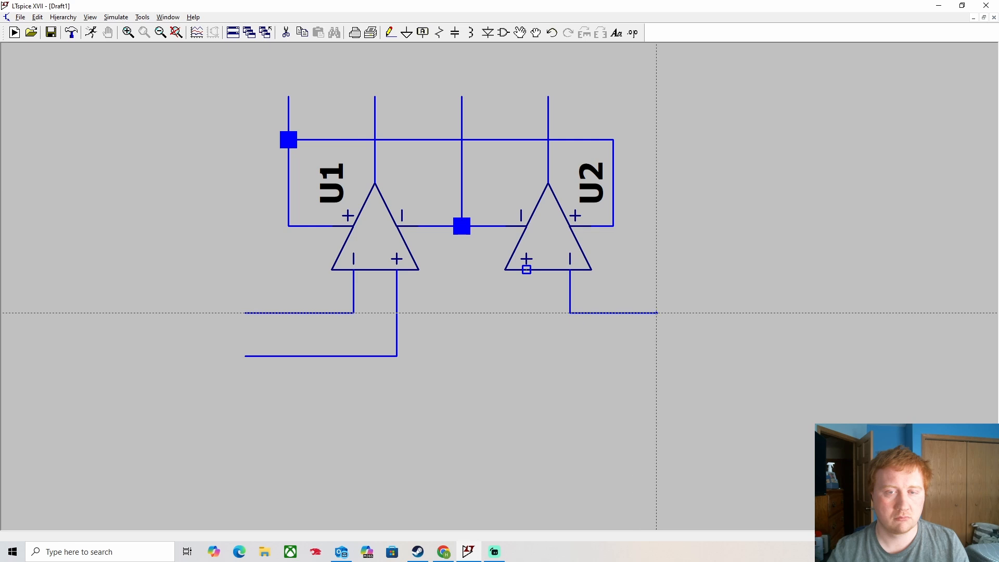
pyautogui.press('Escape')
pyautogui.click(395, 36)
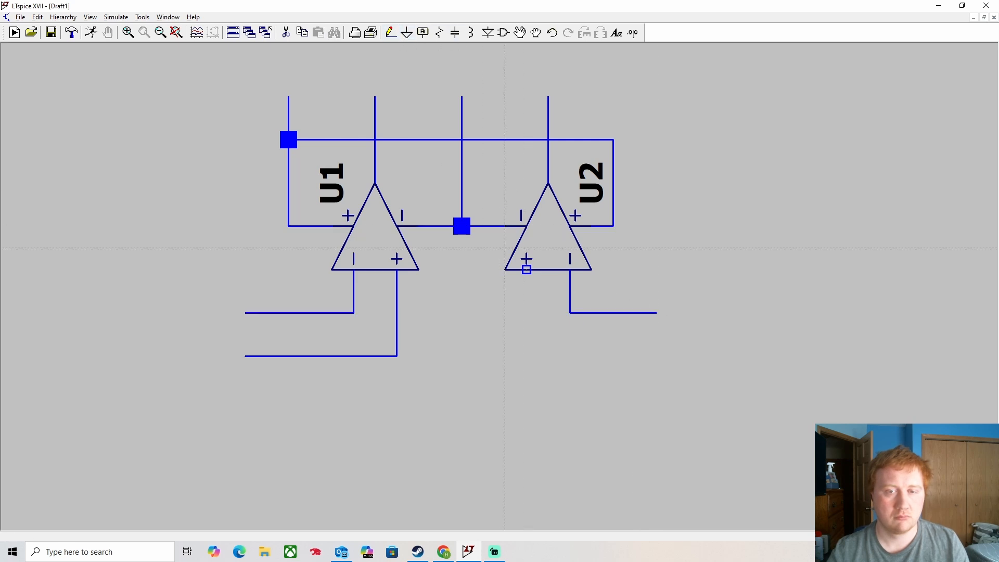
pyautogui.click(527, 269)
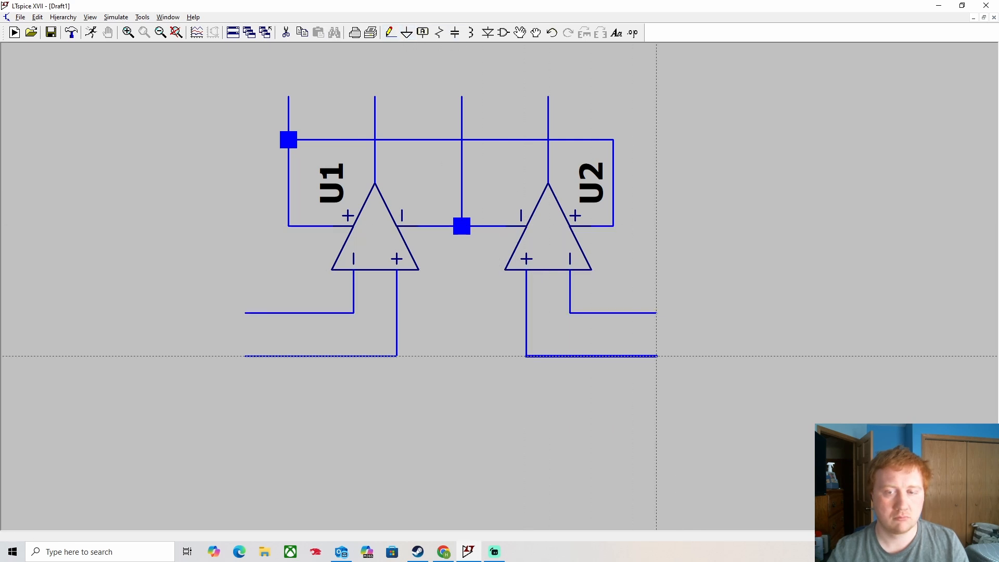
pyautogui.click(657, 356)
pyautogui.press('Escape')
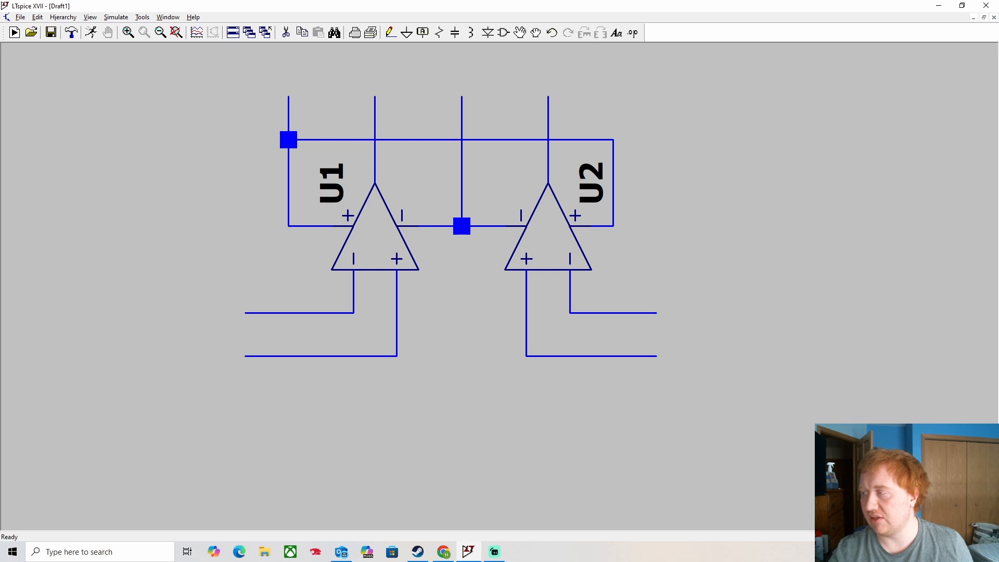
# - Place an output port label OUTA on top of U1's output wire
pyautogui.click(422, 33)
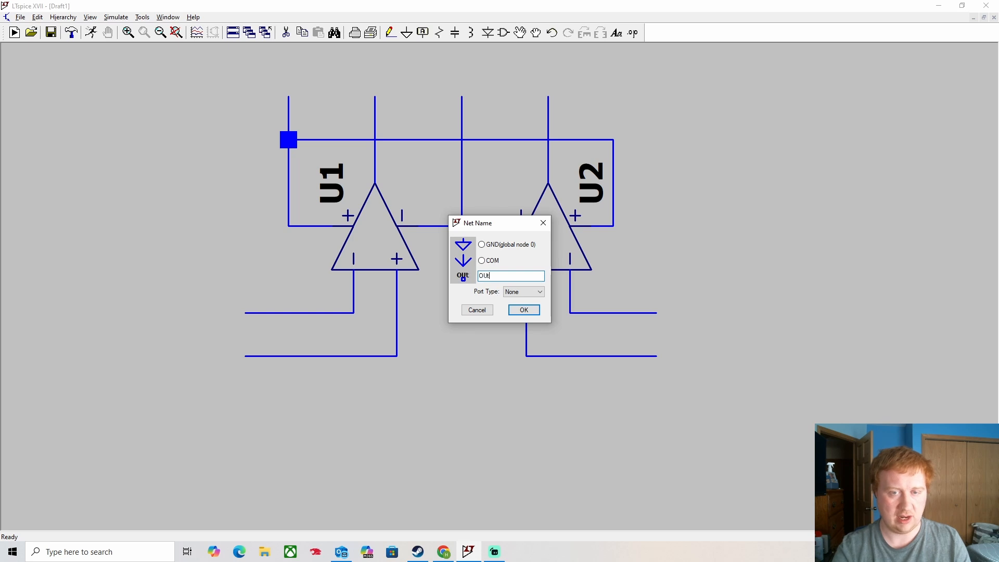
pyautogui.write('OUTA')
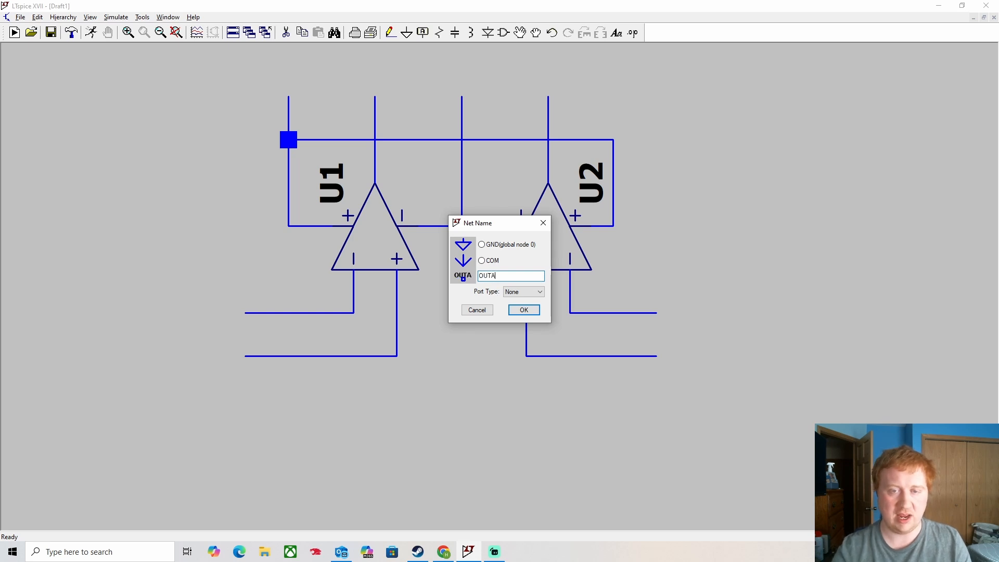
pyautogui.click(523, 292)
pyautogui.click(523, 308)
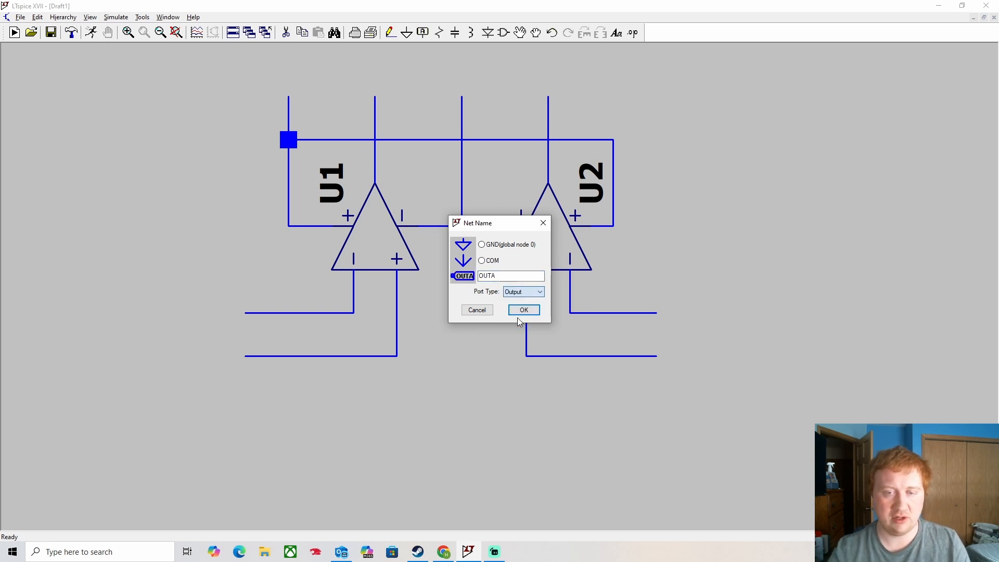
pyautogui.click(525, 309)
pyautogui.click(374, 97)
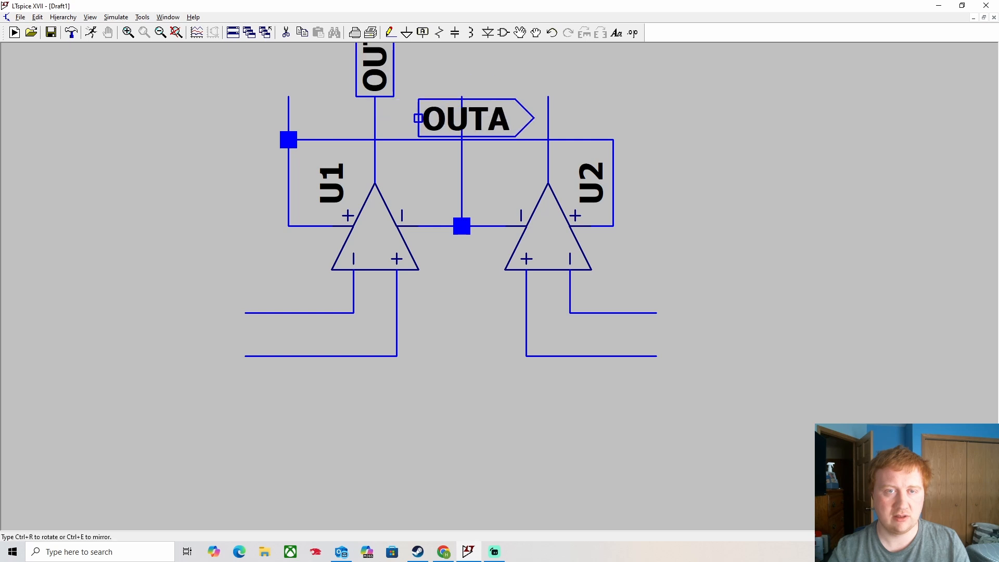
pyautogui.press('Escape')
# - Place an output port label OUTB on top of U2's output wire
pyautogui.moveTo(739, 125); pyautogui.dragTo(750, 180)
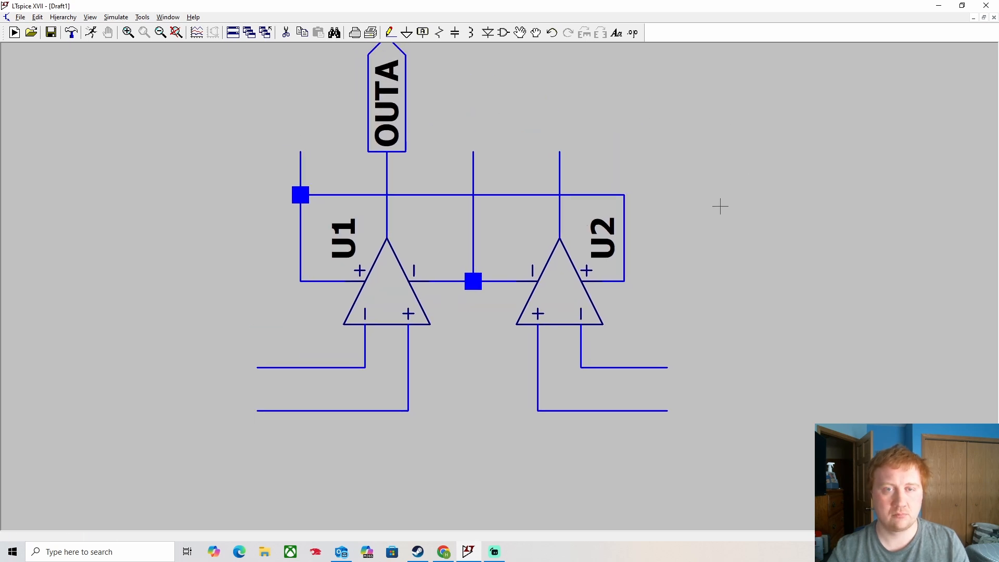
pyautogui.scroll(-1, 724, 203)
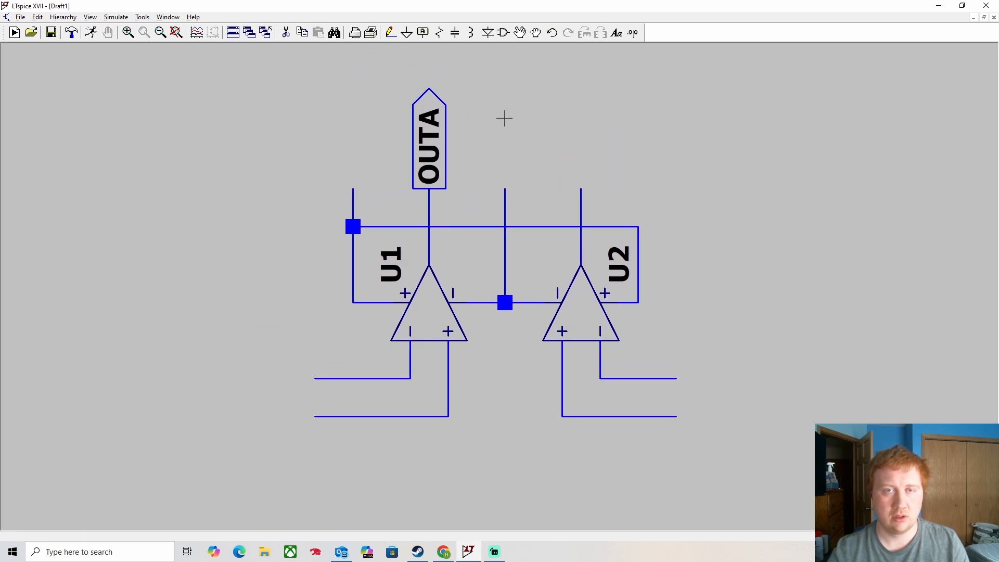
pyautogui.click(423, 32)
pyautogui.write('OUTB')
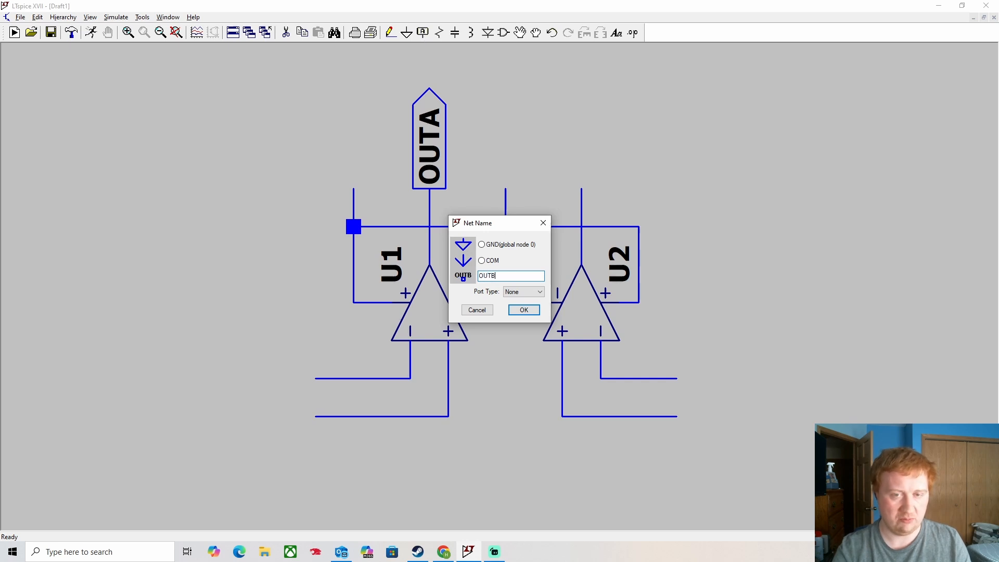
pyautogui.click(520, 292)
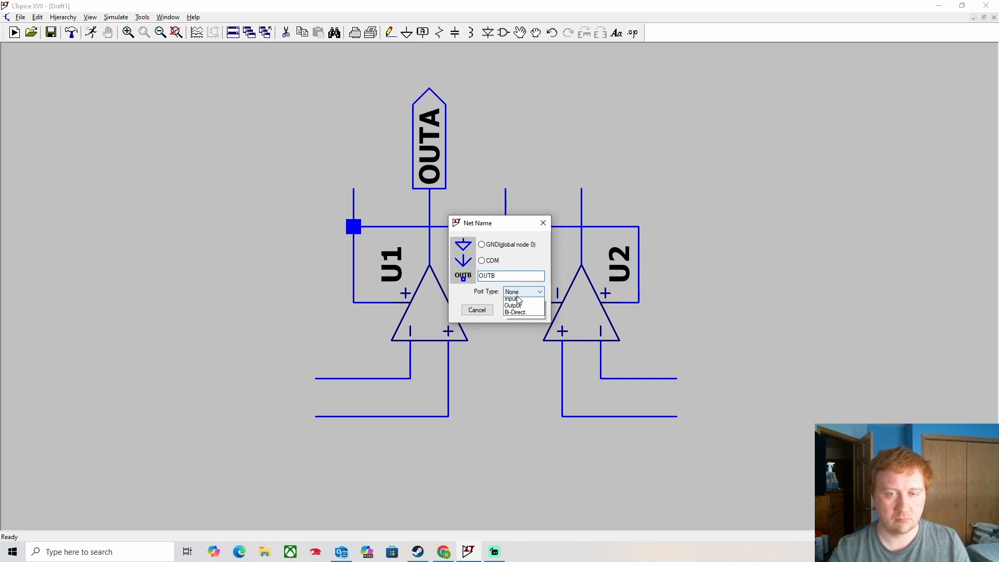
pyautogui.click(518, 315)
pyautogui.click(526, 308)
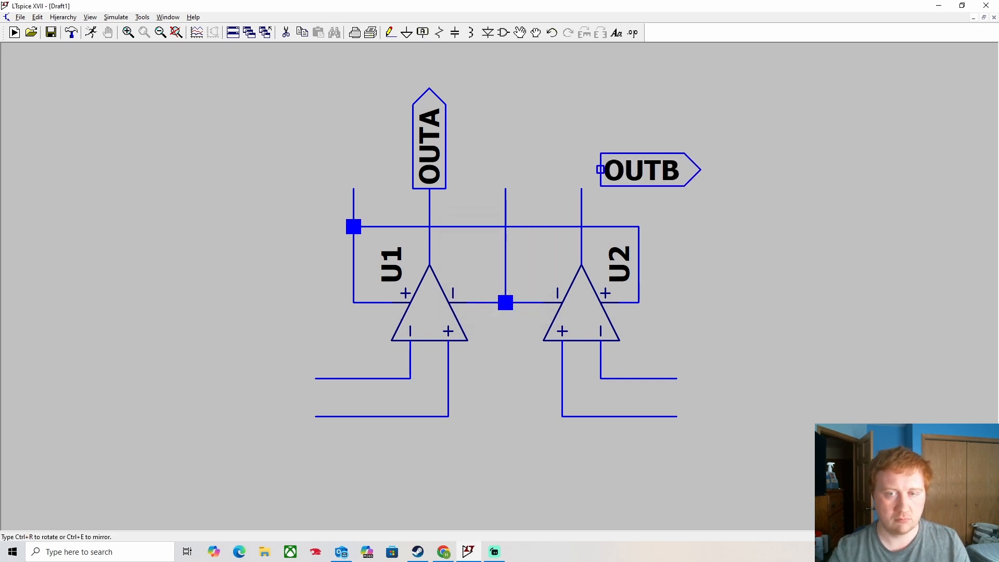
pyautogui.click(581, 189)
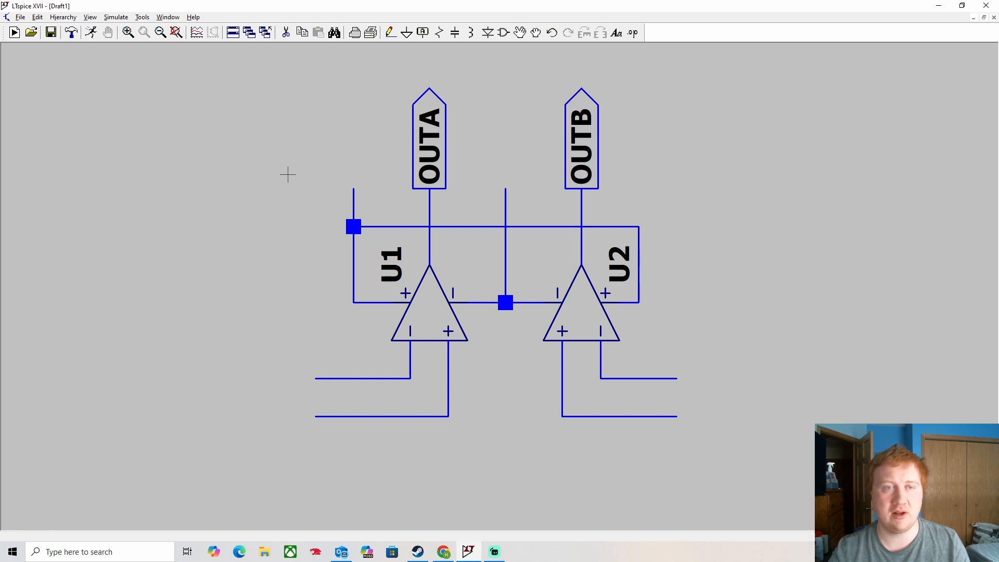
# - Place upright V+ input port labels on the left and centre top wires
pyautogui.click(424, 37)
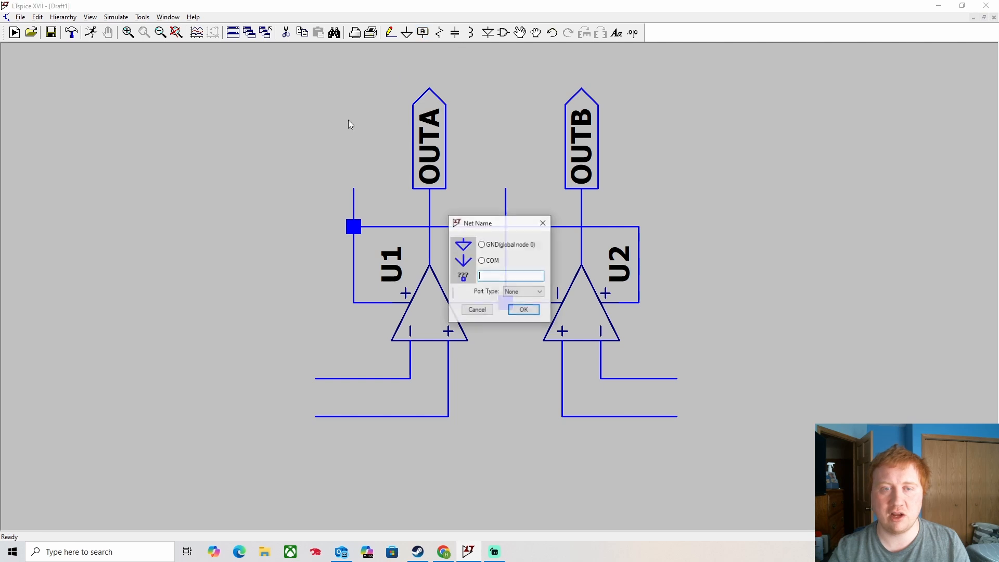
pyautogui.write('V+')
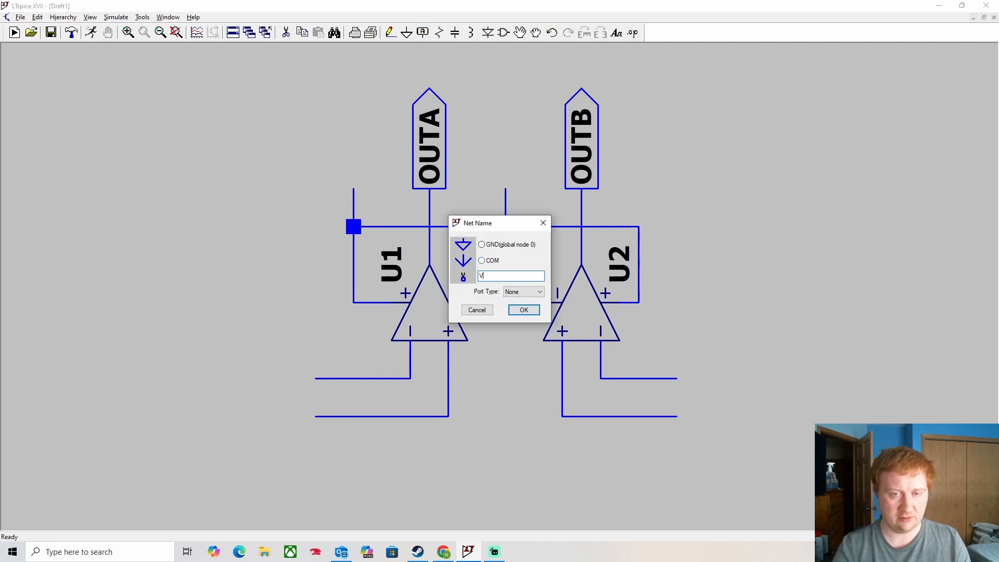
pyautogui.click(520, 292)
pyautogui.click(526, 308)
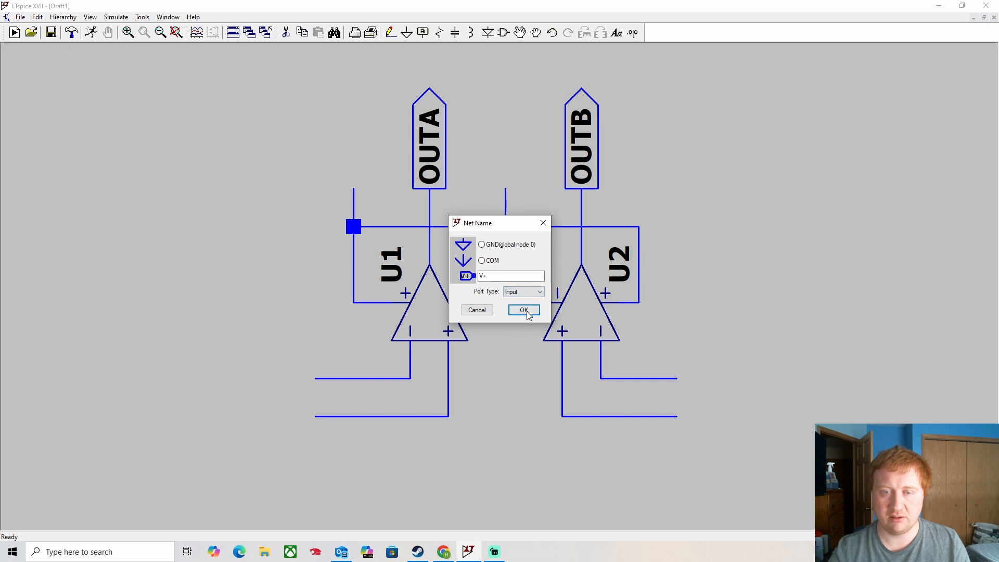
pyautogui.click(522, 310)
pyautogui.hotkey('ctrl', 'r')
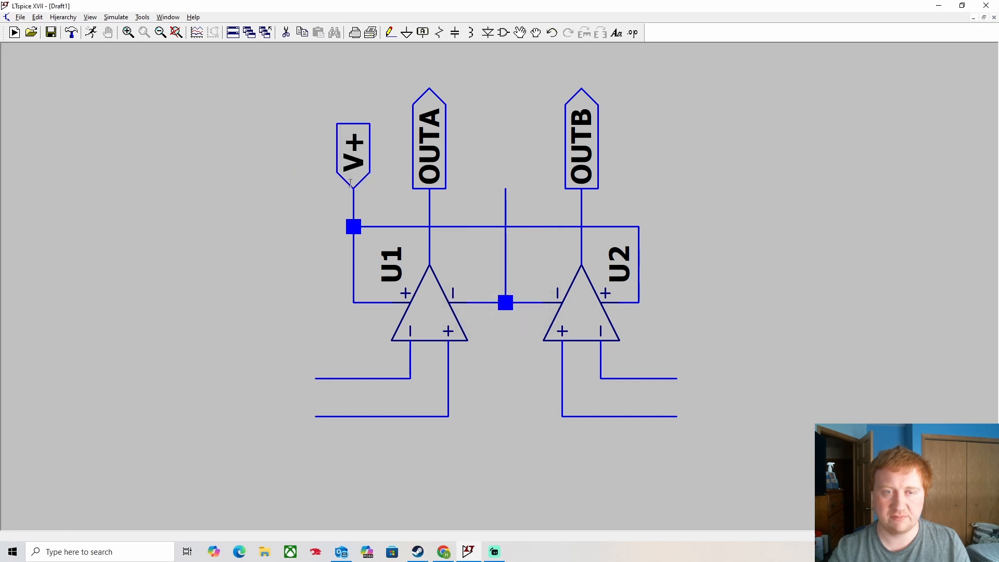
pyautogui.click(353, 188)
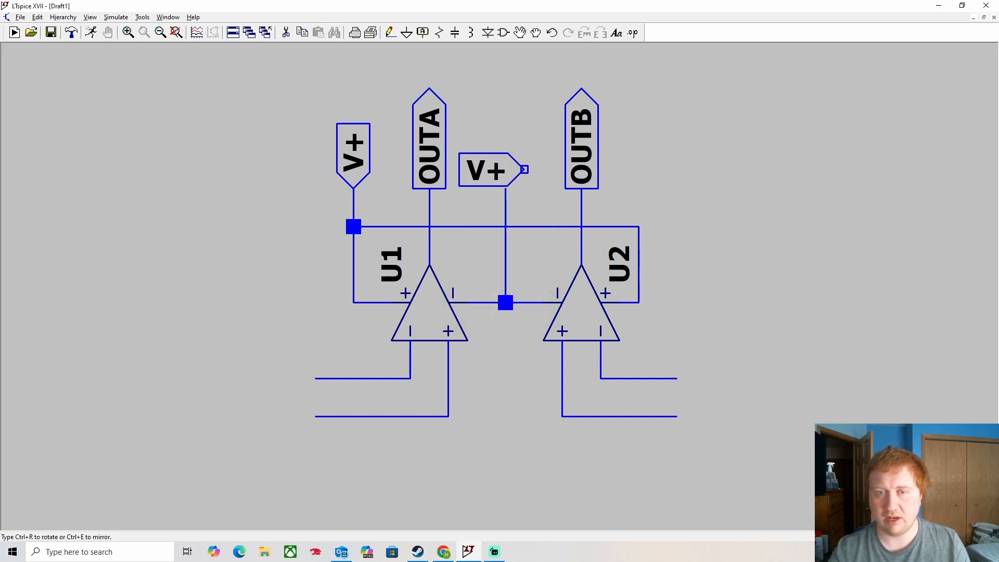
pyautogui.hotkey('ctrl', 'r')
pyautogui.click(506, 189)
pyautogui.press('Escape')
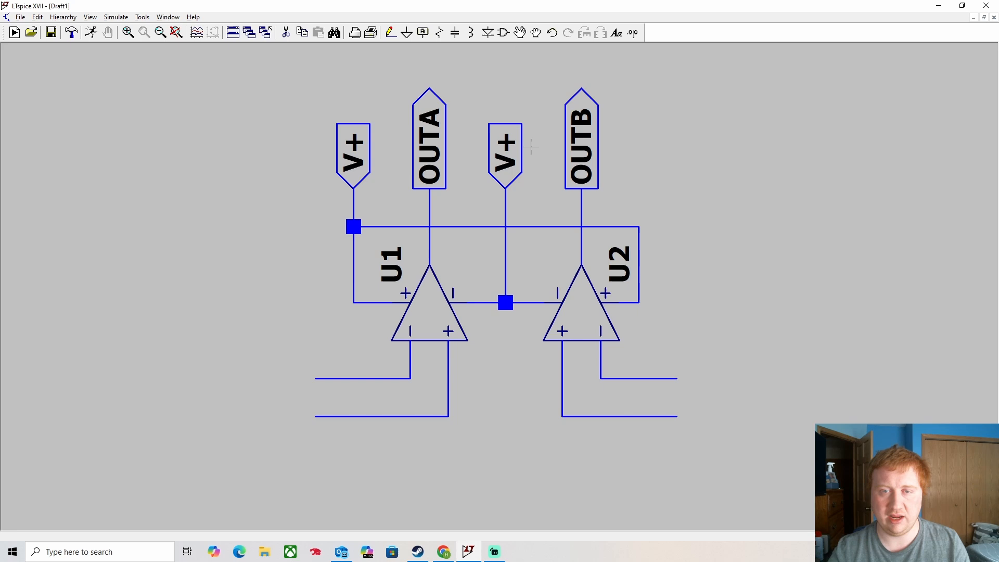
# - Rename the centre wire's label to V-
pyautogui.rightClick(501, 157)
pyautogui.write('V-')
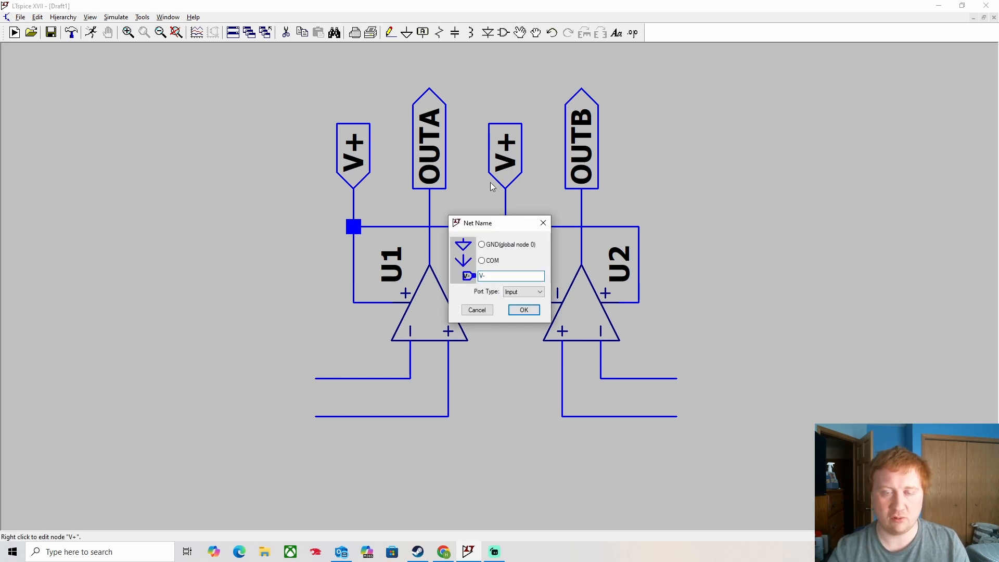
pyautogui.click(523, 310)
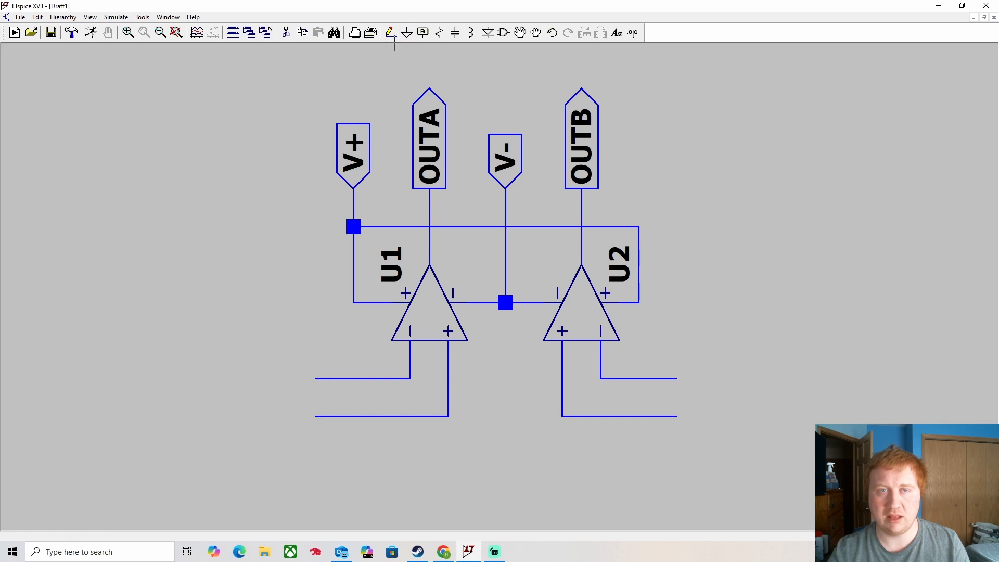
# - Place an input-port net label '-INA' on U1's inverting input wire
pyautogui.click(422, 33)
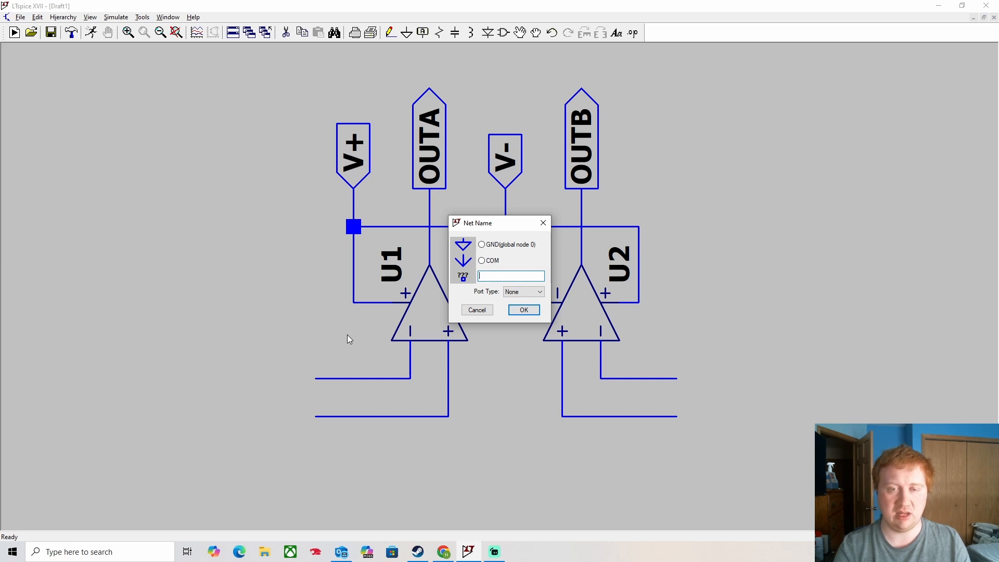
pyautogui.write('-INA')
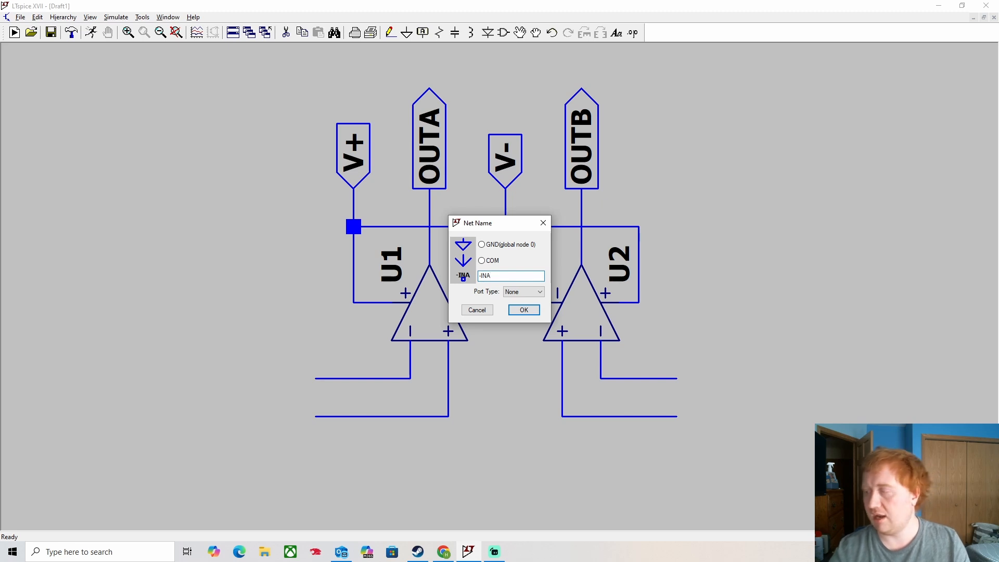
pyautogui.click(507, 292)
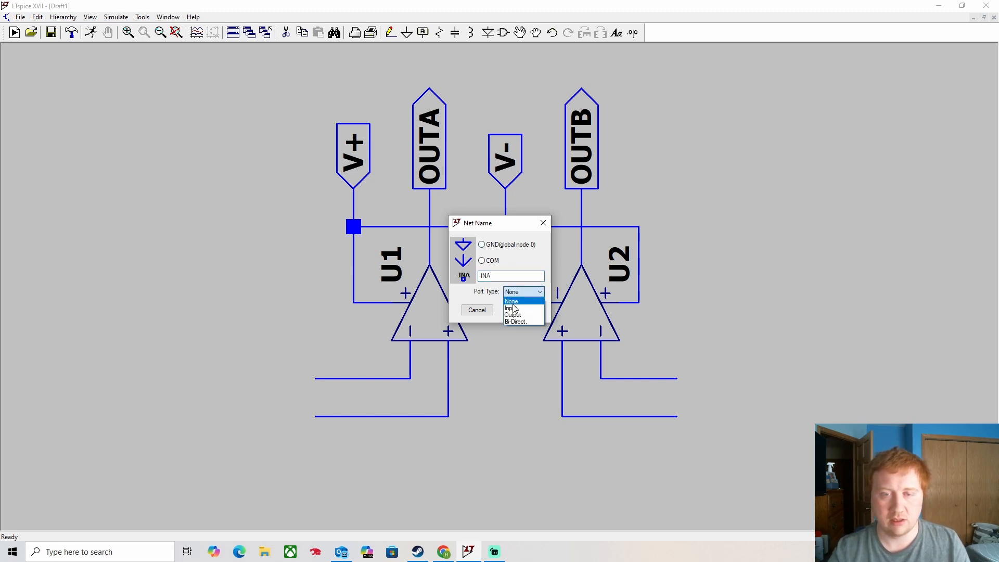
pyautogui.click(515, 309)
pyautogui.click(523, 311)
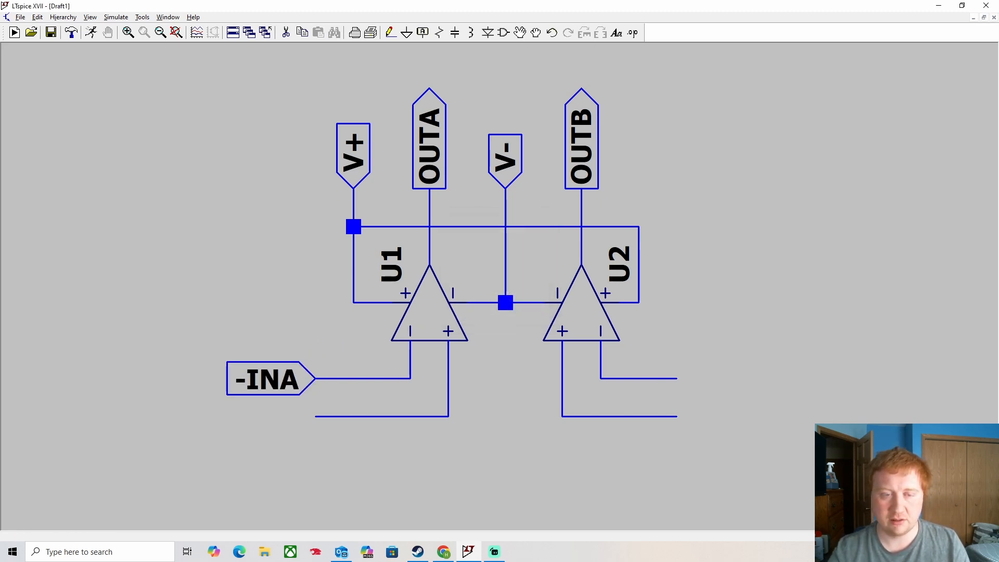
pyautogui.click(315, 378)
# - Mirror the label onto U2's inverting input and name it '-INB'
pyautogui.hotkey('ctrl', 'e')
pyautogui.click(677, 378)
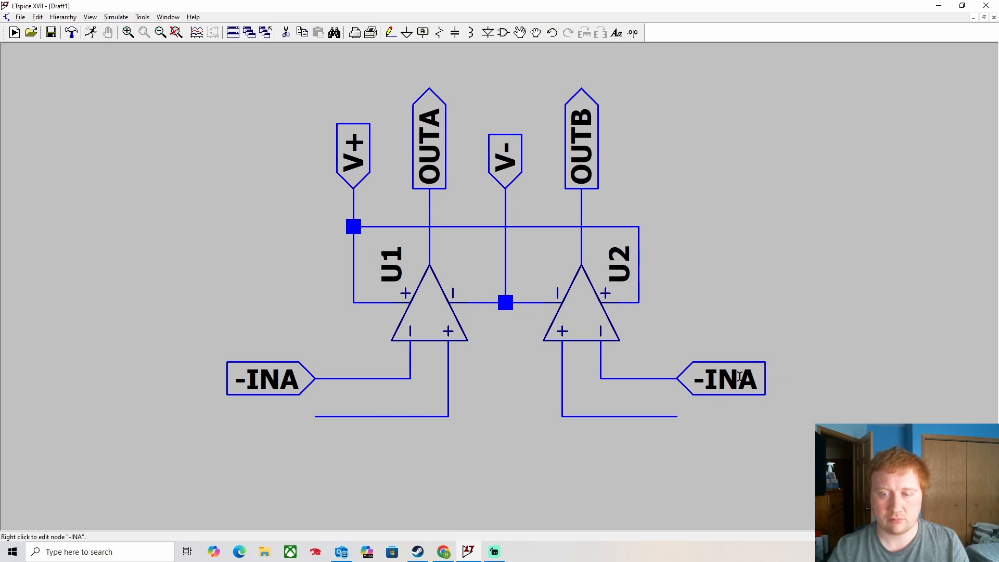
pyautogui.write('-')
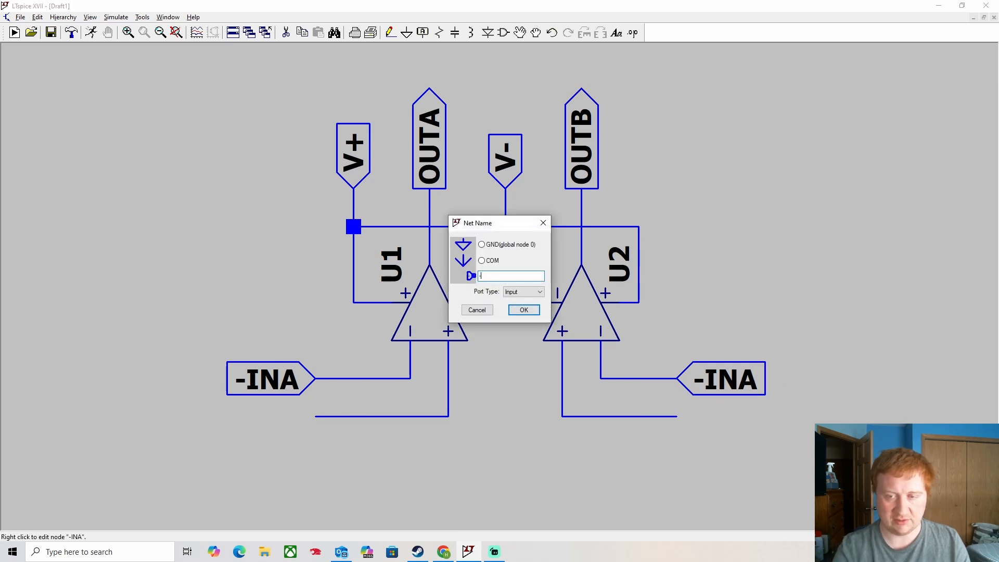
pyautogui.write('INB')
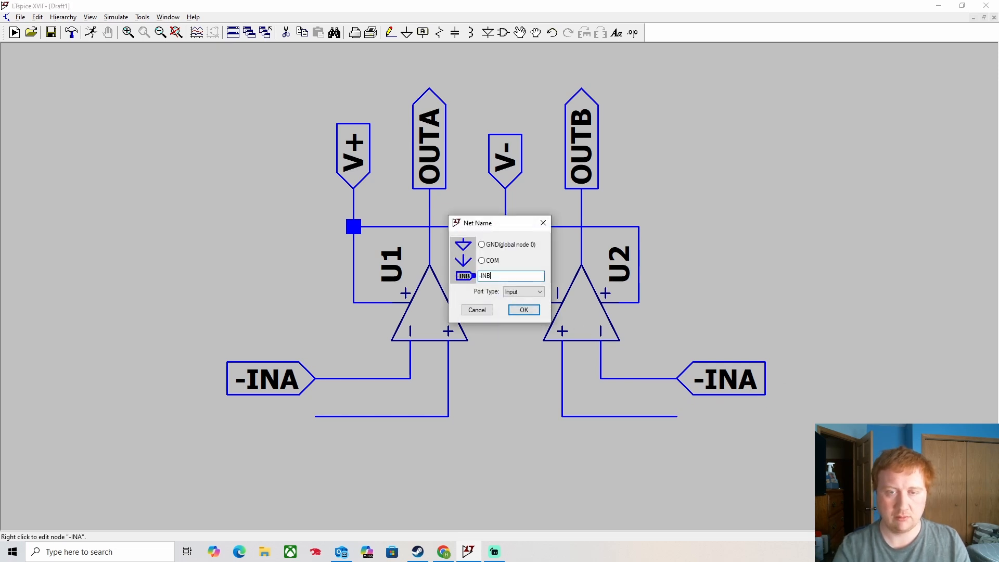
pyautogui.press('Return')
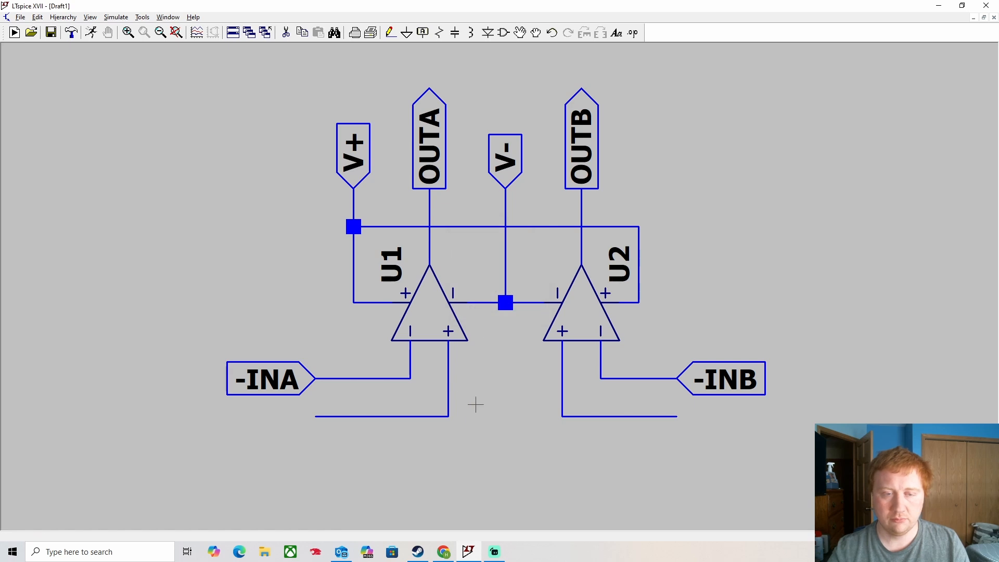
# - Duplicate the label onto U1's non-inverting input wire and rename it '+INA'
pyautogui.click(393, 31)
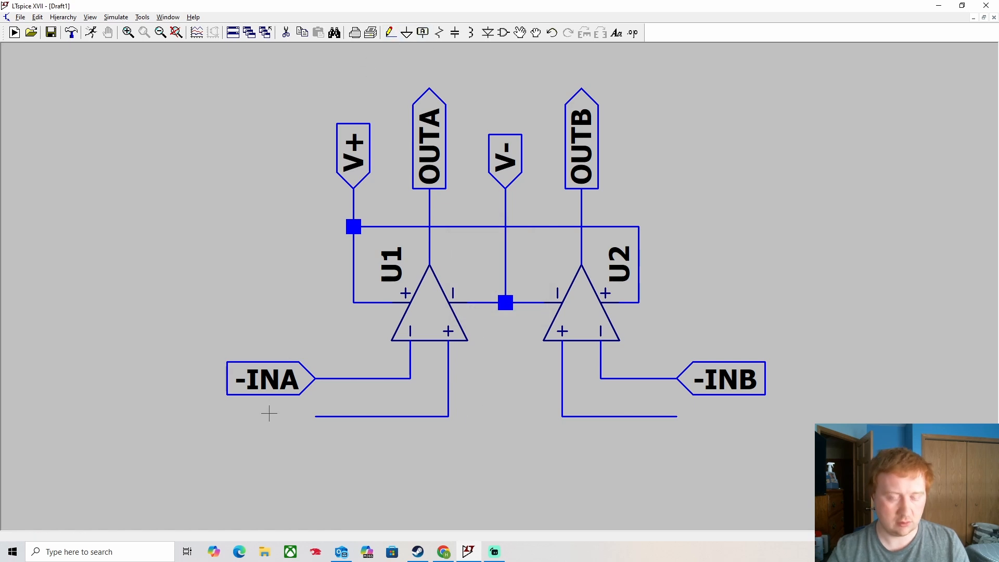
pyautogui.press('F6')
pyautogui.click(271, 384)
pyautogui.click(276, 421)
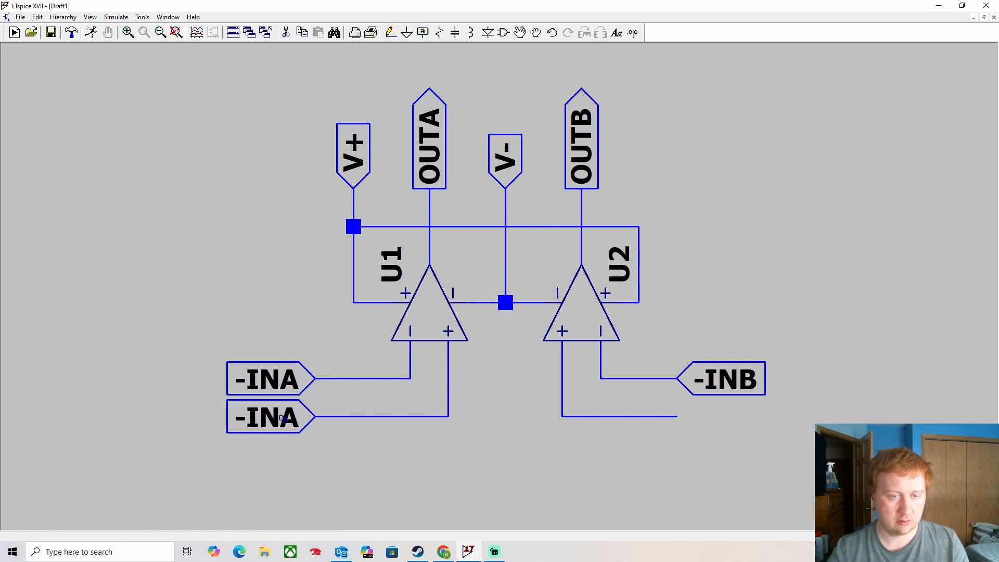
pyautogui.press('Escape')
pyautogui.rightClick(287, 424)
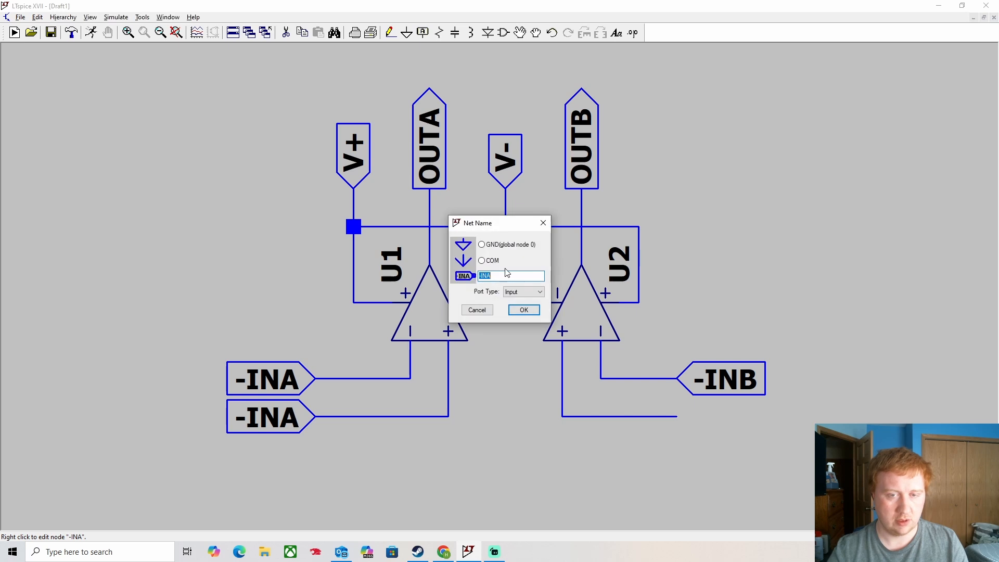
pyautogui.write('+INB')
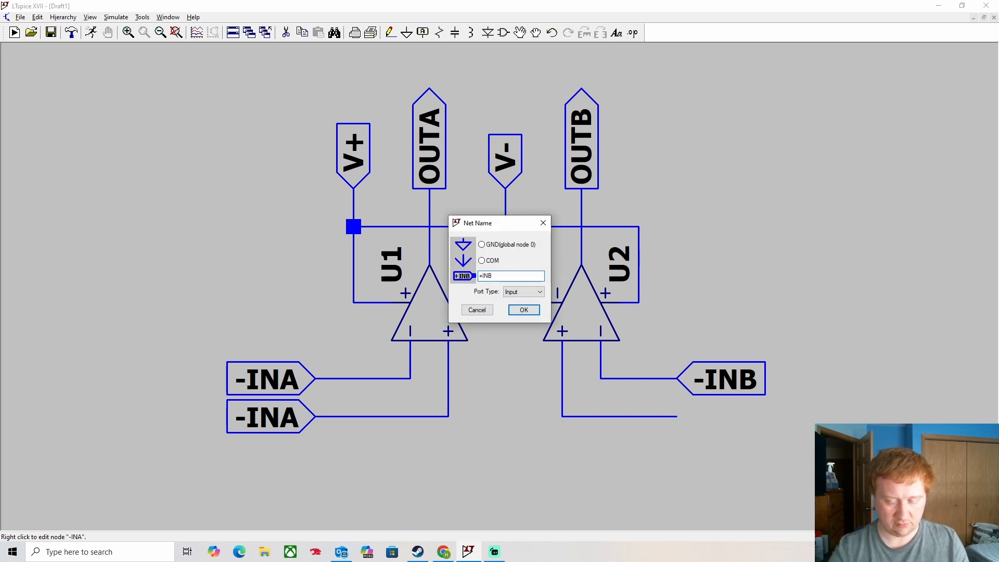
pyautogui.press('BackSpace')
pyautogui.write('A')
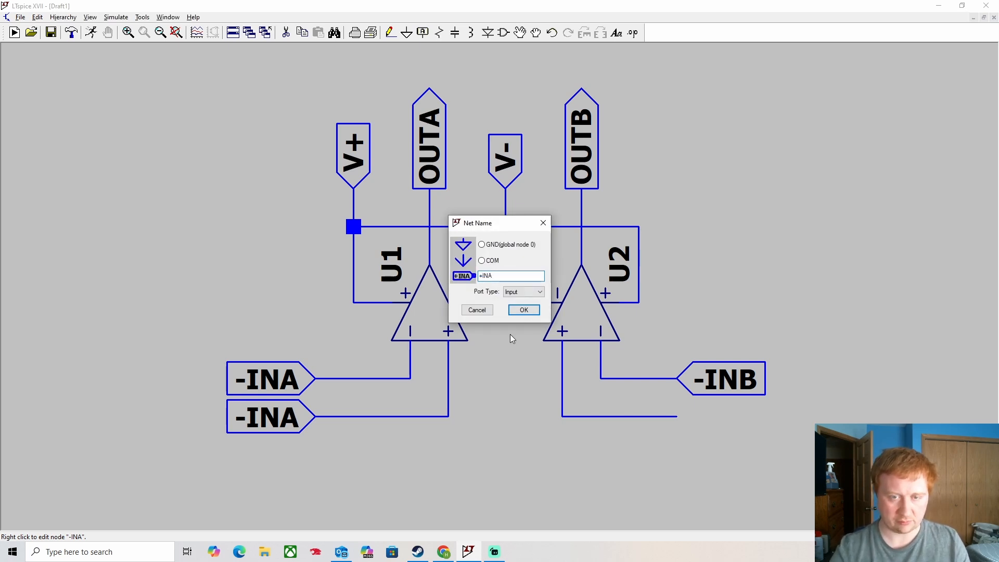
pyautogui.click(523, 310)
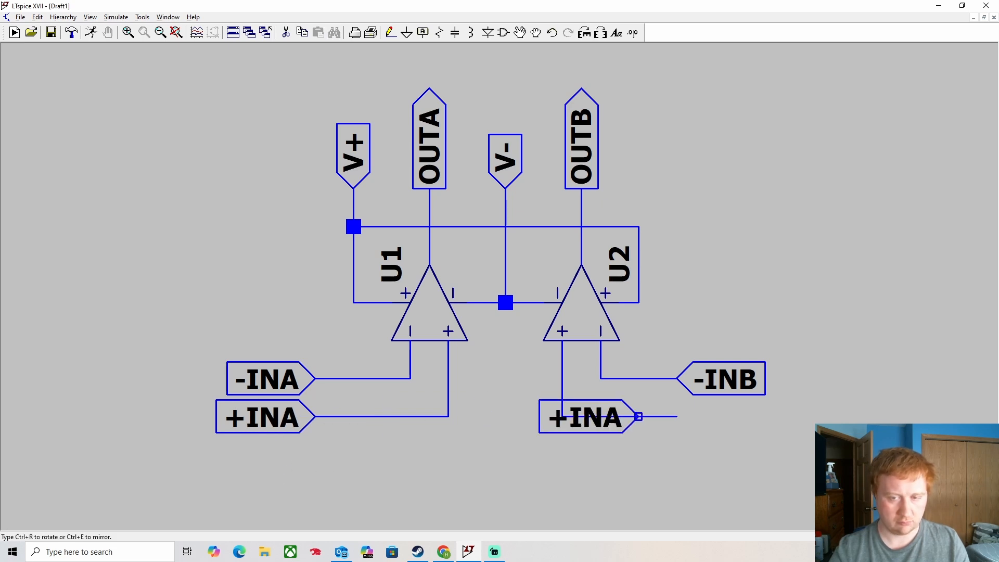
# - Place a label on U2's non-inverting input and rename it '+INB'
pyautogui.click(676, 417)
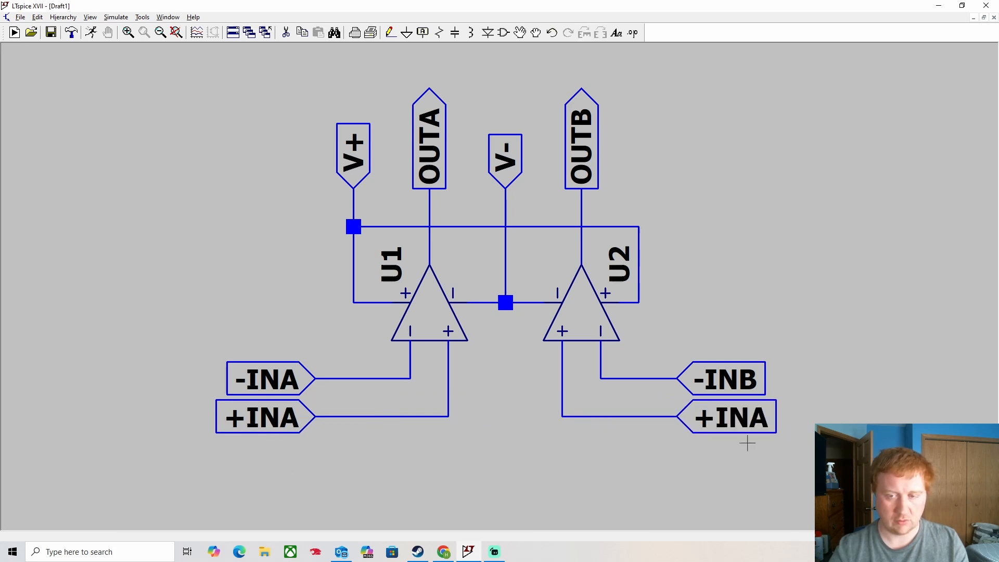
pyautogui.rightClick(739, 419)
pyautogui.write('+INB')
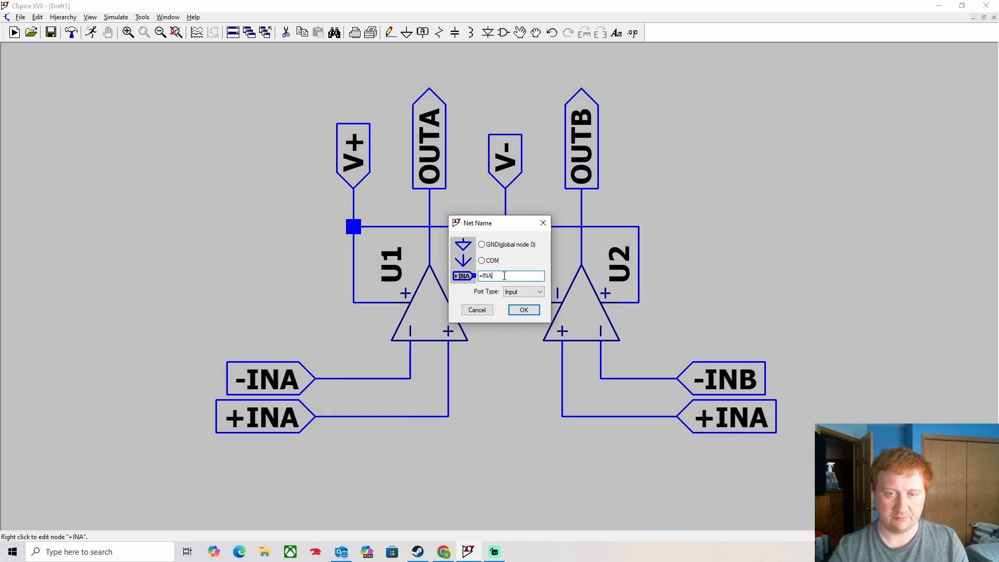
pyautogui.click(523, 311)
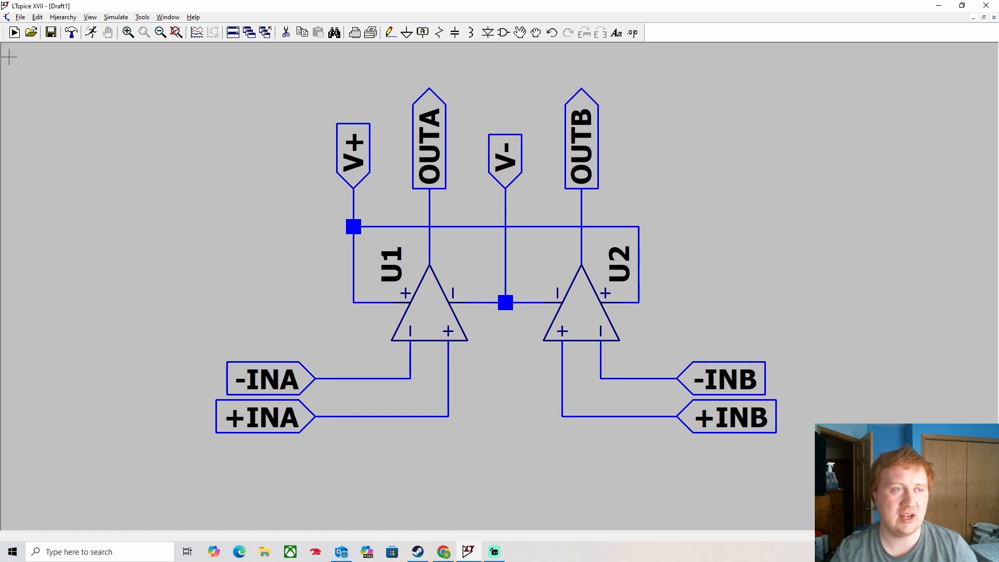
pyautogui.click(20, 17)
# - Save the schematic as 'OP275' in the Desktop LTspice folder
pyautogui.click(48, 88)
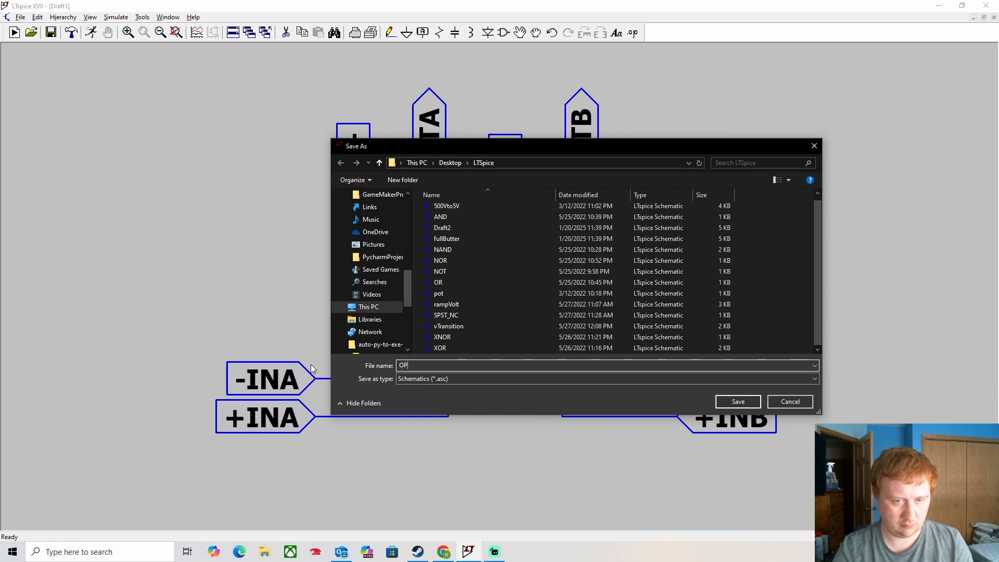
pyautogui.write('OP275')
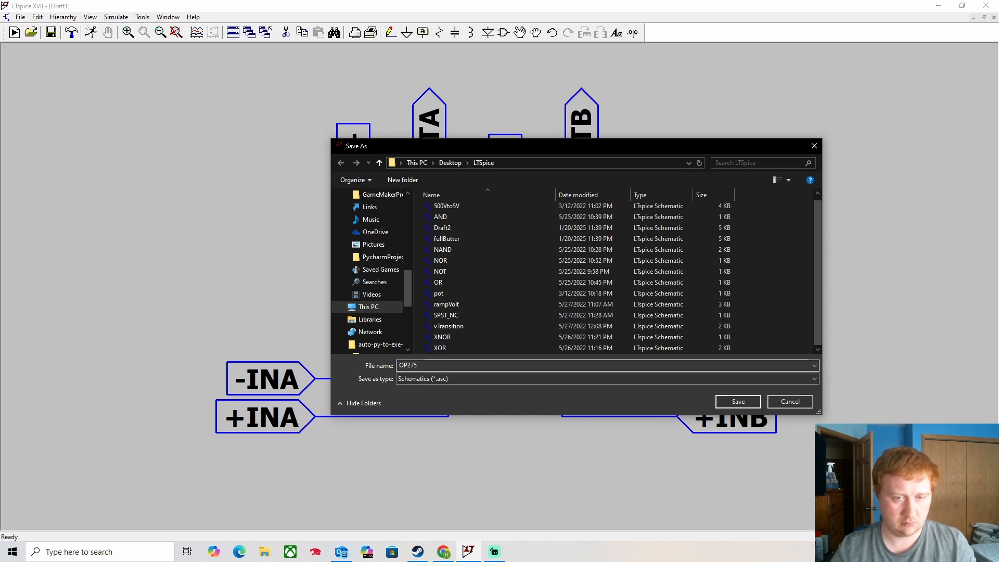
pyautogui.click(739, 402)
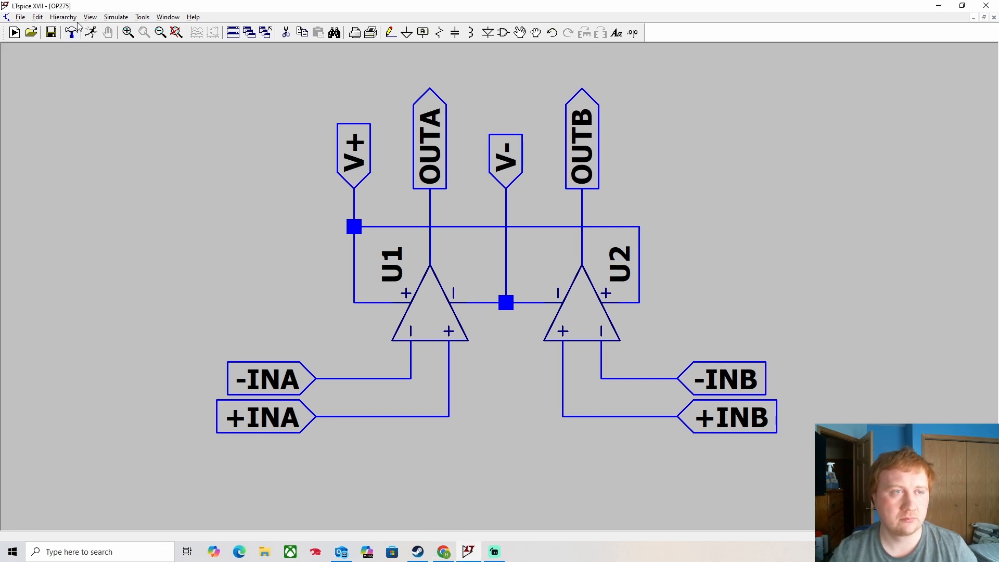
# - Show the OP275 SPICE netlist, select all its text, and search Windows for 'note'
pyautogui.click(92, 18)
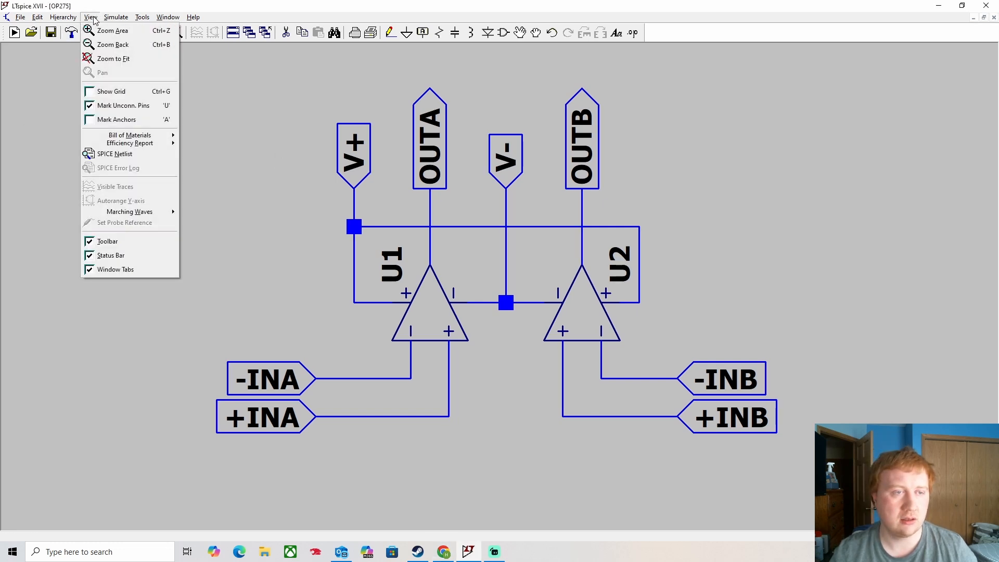
pyautogui.click(121, 156)
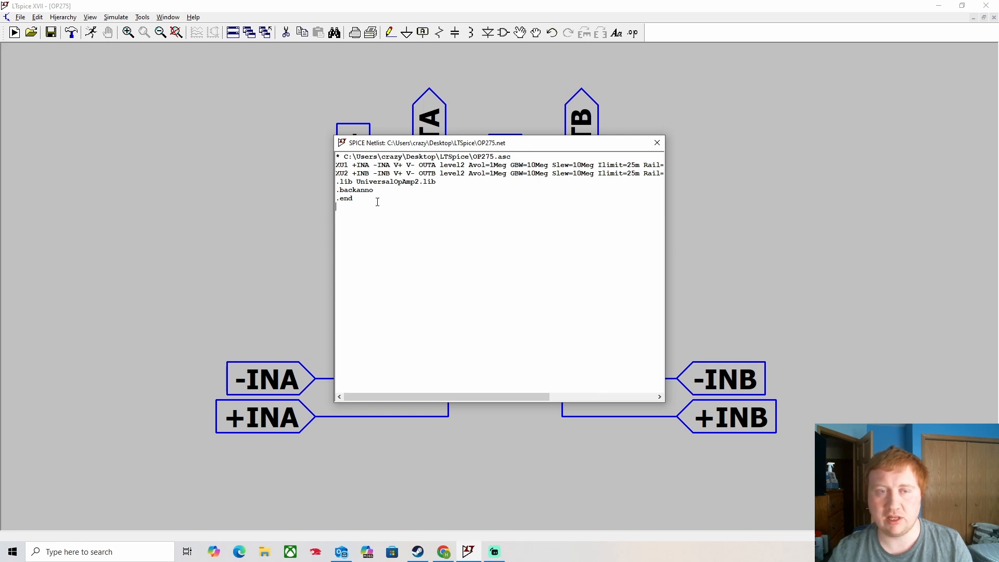
pyautogui.hotkey('ctrl', 'a')
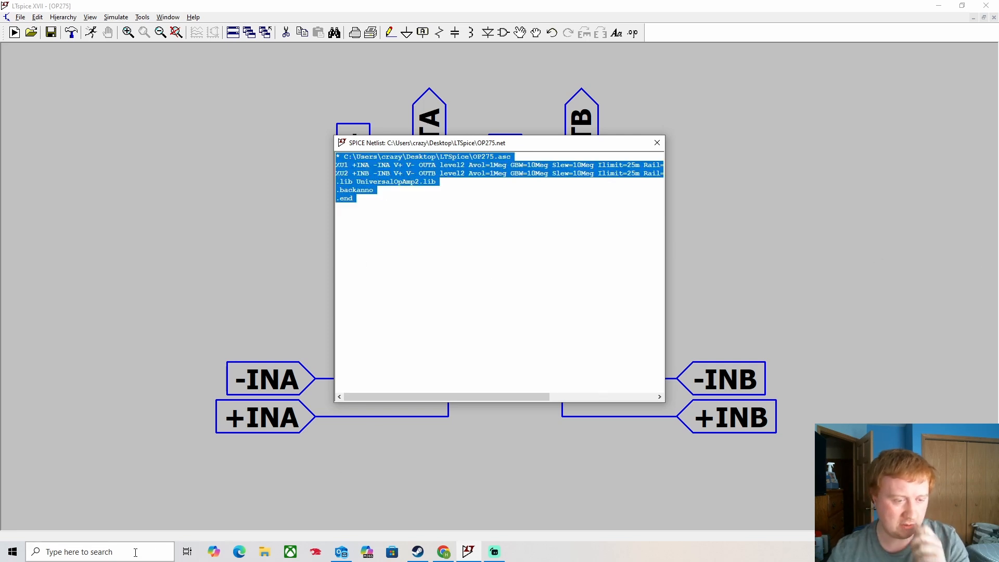
pyautogui.click(78, 551)
pyautogui.write('note')
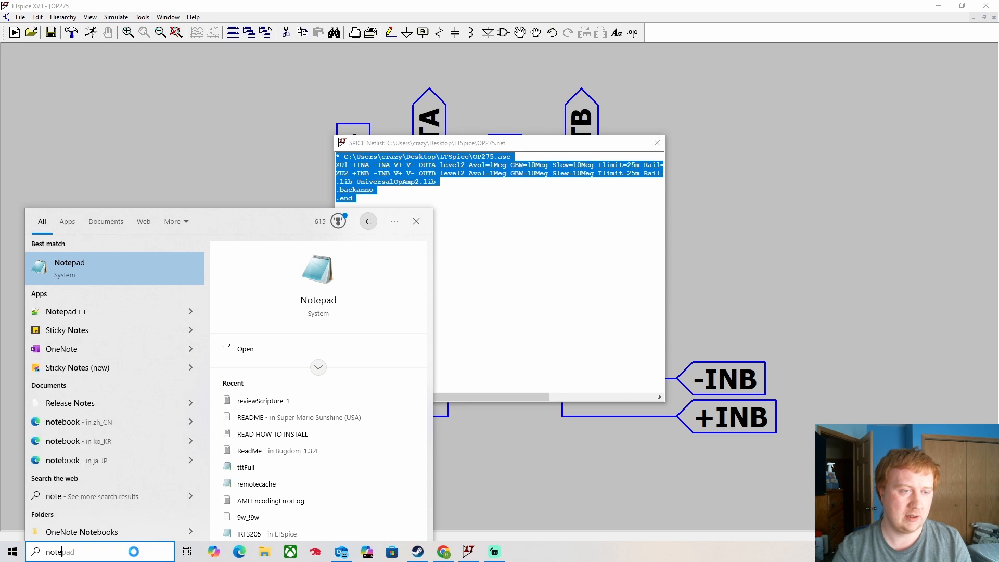
# - Launch Notepad++, decline the update, and discard the old 'new 1' document unsaved
pyautogui.click(101, 311)
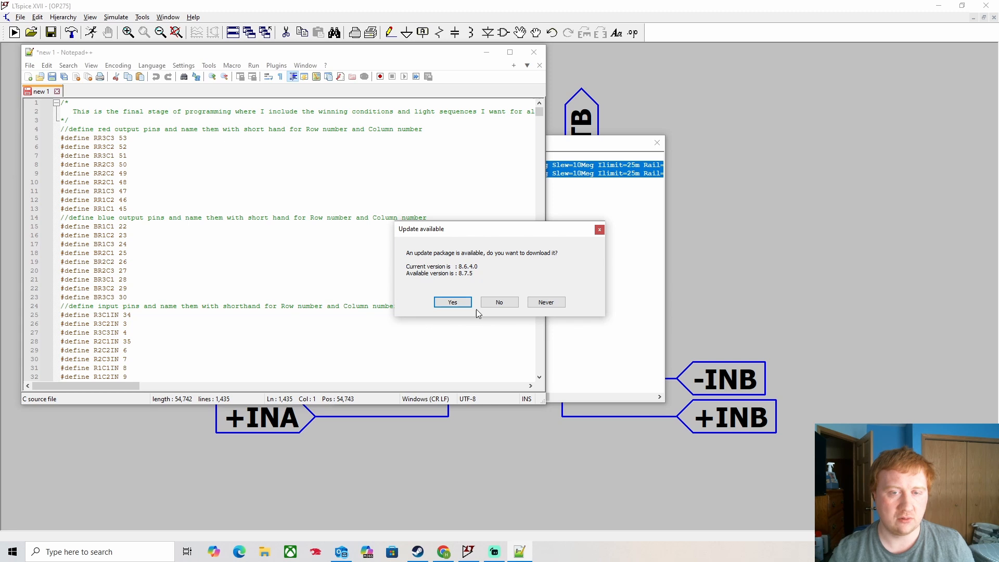
pyautogui.click(511, 301)
pyautogui.click(58, 92)
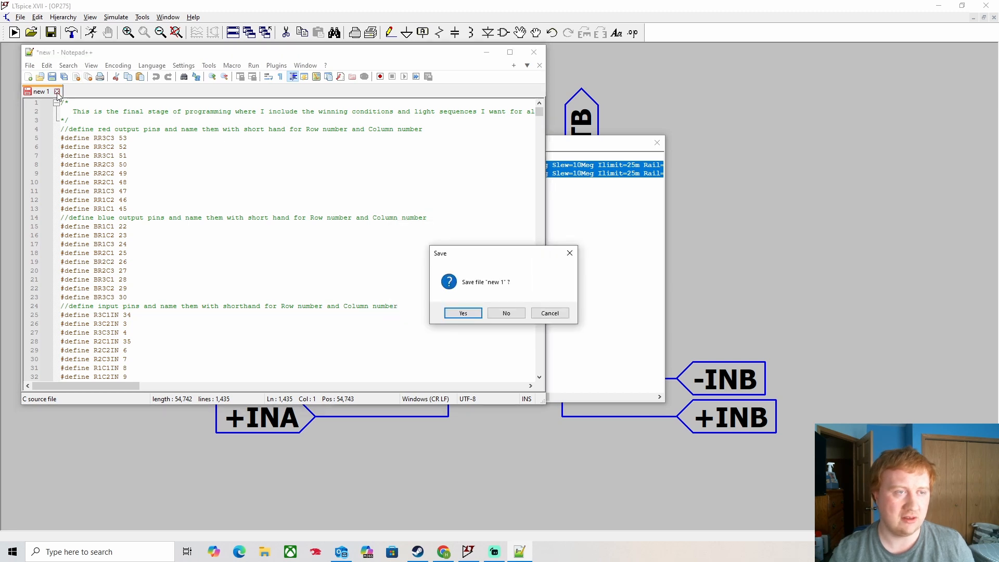
pyautogui.click(505, 313)
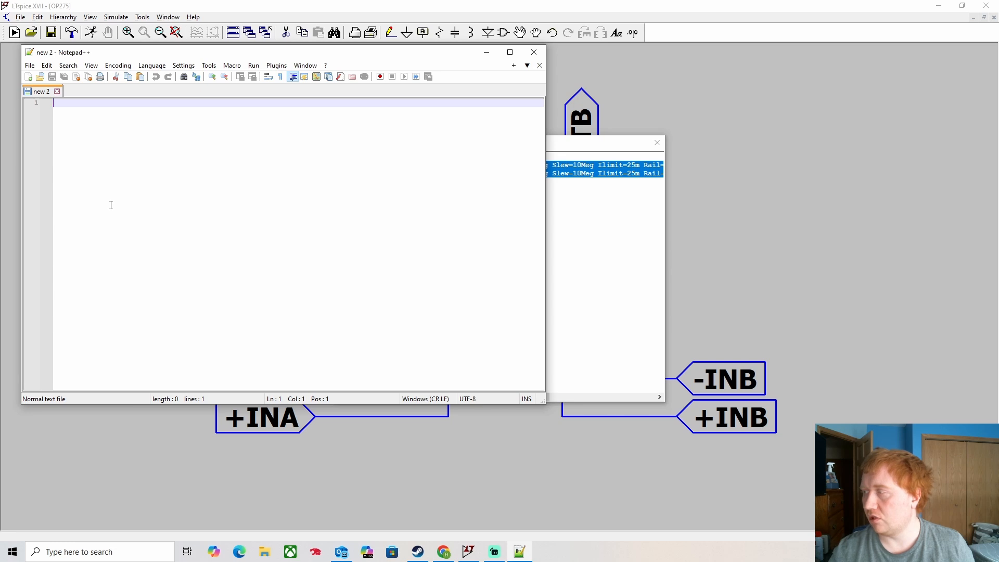
# - Paste the netlist, add a .subckt line below the header, and close LTspice's netlist window
pyautogui.hotkey('ctrl', 'v')
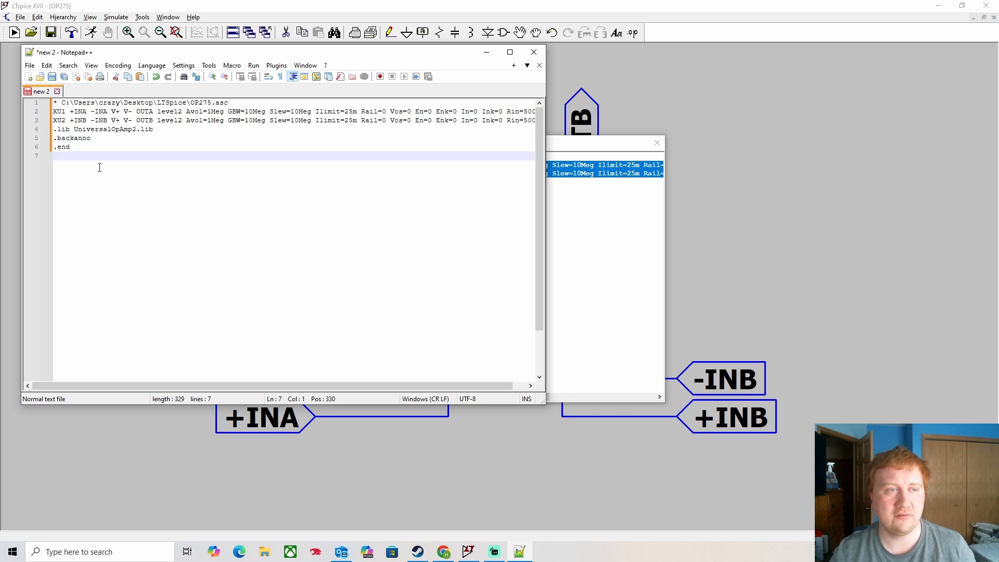
pyautogui.click(241, 104)
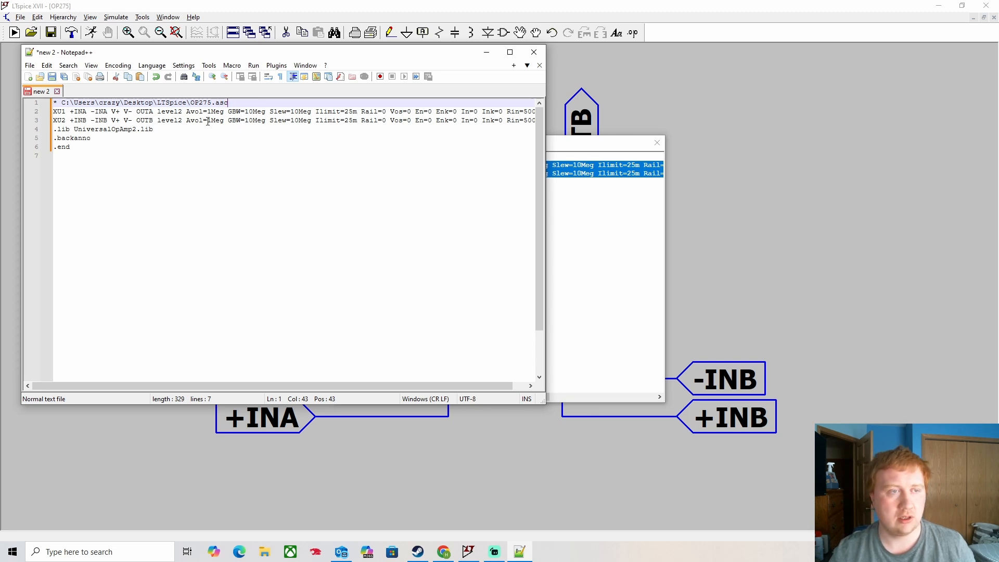
pyautogui.press('Return')
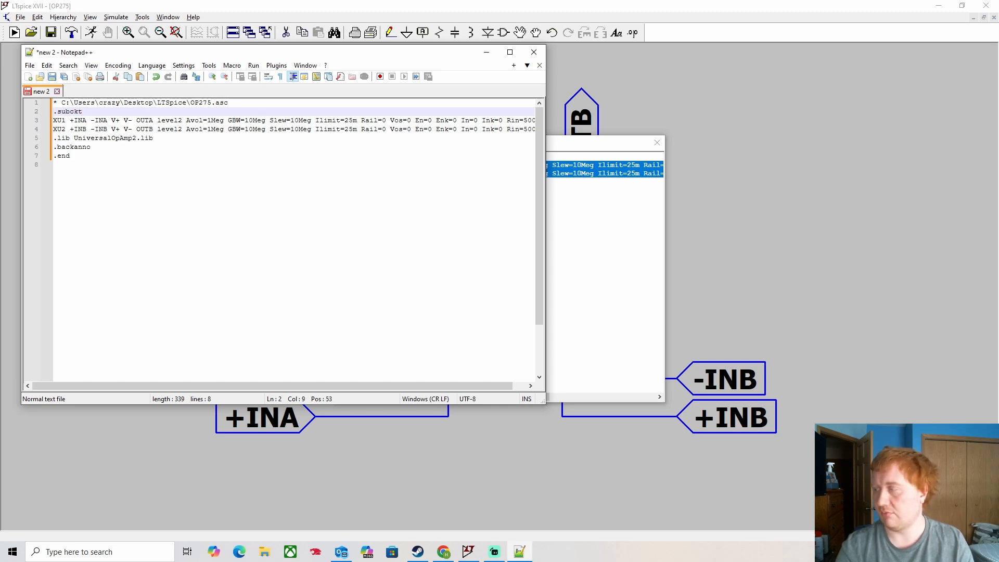
pyautogui.write('.subckt OP2275')
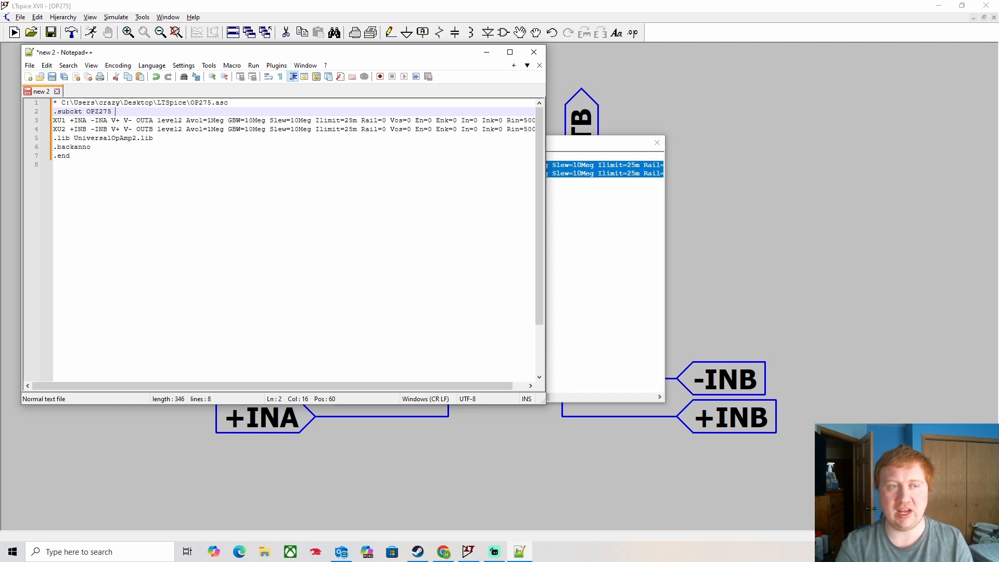
pyautogui.click(606, 151)
pyautogui.click(656, 142)
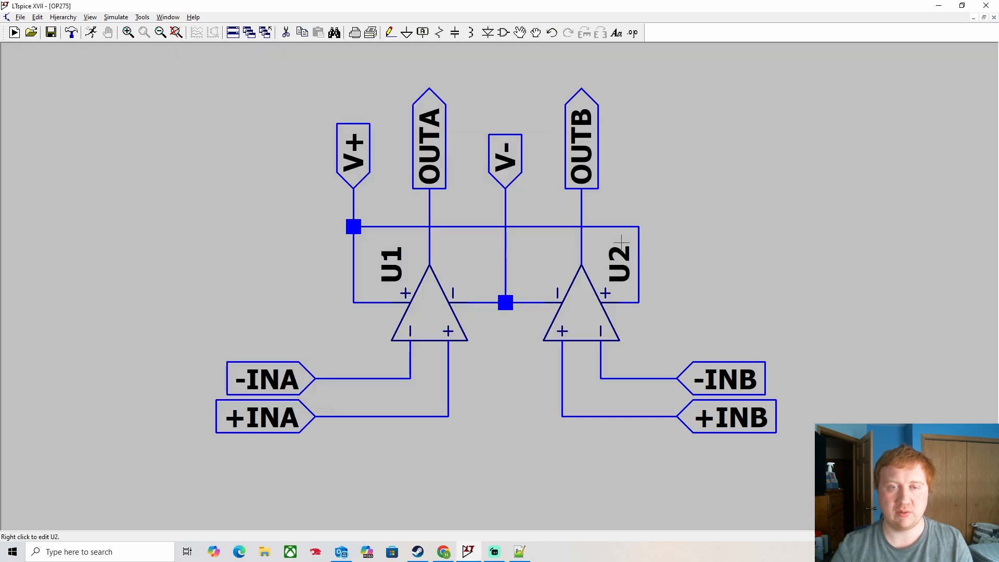
# - Arrange Notepad++ and LTspice side by side on the screen
pyautogui.hotkey('alt', 'Tab')
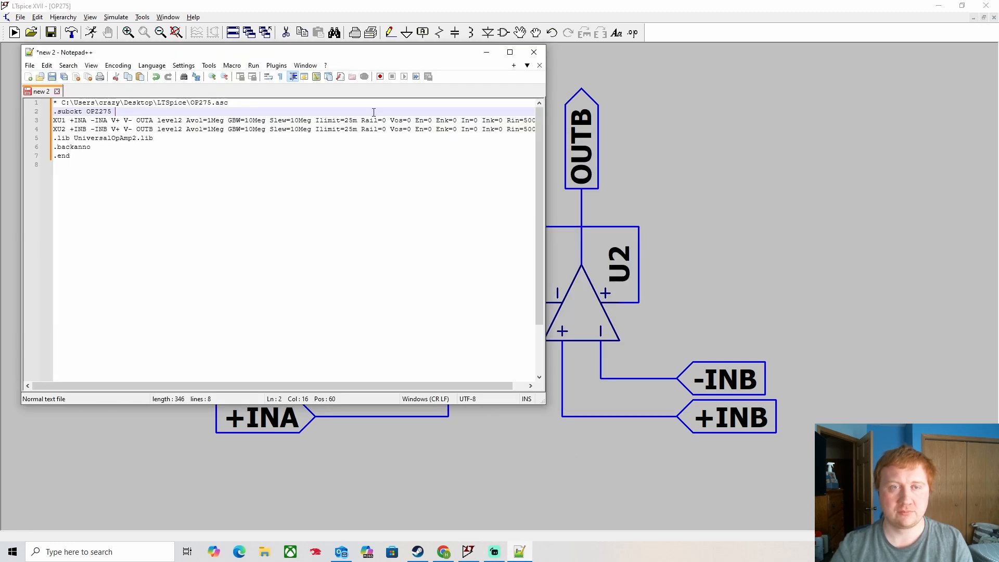
pyautogui.moveTo(408, 56); pyautogui.dragTo(1, 101)
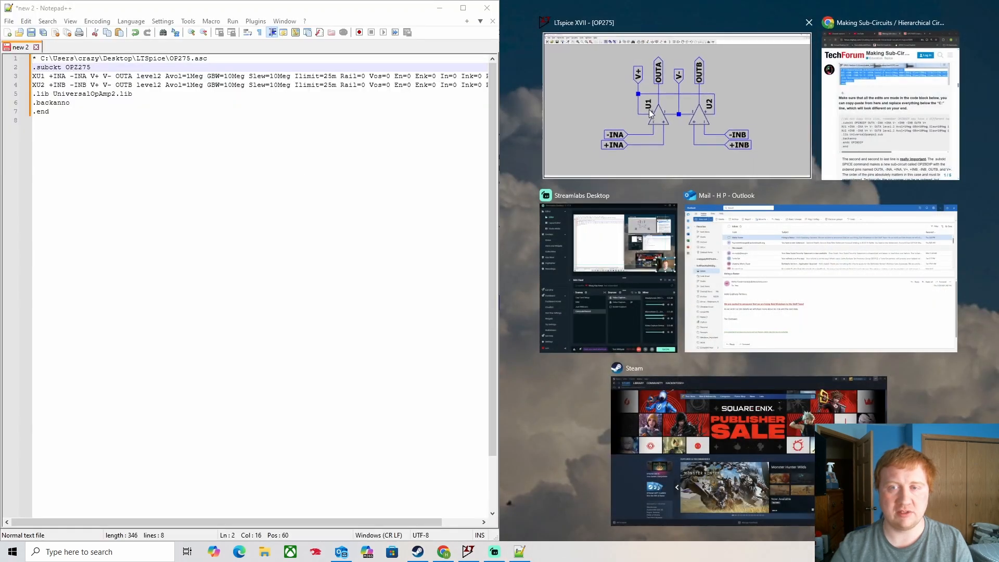
pyautogui.click(599, 171)
pyautogui.click(103, 67)
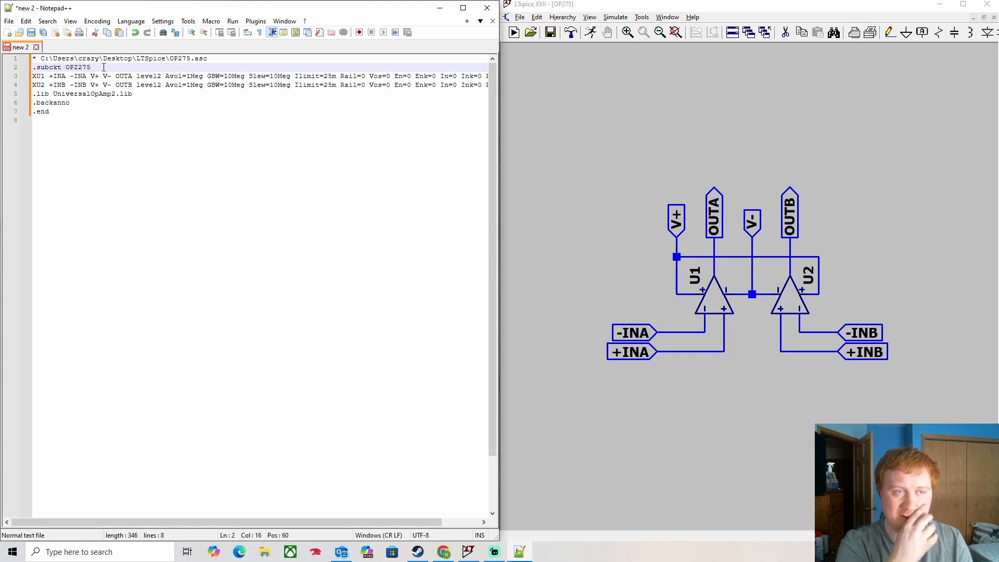
pyautogui.click(264, 552)
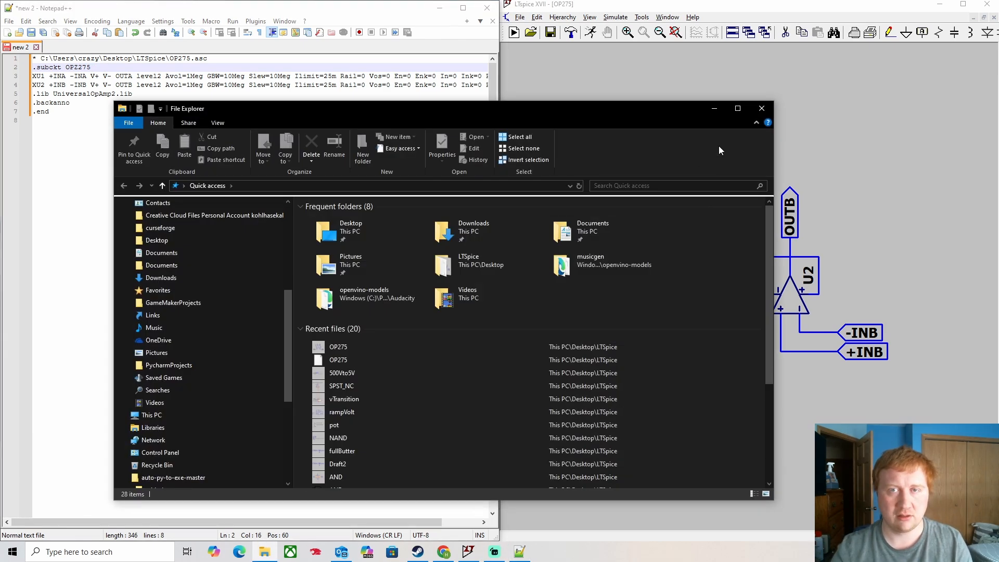
pyautogui.click(762, 109)
# - Correct 'OP2275' to 'OP275' and add 'OUTA' as the first pin
pyautogui.click(76, 67)
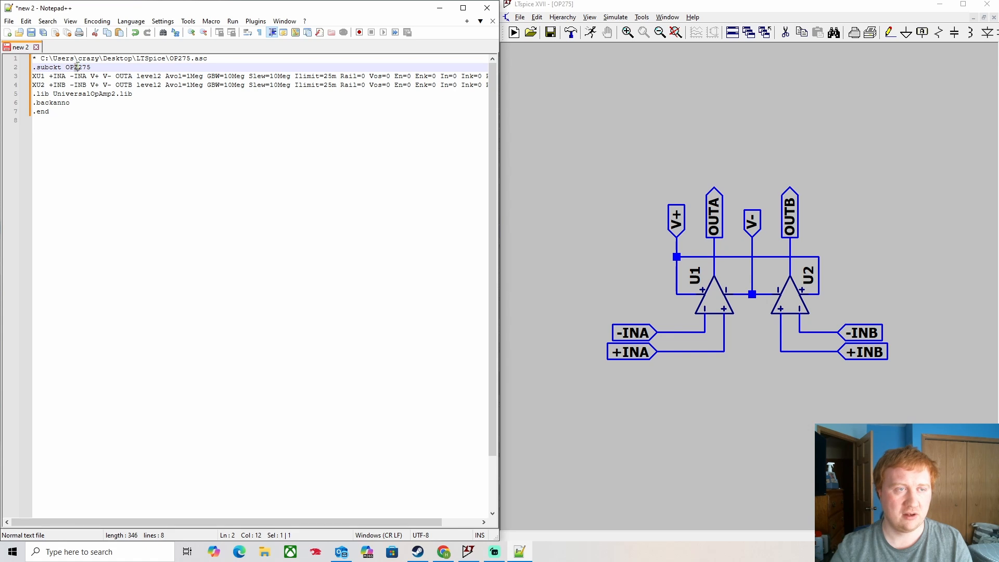
pyautogui.press('Delete')
pyautogui.click(113, 66)
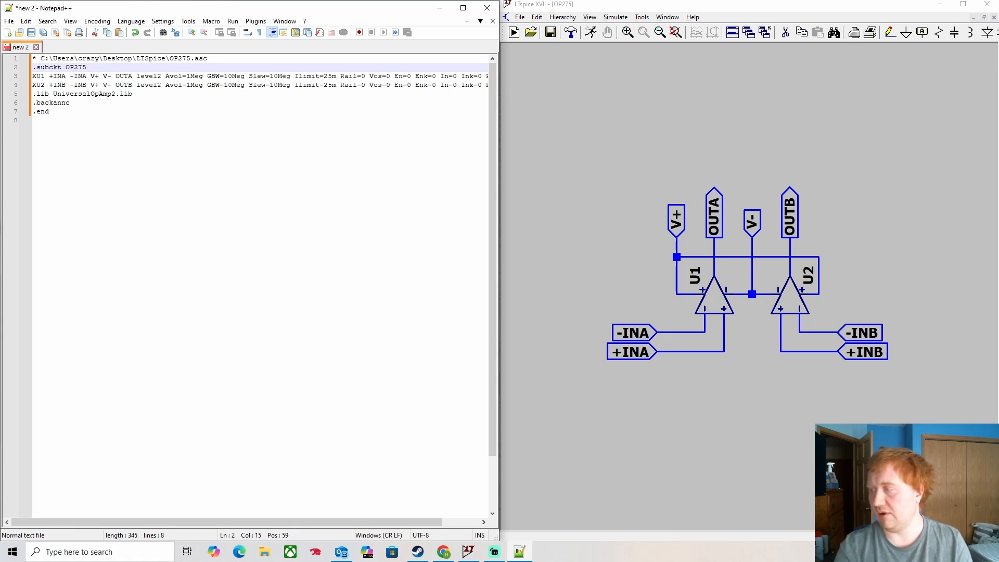
pyautogui.write('OUTA')
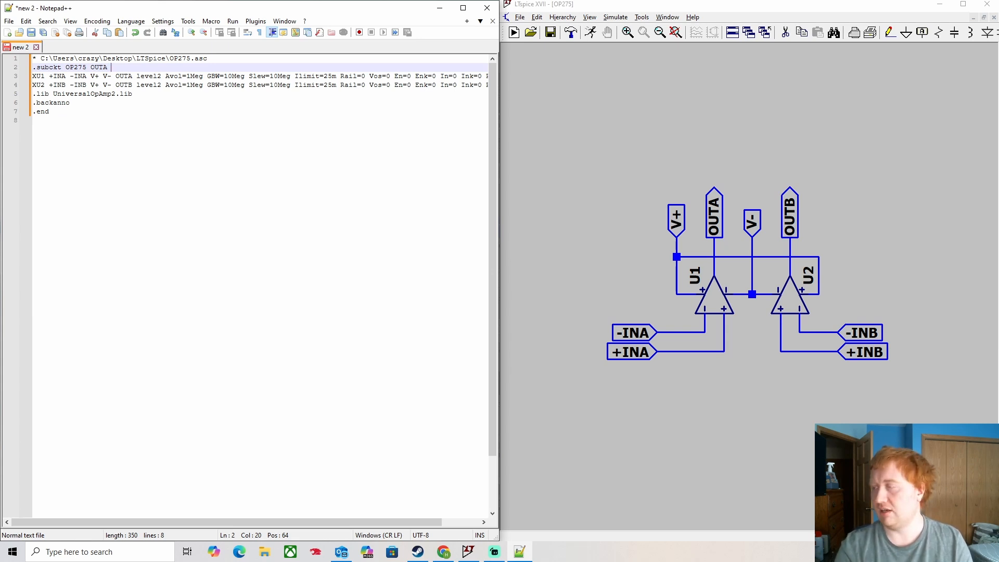
# - Add pins '-INA +INA V- +INB -INB OUTB V+' after OUTA on the .subckt line
pyautogui.write('-INA ')
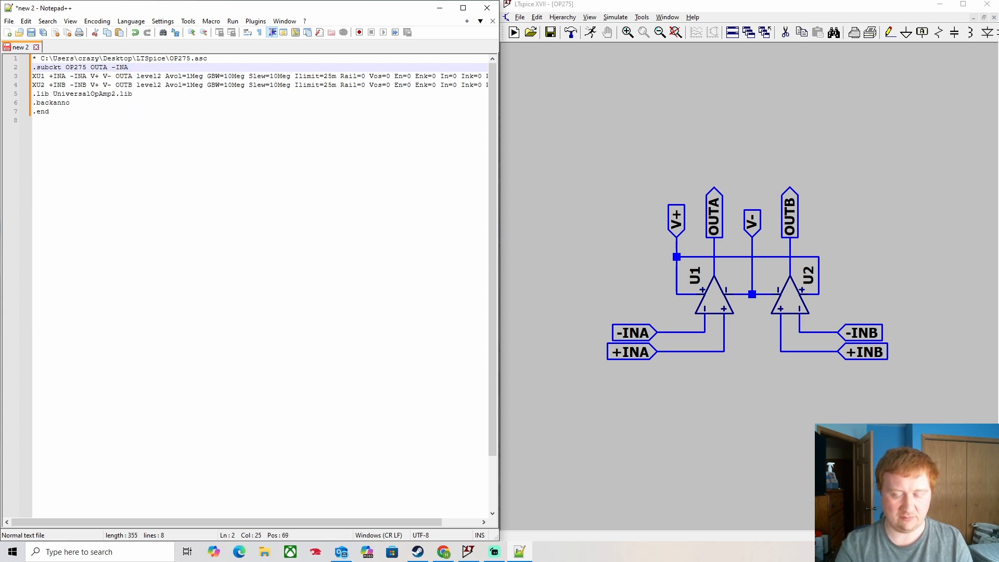
pyautogui.write('+INA')
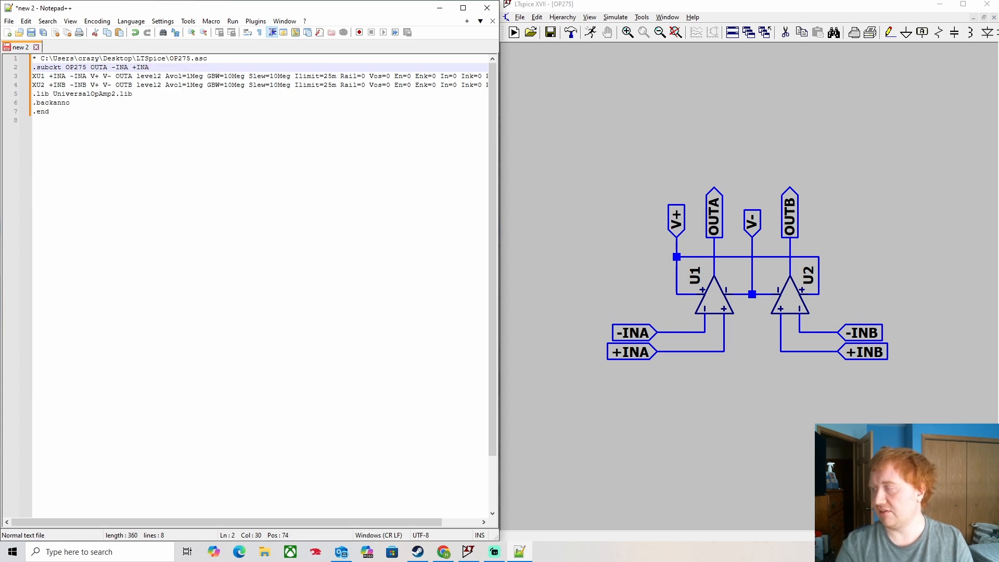
pyautogui.write('V- ')
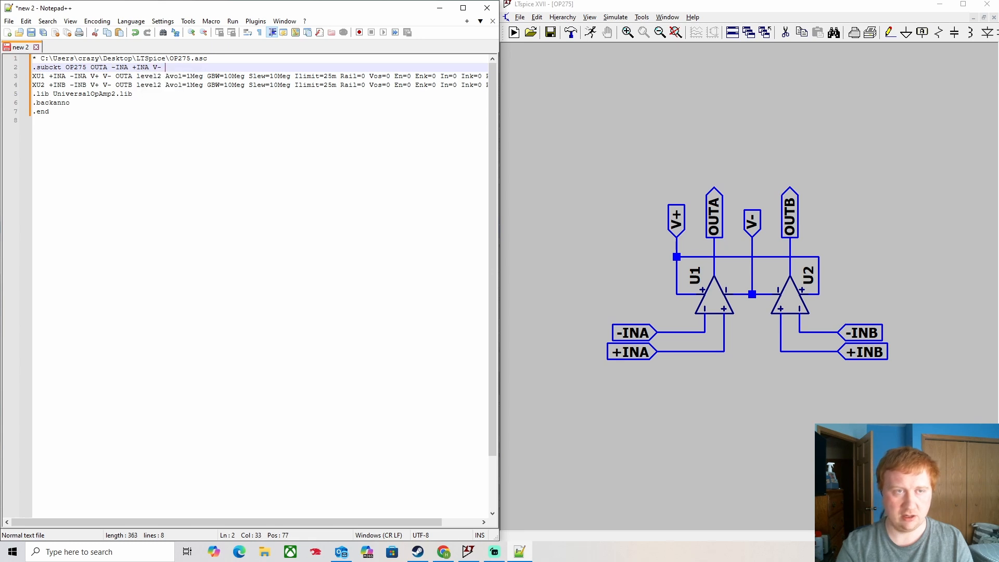
pyautogui.write('+INB')
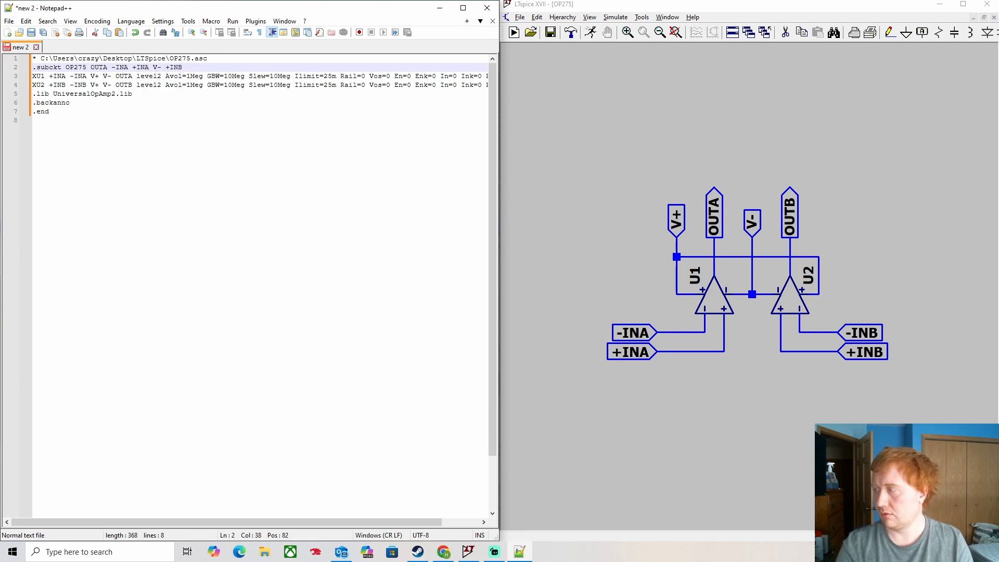
pyautogui.write(' -INB ')
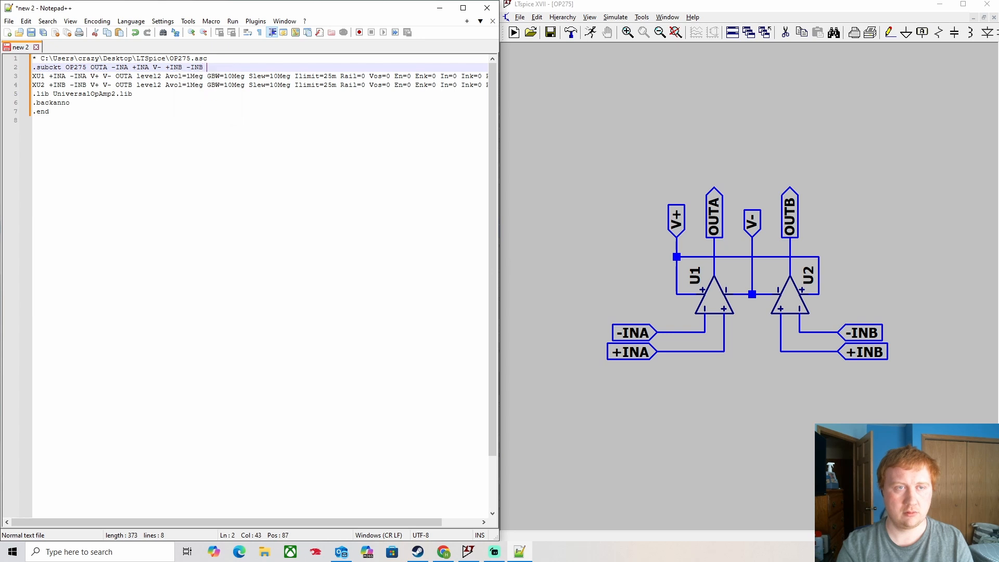
pyautogui.write('OUT')
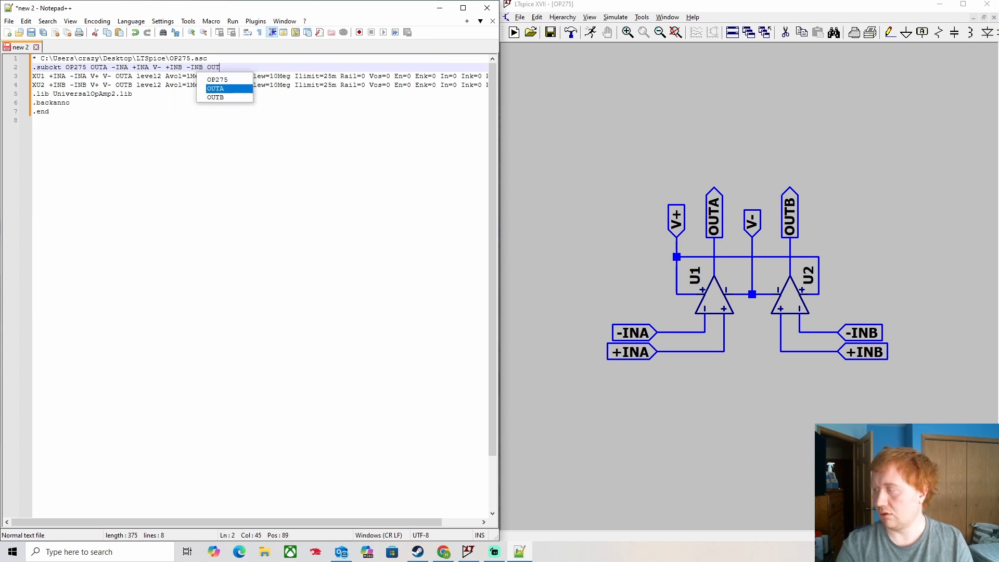
pyautogui.write('B V')
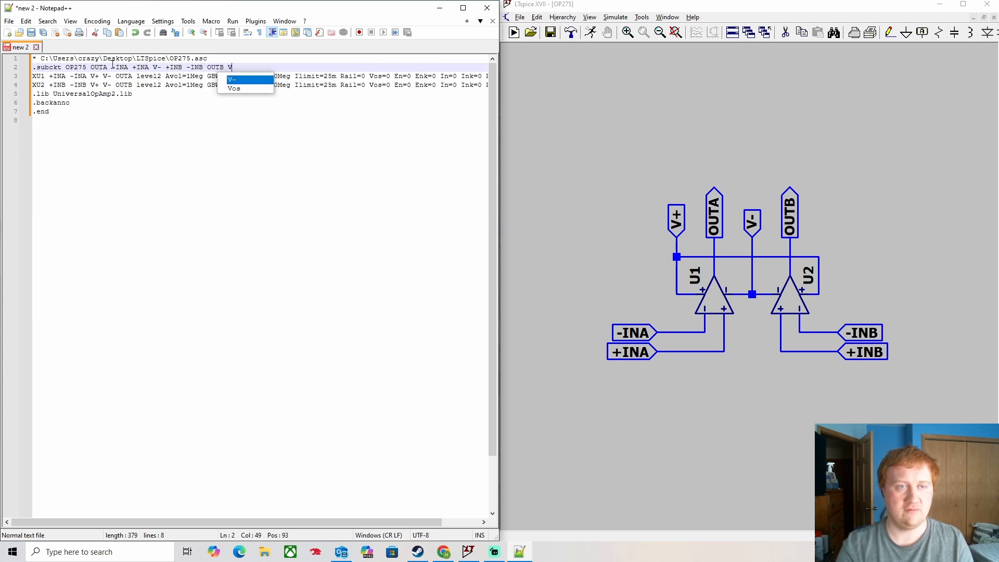
pyautogui.write('+')
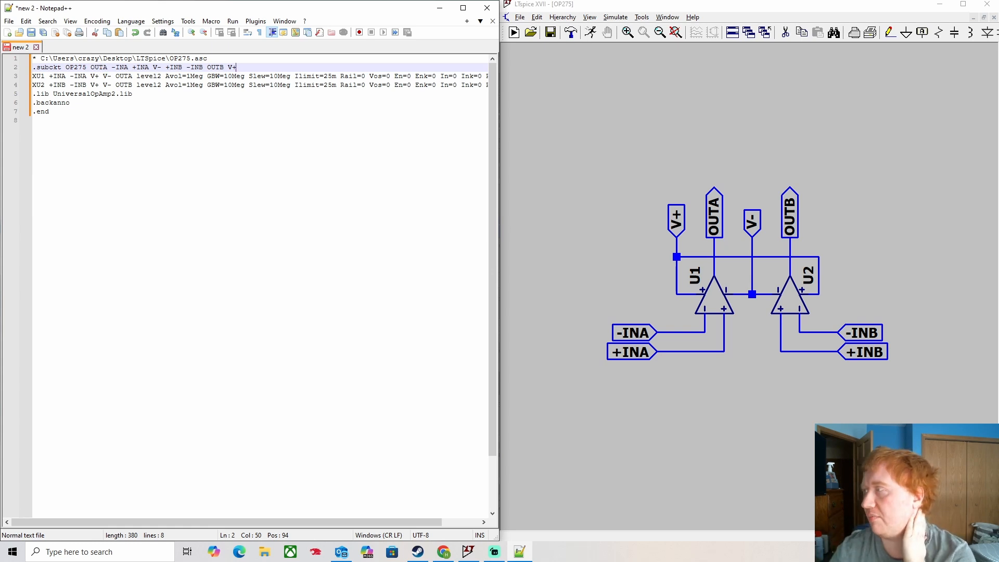
pyautogui.hotkey('alt', 'Tab')
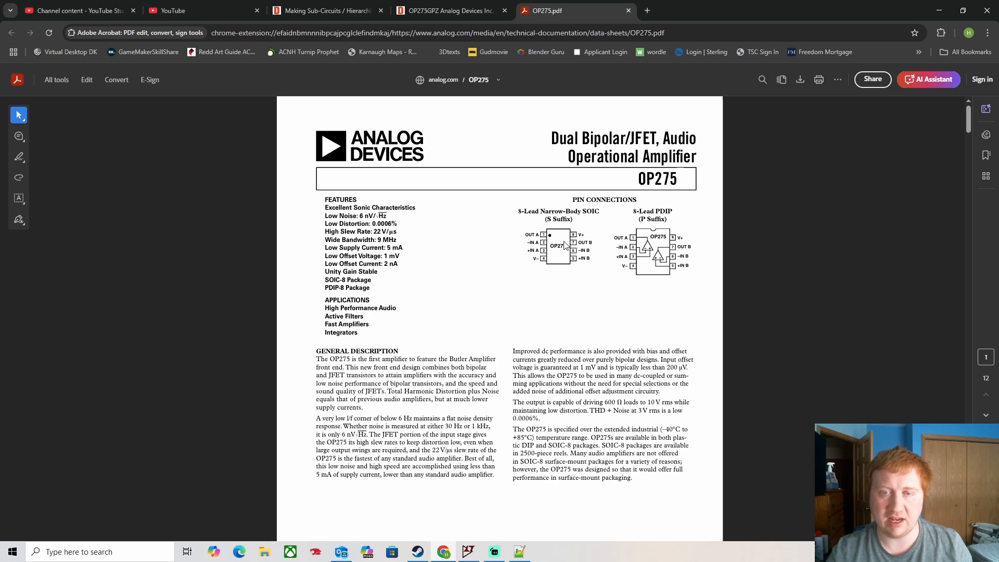
# - Close the OP275 datasheet tab and move the browser window off-screen
pyautogui.click(628, 10)
pyautogui.moveTo(624, 12); pyautogui.dragTo(998, 209)
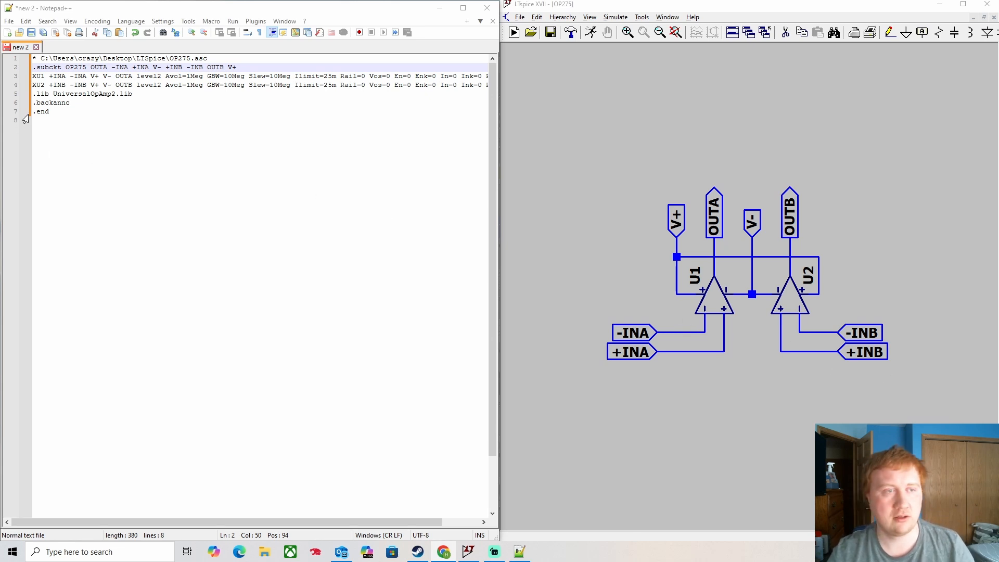
# - Insert a '.ends OP275' line after .backanno to close the subcircuit
pyautogui.click(78, 107)
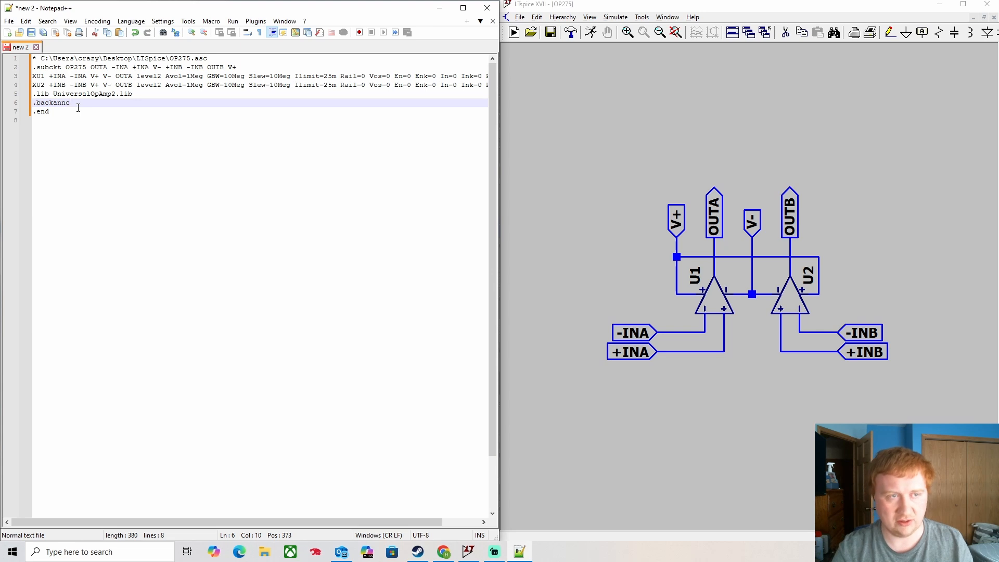
pyautogui.press('Return')
pyautogui.write('.ends')
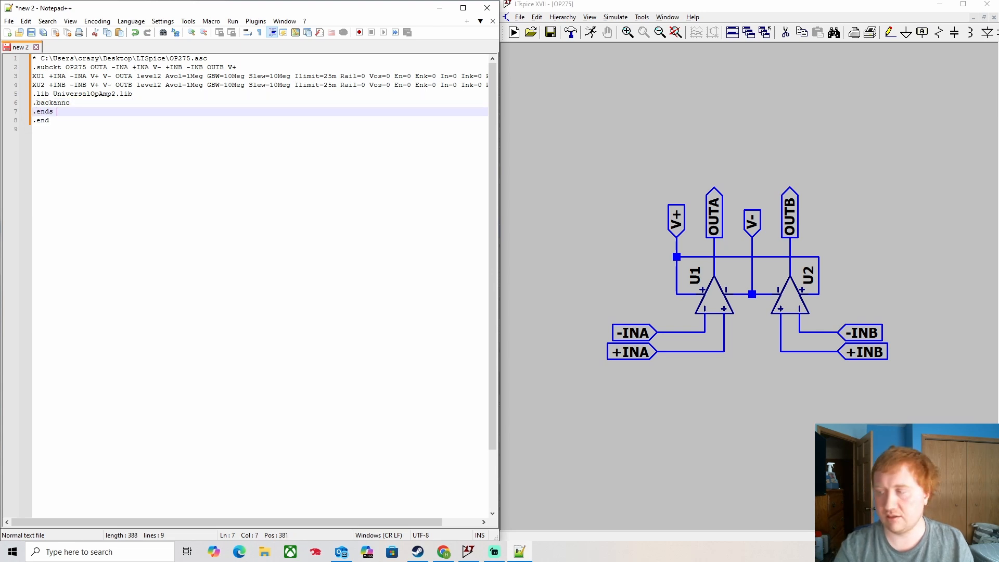
pyautogui.write(' OP')
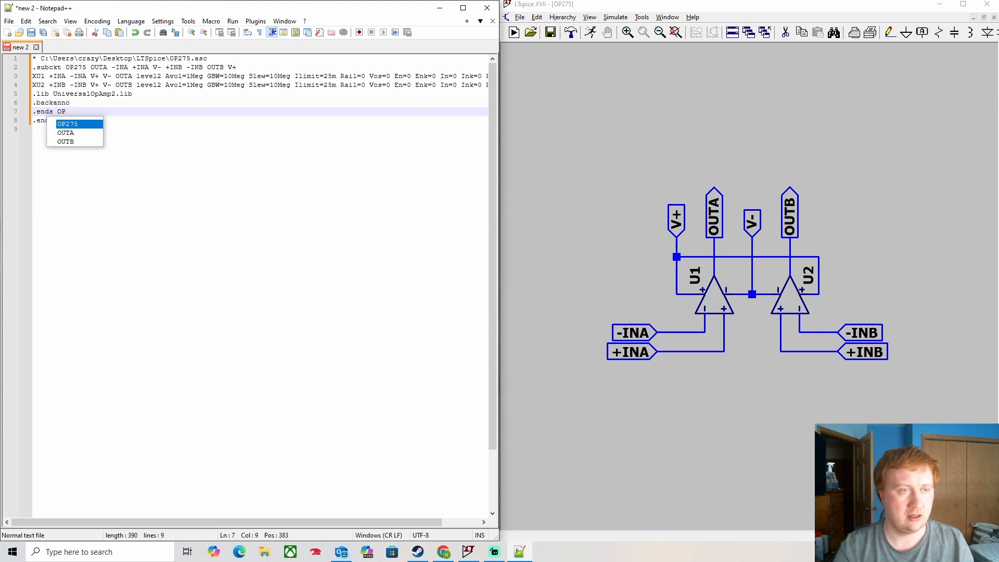
pyautogui.write('275')
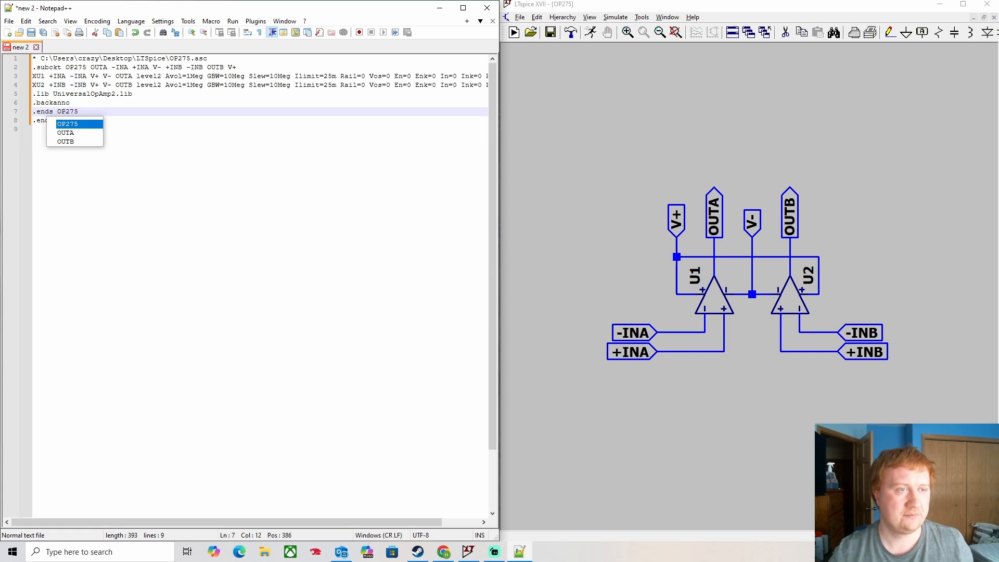
pyautogui.click(191, 126)
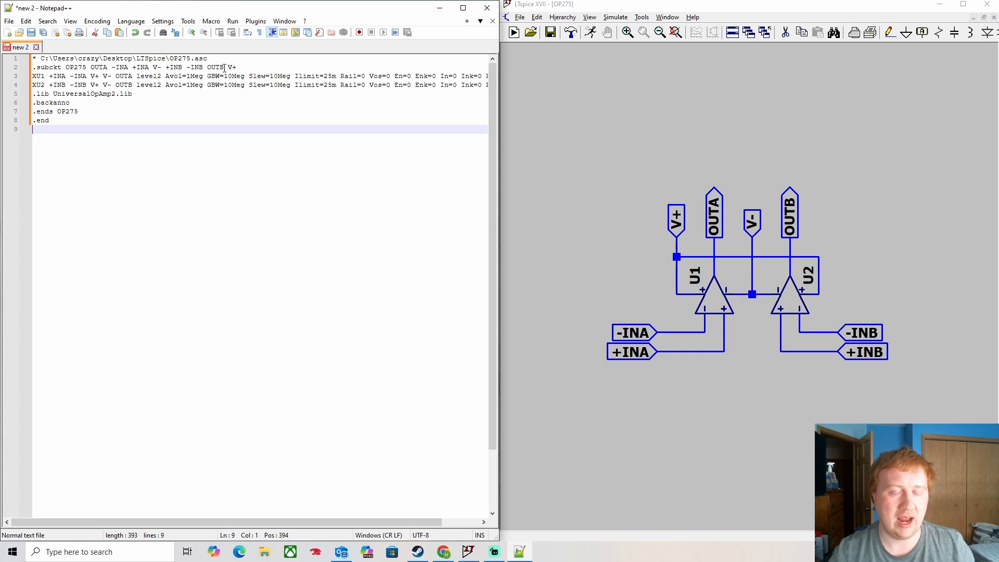
pyautogui.click(89, 112)
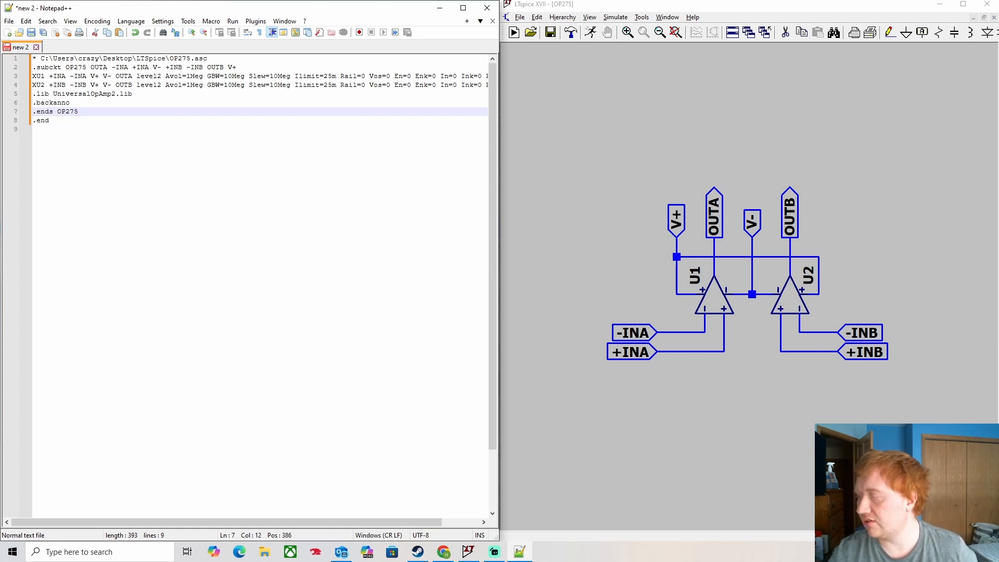
# - Start Save As in Notepad++ and set the file type to all types
pyautogui.click(9, 21)
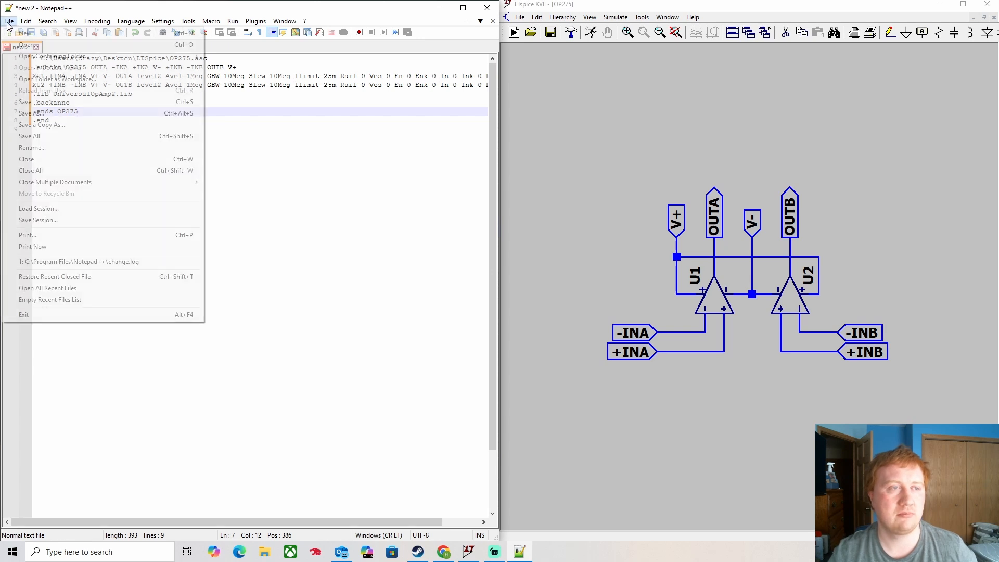
pyautogui.click(42, 114)
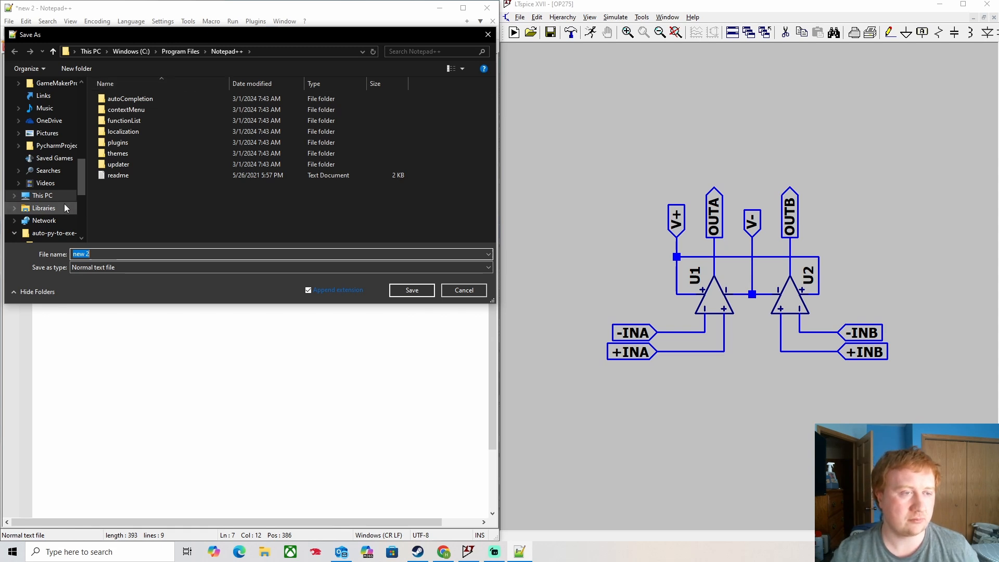
pyautogui.scroll(3, 59, 205)
pyautogui.scroll(1, 59, 206)
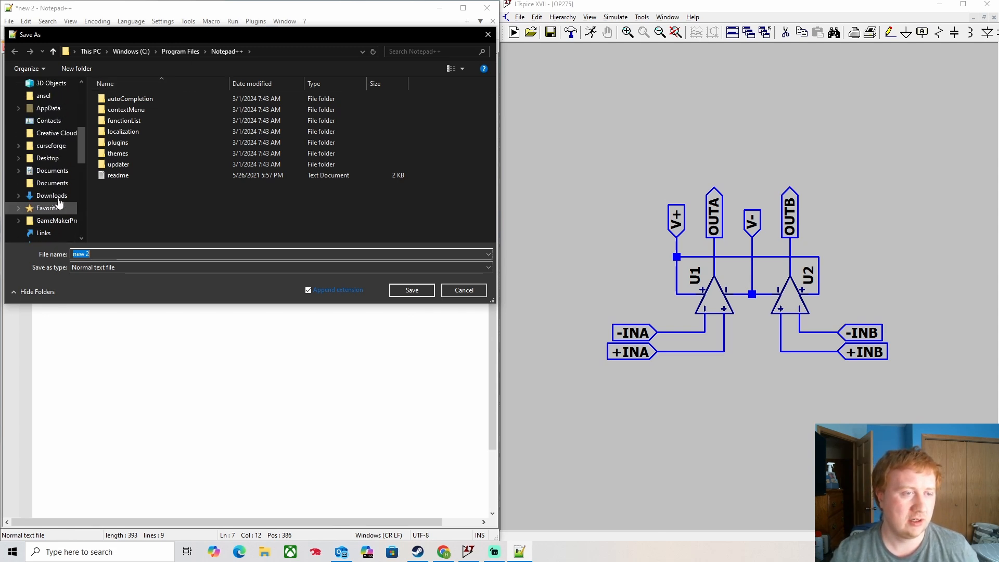
pyautogui.click(111, 268)
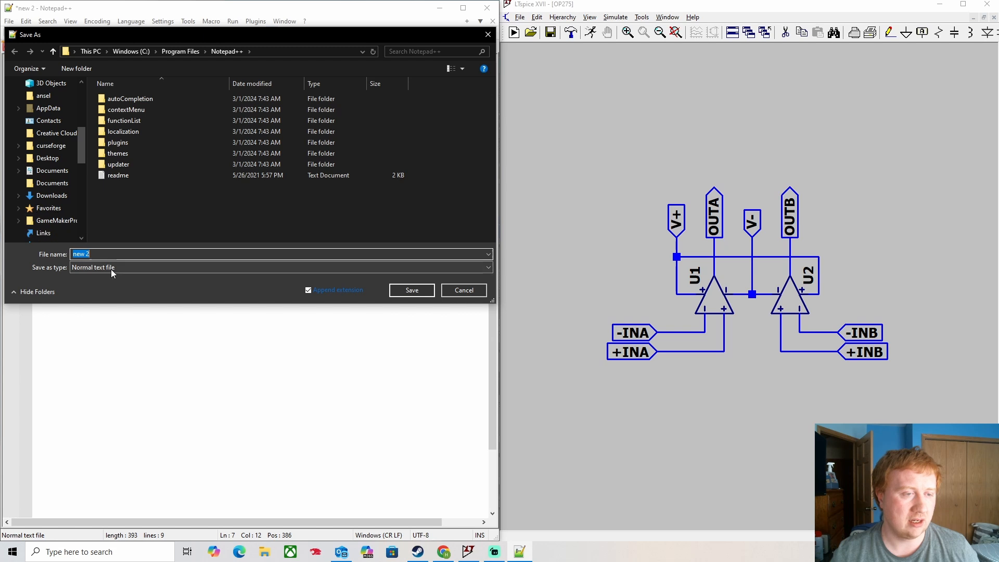
pyautogui.click(89, 278)
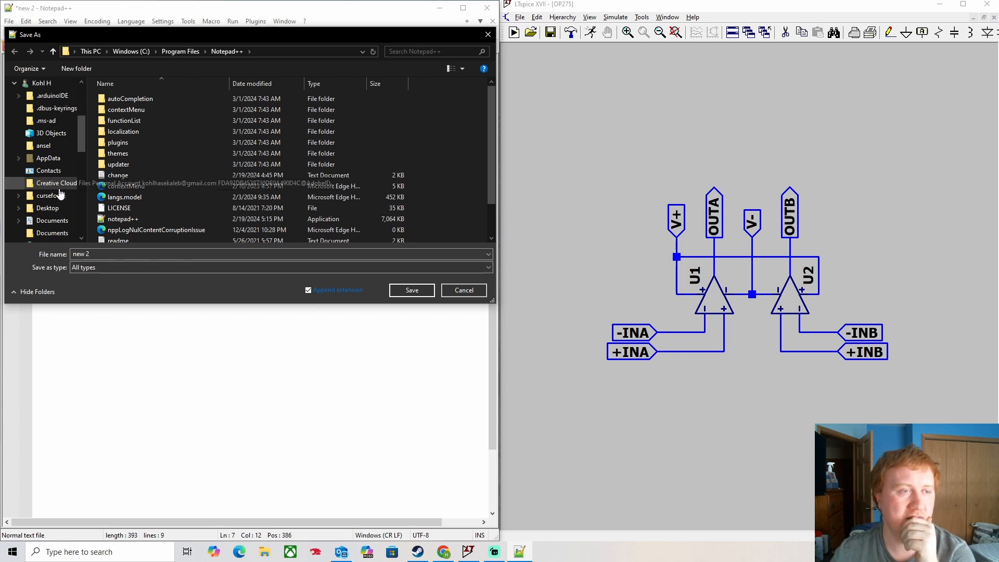
# - Save the netlist as 'OP275.lib' in the Desktop LTspice folder
pyautogui.scroll(3, 60, 194)
pyautogui.scroll(3, 59, 194)
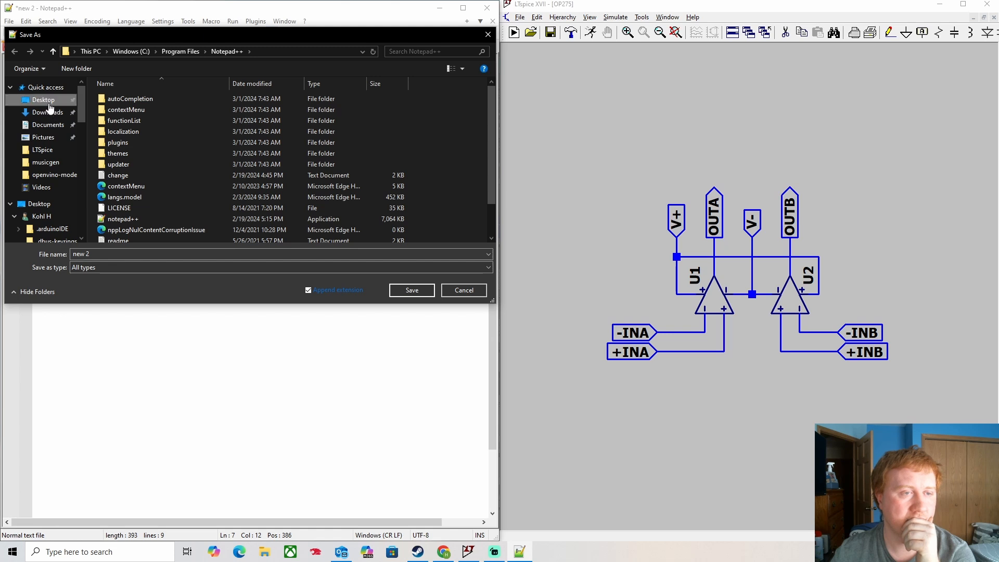
pyautogui.click(44, 100)
pyautogui.doubleClick(401, 112)
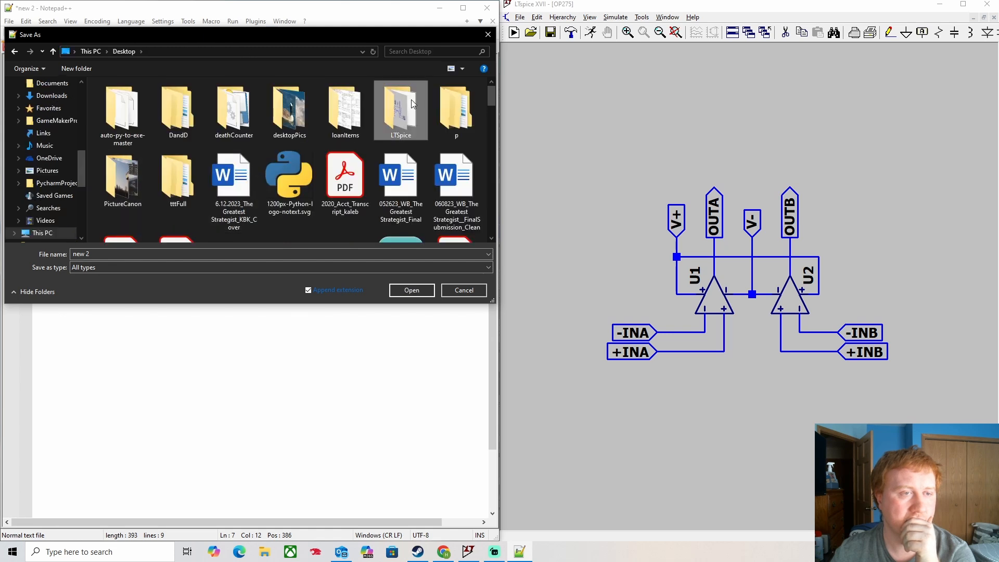
pyautogui.moveTo(108, 254); pyautogui.dragTo(13, 255)
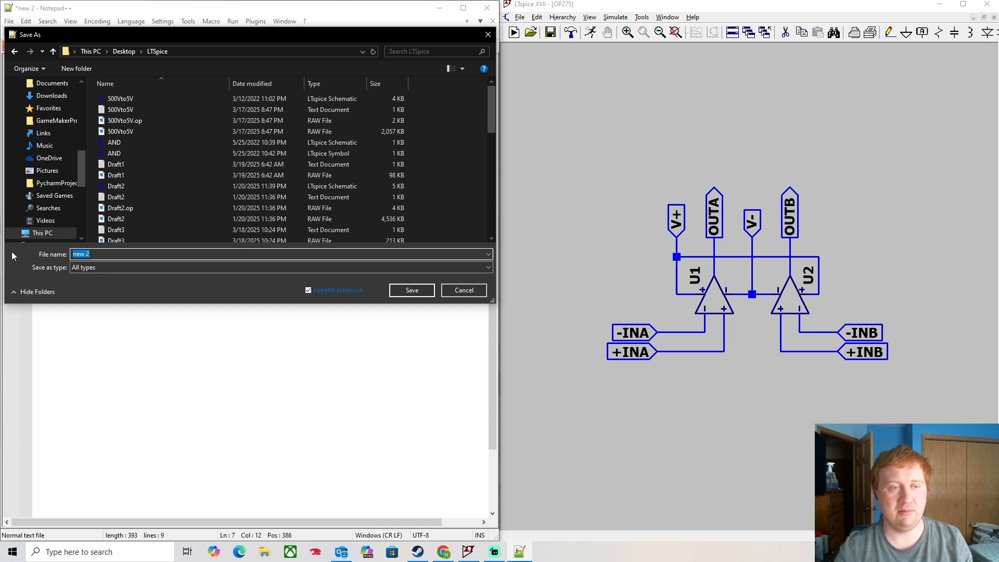
pyautogui.write('OP')
pyautogui.write('275')
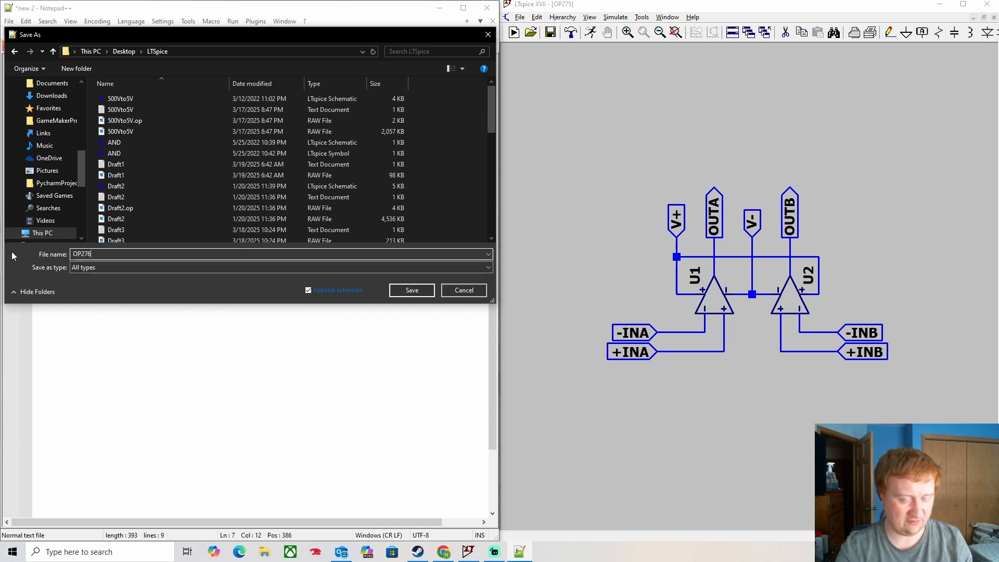
pyautogui.write('.lib')
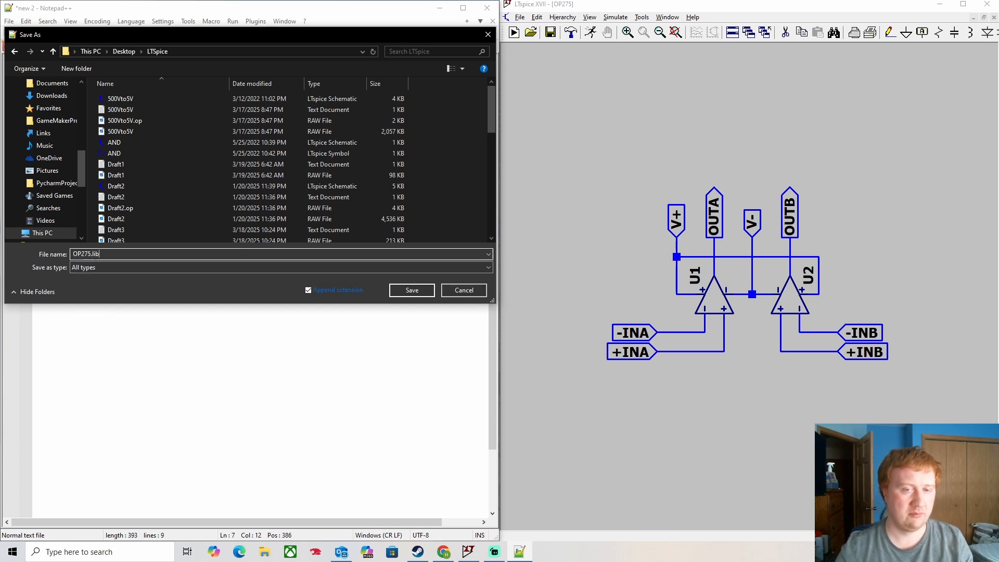
pyautogui.click(412, 290)
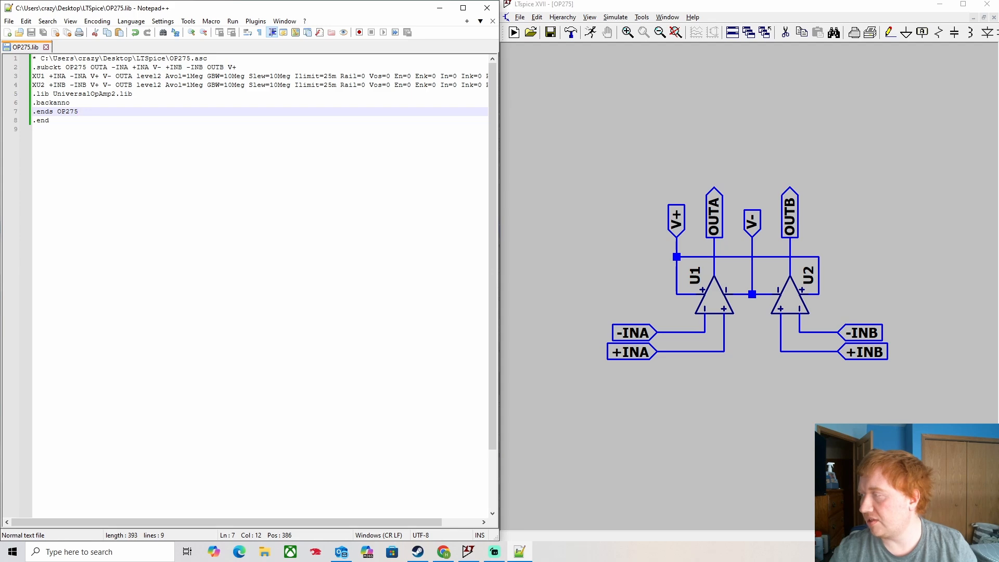
# - Close Notepad++, maximize LTspice and start a new blank symbol drawing
pyautogui.click(486, 7)
pyautogui.doubleClick(702, 10)
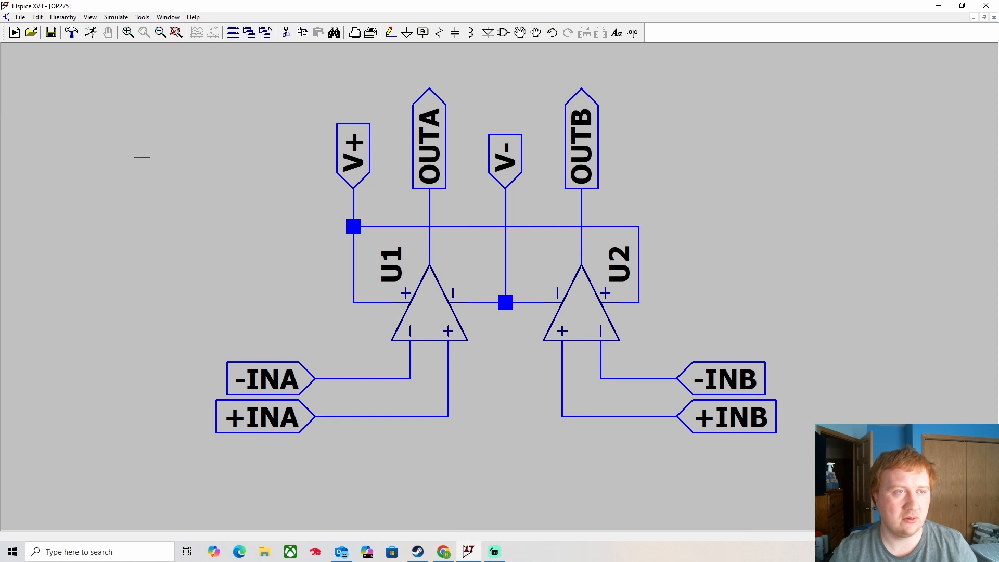
pyautogui.click(24, 19)
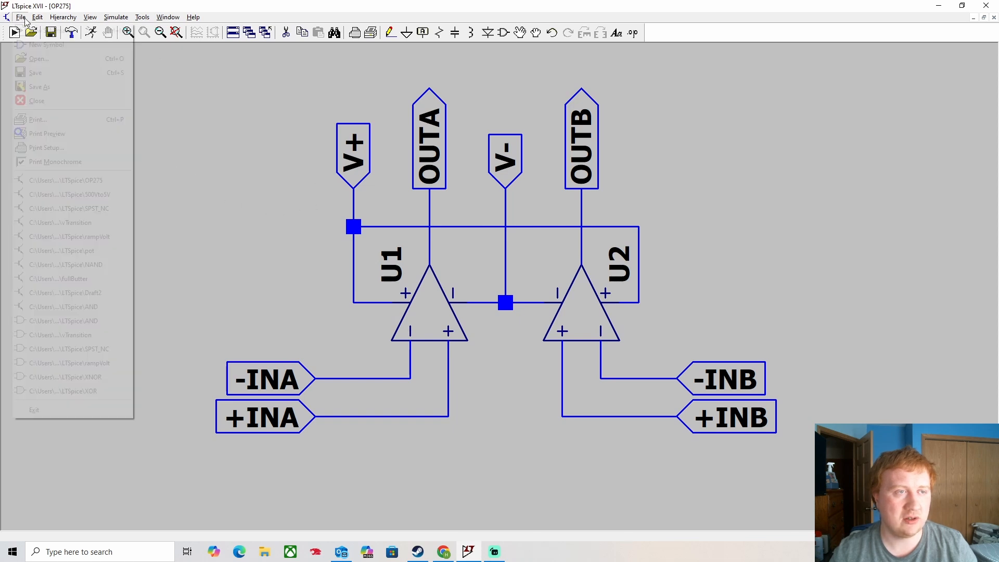
pyautogui.click(47, 44)
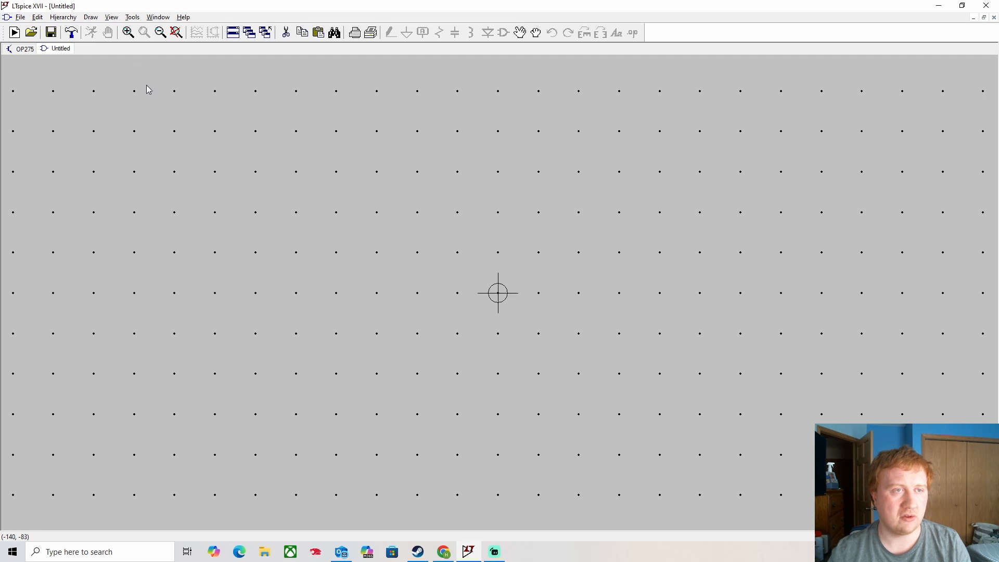
# - Add and place a pin labelled OUTA with left-justified label on the symbol
pyautogui.rightClick(203, 157)
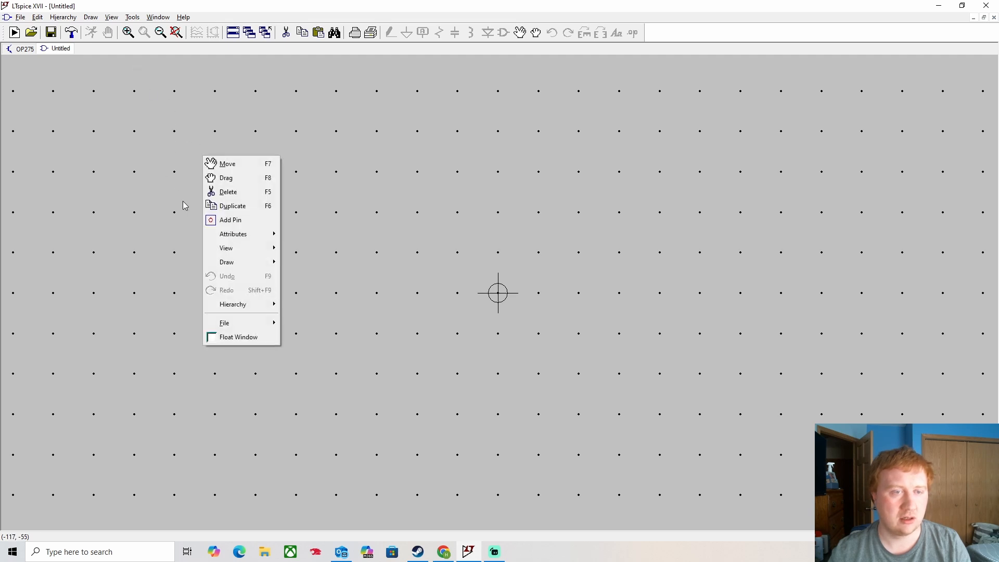
pyautogui.click(222, 220)
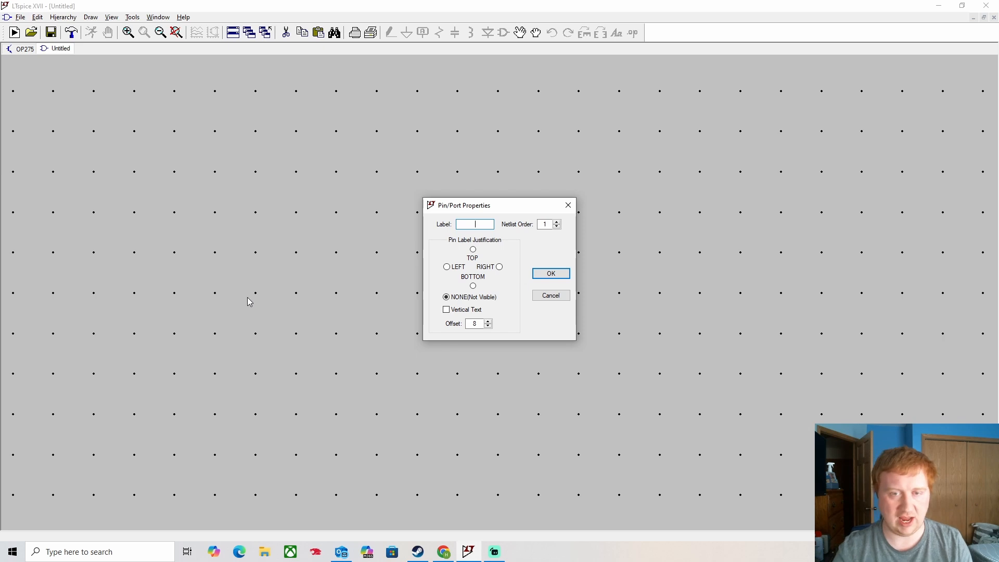
pyautogui.write('OUTA')
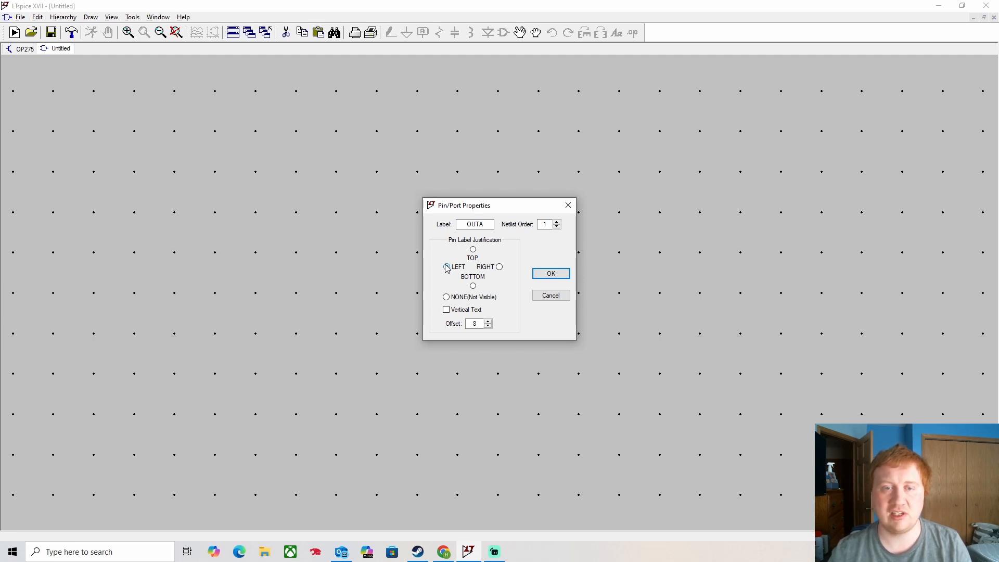
pyautogui.click(551, 273)
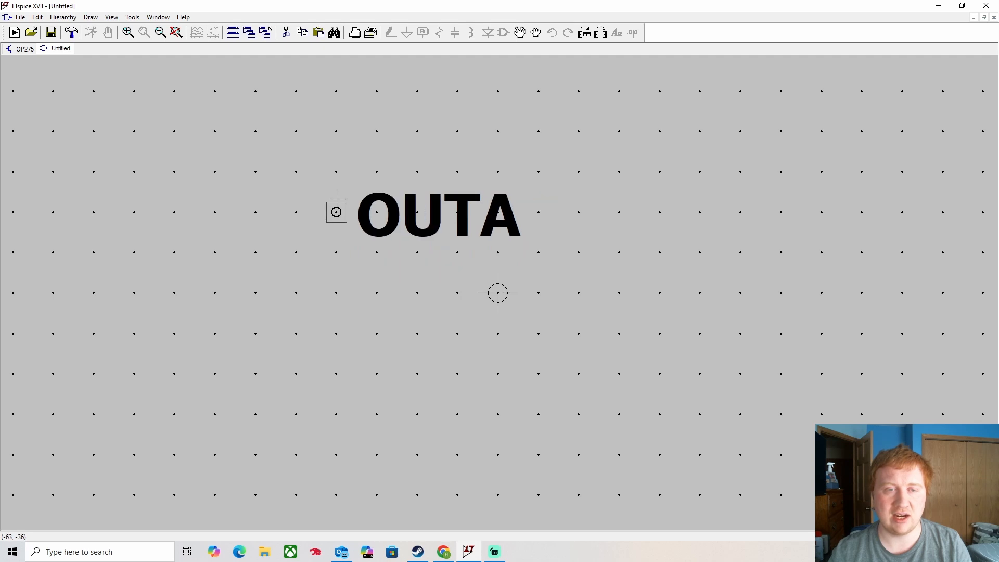
pyautogui.click(337, 172)
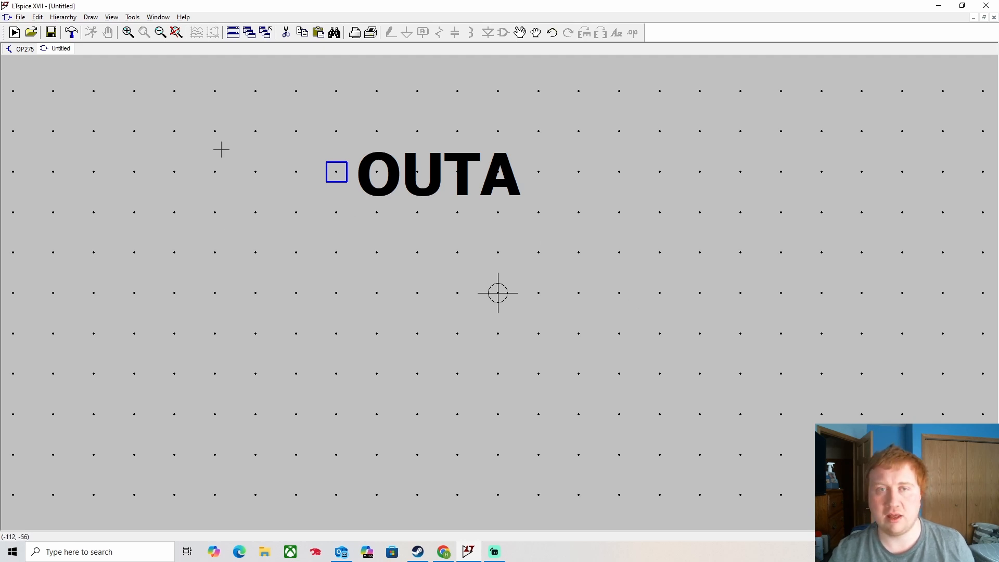
# - Add a left-justified -INA pin and place it below OUTA
pyautogui.rightClick(327, 313)
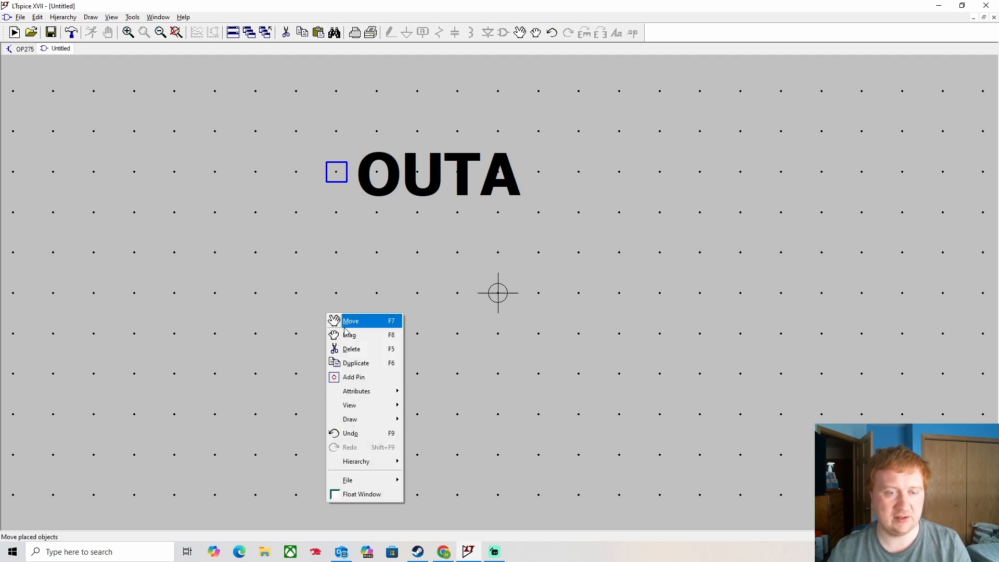
pyautogui.click(351, 376)
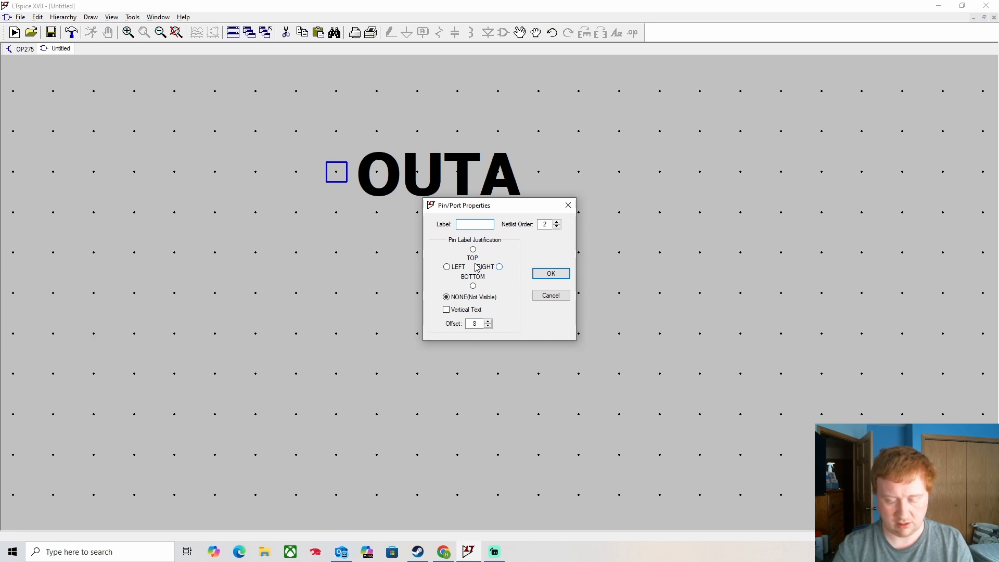
pyautogui.write('-INA')
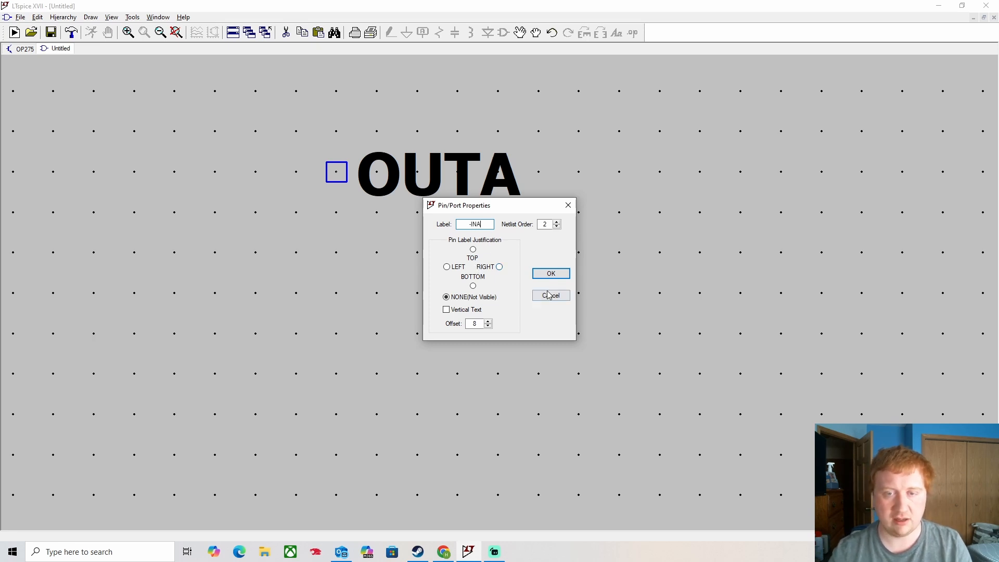
pyautogui.press('Return')
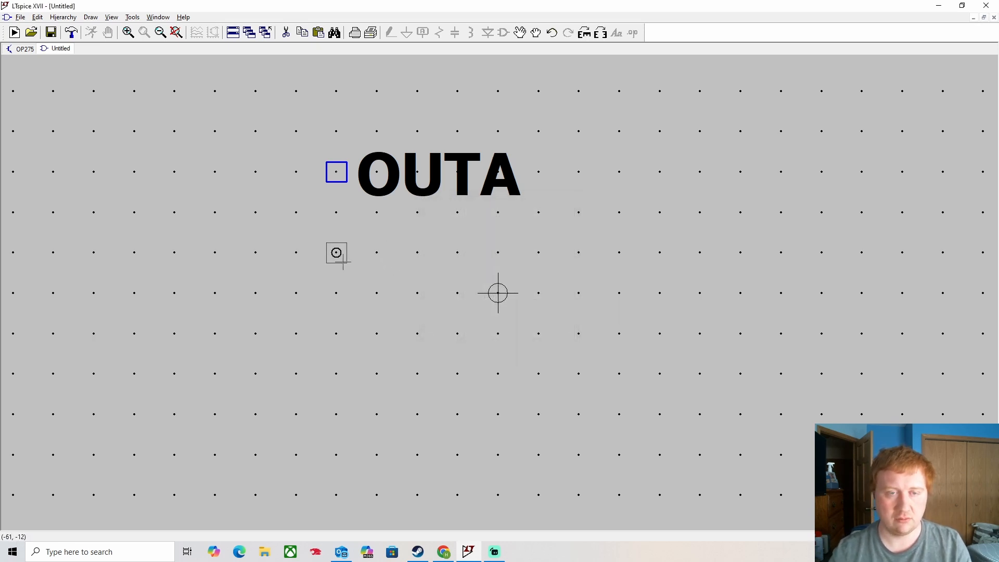
pyautogui.rightClick(343, 262)
pyautogui.rightClick(343, 263)
pyautogui.click(382, 326)
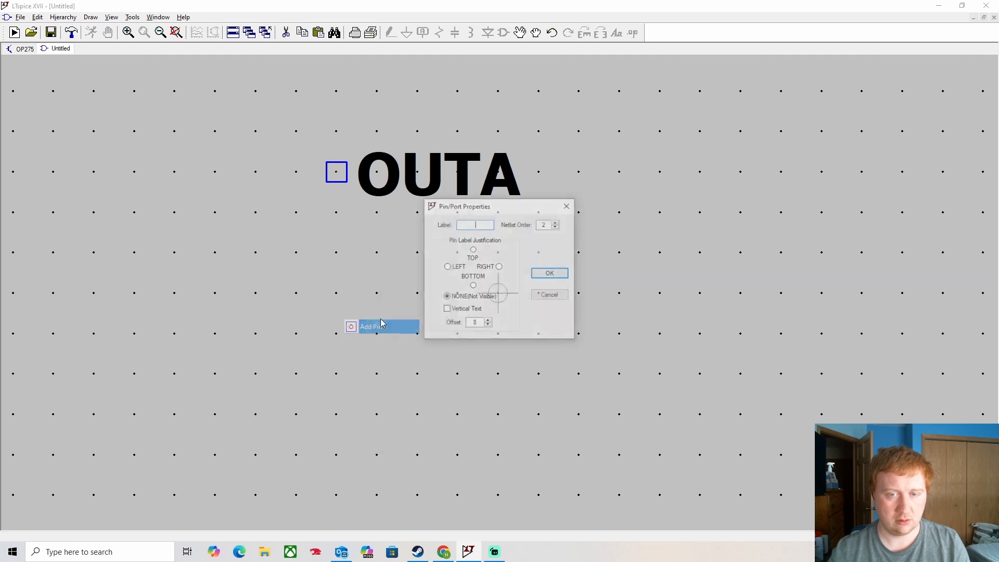
pyautogui.click(452, 270)
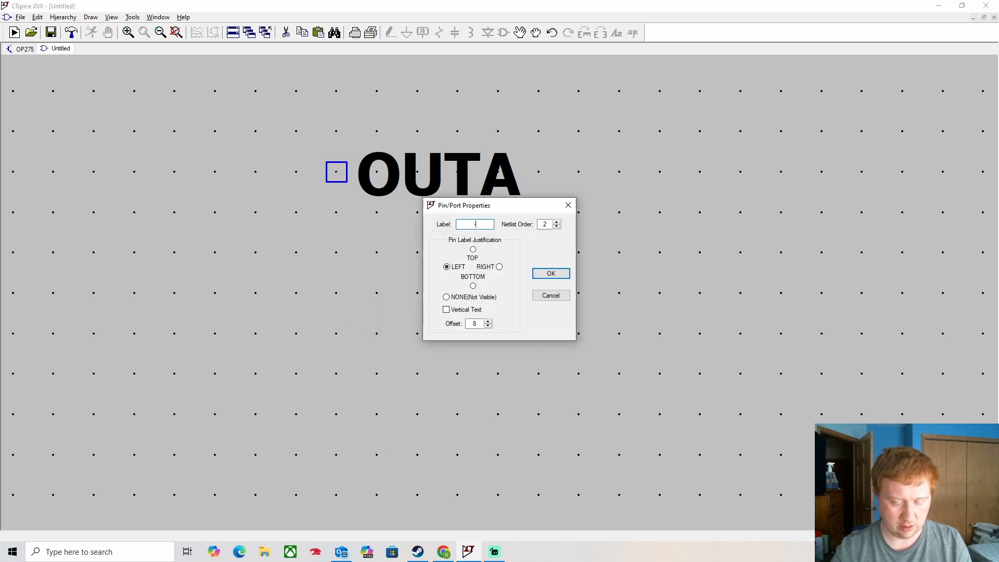
pyautogui.write('-INA')
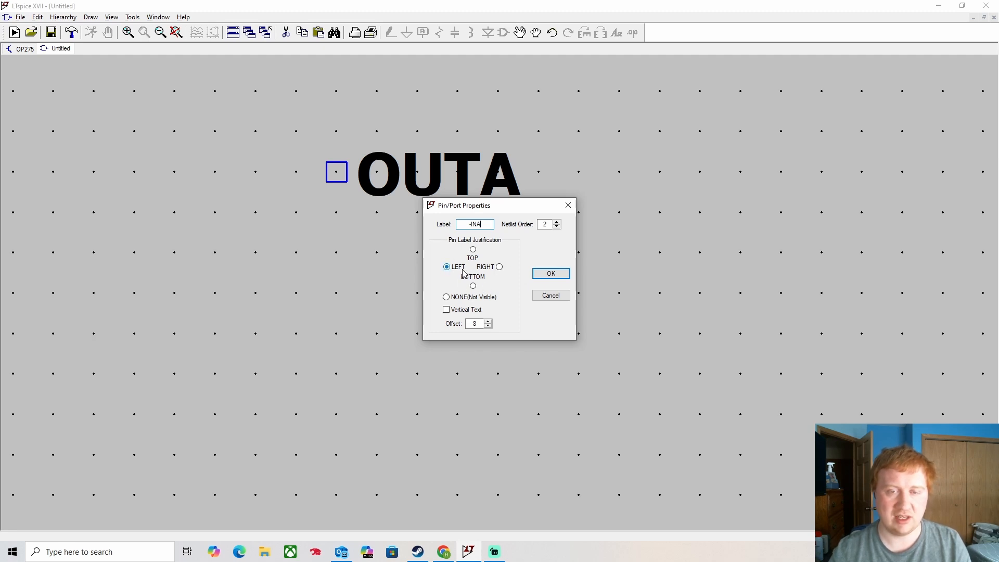
pyautogui.click(552, 276)
pyautogui.click(330, 266)
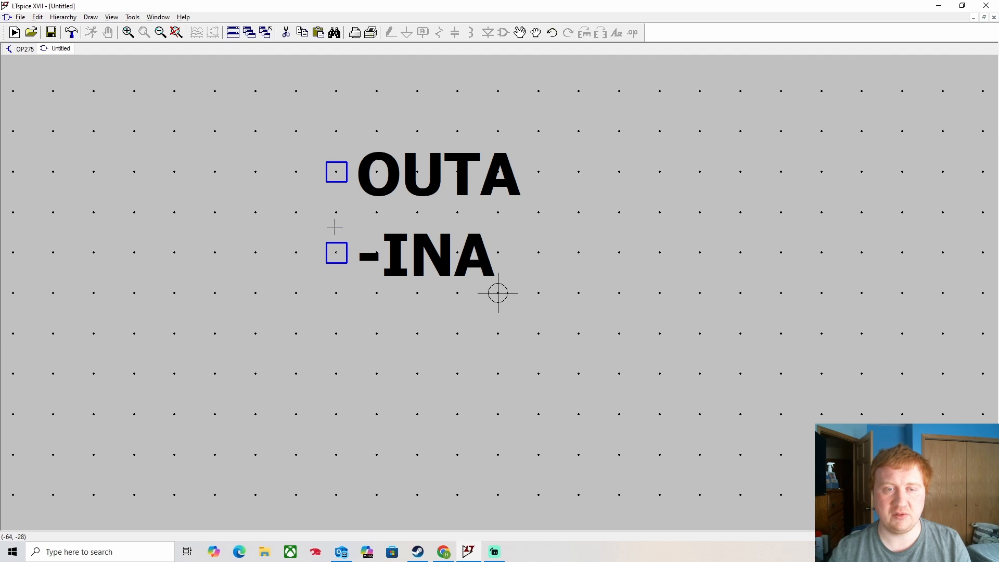
# - Move the -INA pin so it sits one grid row below OUTA
pyautogui.moveTo(336, 256)
pyautogui.mouseDown()
pyautogui.moveTo(337, 242)
pyautogui.moveTo(351, 253)
pyautogui.mouseUp()
pyautogui.moveTo(635, 292); pyautogui.dragTo(674, 366)
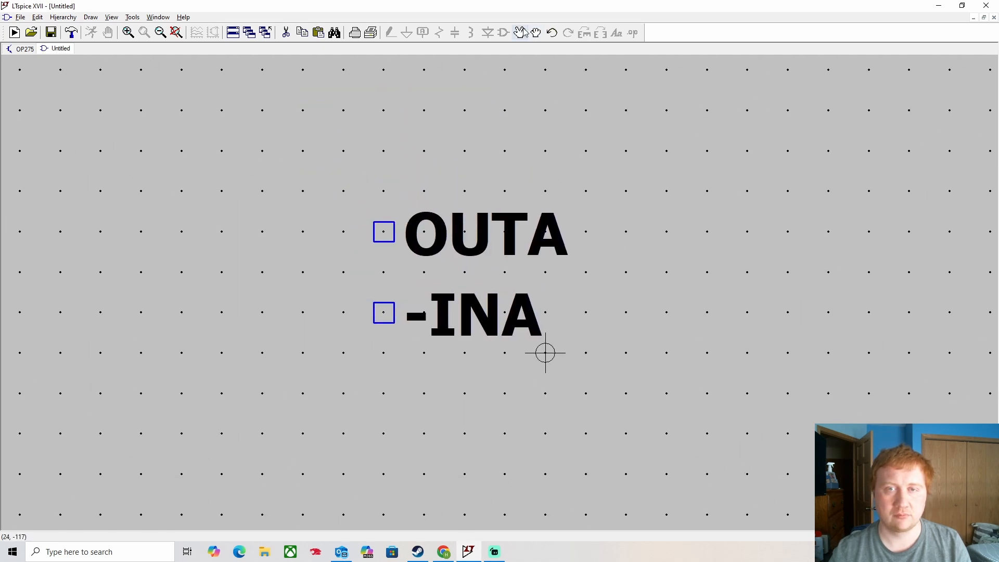
pyautogui.click(520, 32)
pyautogui.click(385, 312)
pyautogui.click(384, 272)
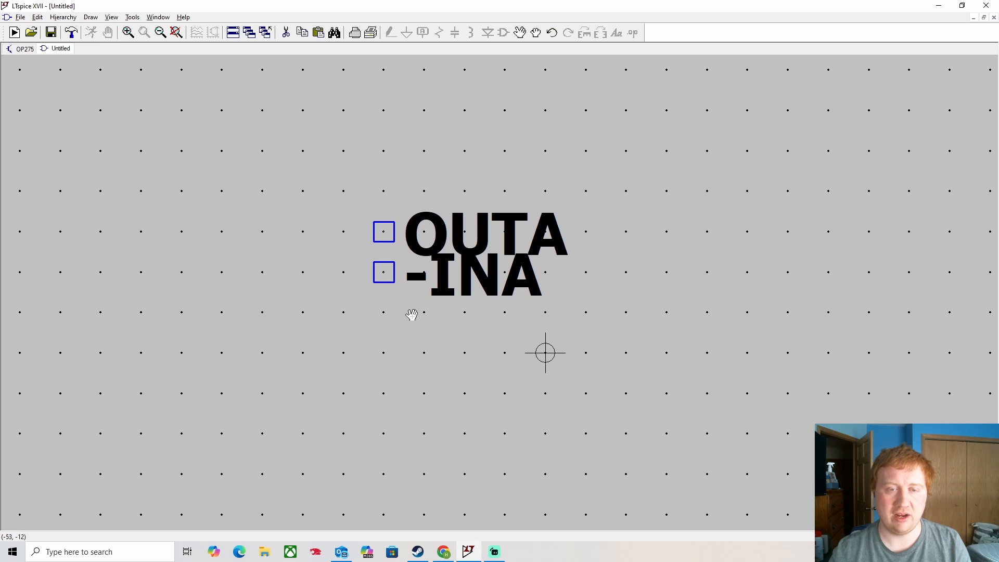
pyautogui.click(393, 312)
pyautogui.press('Escape')
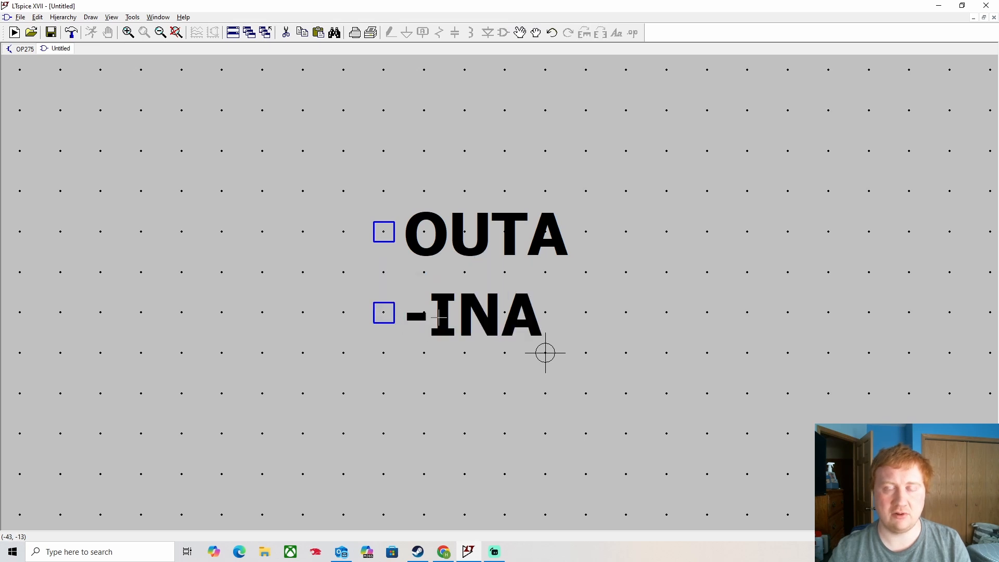
# - Add a +INA pin and place it below -INA
pyautogui.rightClick(269, 199)
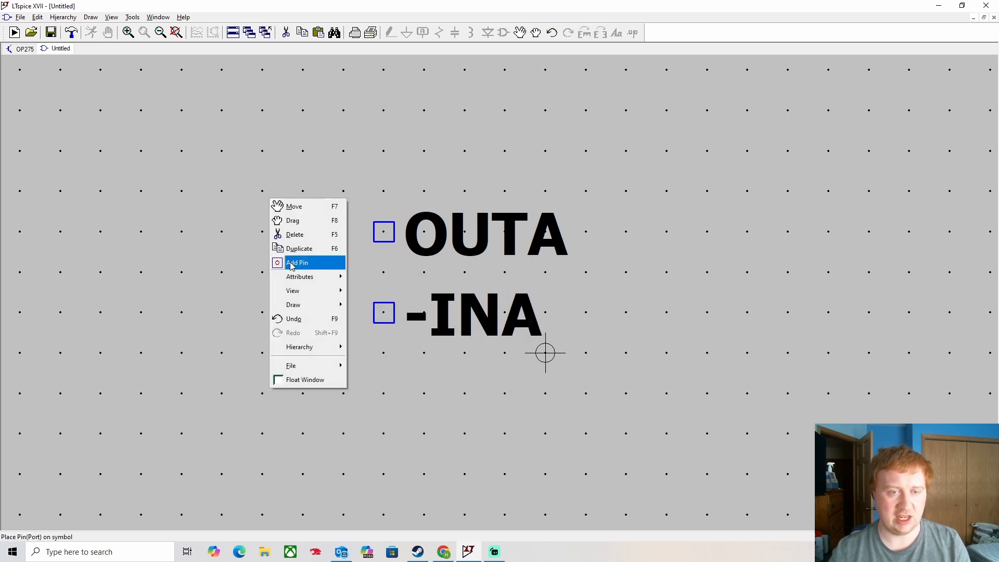
pyautogui.click(293, 263)
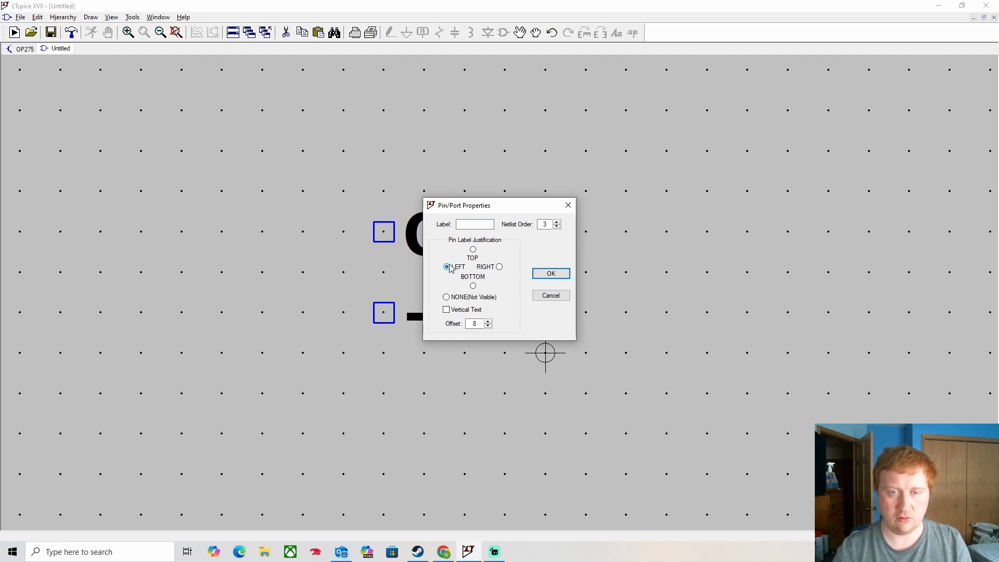
pyautogui.click(478, 223)
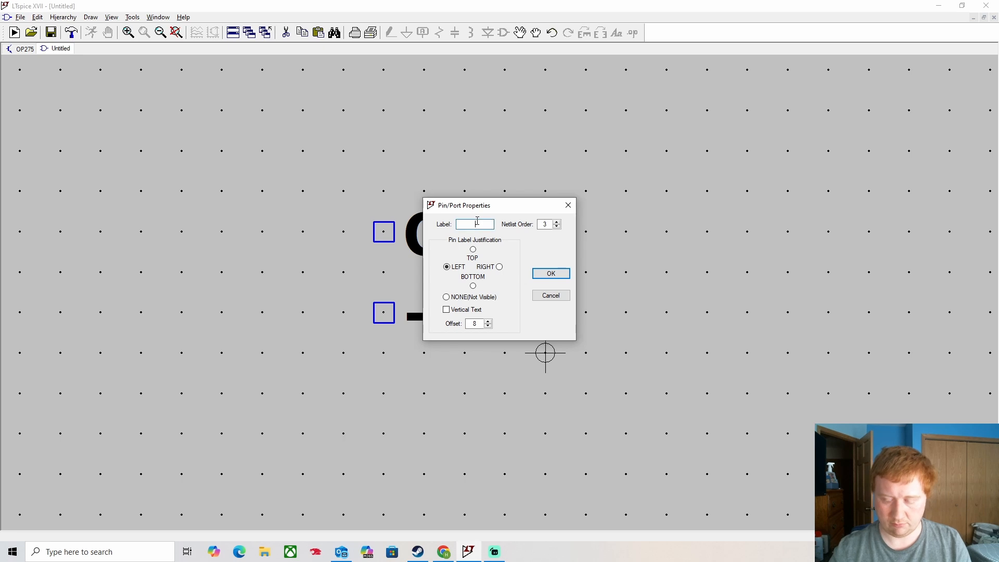
pyautogui.write('+INA')
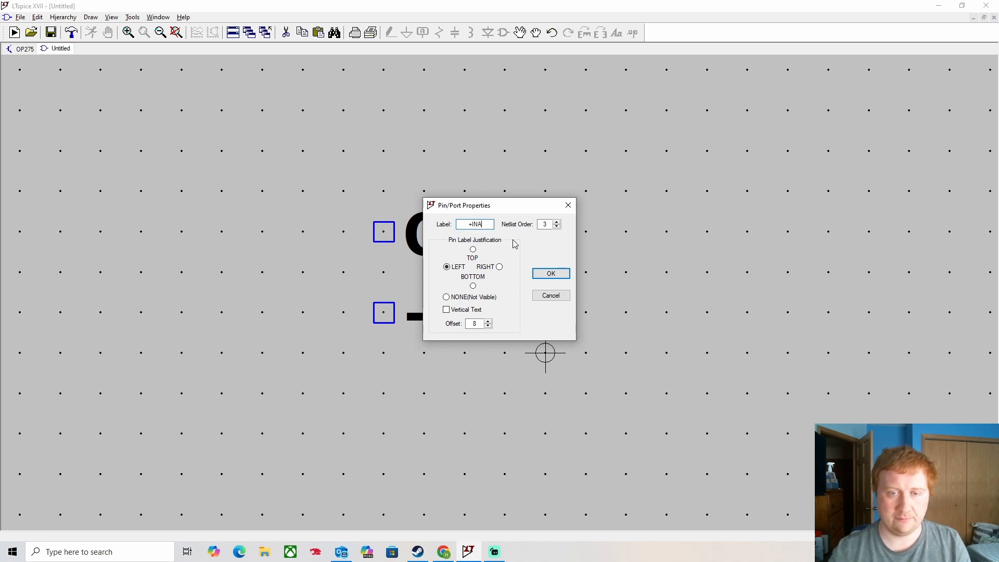
pyautogui.click(551, 273)
pyautogui.click(384, 393)
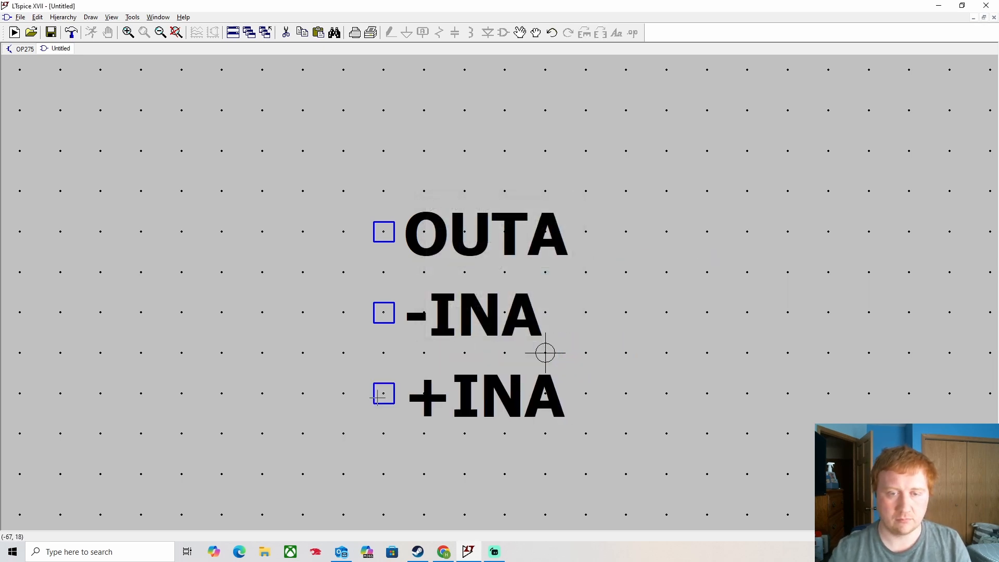
# - Add a V- pin with its label to the right, set in the left pin column
pyautogui.moveTo(424, 453); pyautogui.dragTo(427, 385)
pyautogui.rightClick(415, 429)
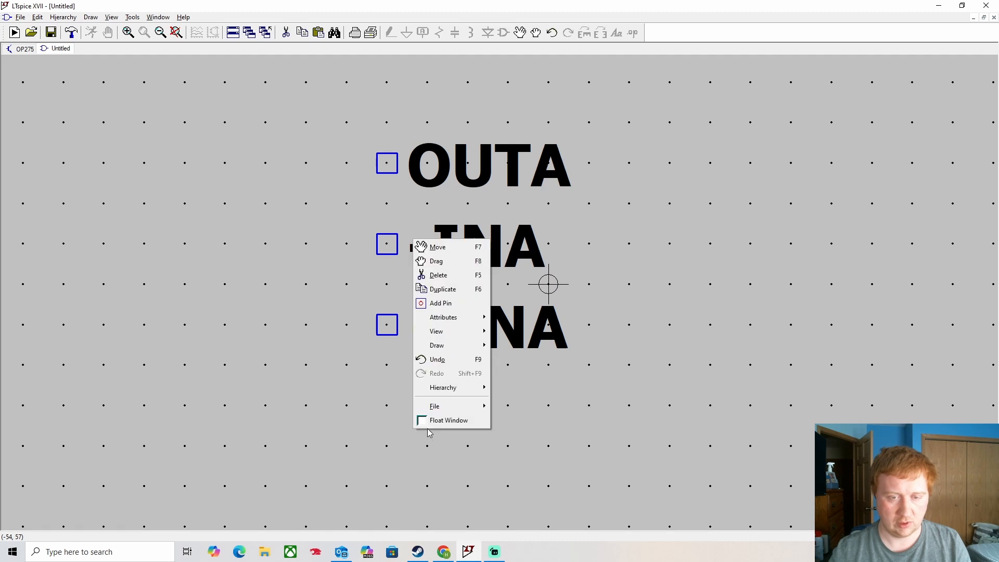
pyautogui.click(446, 303)
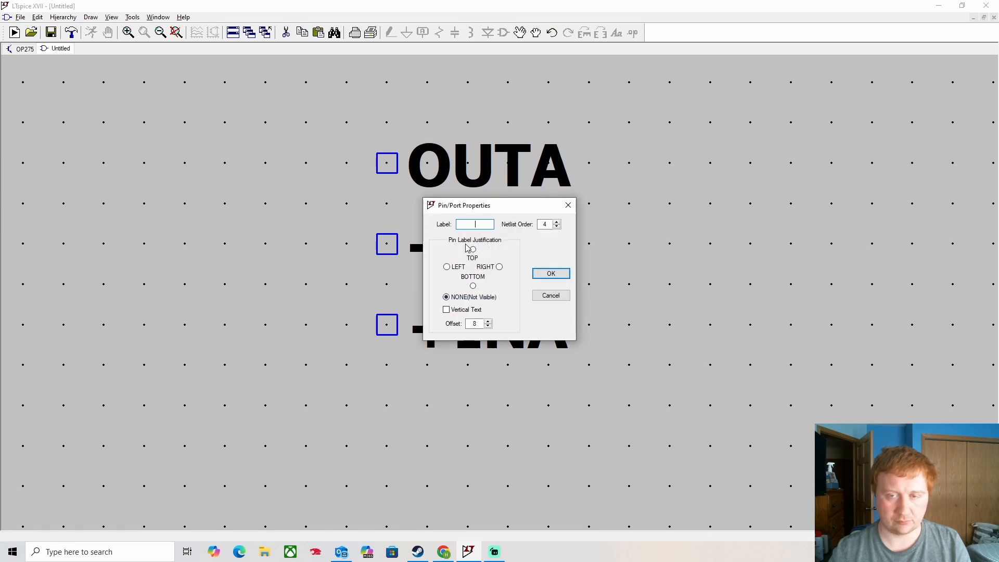
pyautogui.write('V-')
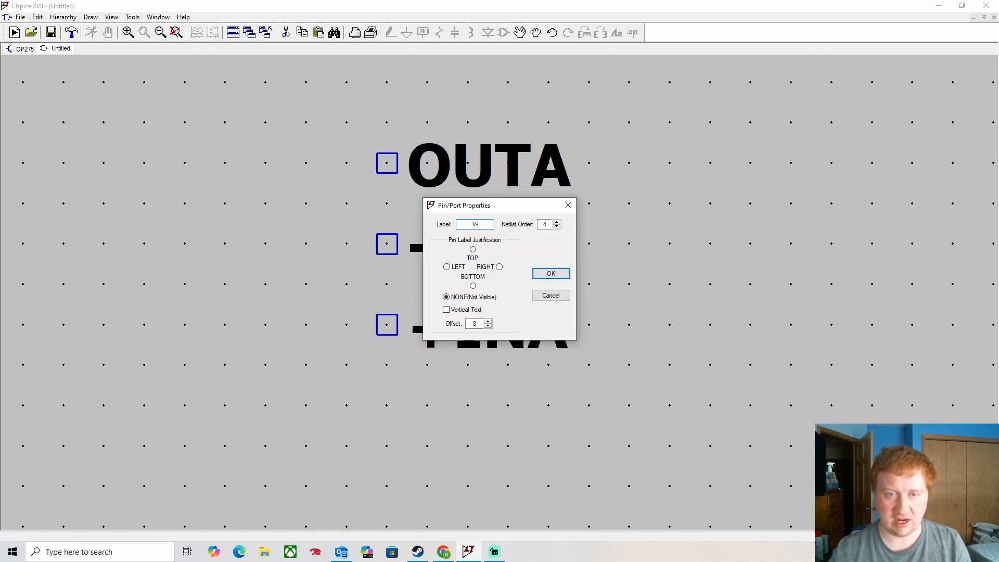
pyautogui.click(446, 266)
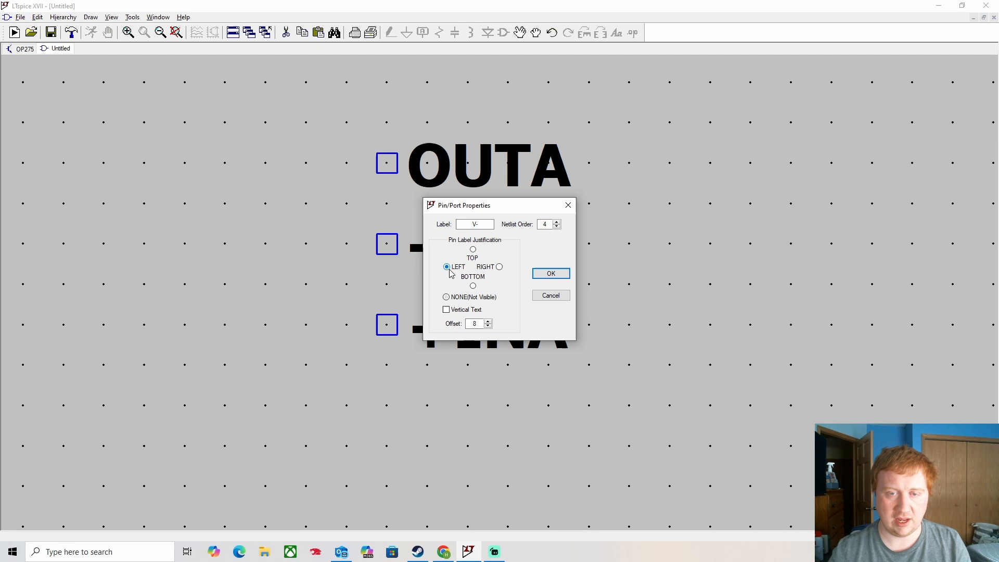
pyautogui.click(550, 273)
pyautogui.click(387, 405)
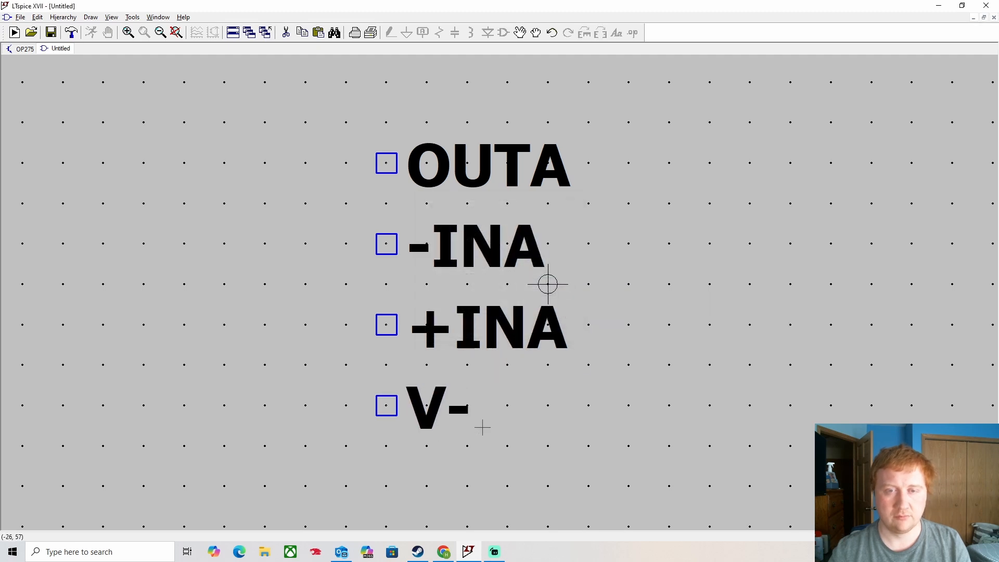
# - Add a +INB pin on the right side, level with the V- row
pyautogui.moveTo(548, 285); pyautogui.dragTo(421, 278)
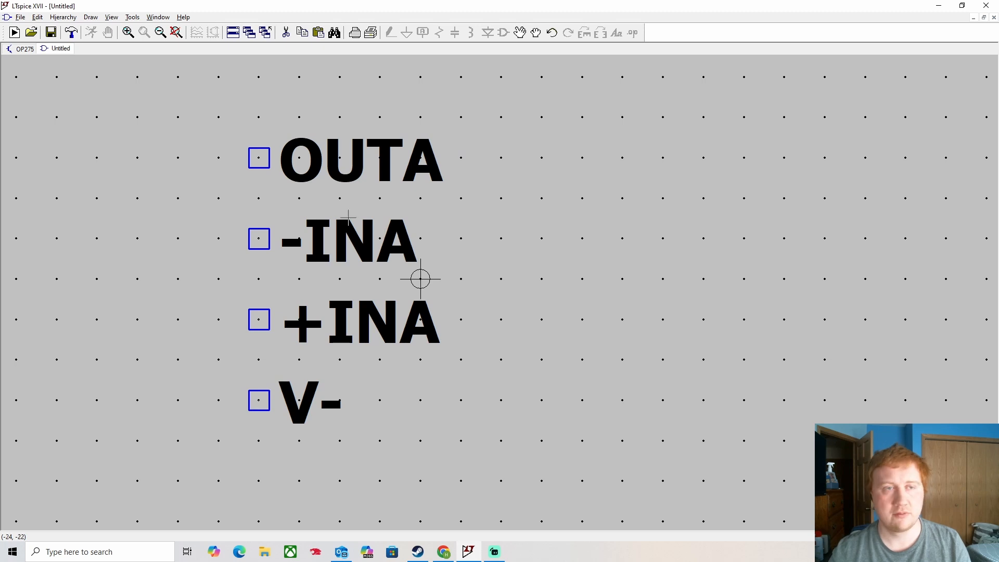
pyautogui.rightClick(170, 390)
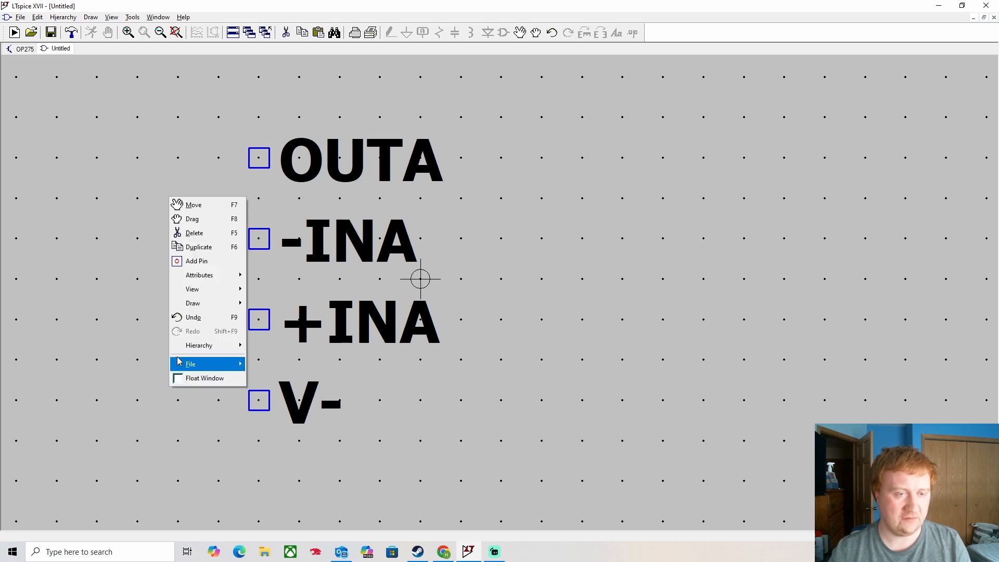
pyautogui.click(197, 261)
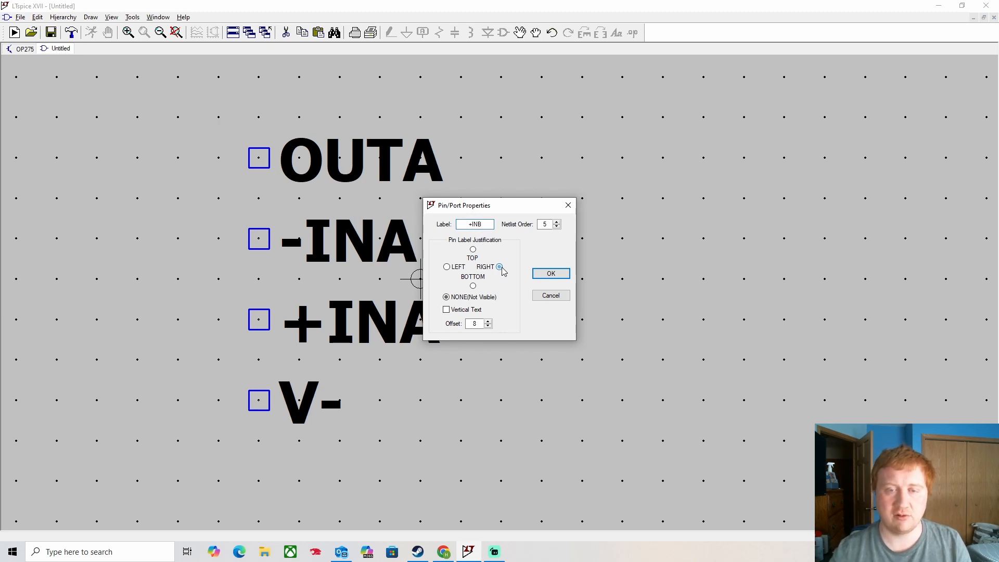
pyautogui.click(559, 277)
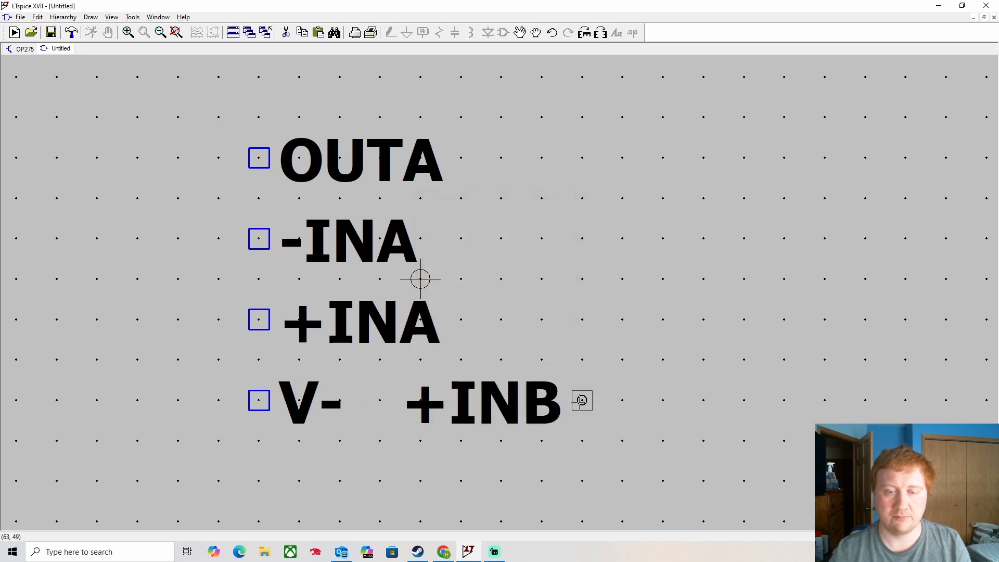
pyautogui.click(579, 401)
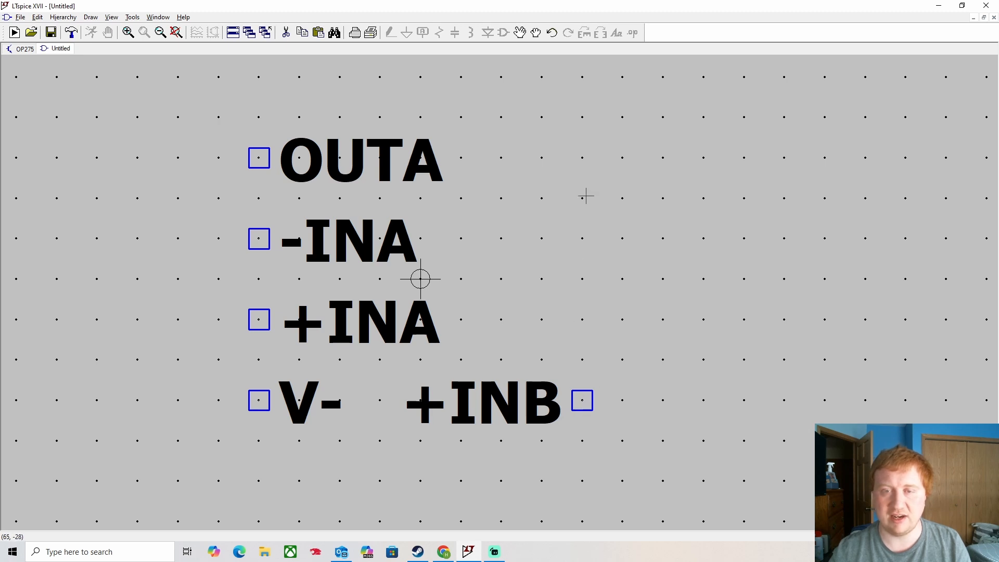
# - Add a right-justified -INB pin on the right side, level with +INA
pyautogui.rightClick(620, 266)
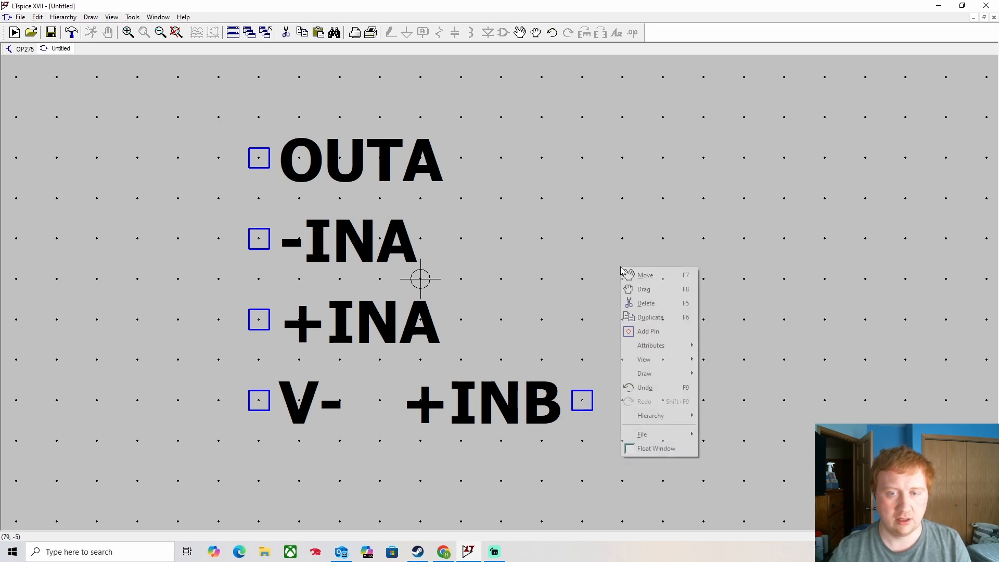
pyautogui.click(637, 329)
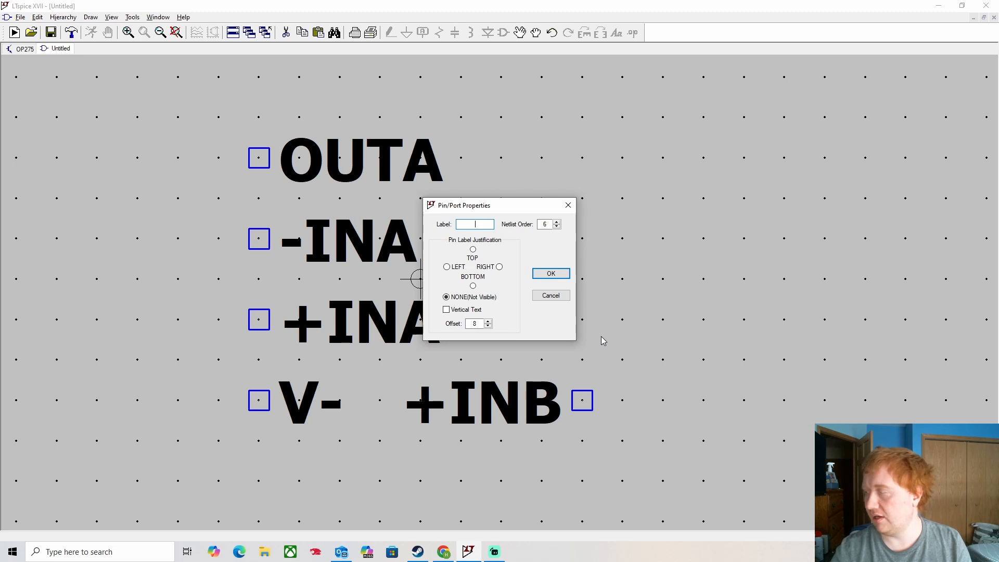
pyautogui.write('-INB')
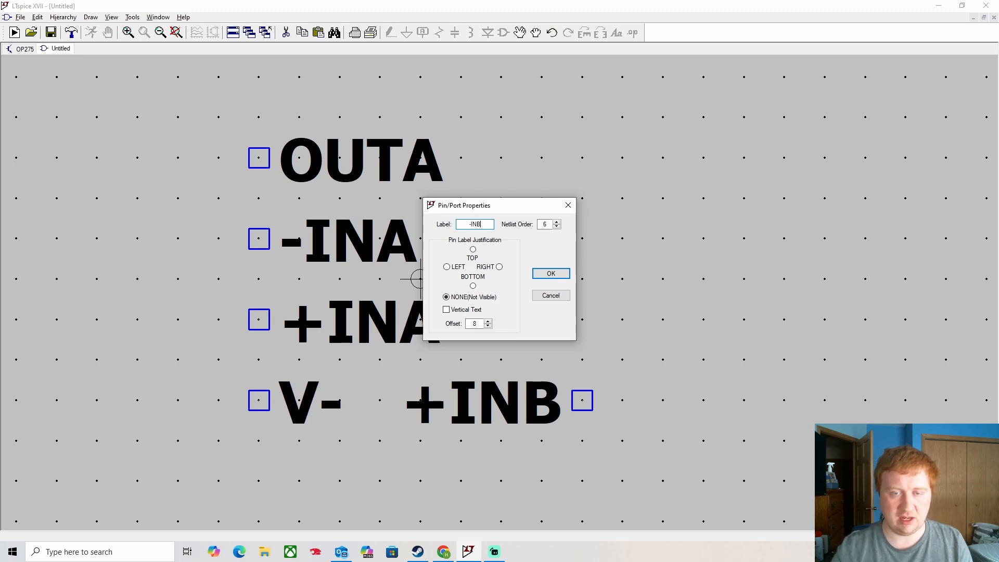
pyautogui.click(582, 320)
pyautogui.rightClick(582, 319)
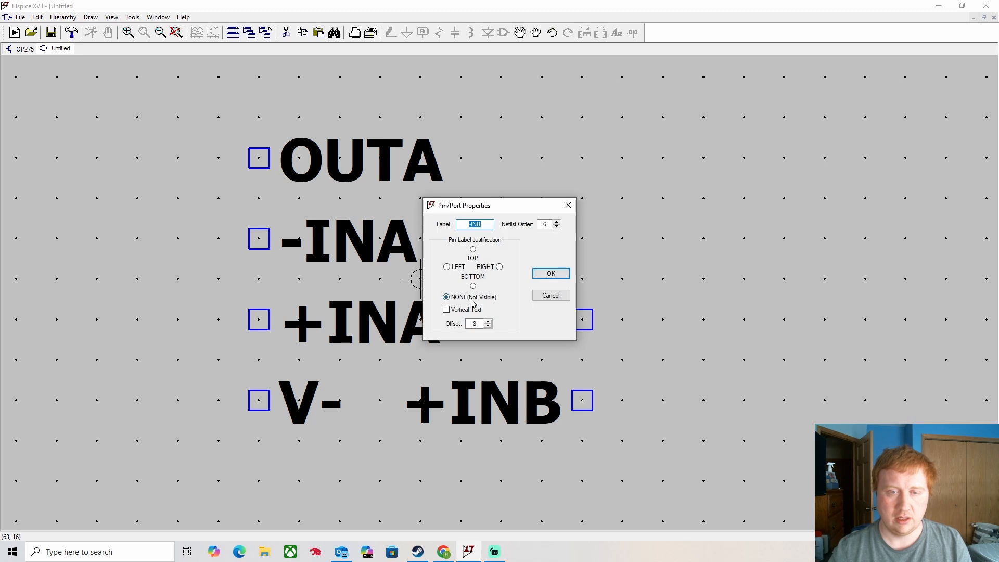
pyautogui.click(490, 269)
pyautogui.click(552, 273)
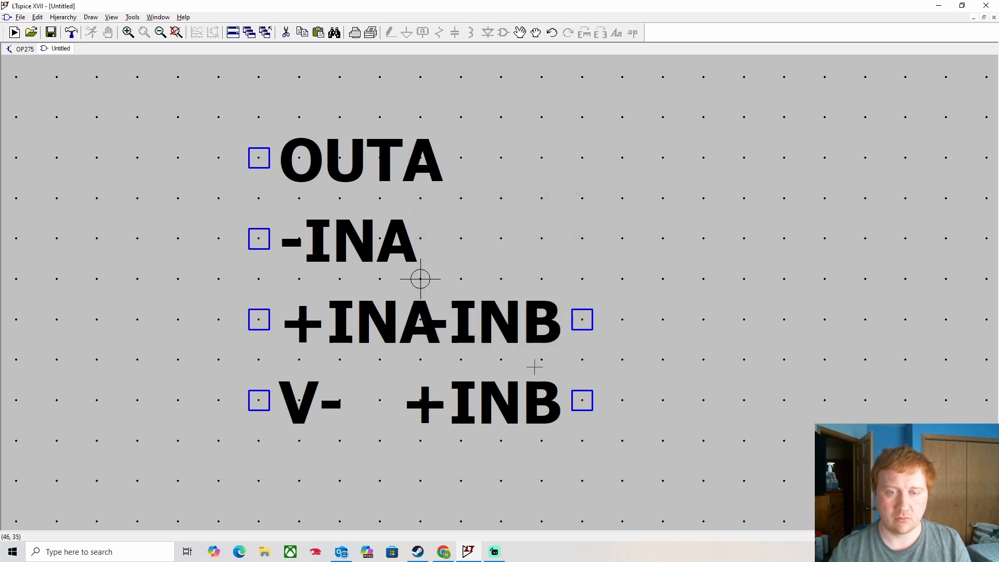
pyautogui.click(520, 32)
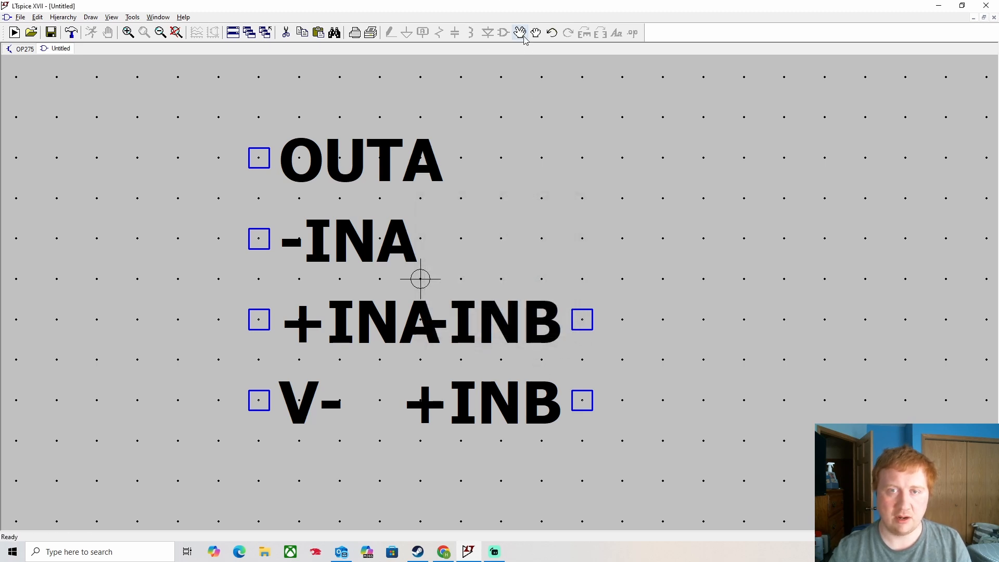
# - Shift the -INB and +INB pins one grid step to the right
pyautogui.moveTo(642, 266); pyautogui.dragTo(553, 438)
pyautogui.click(584, 445)
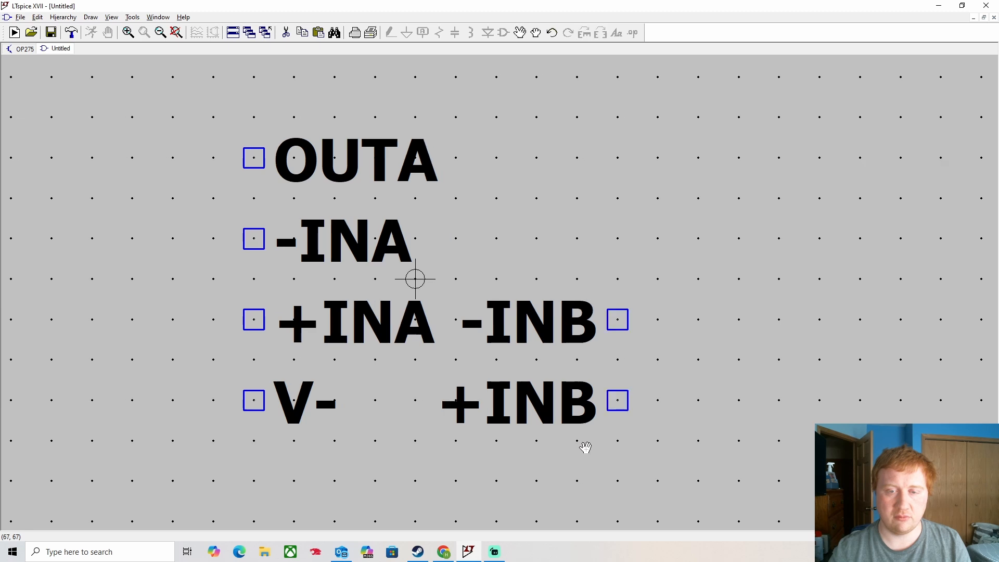
pyautogui.press('Escape')
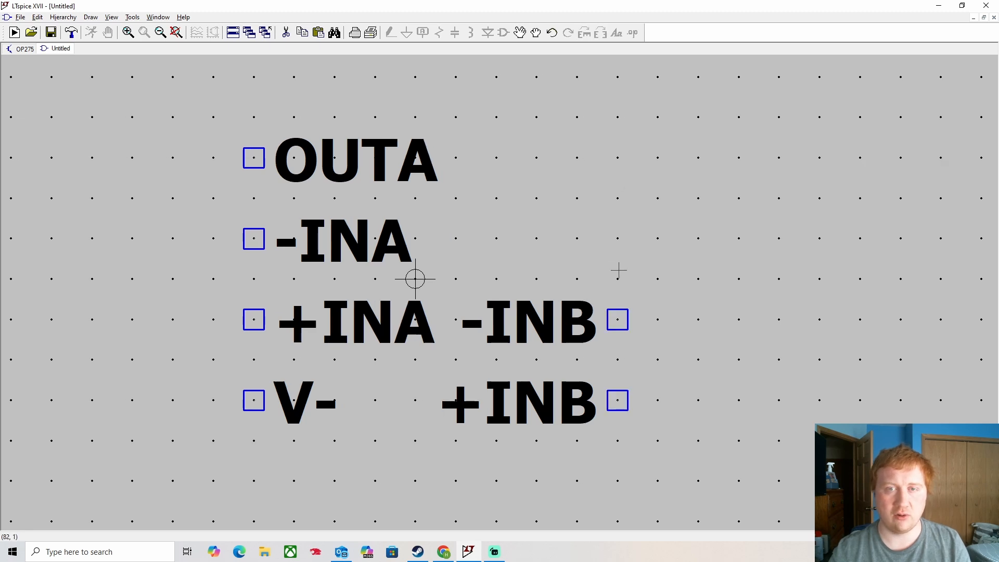
# - Add an OUTB pin on the right side, level with -INA
pyautogui.rightClick(589, 170)
pyautogui.click(612, 234)
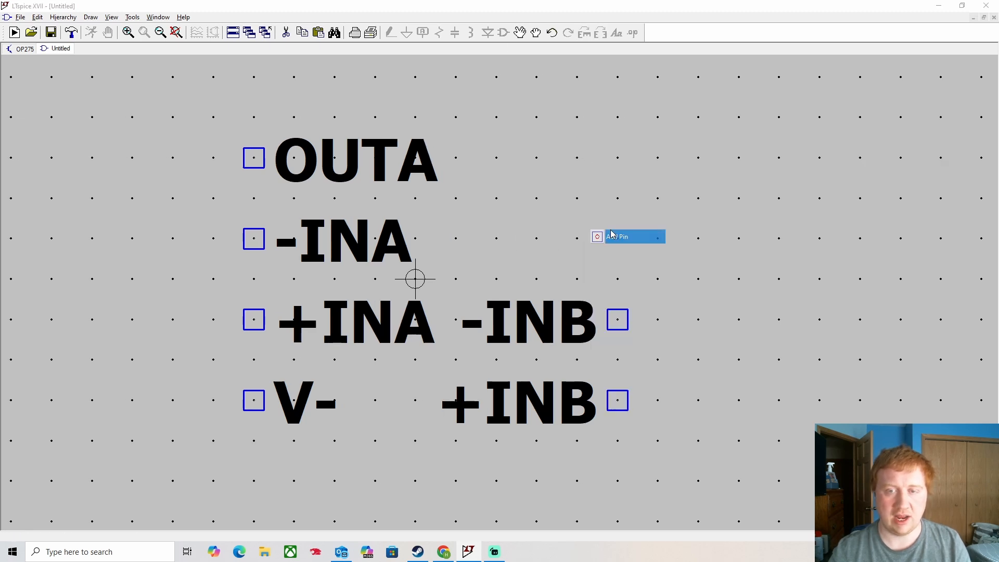
pyautogui.write('OUTB')
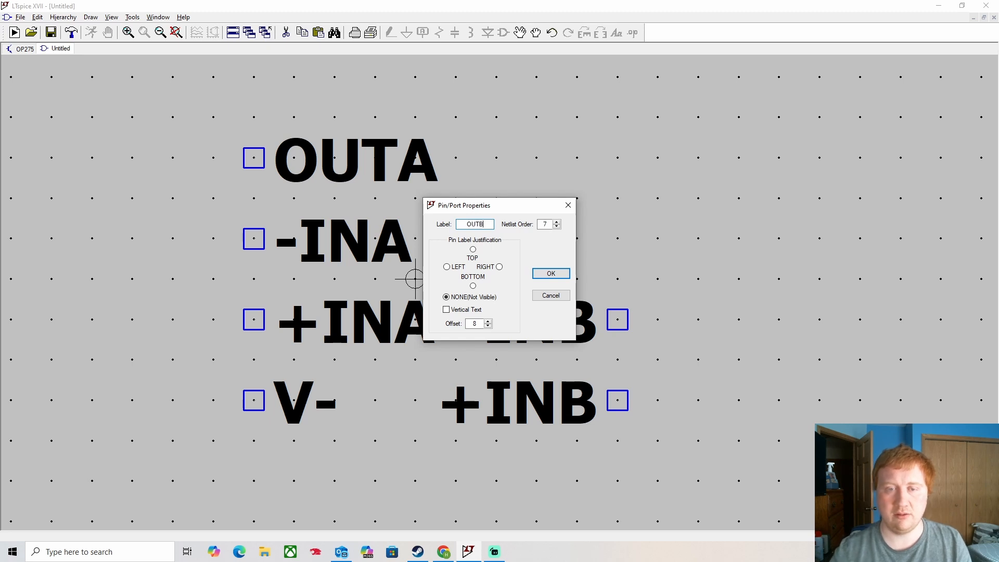
pyautogui.click(547, 274)
pyautogui.click(617, 240)
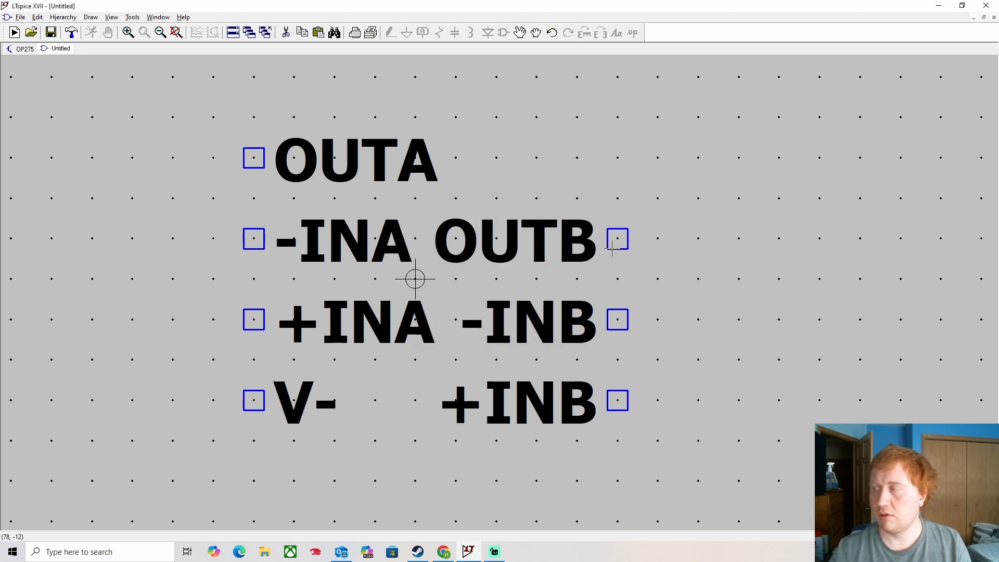
# - Add a V+ pin at the top right with a right-justified label
pyautogui.rightClick(521, 104)
pyautogui.click(548, 168)
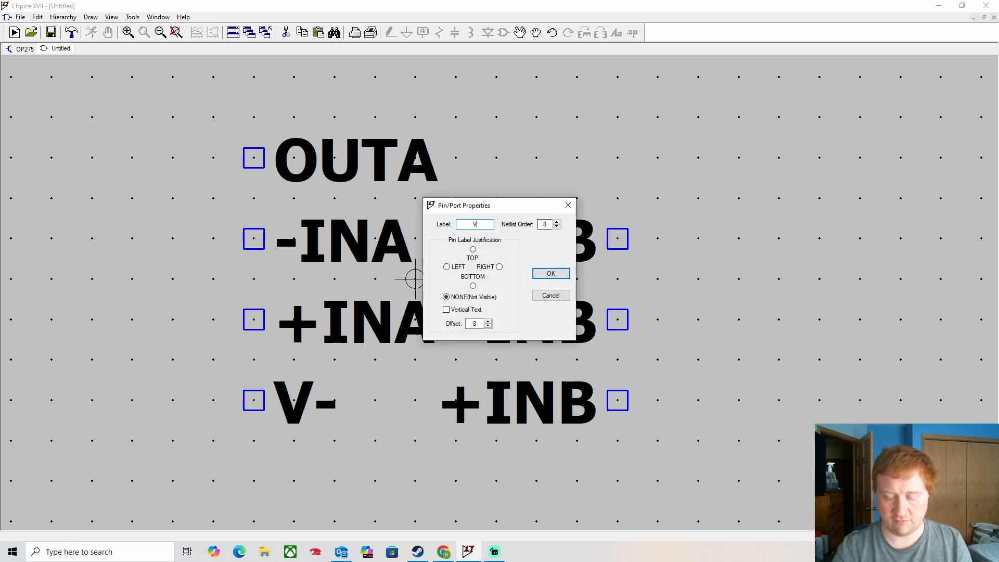
pyautogui.write('V+')
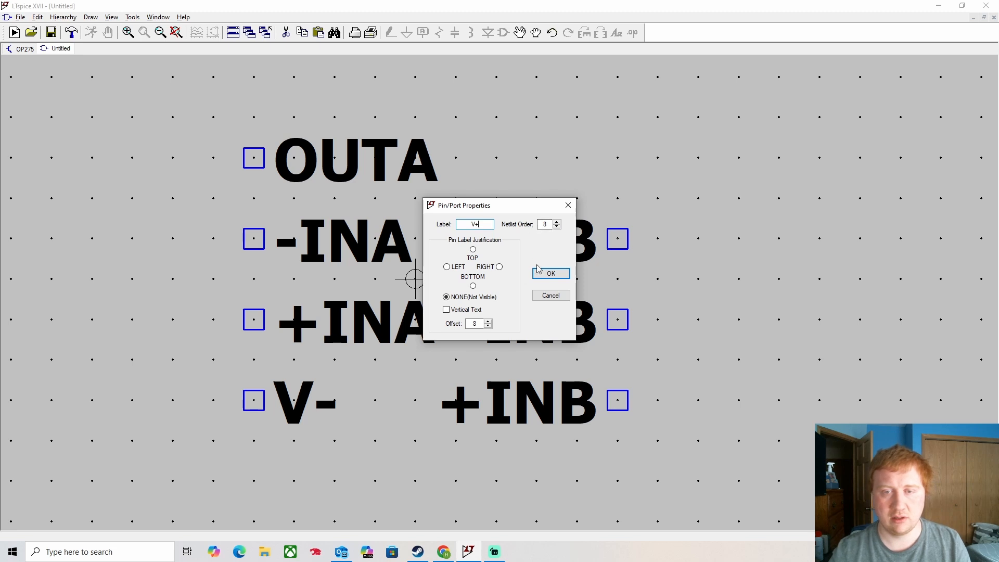
pyautogui.click(551, 274)
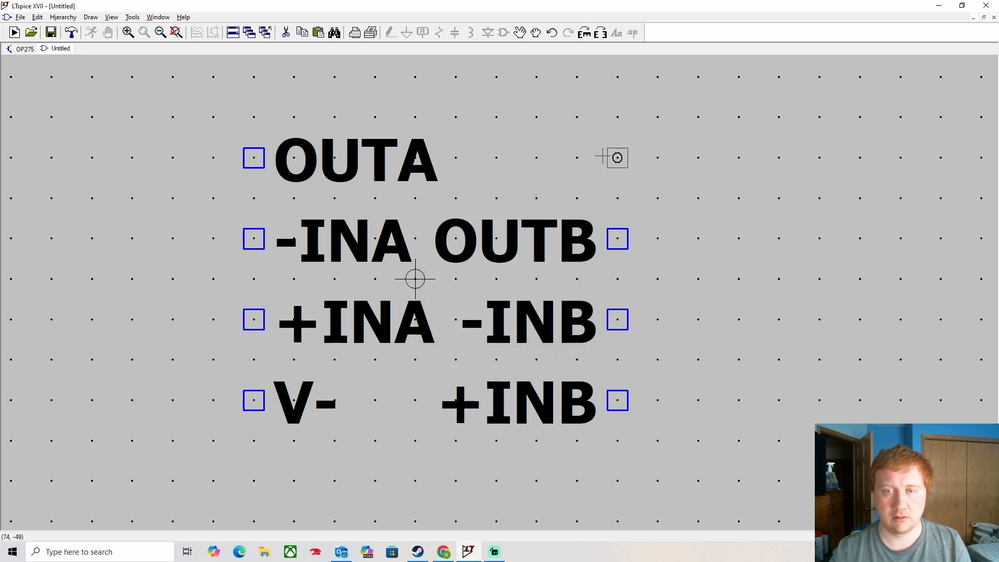
pyautogui.rightClick(618, 163)
pyautogui.click(497, 268)
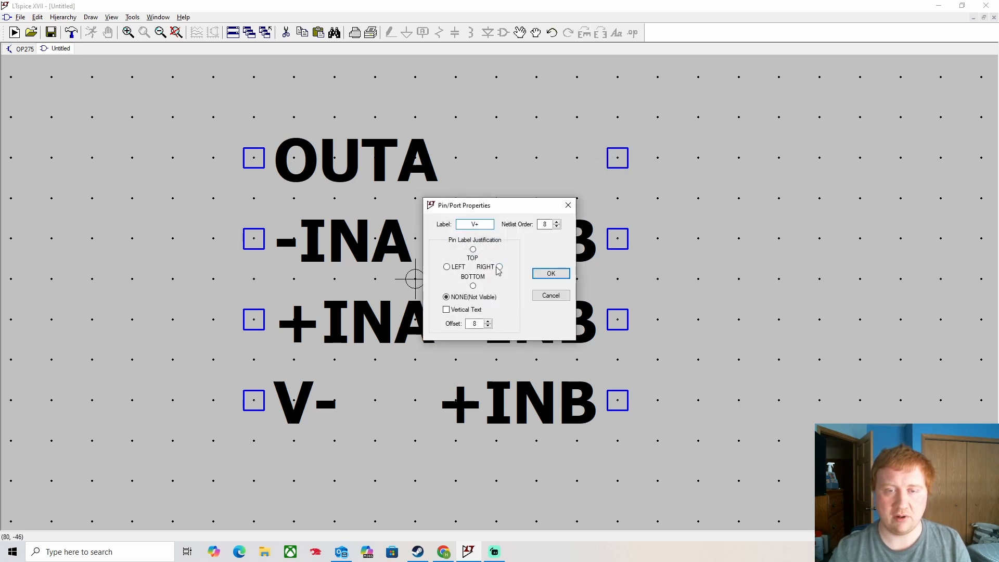
pyautogui.click(569, 273)
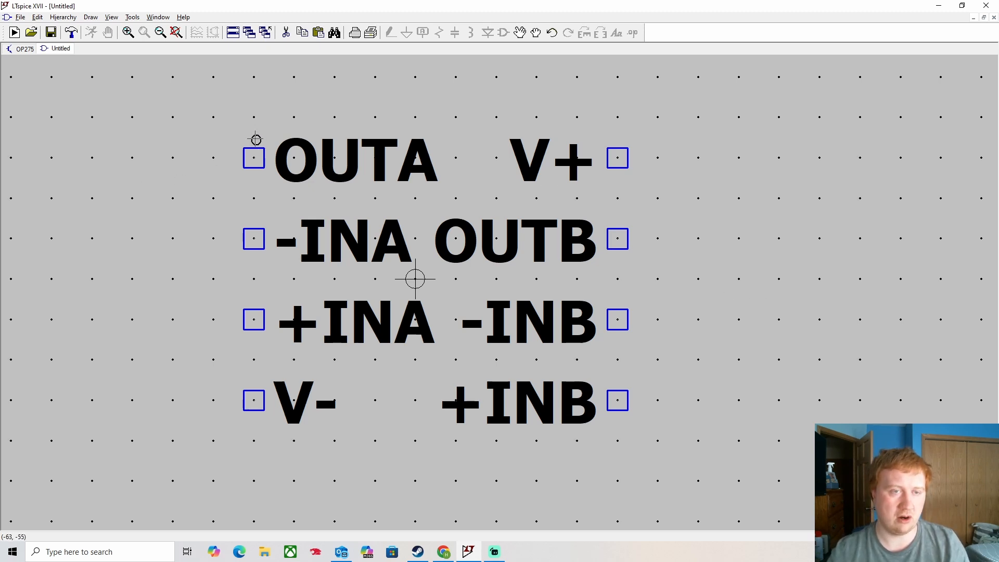
# - Draw a rectangular body outline around all eight OP275 pins
pyautogui.click(253, 118)
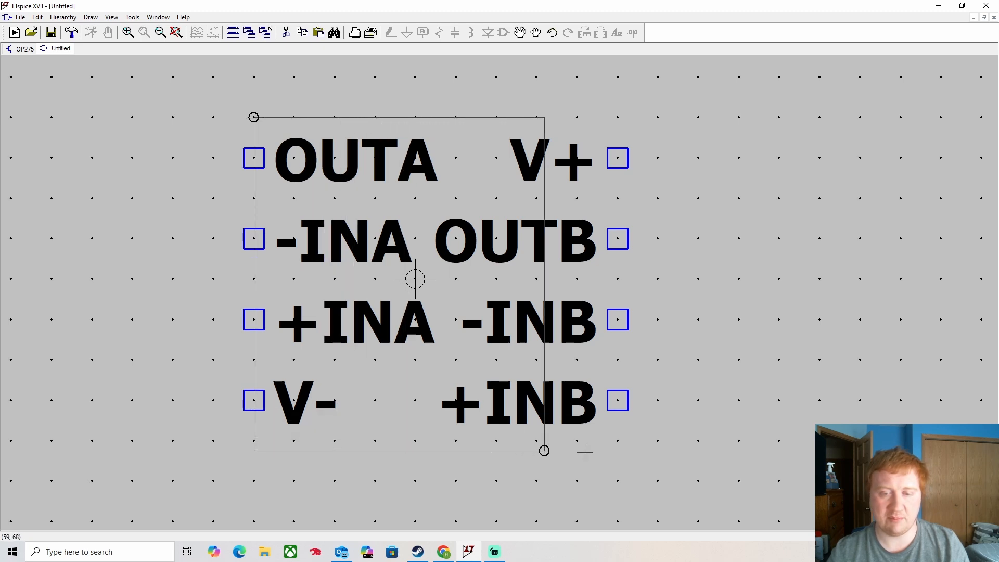
pyautogui.click(618, 441)
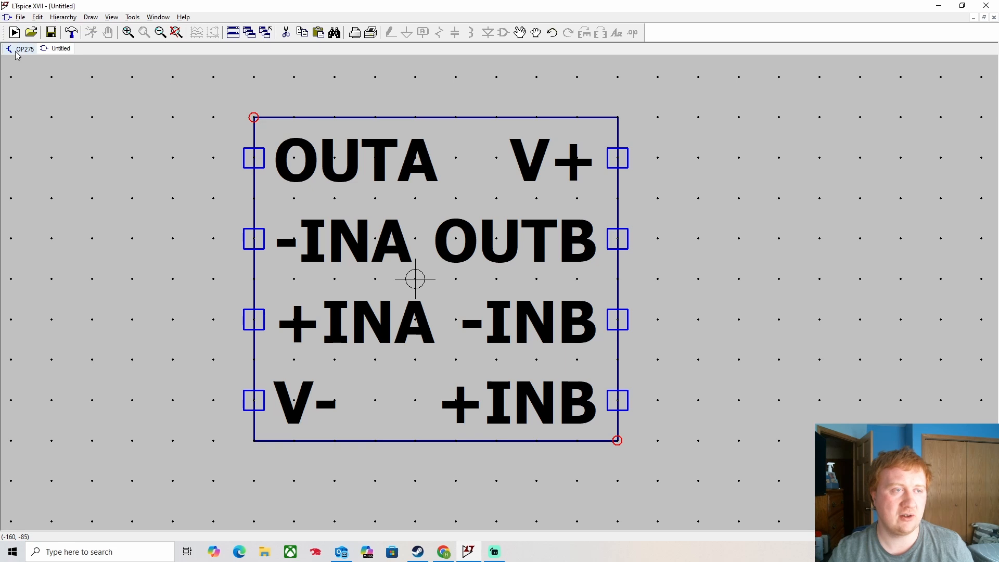
# - Save the symbol under the file name OP275.asy
pyautogui.click(21, 18)
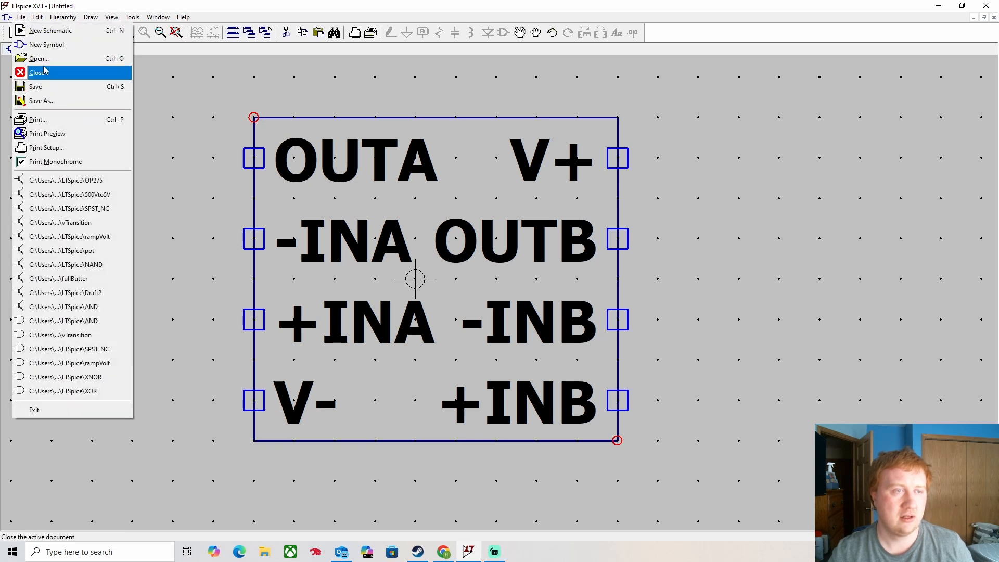
pyautogui.click(50, 101)
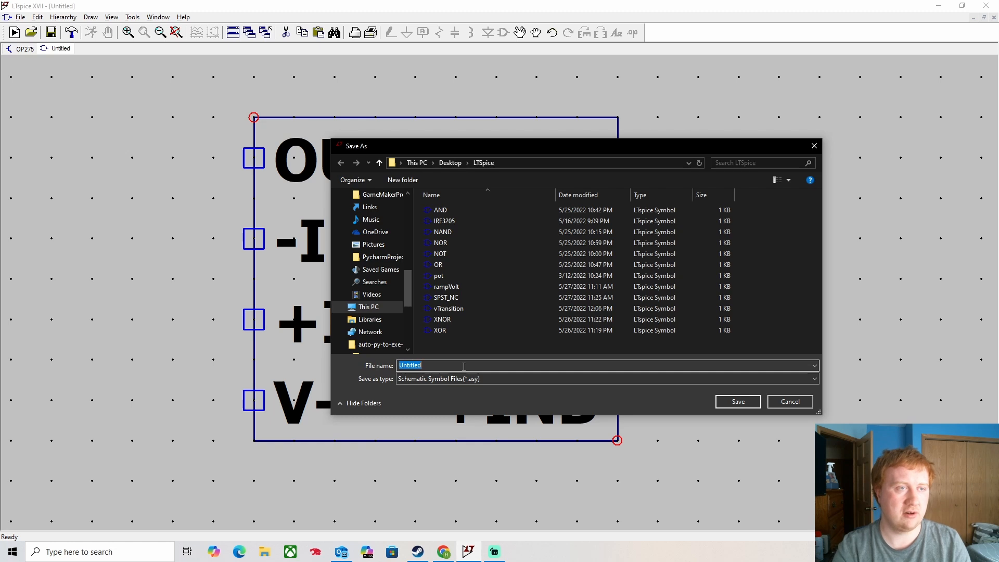
pyautogui.write('OP27')
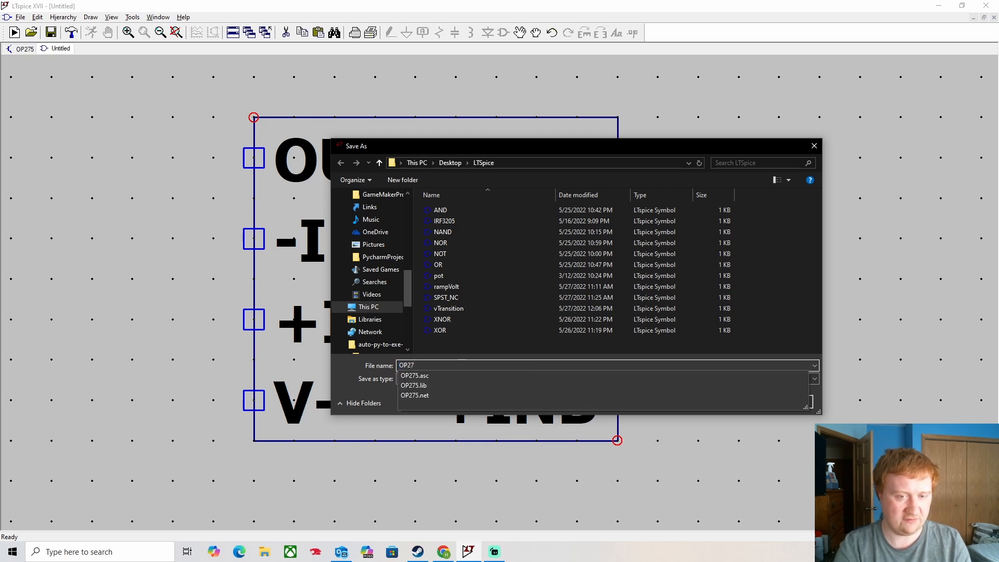
pyautogui.write('5.asy')
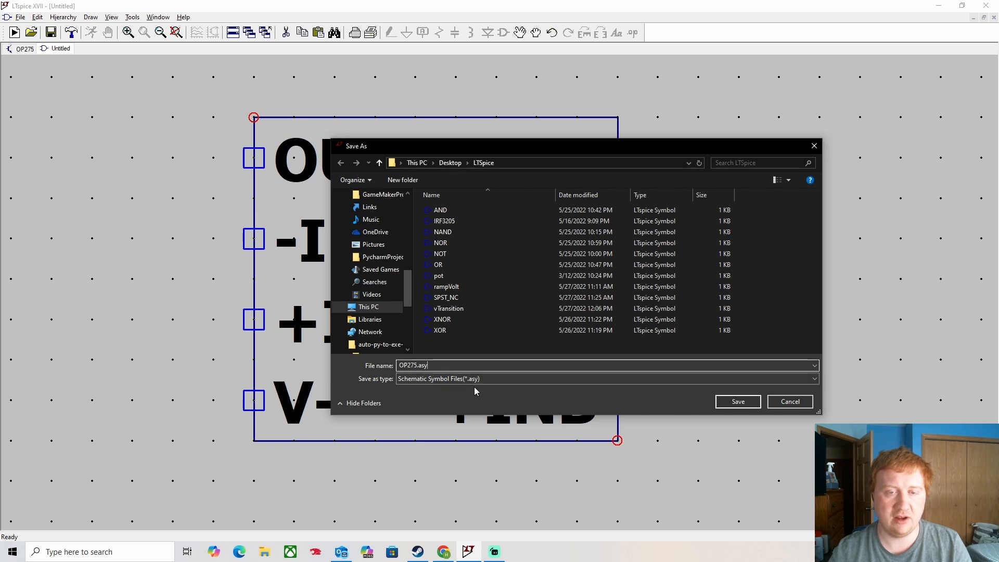
pyautogui.click(755, 403)
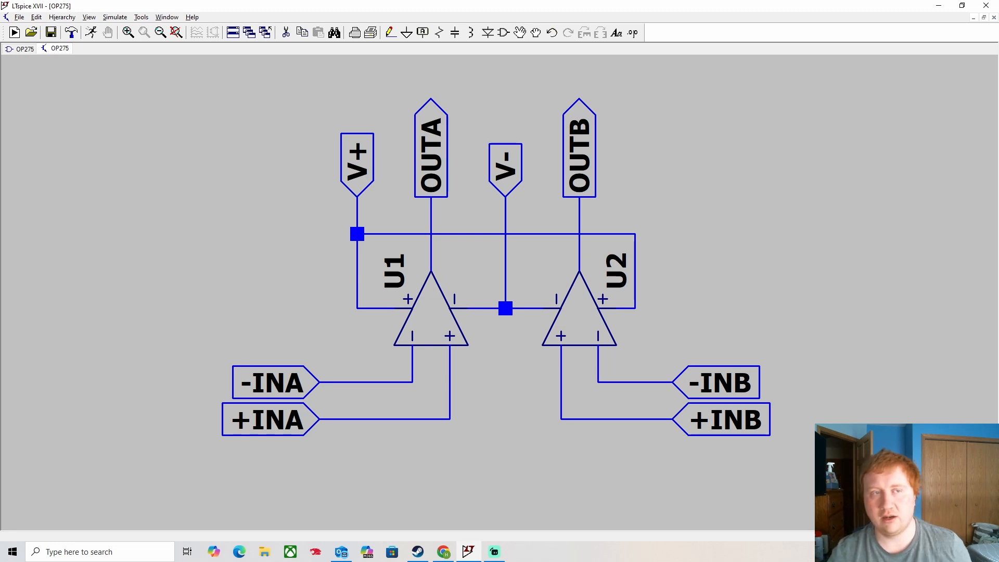
# - Give the OP275 symbol Block type, Prefix X and Value OP275, then save it
pyautogui.click(23, 49)
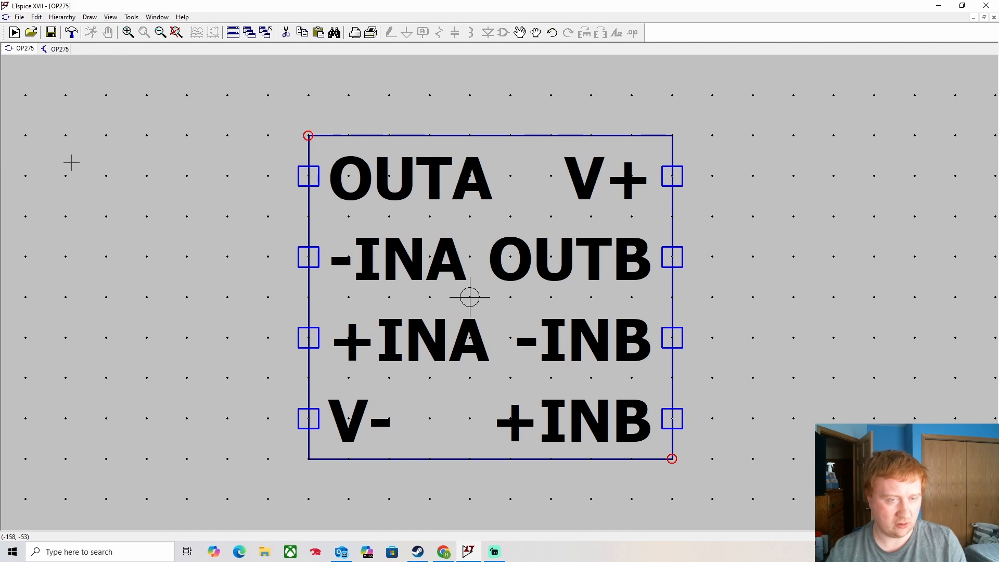
pyautogui.hotkey('ctrl', 'a')
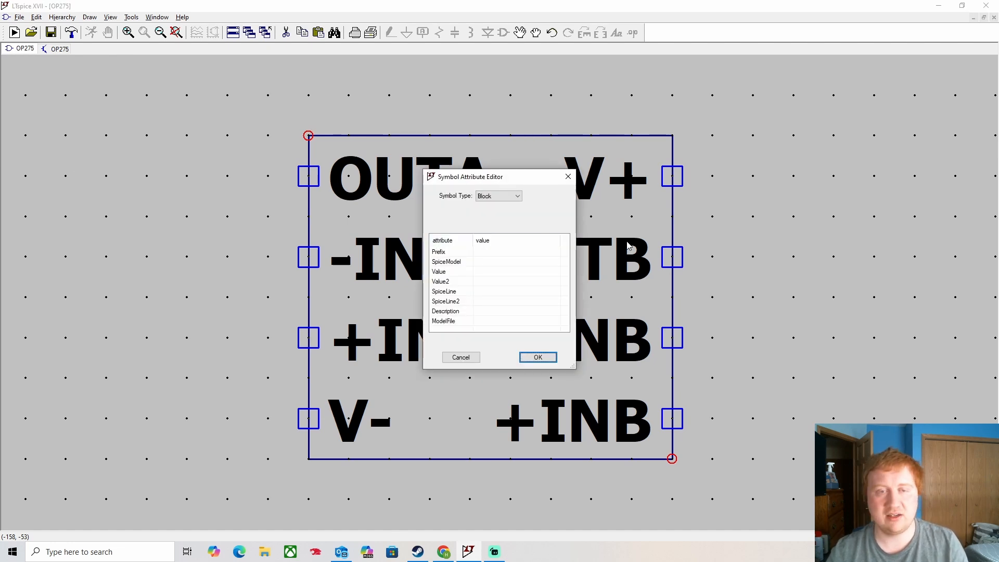
pyautogui.click(499, 196)
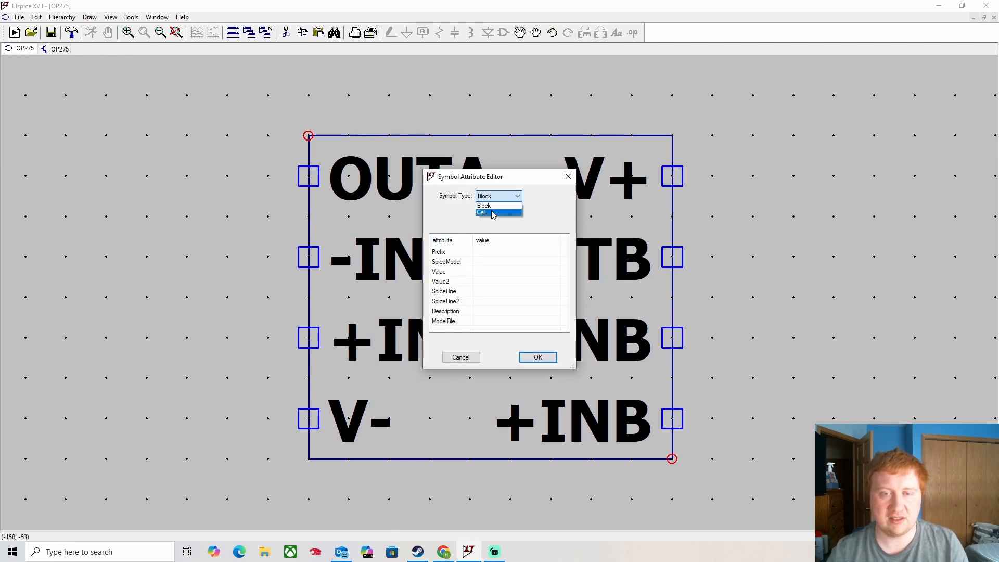
pyautogui.click(497, 212)
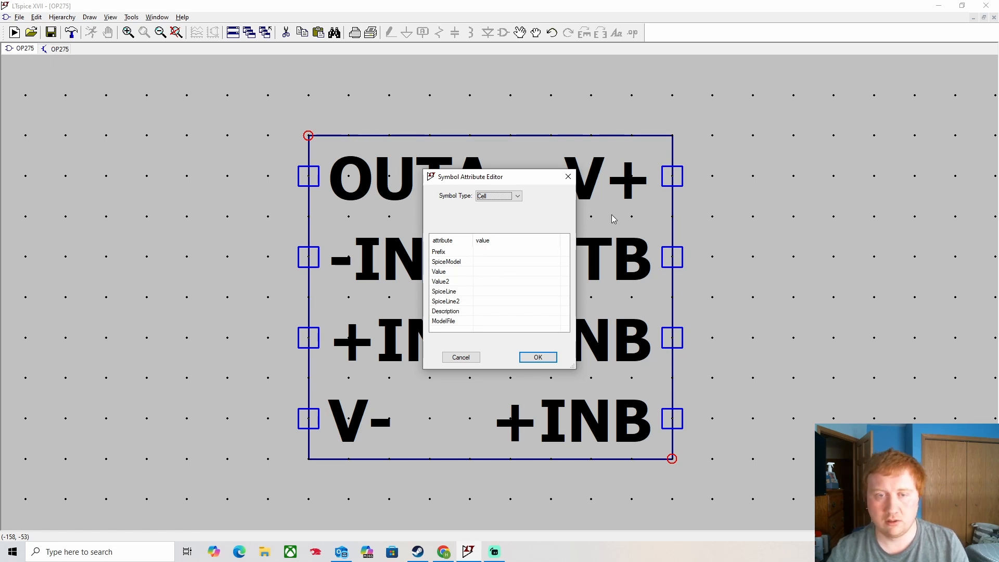
pyautogui.click(492, 253)
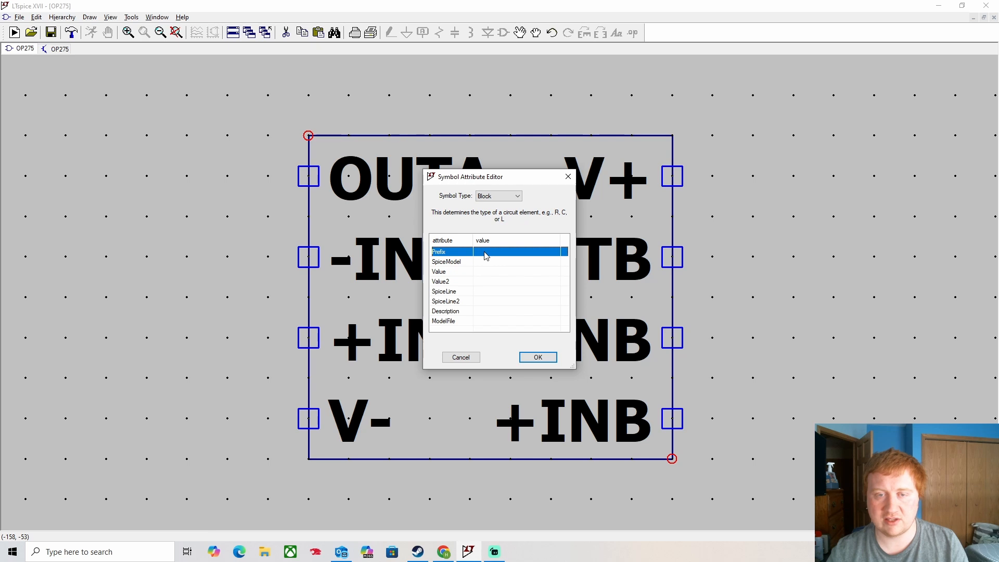
pyautogui.click(488, 253)
pyautogui.write('X')
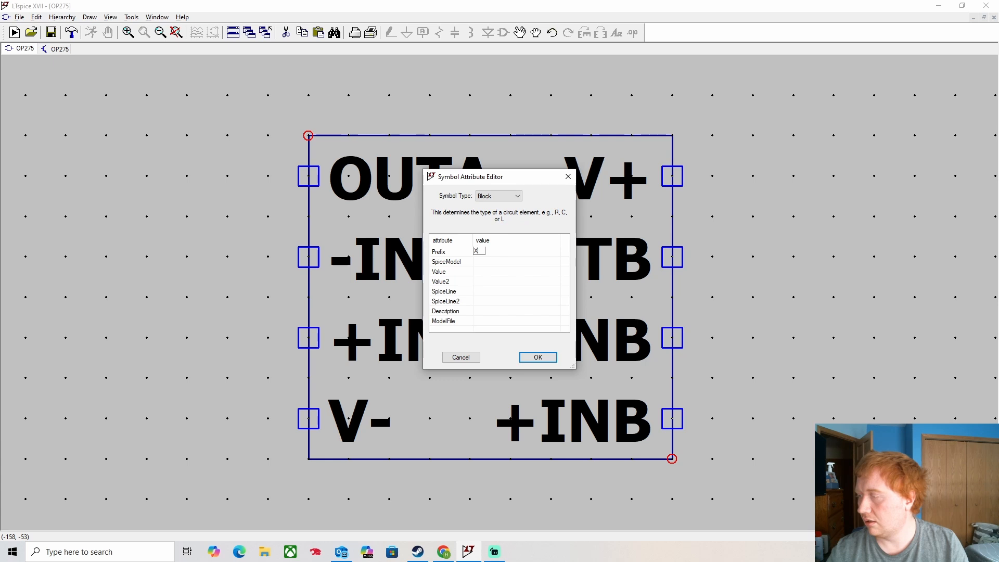
pyautogui.click(480, 271)
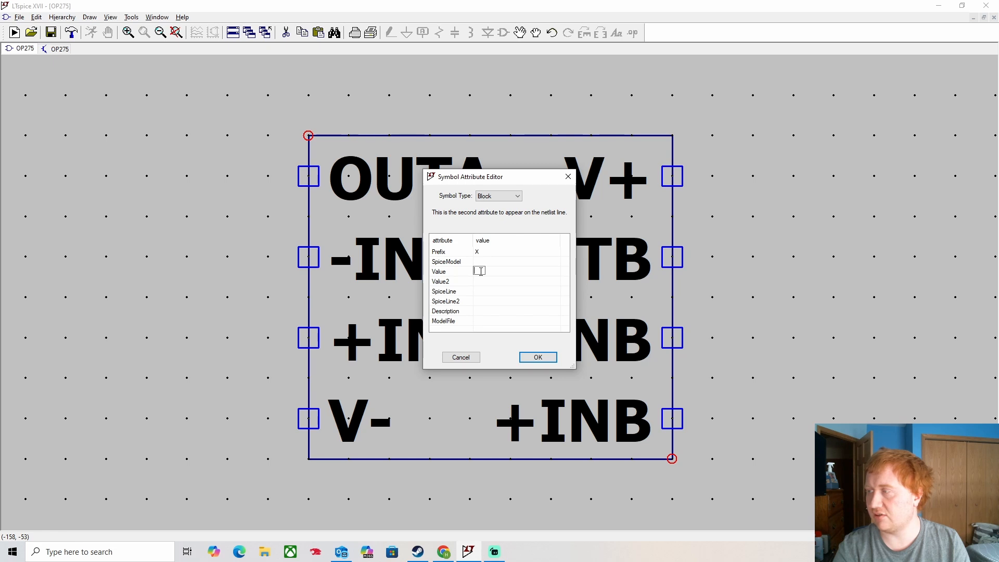
pyautogui.write('OP275')
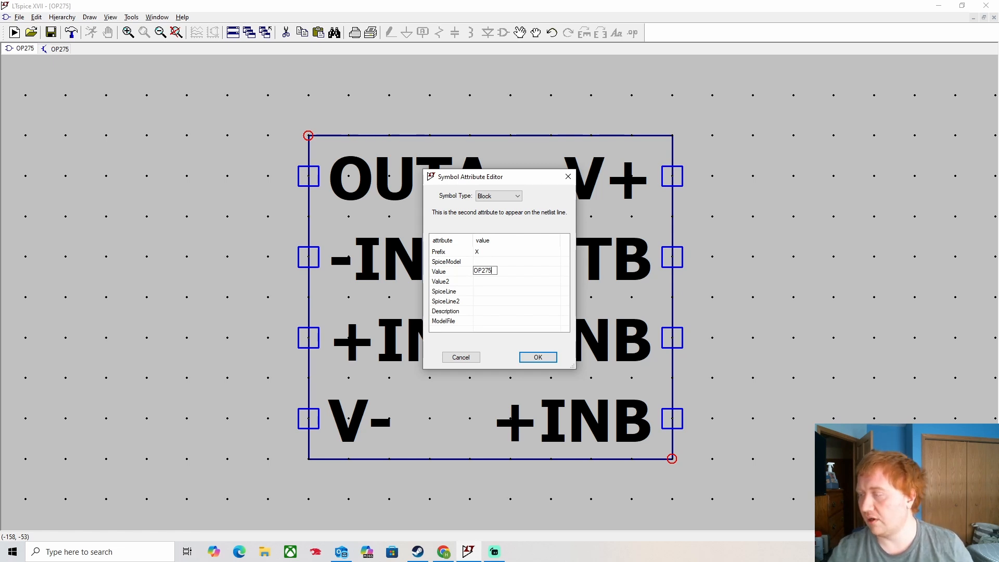
pyautogui.click(538, 357)
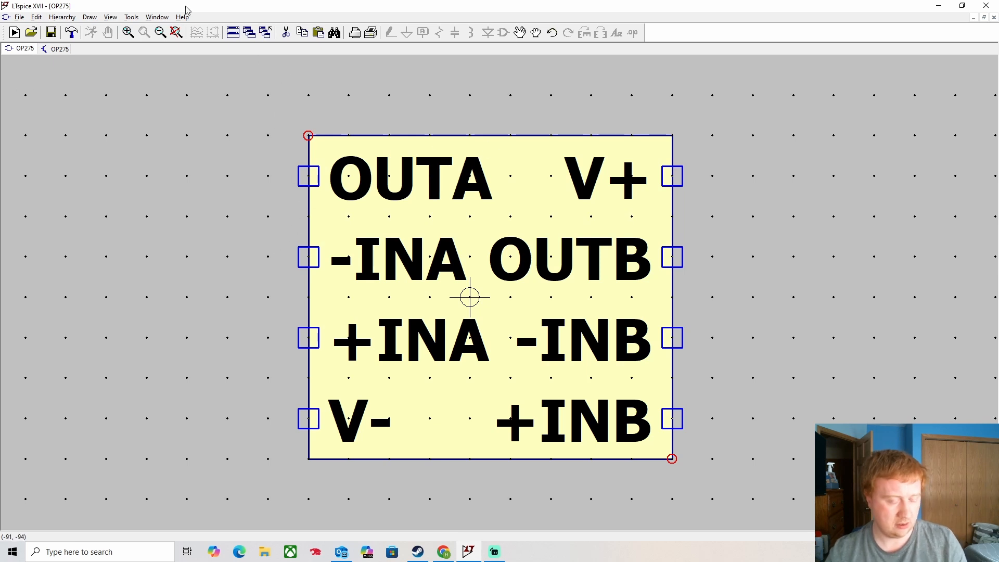
pyautogui.hotkey('ctrl', 's')
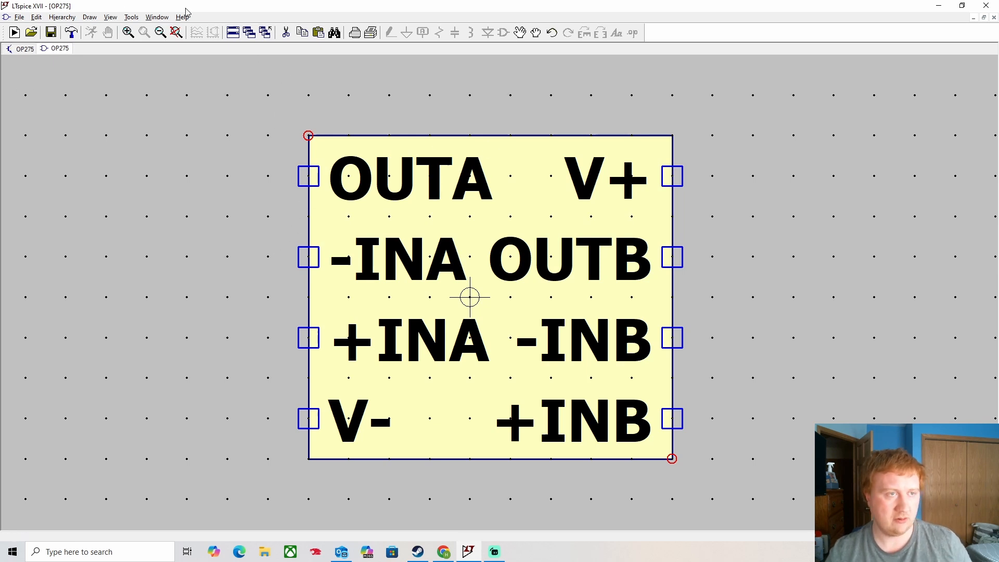
# - In a new schematic, place one OP275 symbol from Desktop\LTSpice and begin a SPICE directive
pyautogui.click(29, 51)
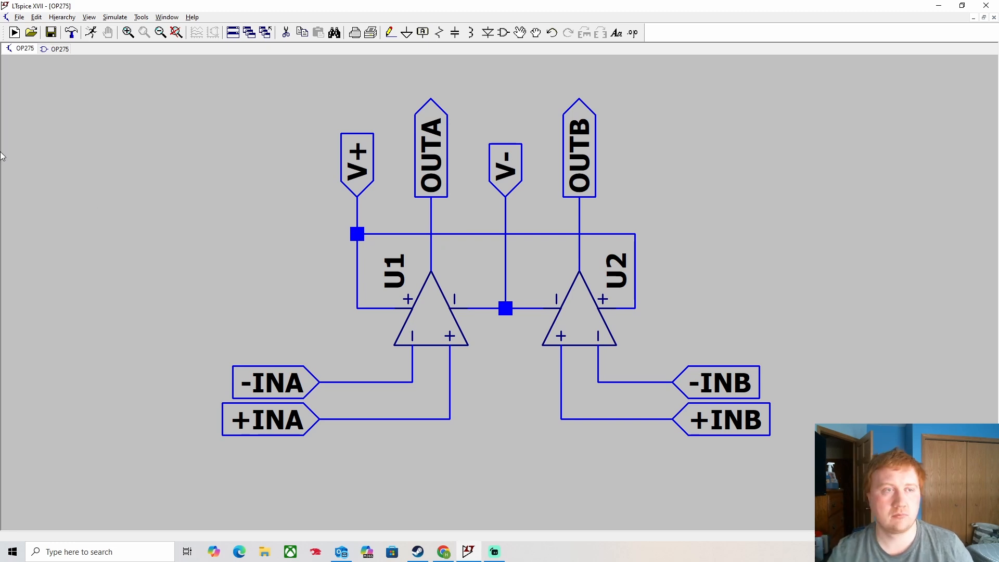
pyautogui.click(15, 34)
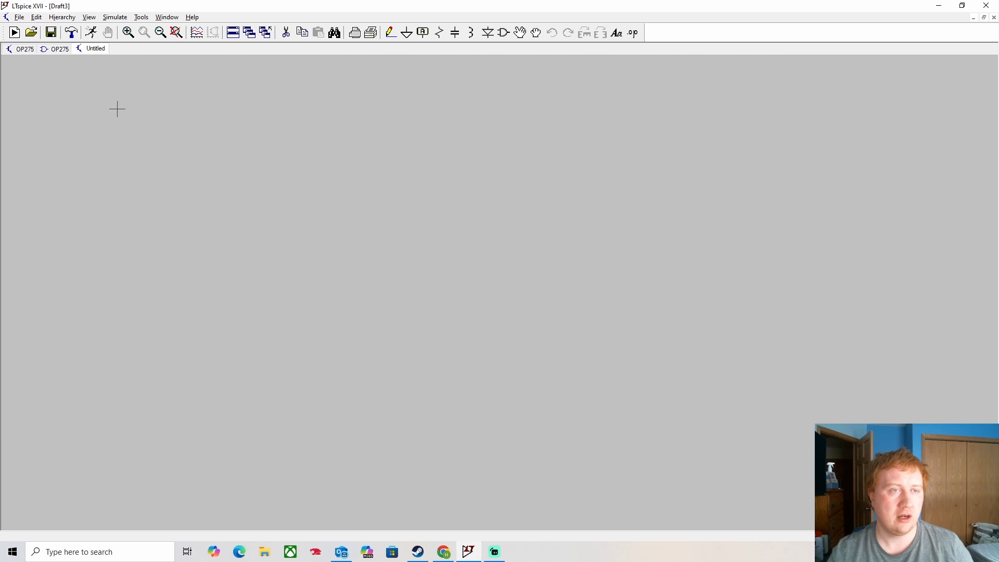
pyautogui.click(503, 33)
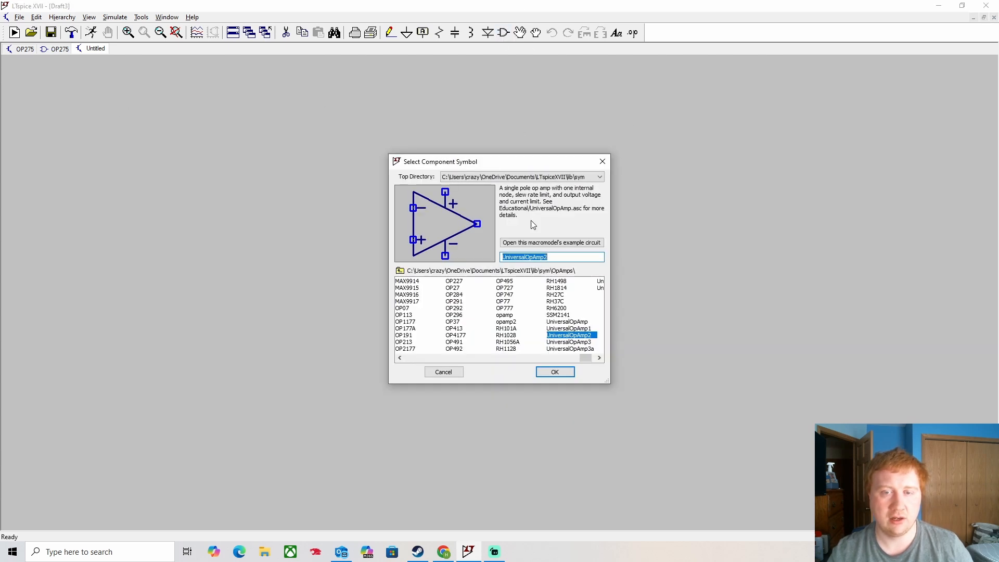
pyautogui.click(562, 177)
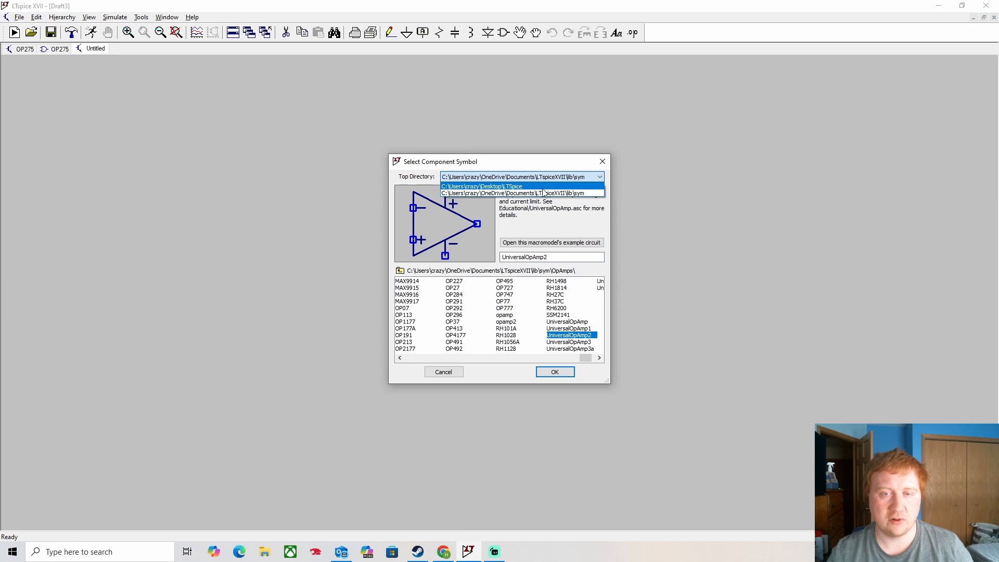
pyautogui.click(546, 193)
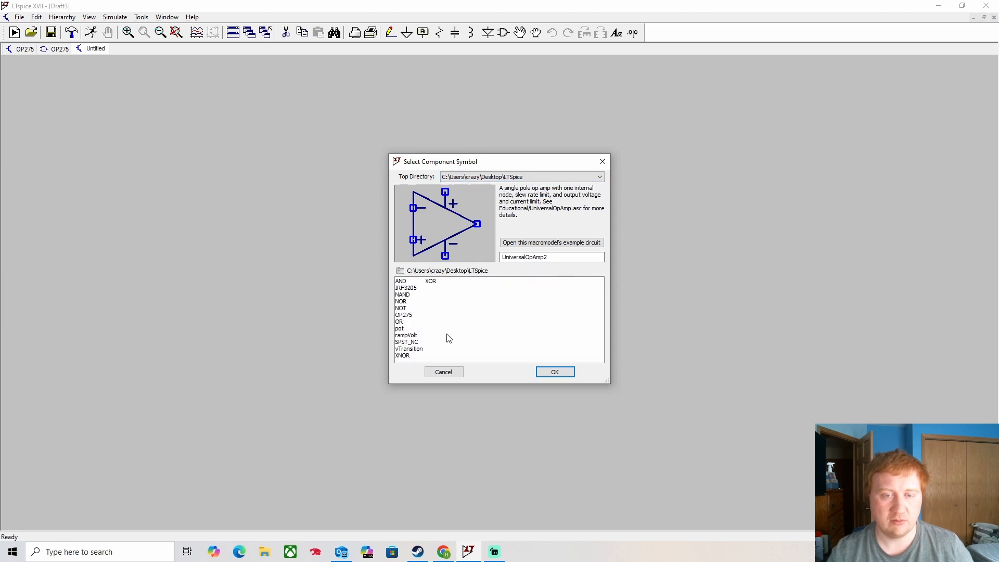
pyautogui.click(406, 315)
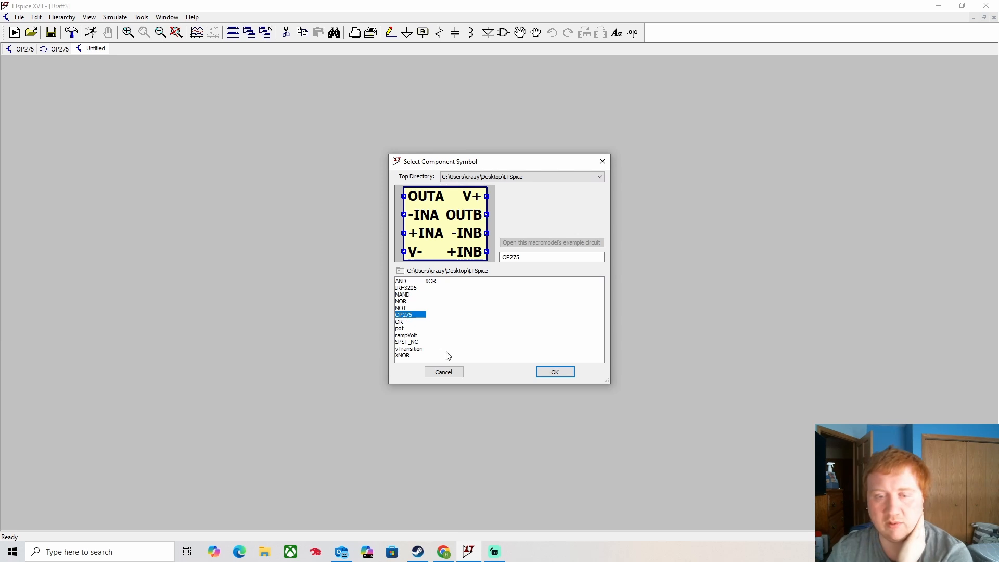
pyautogui.click(560, 372)
pyautogui.click(541, 212)
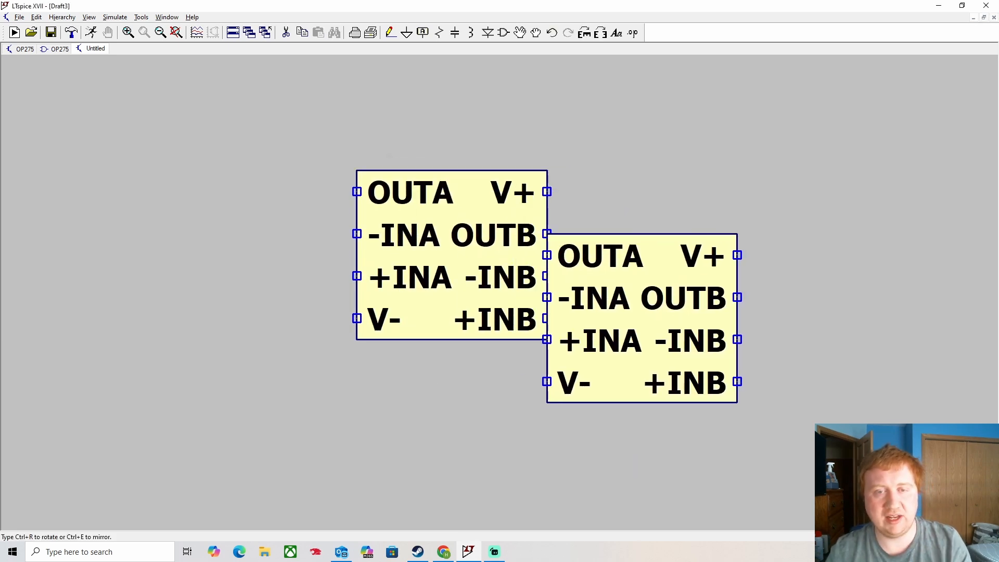
pyautogui.press('Escape')
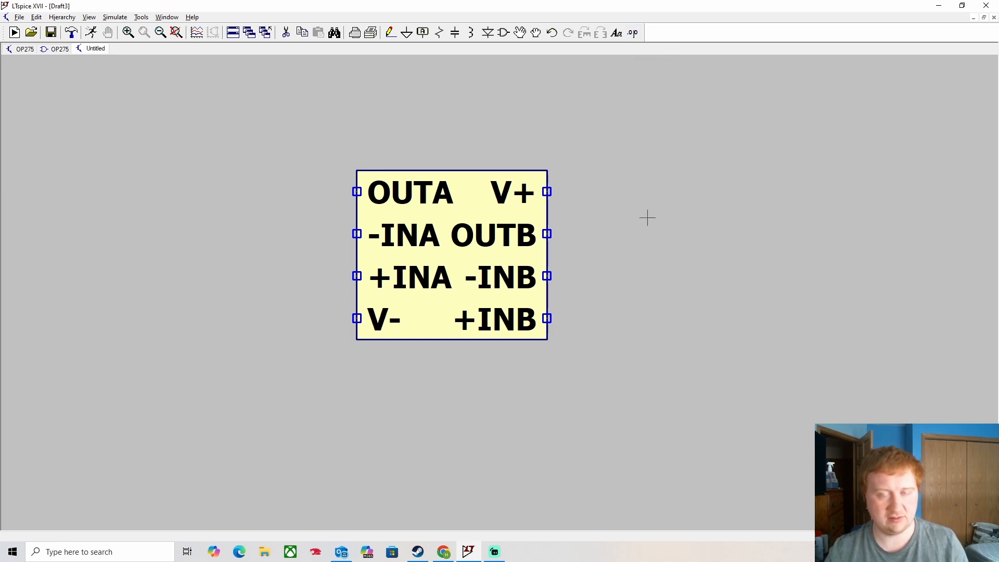
pyautogui.press('s')
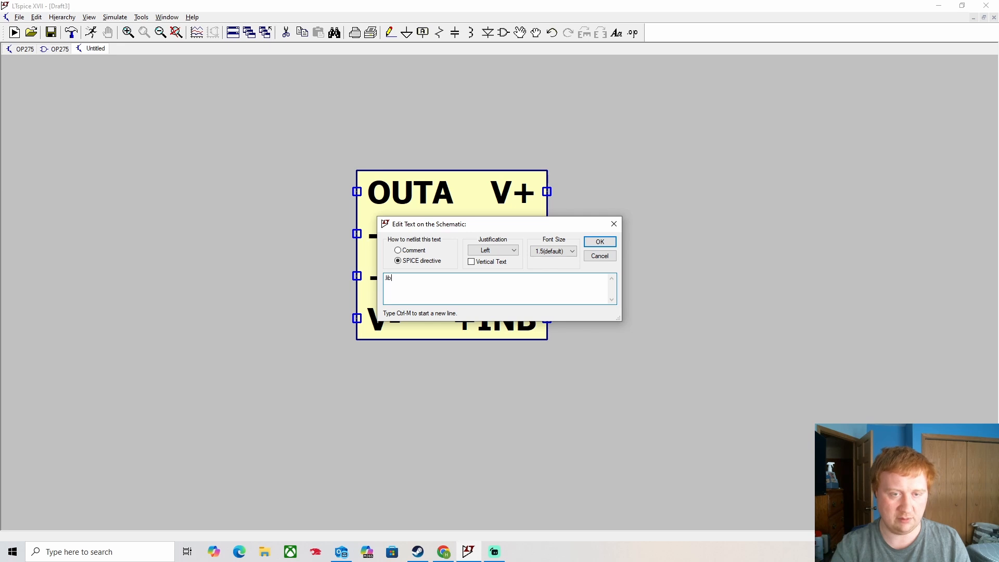
# - Place a .lib directive below OP275 pointing to OP275.lib in Desktop\LTSpice
pyautogui.click(600, 241)
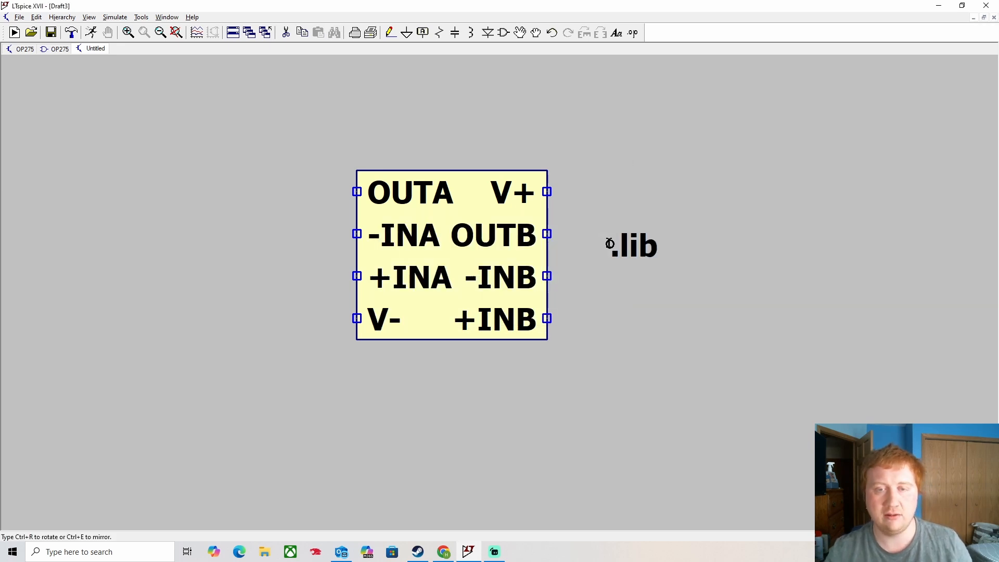
pyautogui.click(537, 392)
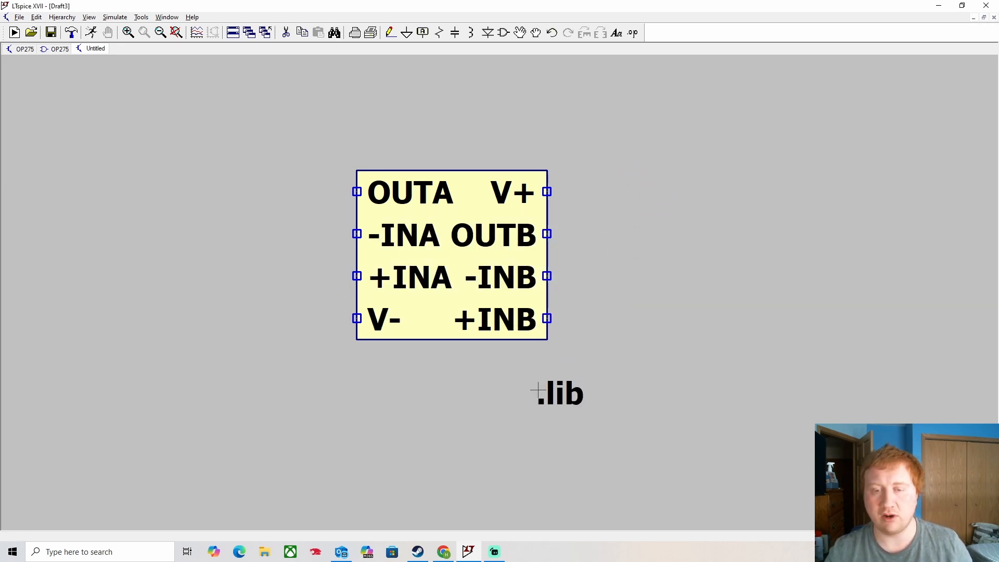
pyautogui.rightClick(566, 404)
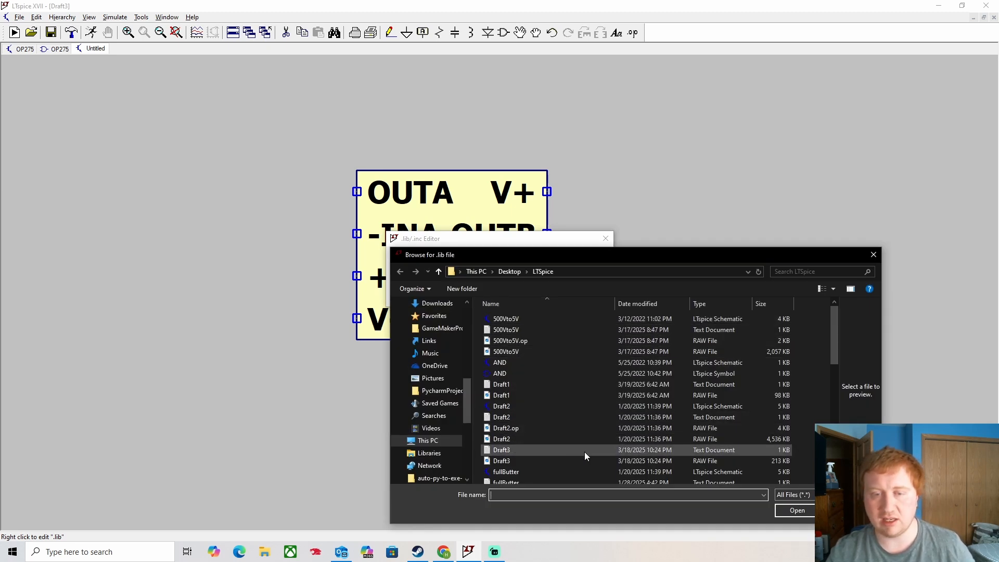
pyautogui.scroll(-4, 591, 441)
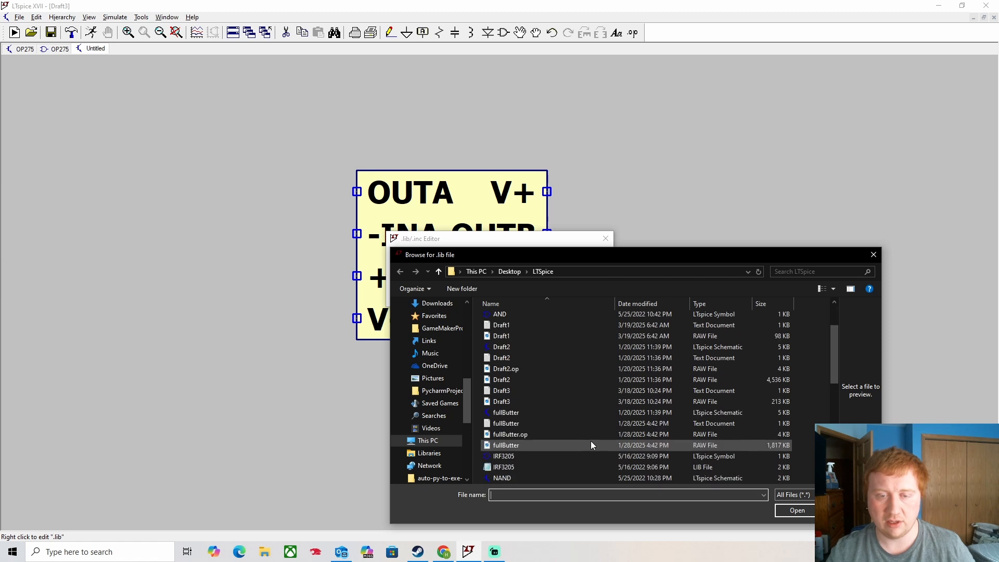
pyautogui.scroll(-3, 591, 443)
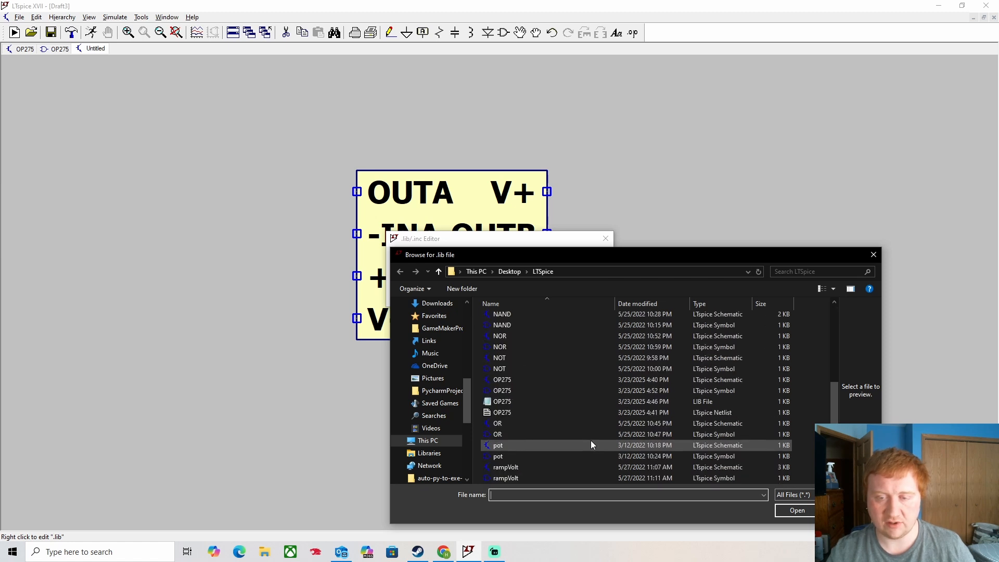
pyautogui.click(514, 411)
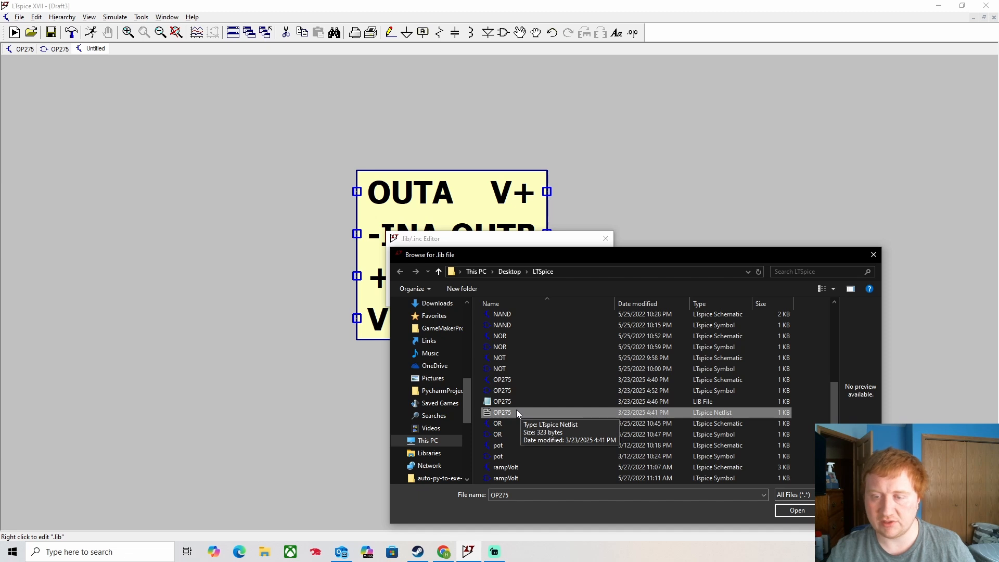
pyautogui.click(502, 405)
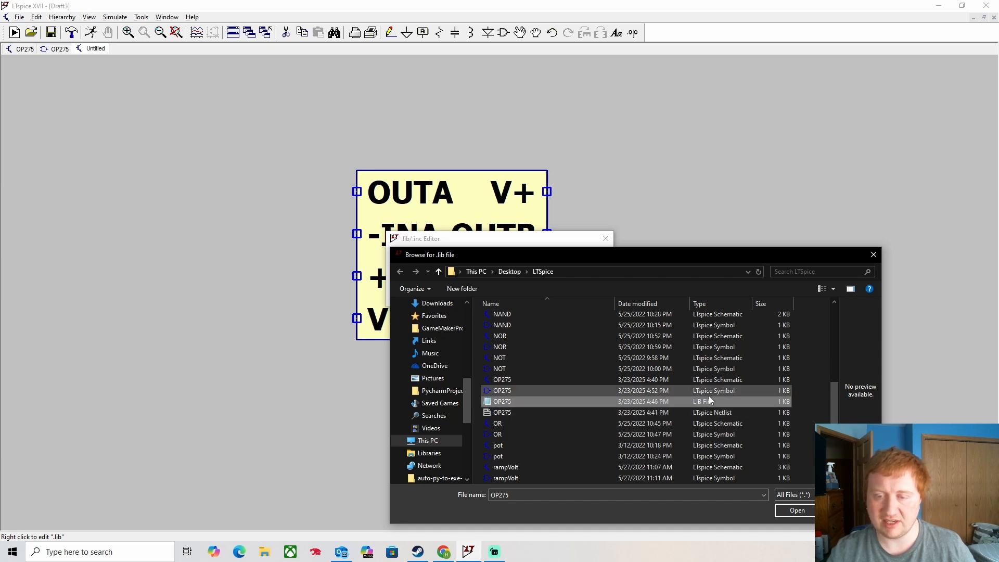
pyautogui.click(800, 511)
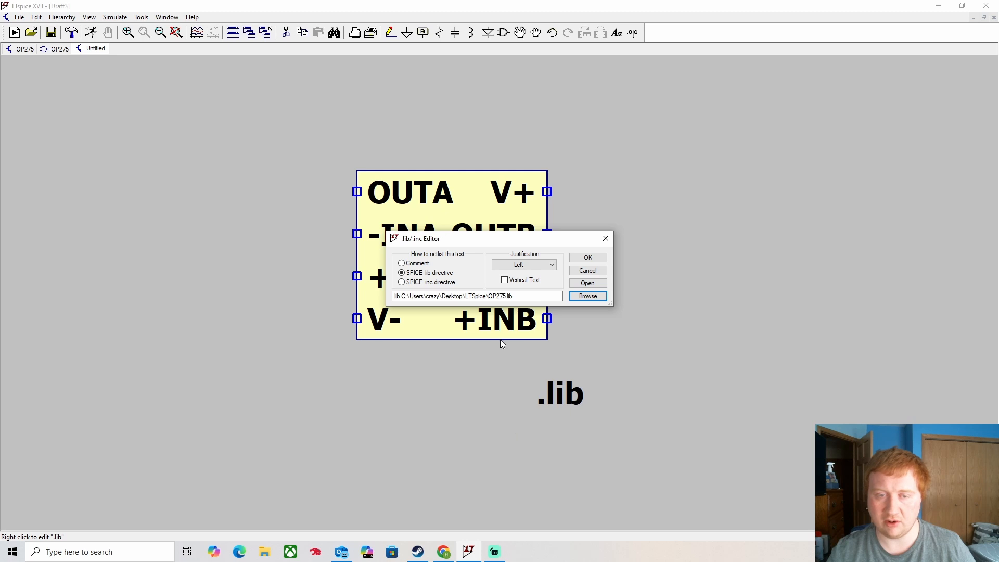
pyautogui.click(587, 258)
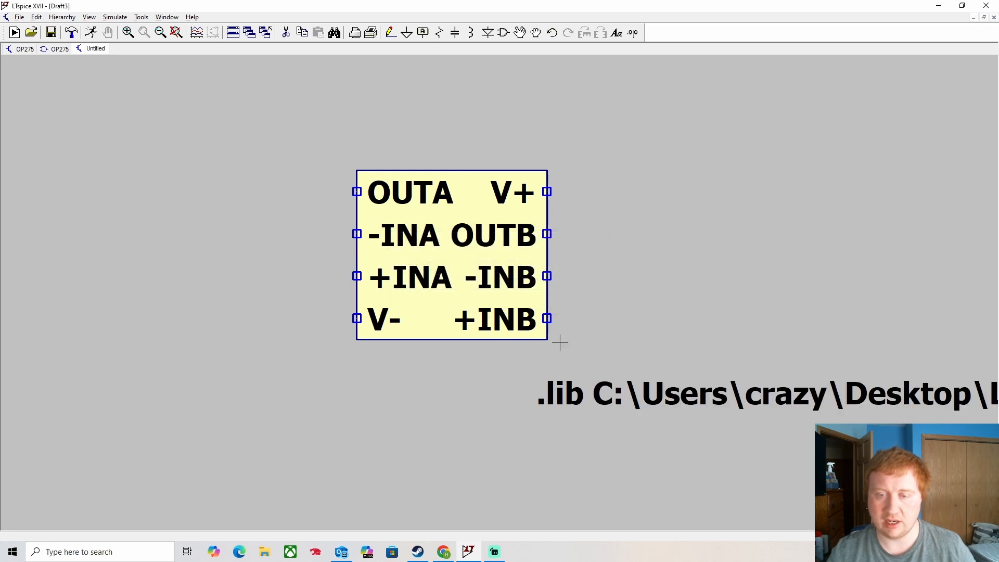
pyautogui.scroll(-3, 559, 343)
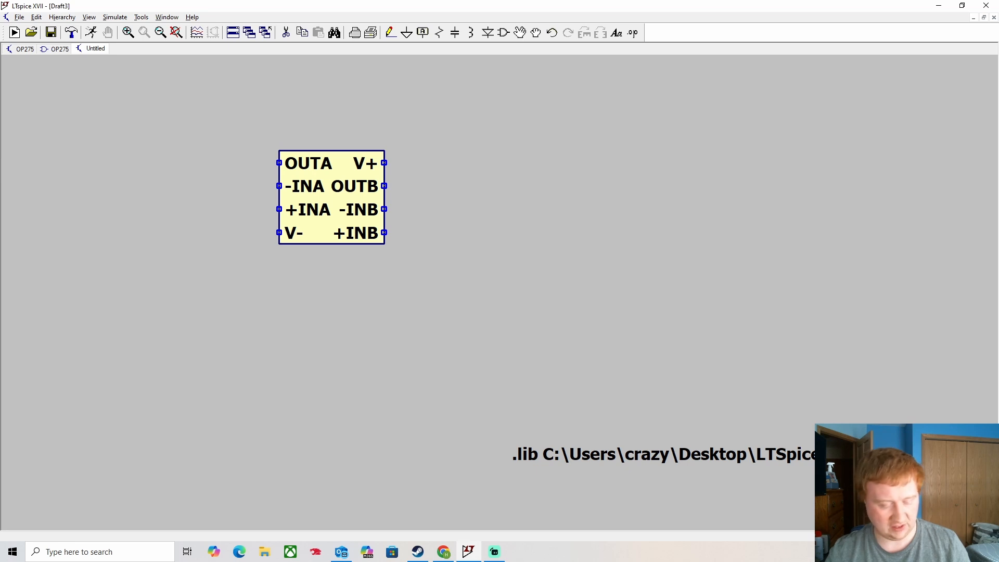
# - Delete the existing .lib directive and bring the OP275 symbol to the view centre
pyautogui.press('Delete')
pyautogui.click(767, 454)
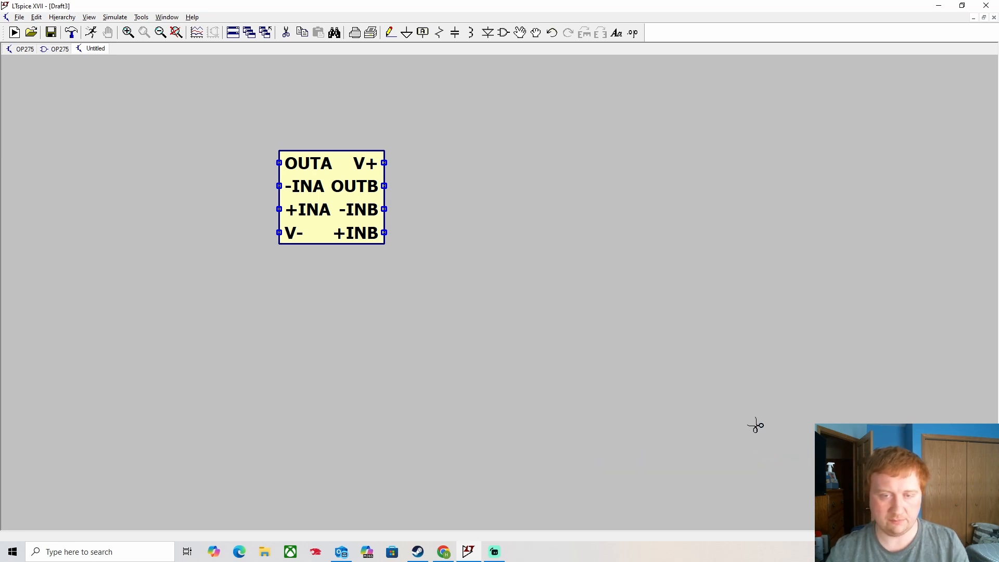
pyautogui.press('Escape')
pyautogui.moveTo(487, 271); pyautogui.dragTo(570, 336)
pyautogui.scroll(-1, 478, 280)
pyautogui.scroll(4, 478, 280)
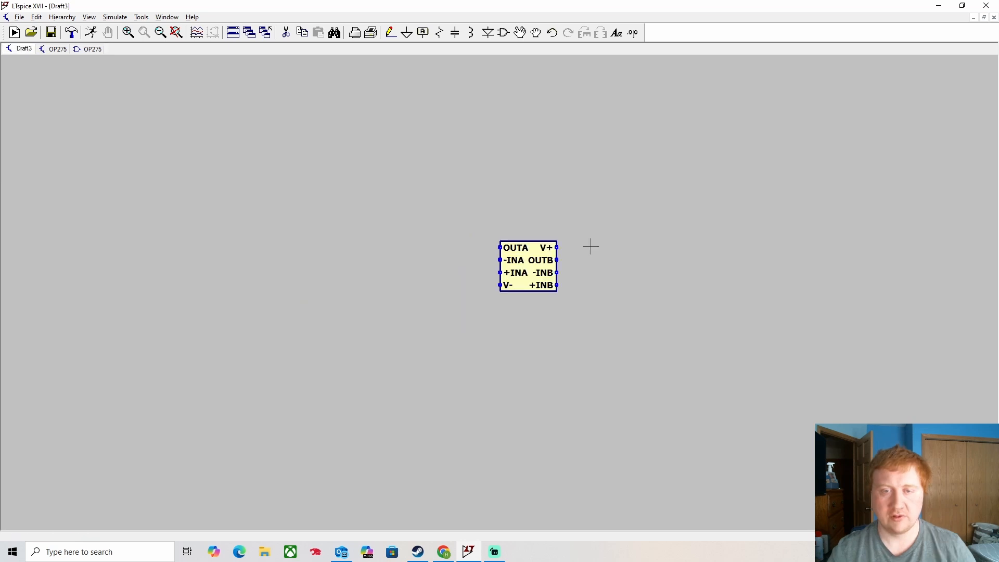
pyautogui.scroll(4, 583, 265)
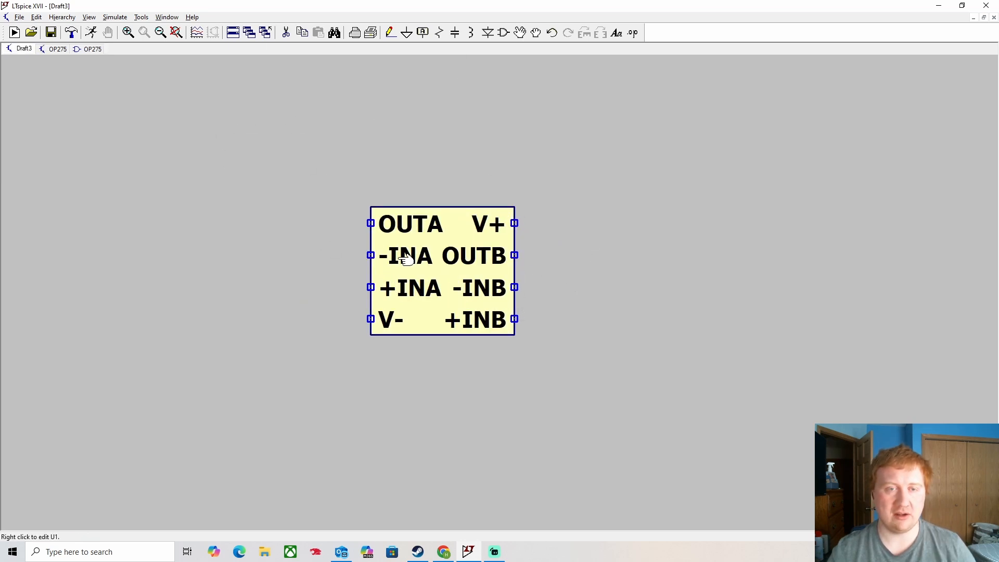
# - Run a 5 s transient simulation and dismiss the unknown-subcircuit OP275 error
pyautogui.click(90, 33)
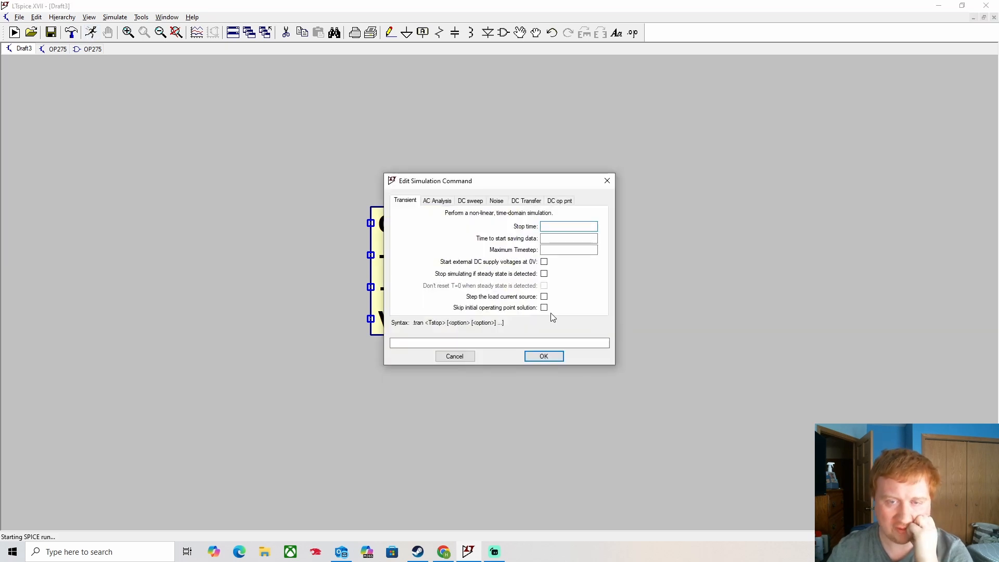
pyautogui.write('5')
pyautogui.click(555, 356)
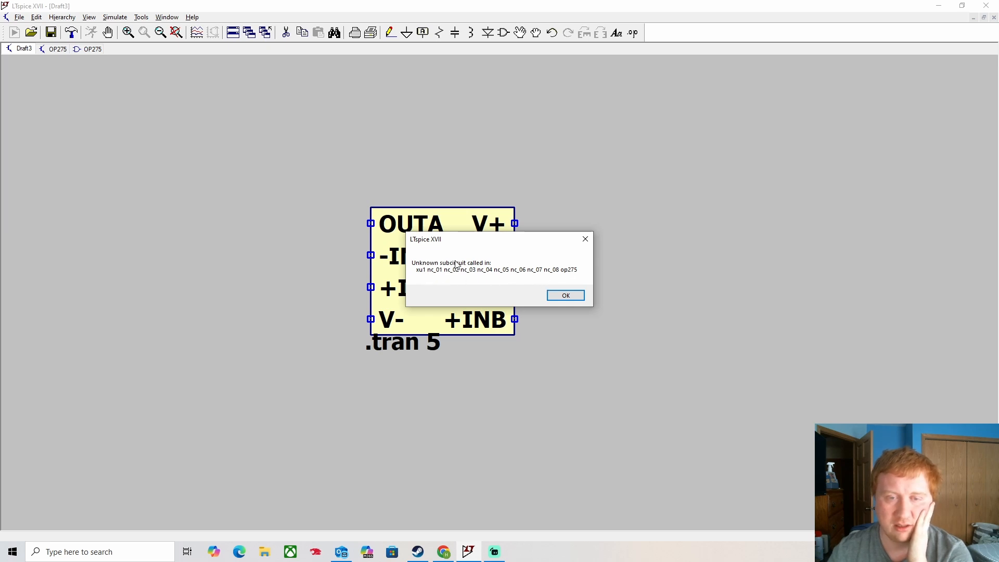
pyautogui.click(585, 241)
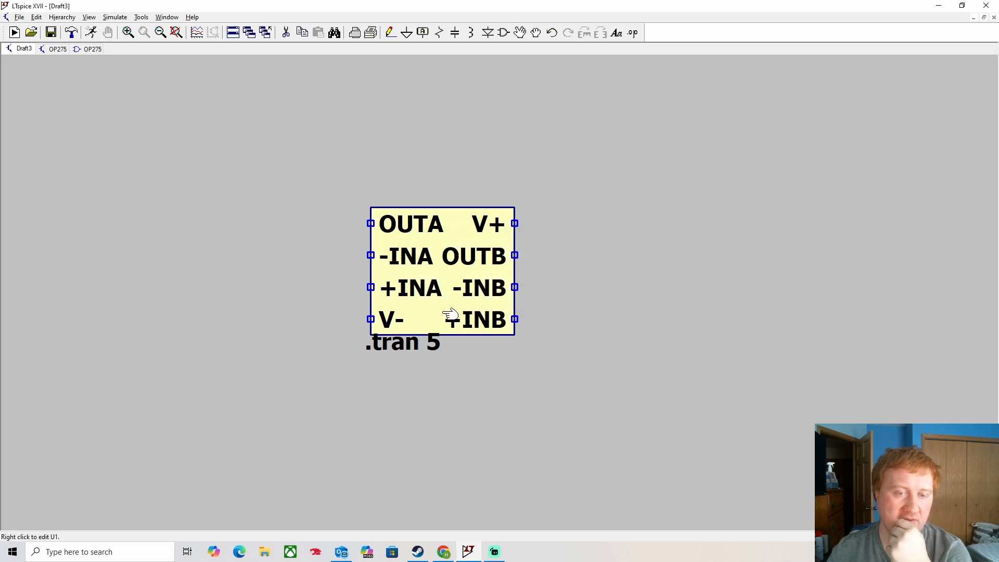
# - Check U1's attributes (prefix X, value OP275), then pick up the .tran 5 directive to move it
pyautogui.rightClick(459, 217)
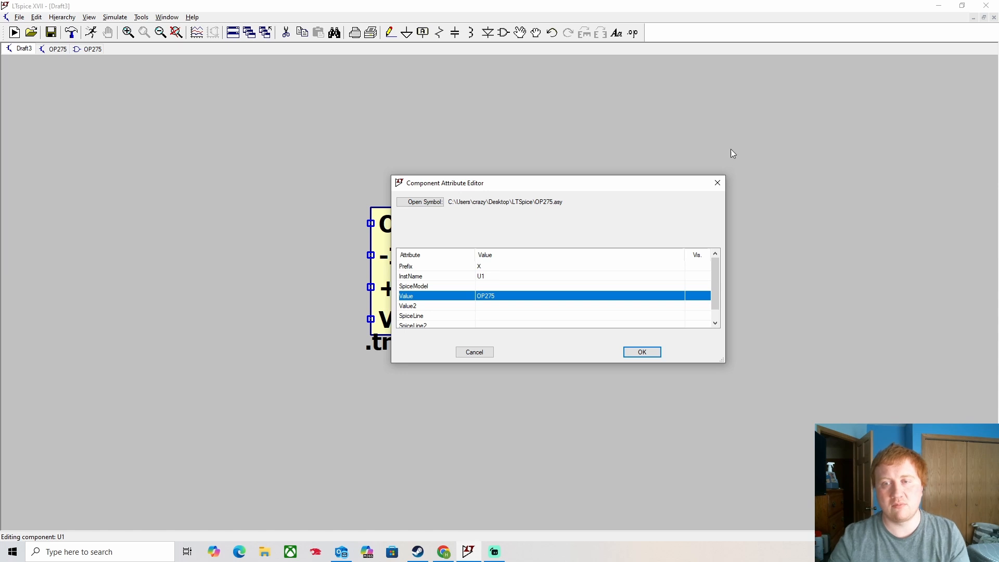
pyautogui.click(718, 183)
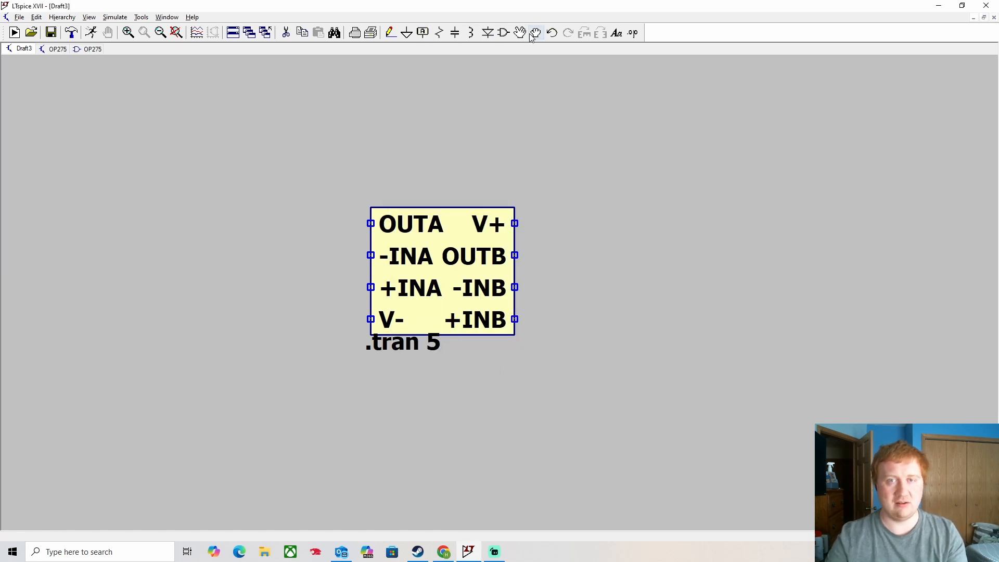
pyautogui.click(503, 32)
pyautogui.press('Return')
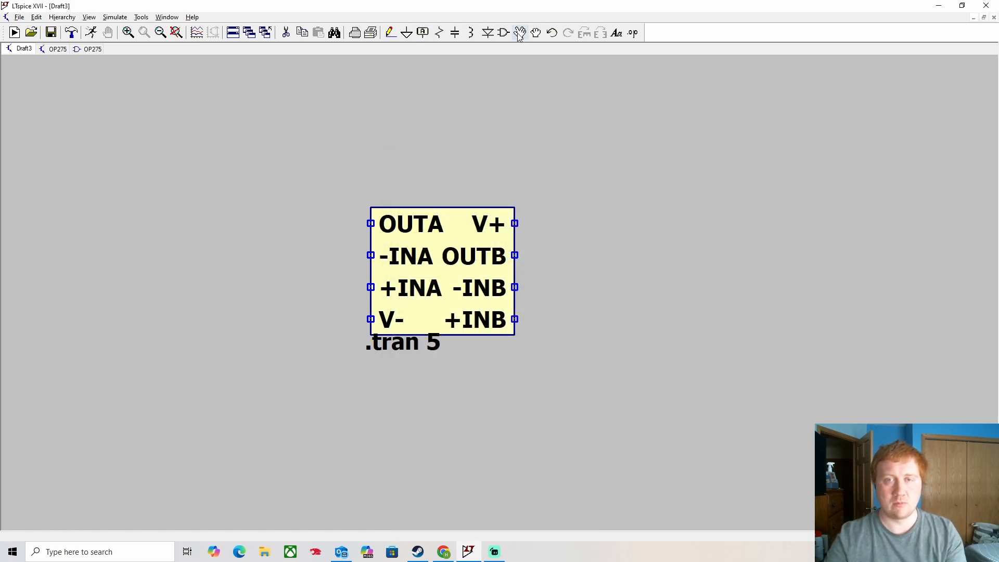
# - Drop .tran 5 lower and place a corrected .lib SPICE directive below the symbol
pyautogui.click(361, 423)
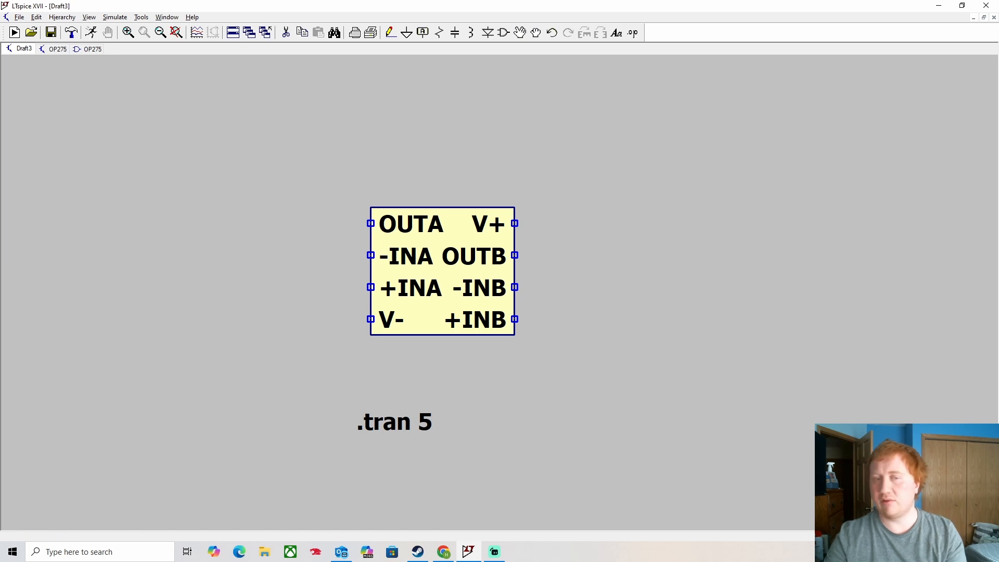
pyautogui.press('.')
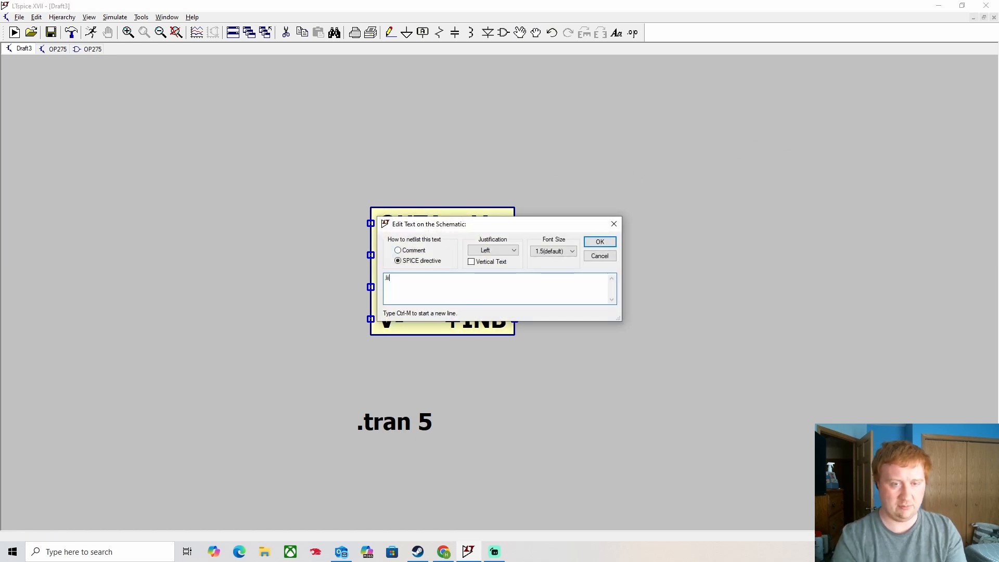
pyautogui.write('lib')
pyautogui.press('Return')
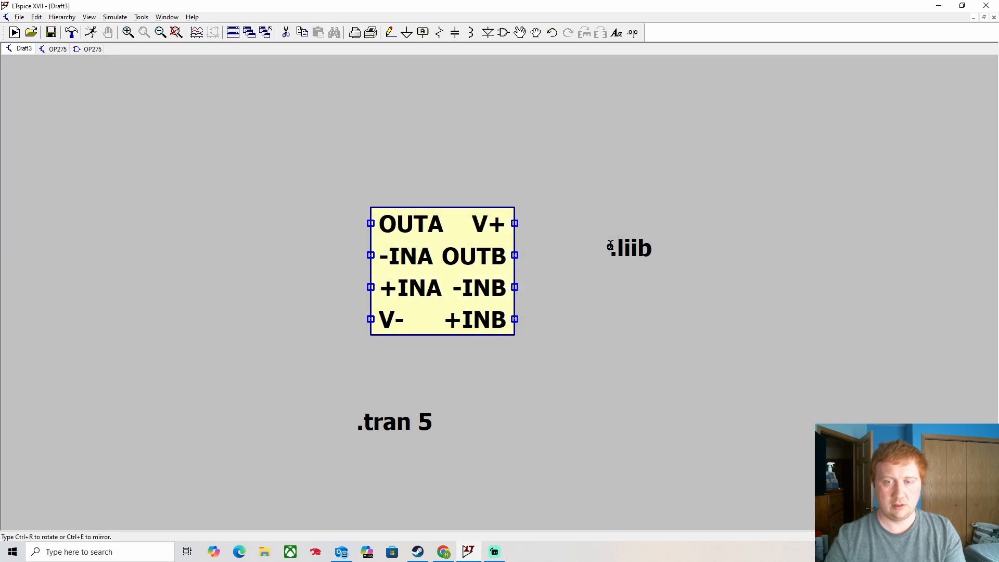
pyautogui.click(551, 483)
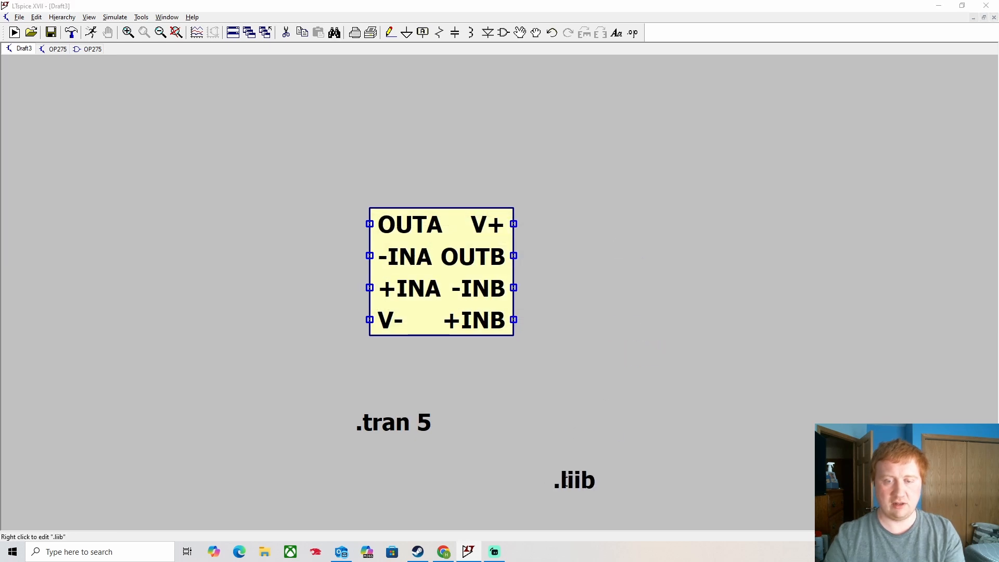
pyautogui.rightClick(567, 484)
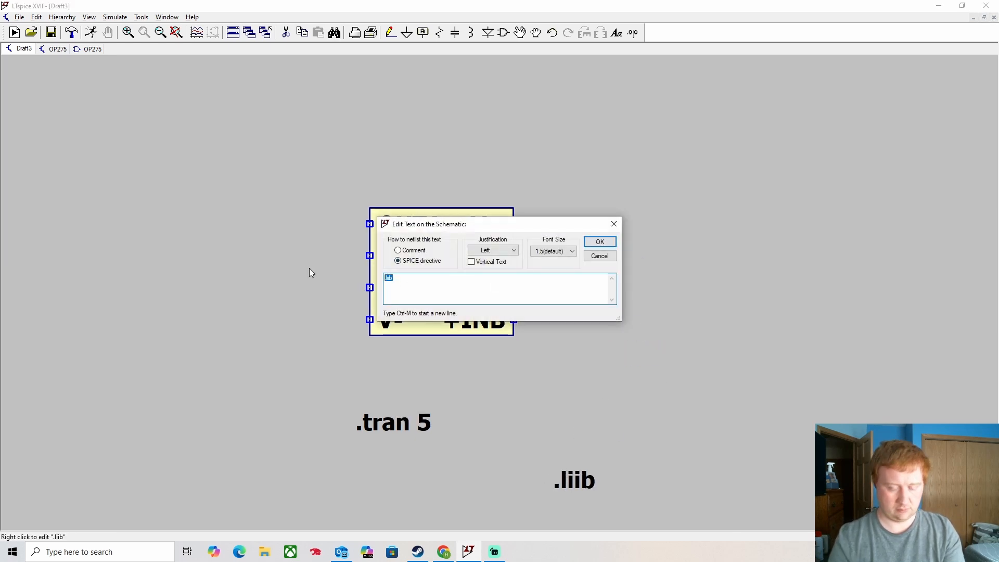
pyautogui.press('BackSpace')
pyautogui.write('.l')
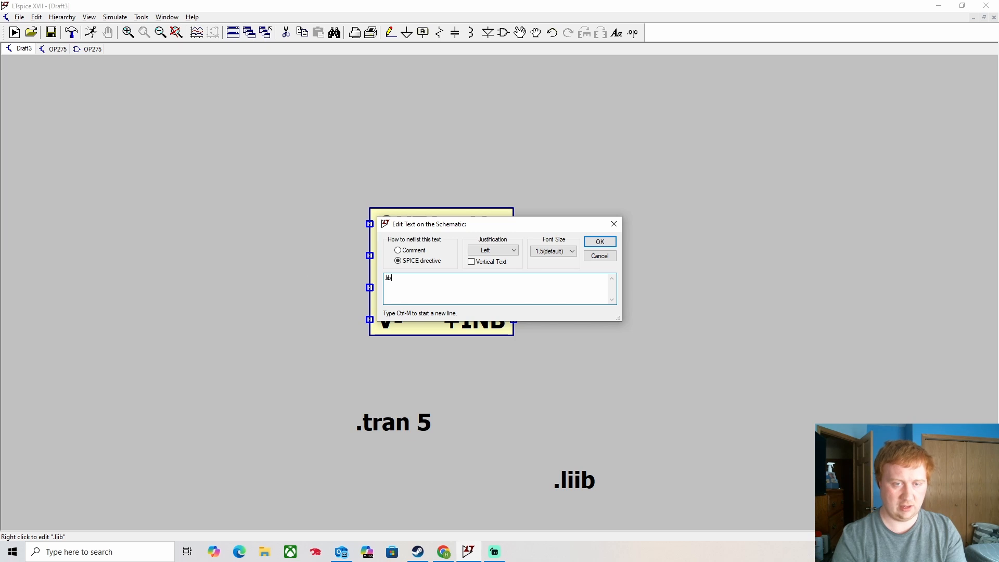
pyautogui.press('Return')
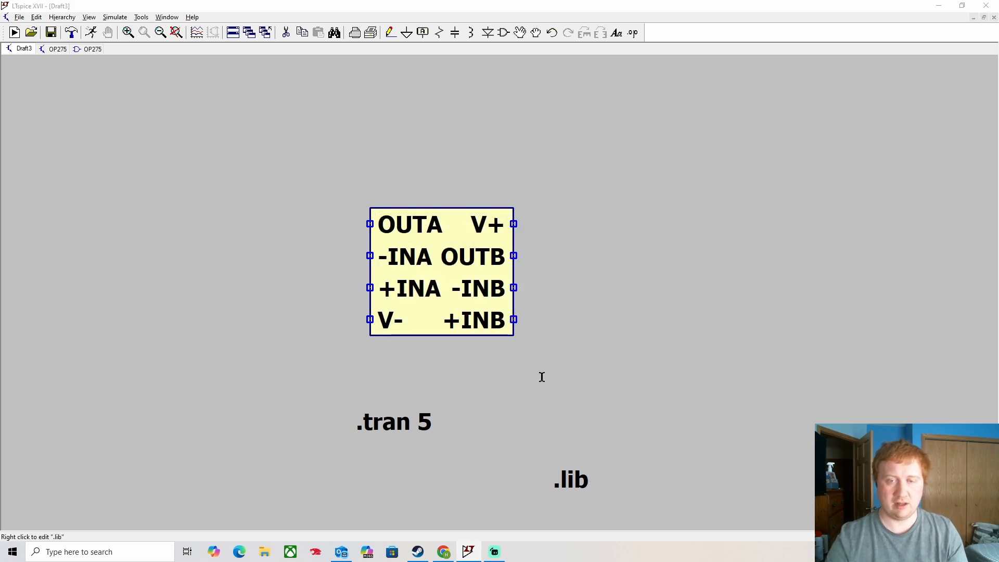
# - Point the .lib directive at OP275.lib in the Desktop LTSpice folder
pyautogui.click(588, 297)
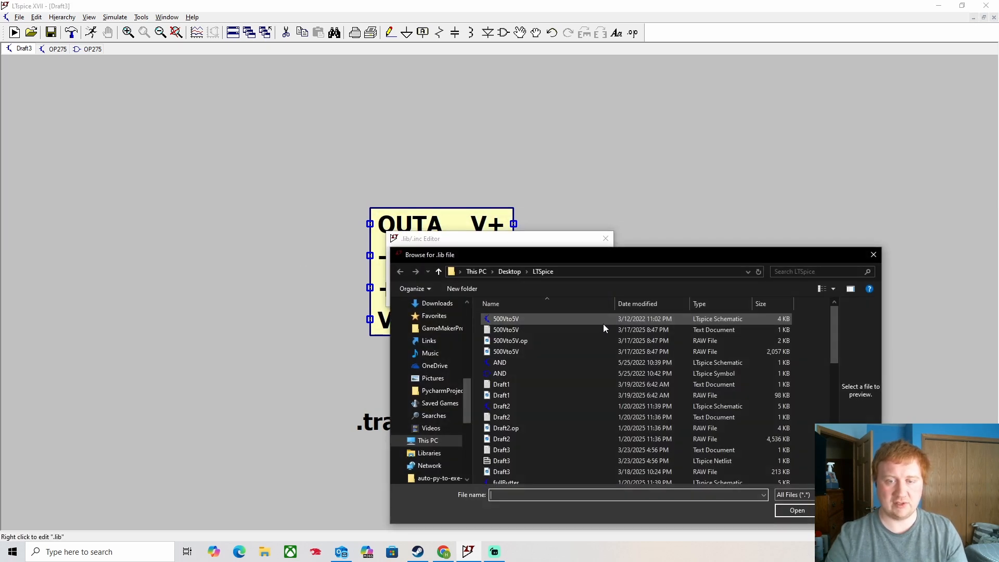
pyautogui.click(535, 446)
pyautogui.click(786, 507)
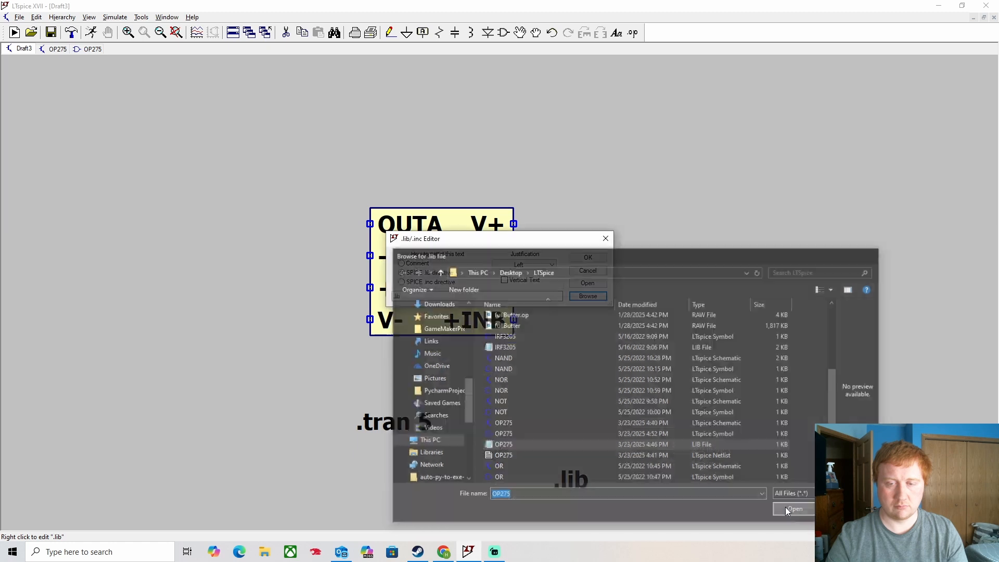
pyautogui.click(585, 258)
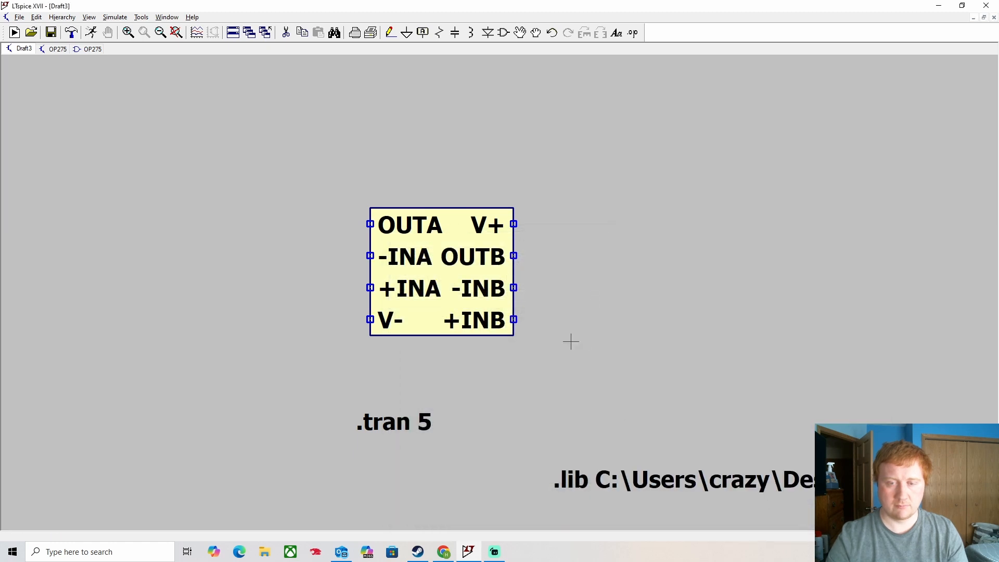
pyautogui.scroll(1, 596, 333)
pyautogui.scroll(-3, 602, 336)
pyautogui.scroll(-1, 602, 336)
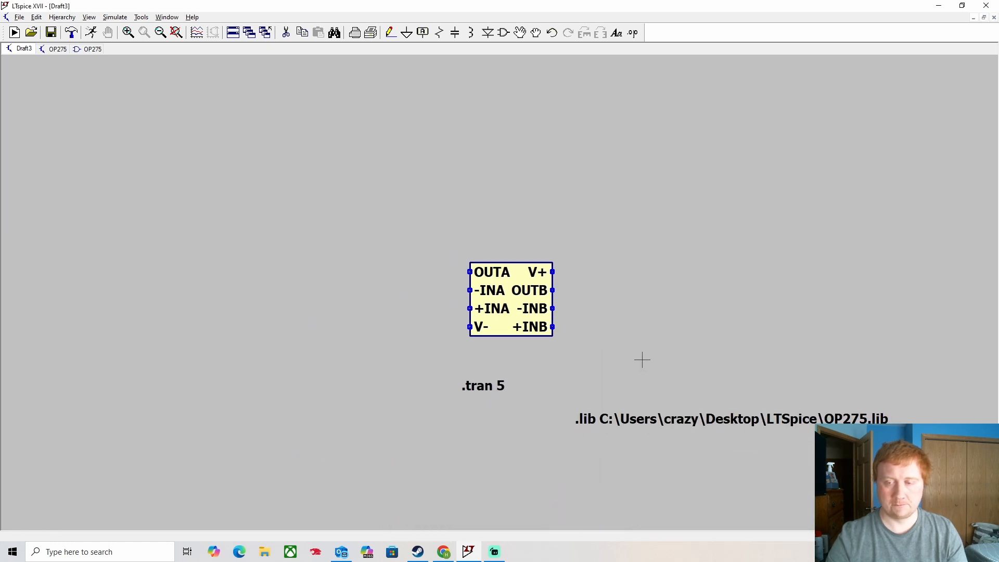
# - Run the Draft3 simulation, producing an empty 0–5 s waveform plot
pyautogui.click(91, 32)
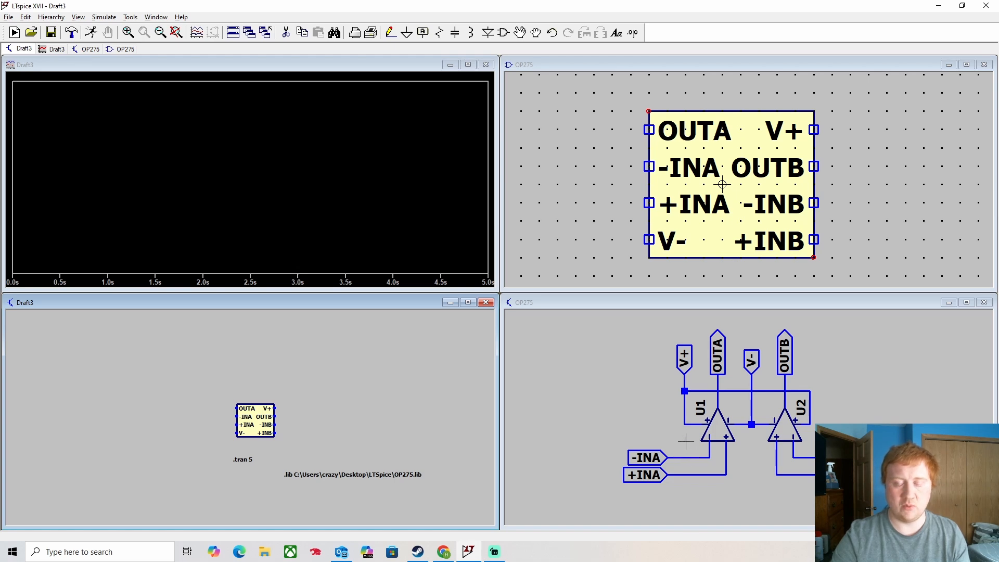
# - Find OP275.lib in the Desktop LTSpice folder and open it in Notepad++
pyautogui.click(265, 551)
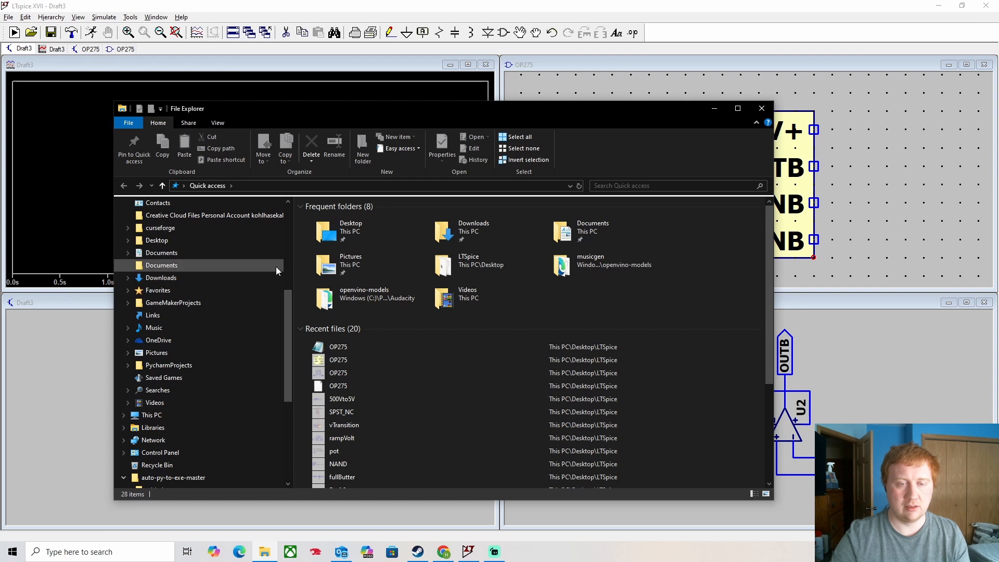
pyautogui.scroll(-3, 410, 356)
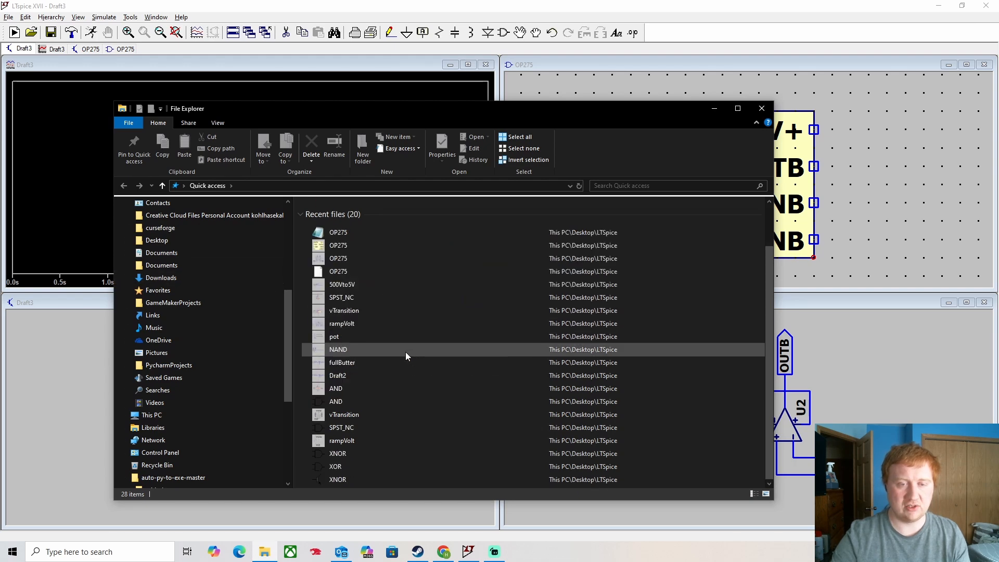
pyautogui.scroll(2, 387, 358)
pyautogui.scroll(-2, 428, 392)
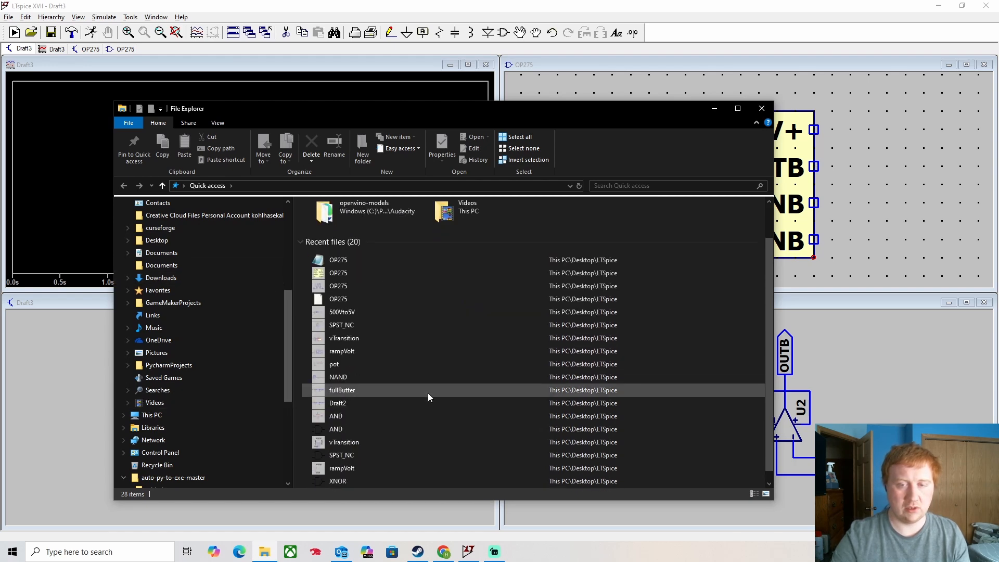
pyautogui.scroll(3, 428, 392)
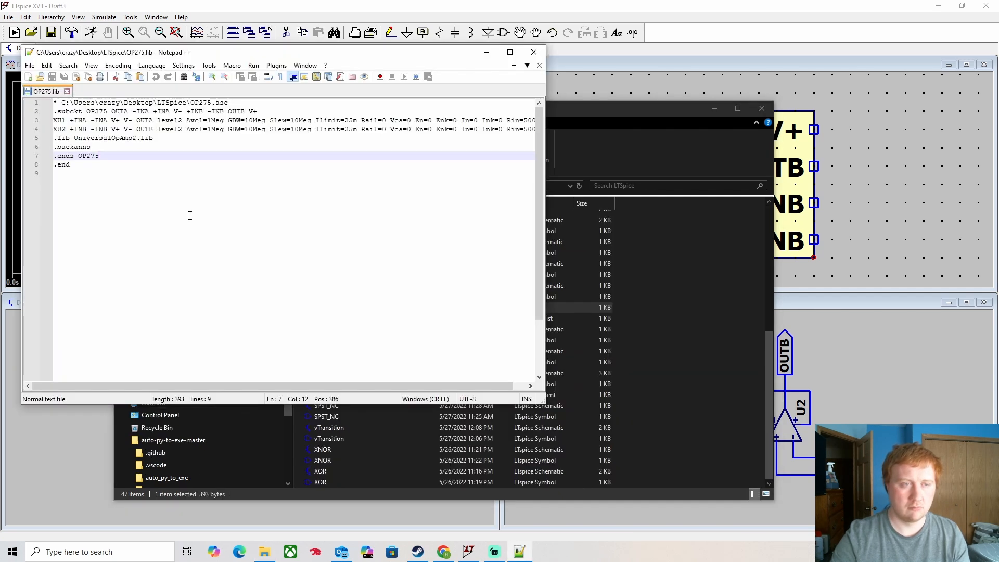
# - Review the .subckt OP275 pin order, including OUTB, in a widened Notepad++, then minimize it
pyautogui.moveTo(544, 223); pyautogui.dragTo(932, 222)
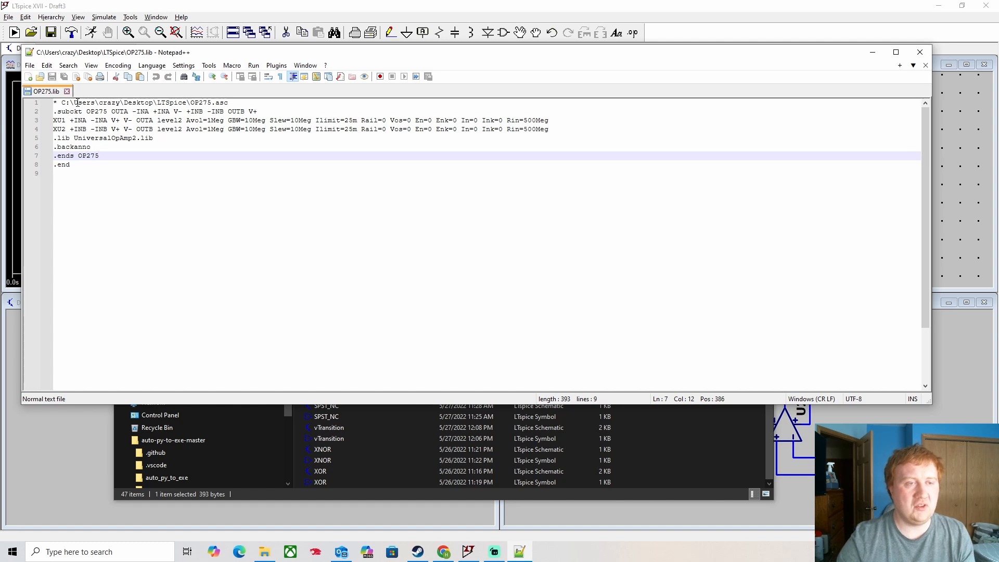
pyautogui.click(283, 112)
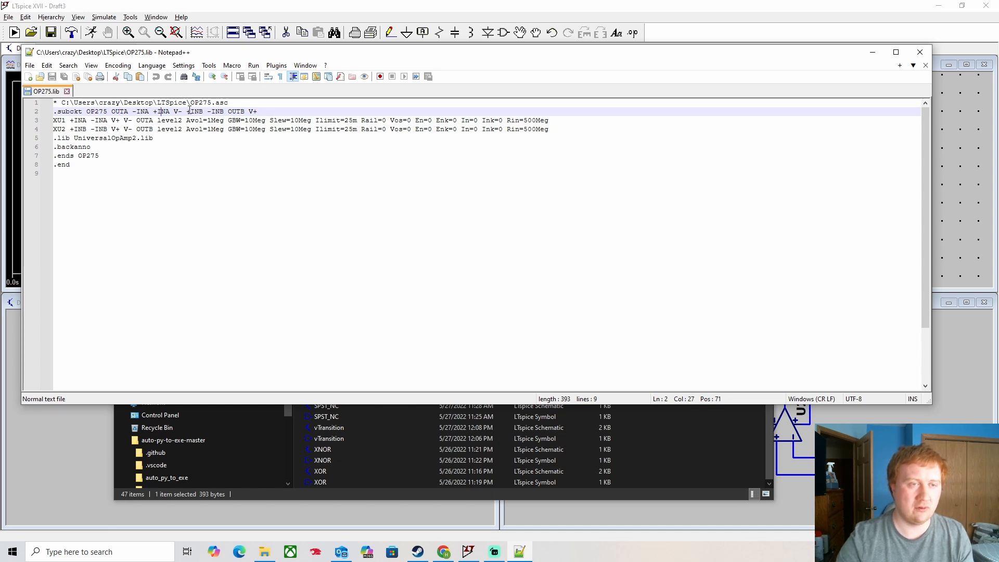
pyautogui.click(237, 112)
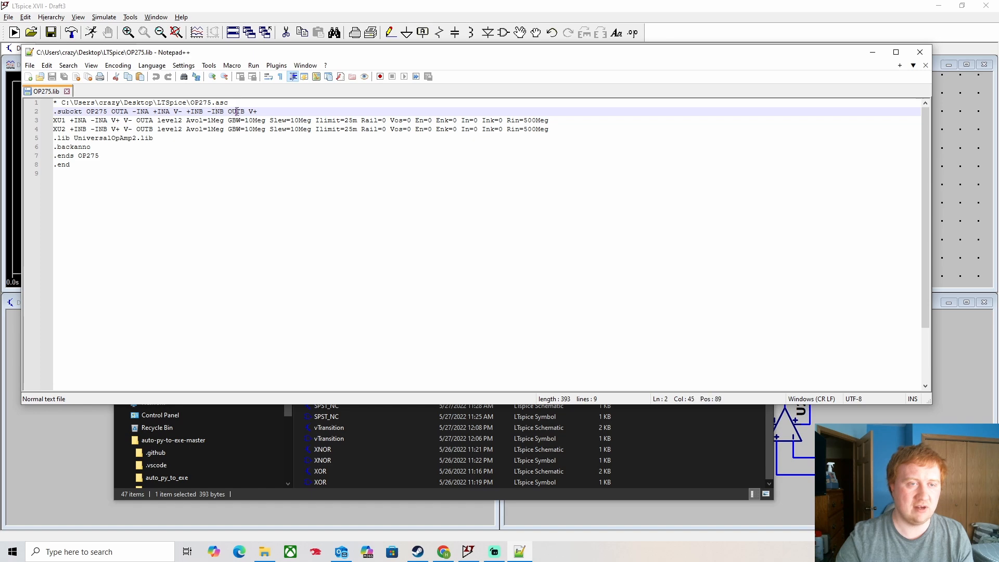
pyautogui.moveTo(432, 47); pyautogui.dragTo(431, 95)
pyautogui.click(871, 107)
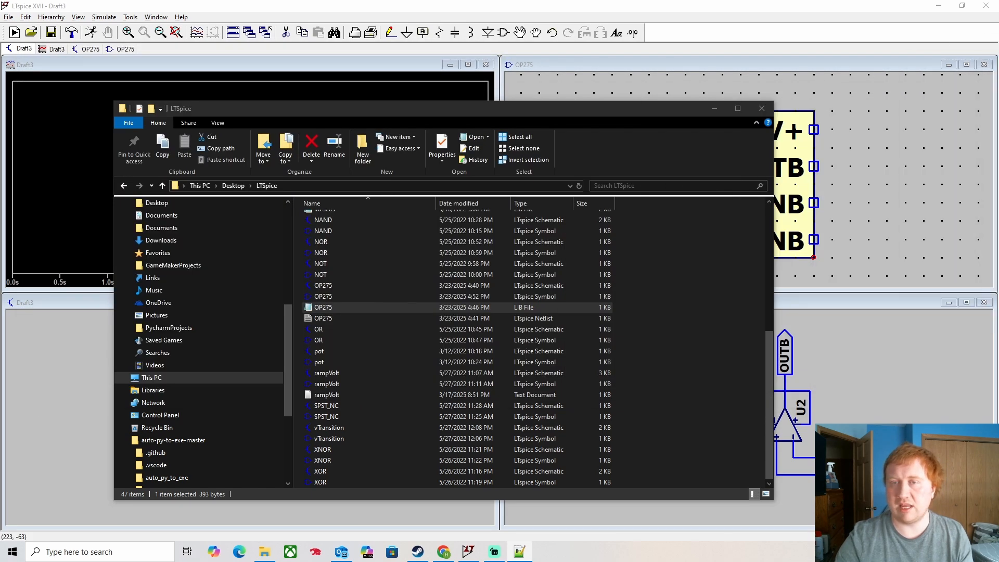
# - Minimize File Explorer and make LTspice's OP275 subcircuit schematic the active window
pyautogui.click(715, 108)
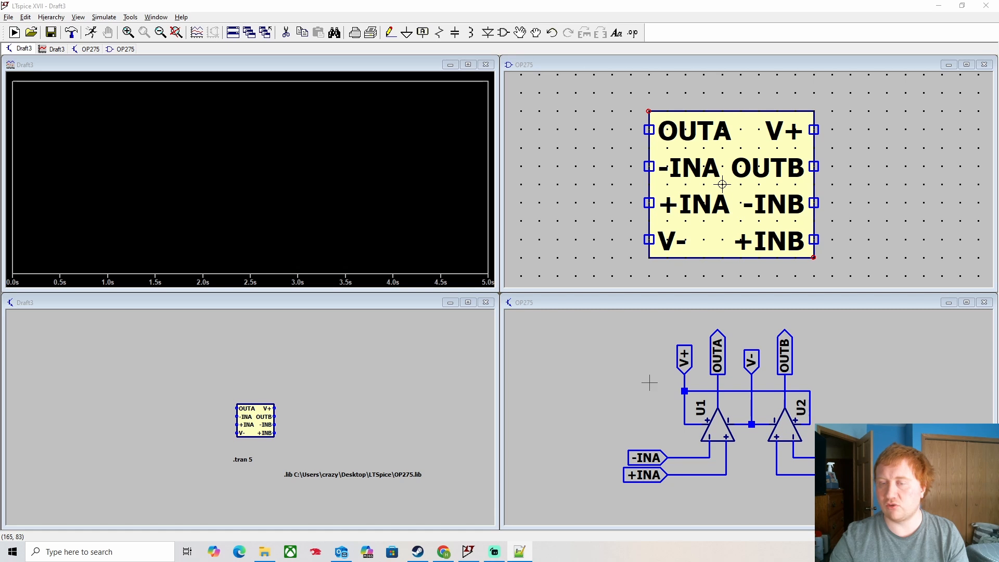
pyautogui.click(623, 382)
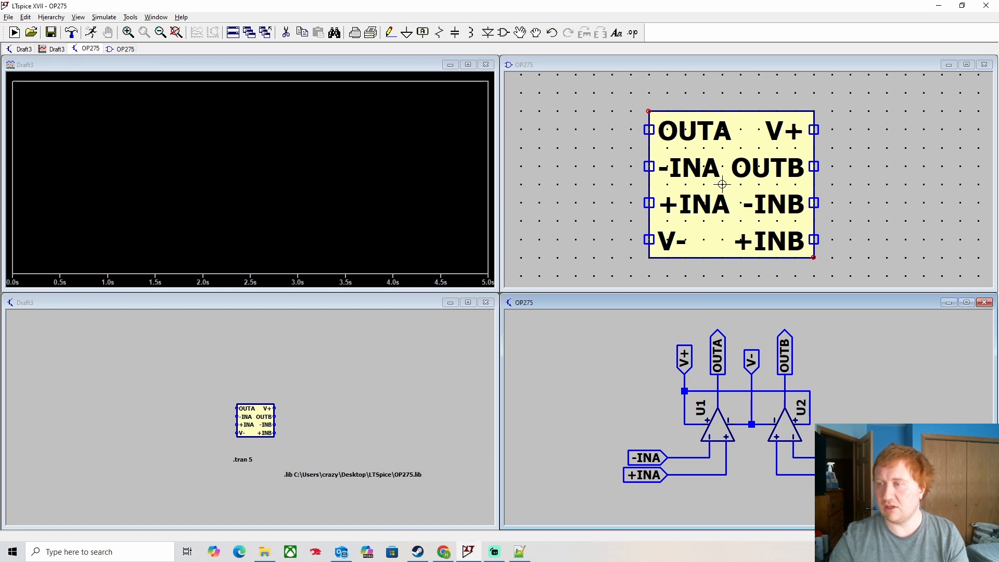
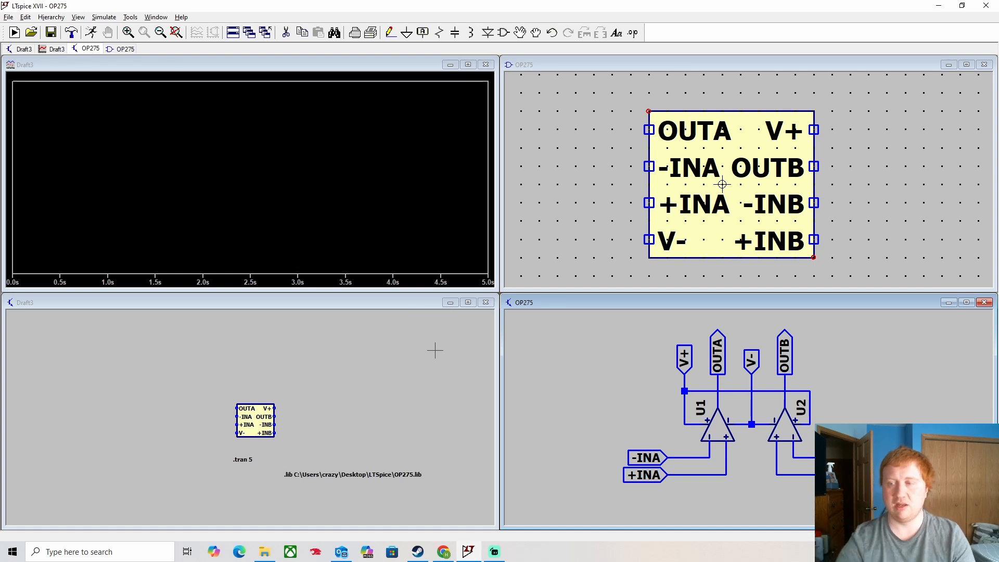
# - Close both OP275 windows and the empty waveform plot, leaving Draft3 maximized
pyautogui.click(984, 64)
pyautogui.click(985, 302)
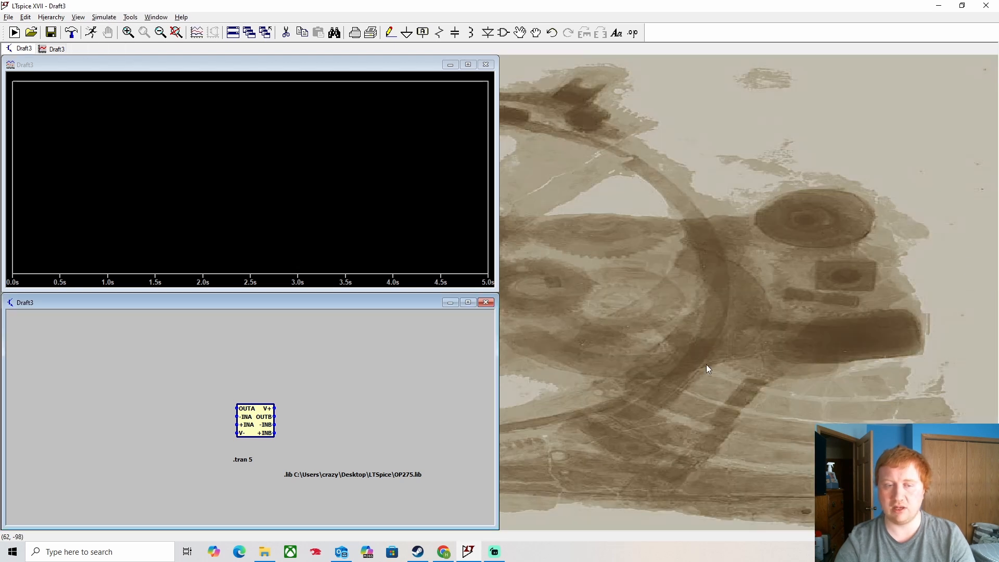
pyautogui.click(485, 65)
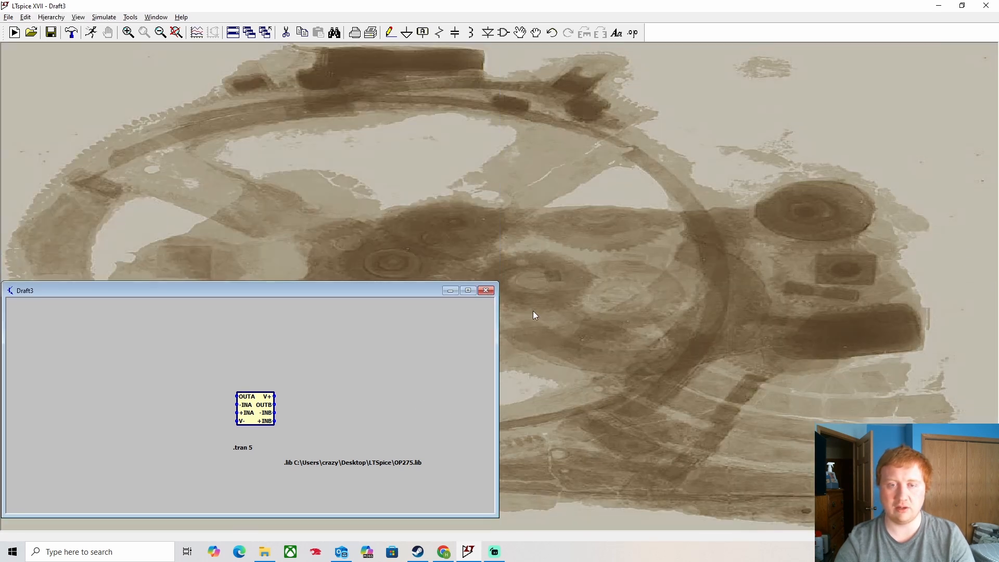
pyautogui.click(468, 291)
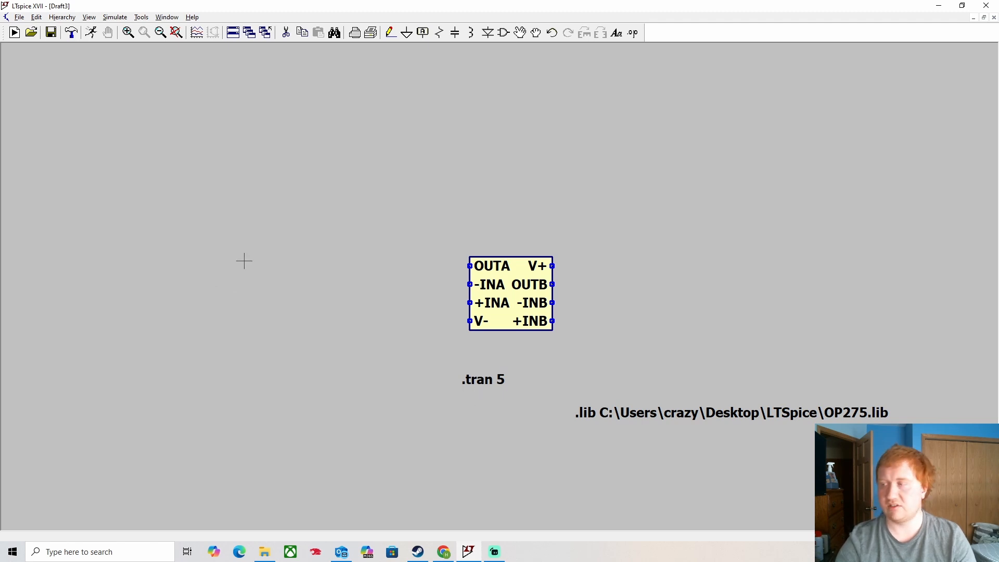
pyautogui.click(506, 38)
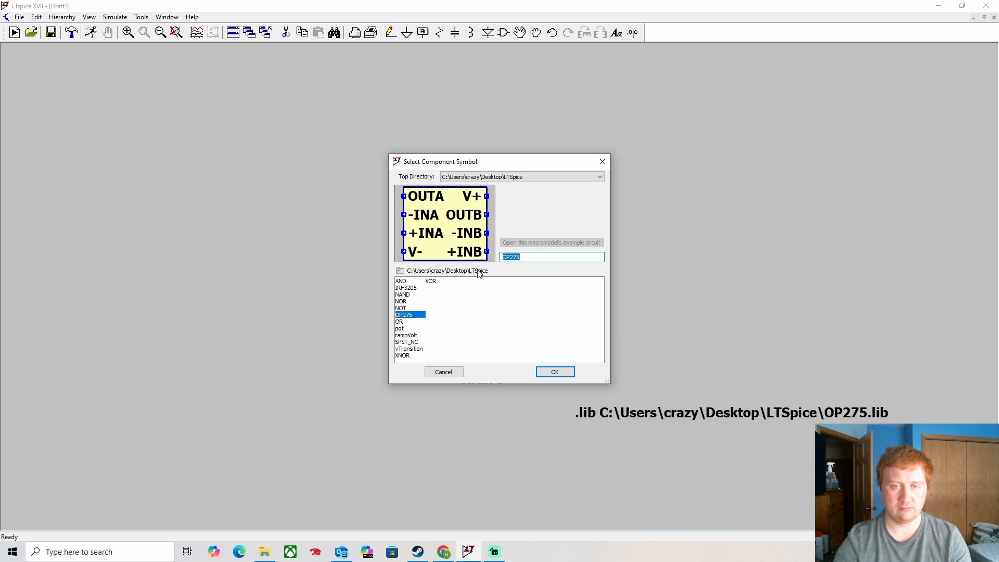
# - Place a voltage source V1 left of the op-amp and set its value to .1
pyautogui.click(495, 177)
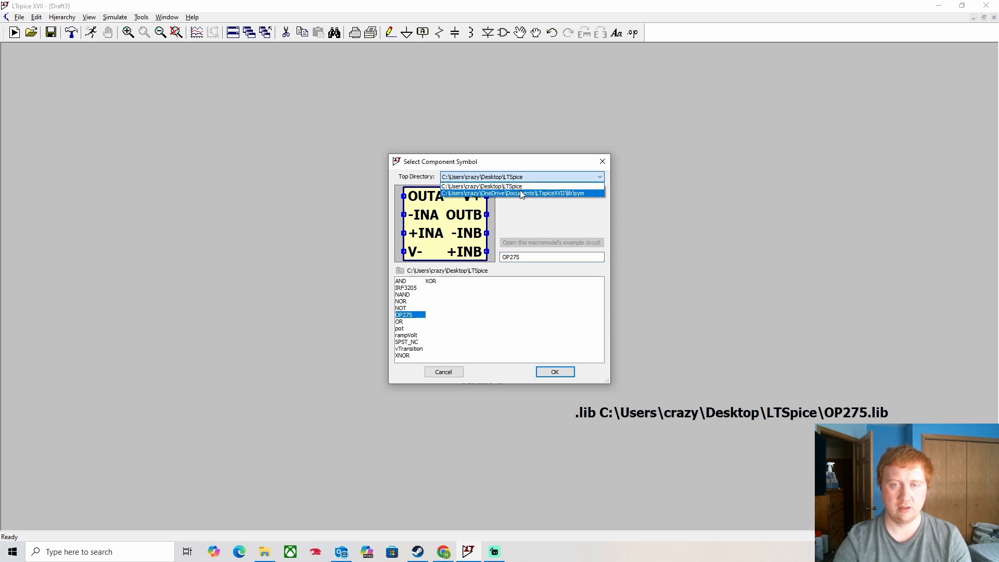
pyautogui.click(521, 193)
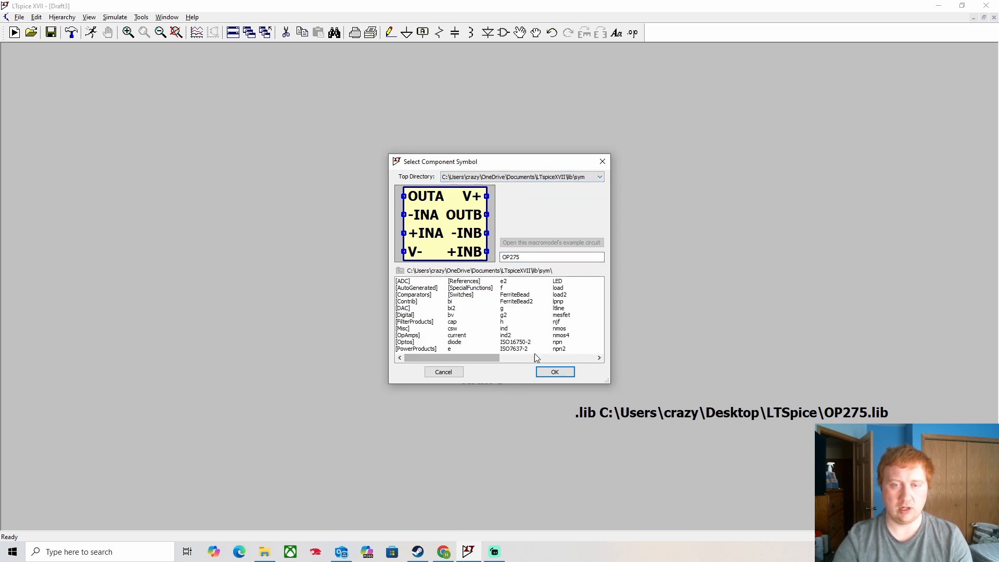
pyautogui.doubleClick(543, 257)
pyautogui.write('vo')
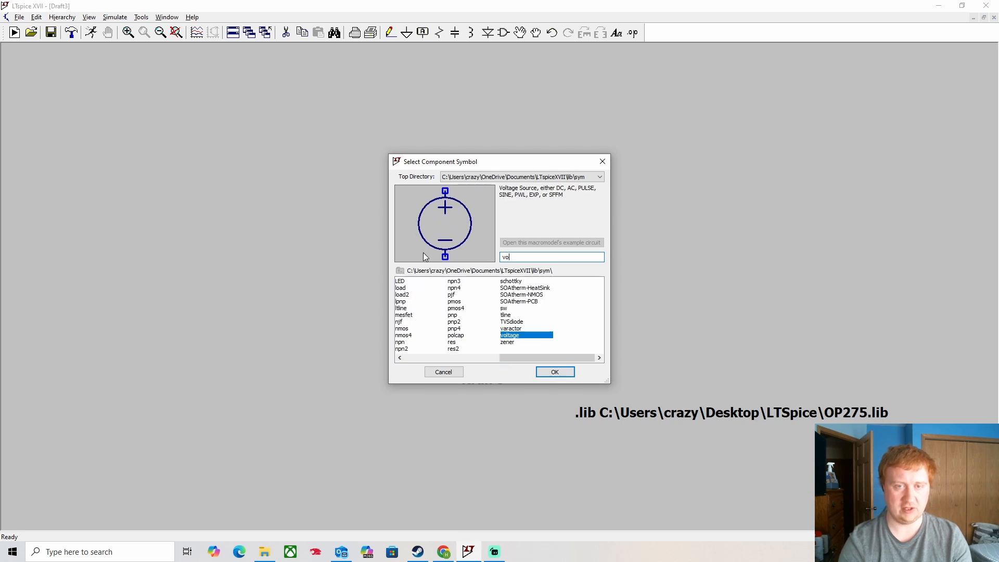
pyautogui.press('Return')
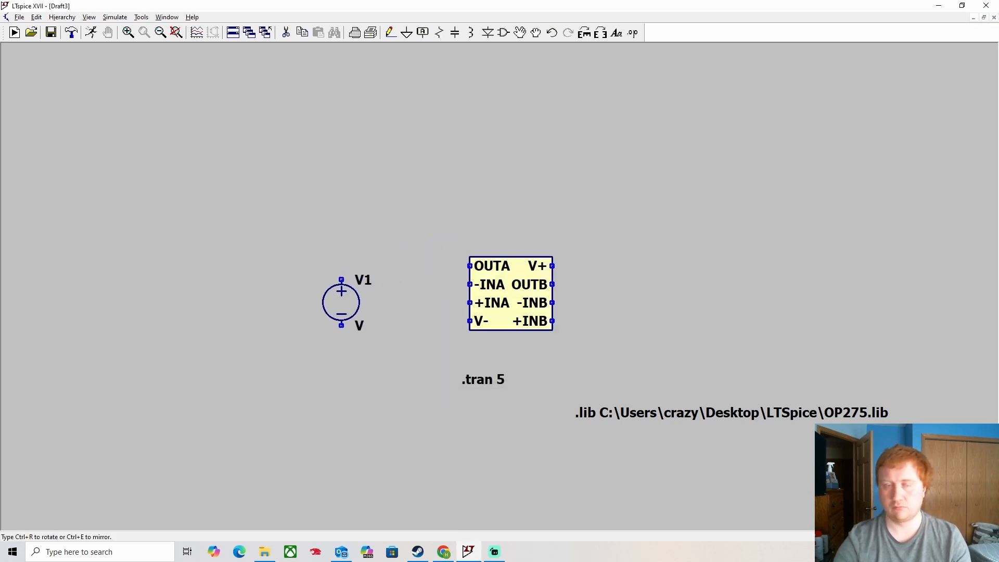
pyautogui.click(344, 308)
pyautogui.press('Escape')
pyautogui.rightClick(345, 308)
pyautogui.write('.')
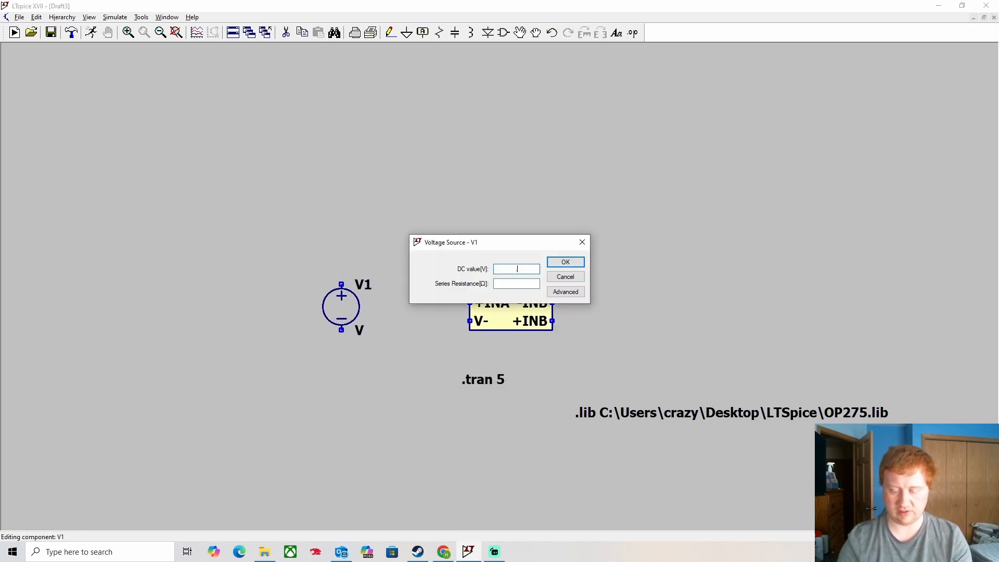
pyautogui.write('1')
pyautogui.press('Return')
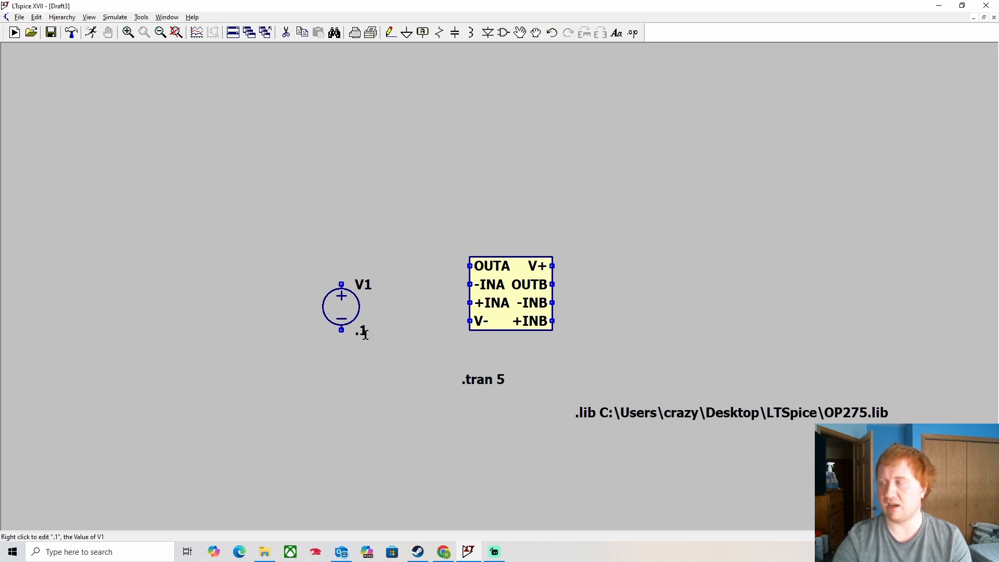
# - Add a horizontal 100 Ω resistor R1 between V1 and the op-amp
pyautogui.press('r')
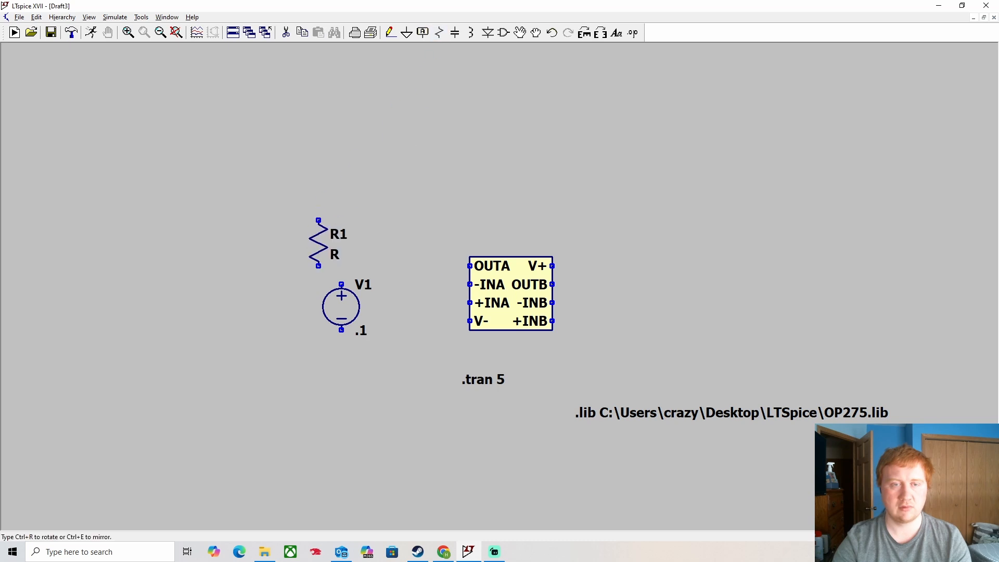
pyautogui.hotkey('ctrl', 'r')
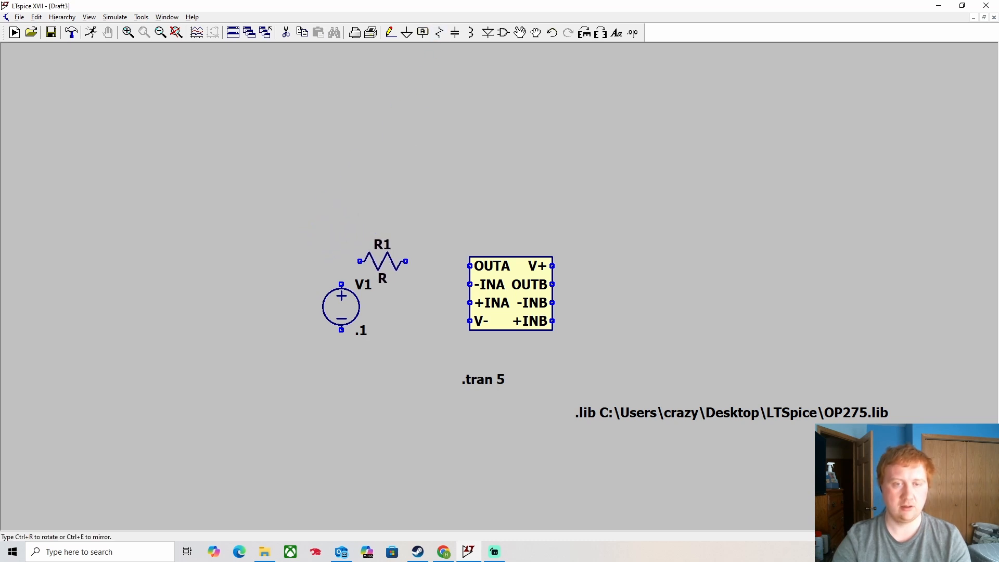
pyautogui.click(401, 265)
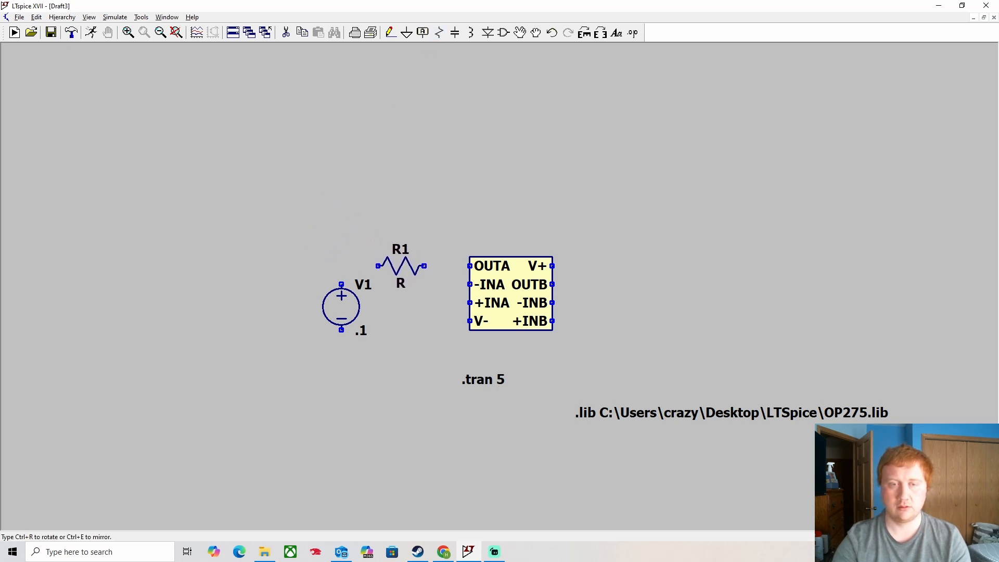
pyautogui.press('Escape')
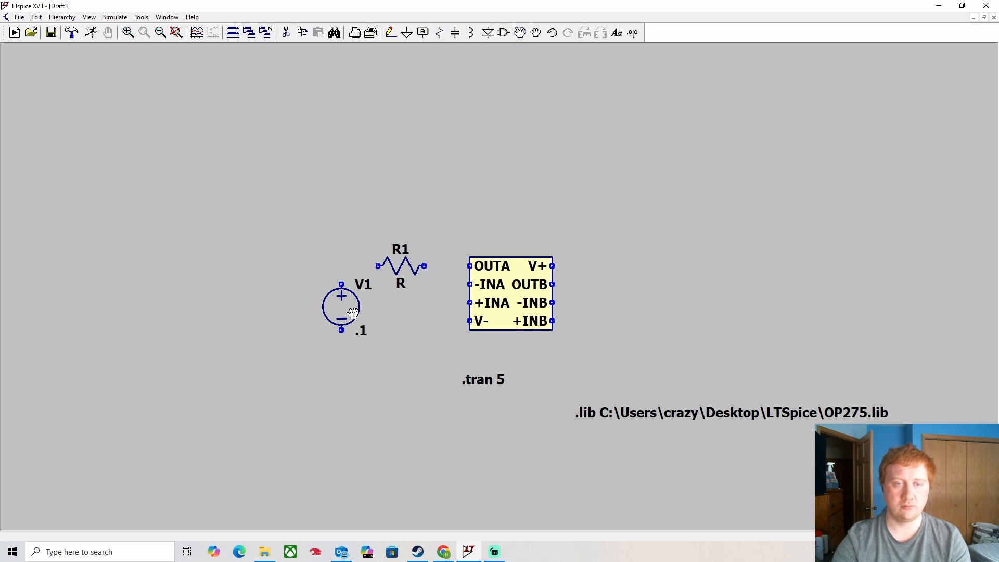
pyautogui.moveTo(357, 316); pyautogui.dragTo(347, 335)
pyautogui.rightClick(407, 261)
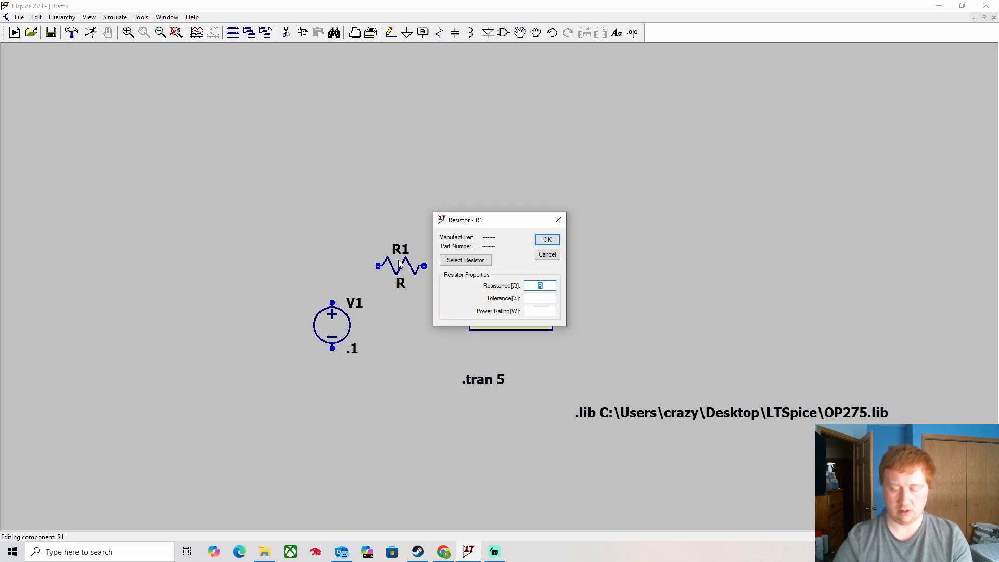
pyautogui.write('100')
pyautogui.press('Return')
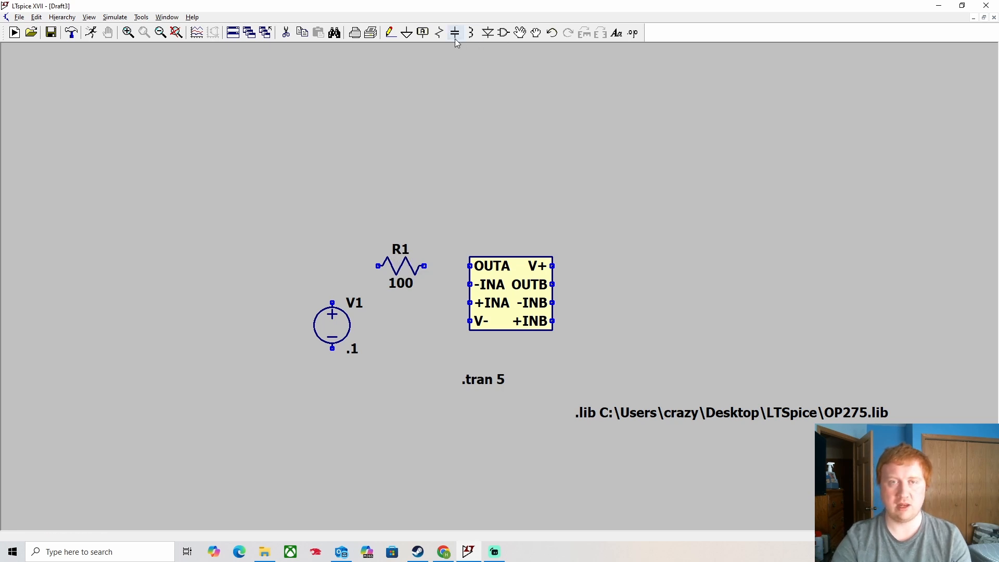
# - Place resistor R2 above R1 and set it to 1k
pyautogui.click(439, 32)
pyautogui.click(424, 198)
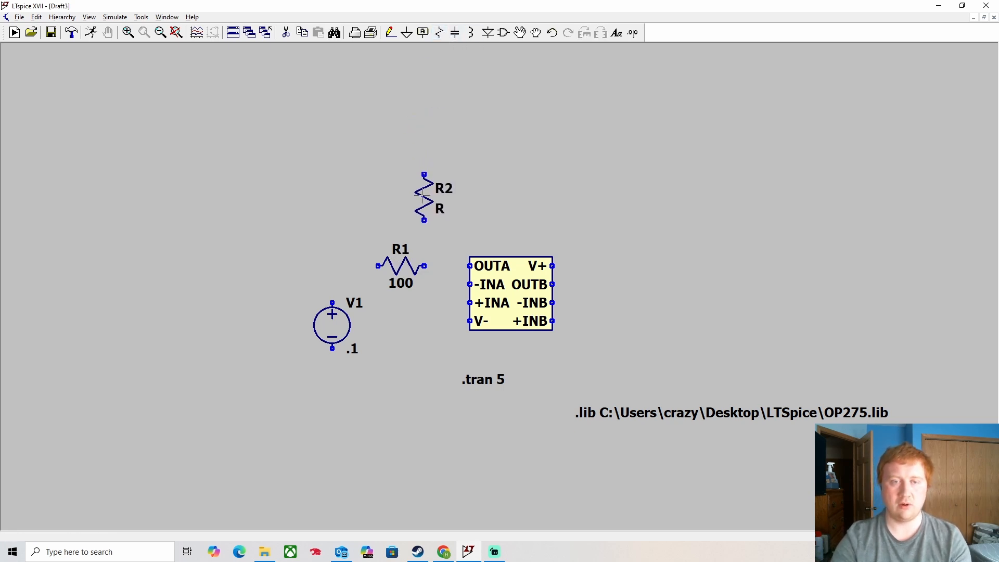
pyautogui.rightClick(424, 198)
pyautogui.write('1k')
pyautogui.press('Return')
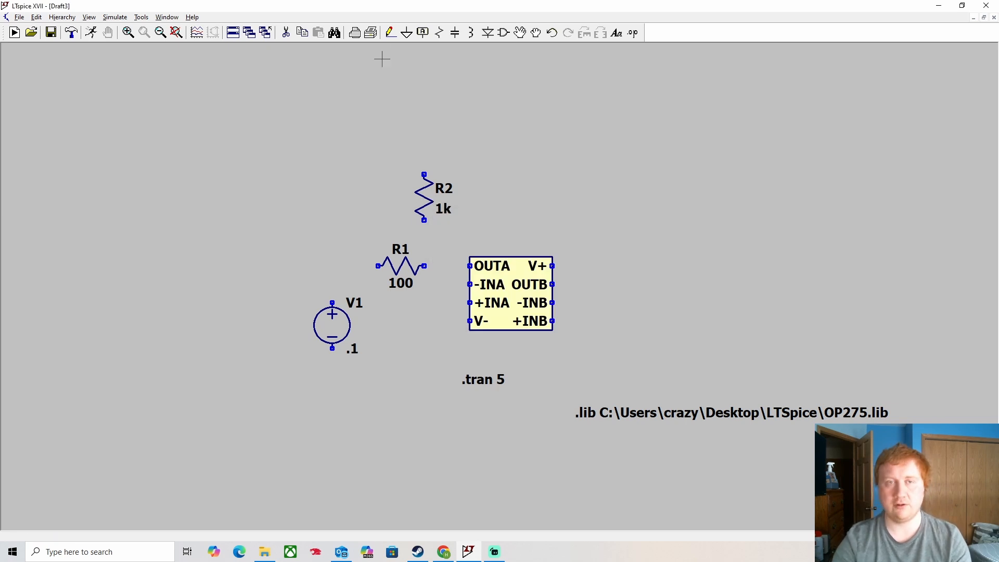
# - Draw a wire from R2 to OUTA, then undo the stray wires
pyautogui.click(391, 32)
pyautogui.click(424, 220)
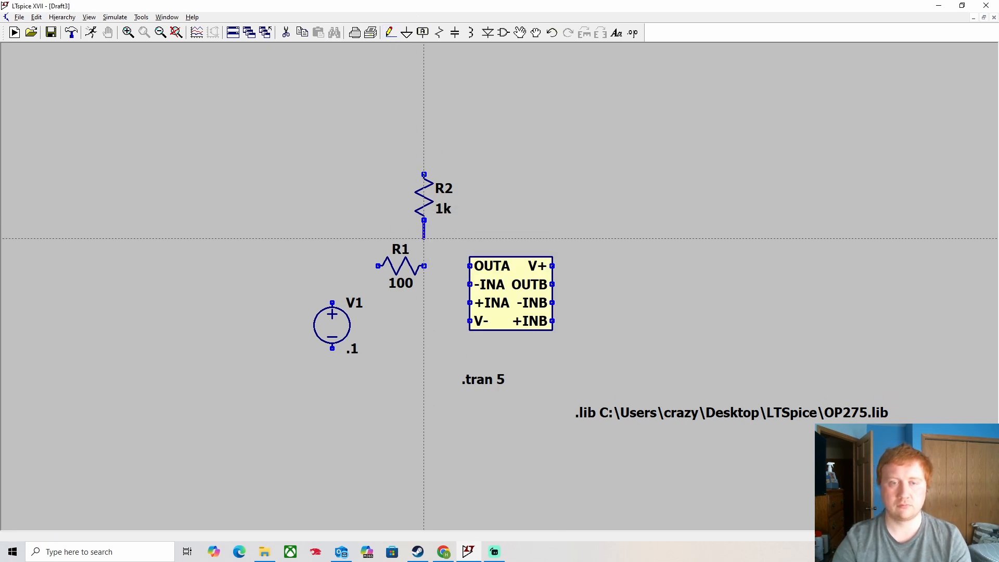
pyautogui.click(470, 265)
pyautogui.rightClick(470, 266)
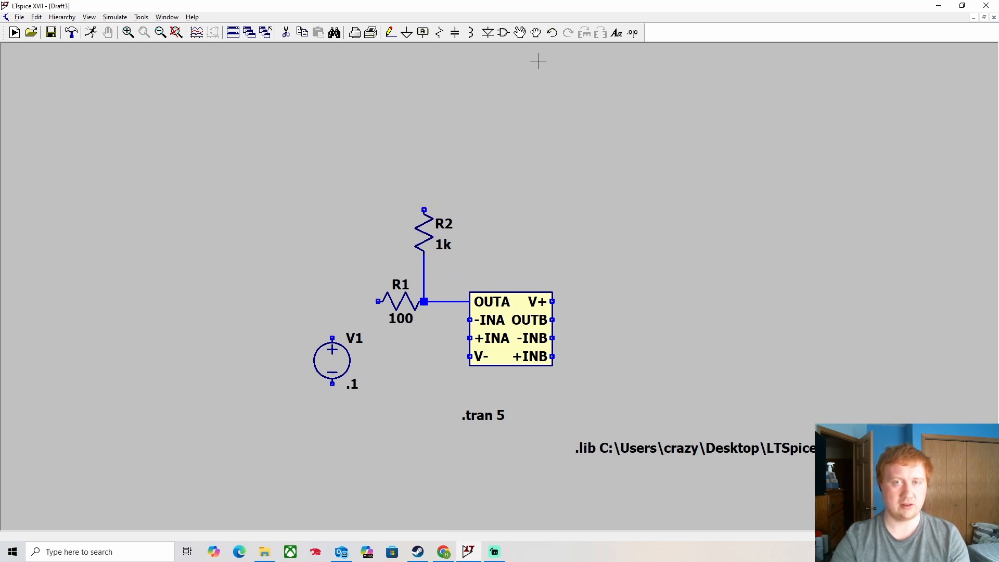
pyautogui.click(553, 32)
pyautogui.click(552, 33)
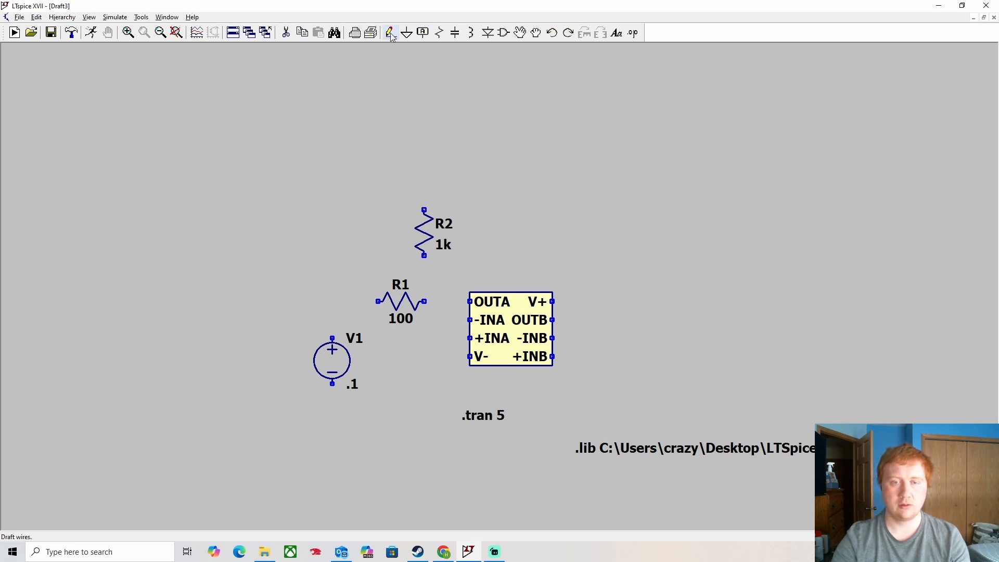
# - Move R1 level with -INA and wire V1 through R1 to the -INA pin
pyautogui.click(520, 33)
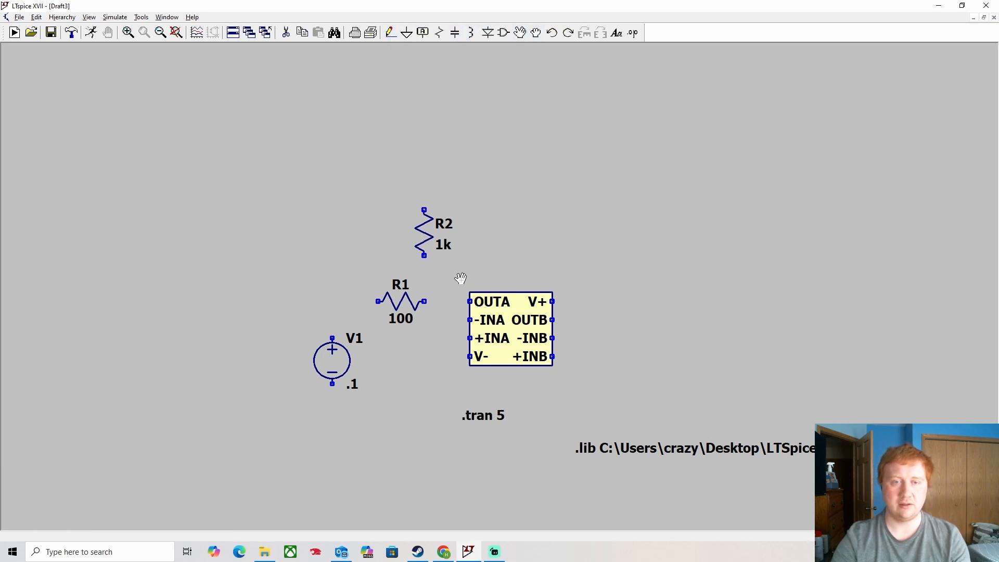
pyautogui.click(411, 301)
pyautogui.click(410, 320)
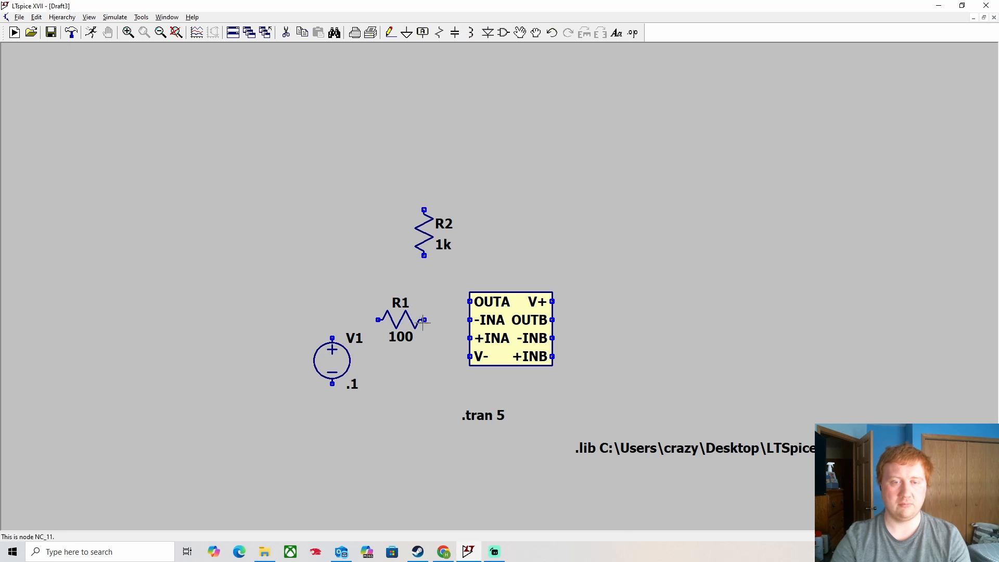
pyautogui.click(390, 33)
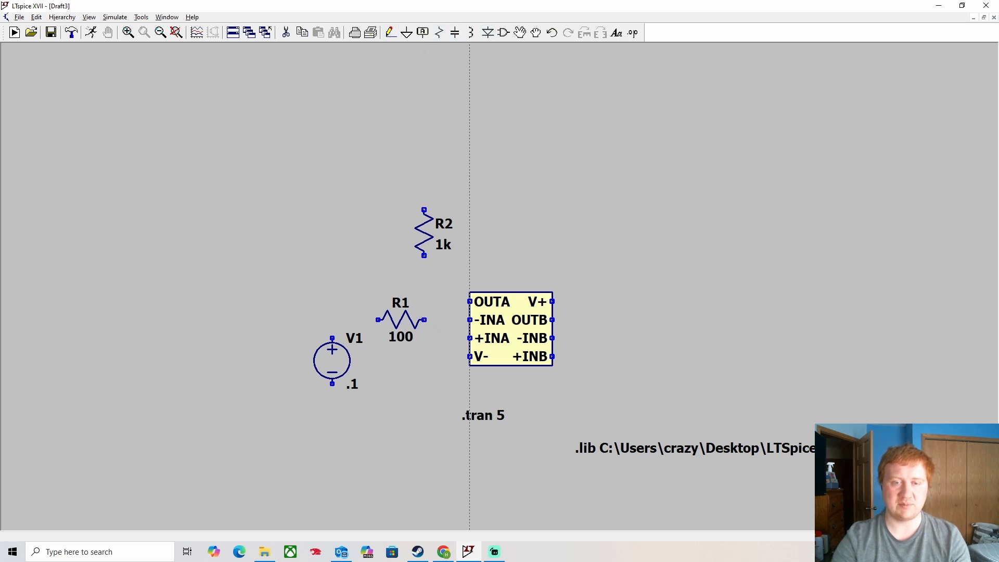
pyautogui.click(469, 320)
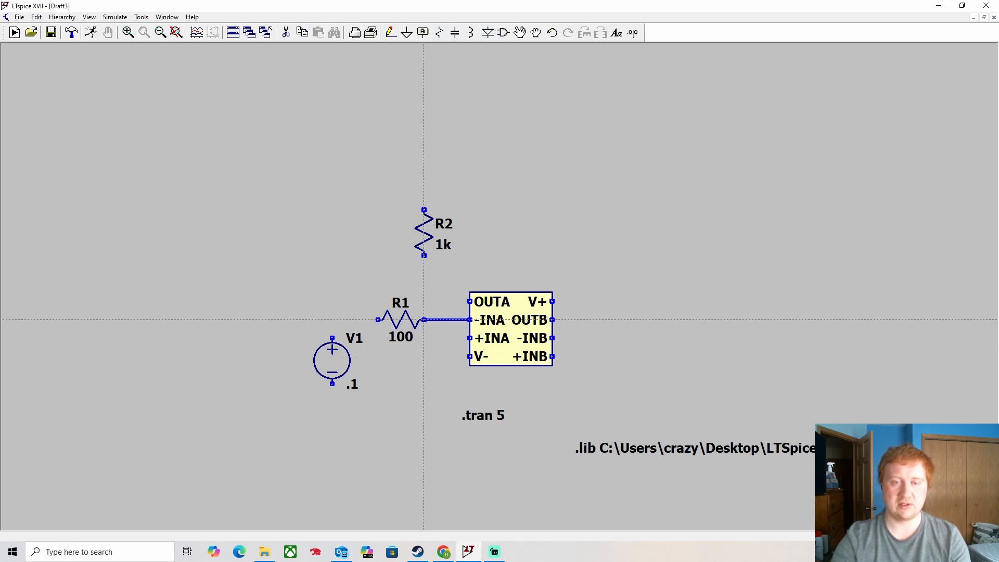
pyautogui.click(378, 320)
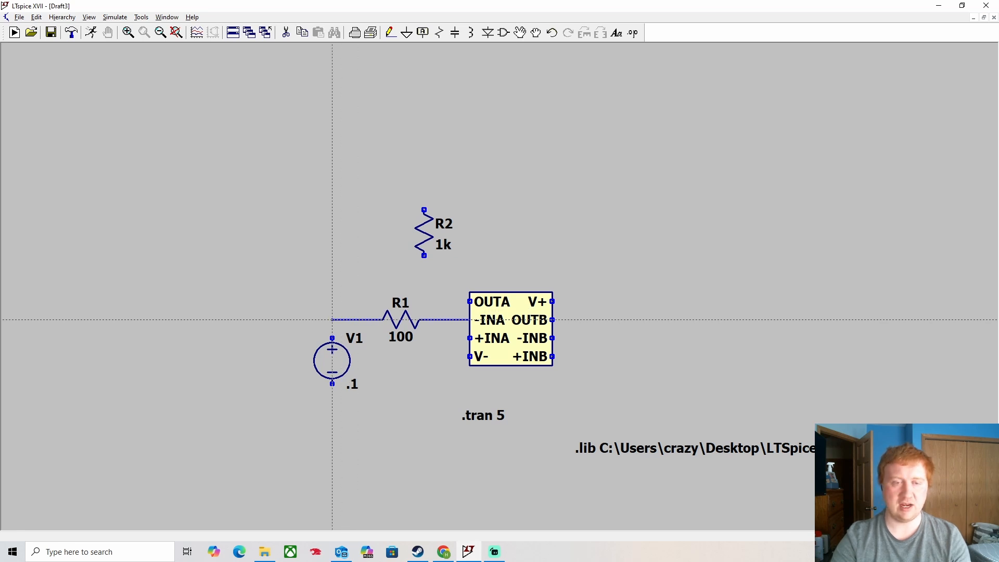
pyautogui.click(332, 339)
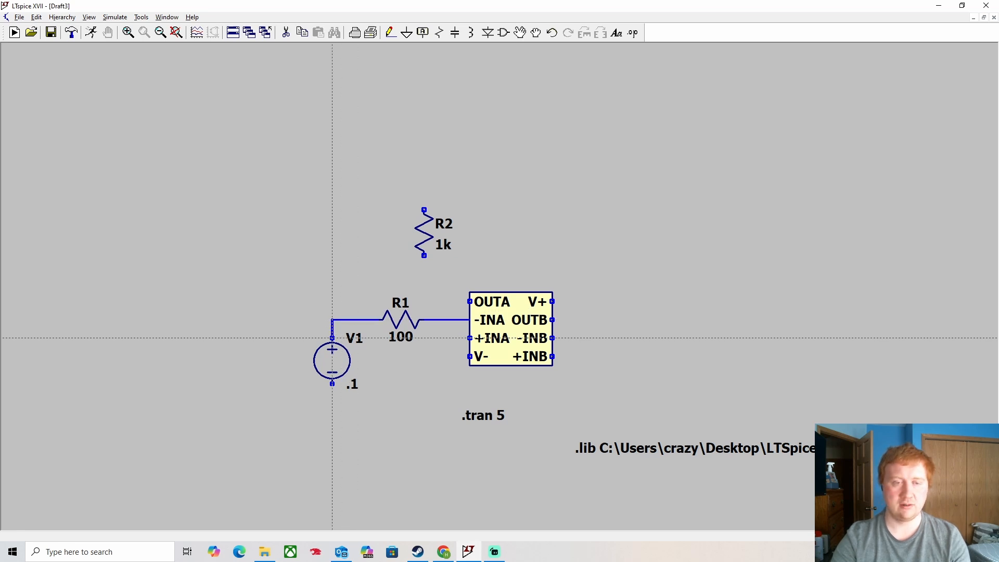
# - Wire R2 from the -INA node back to OUTA, with a stub above R2
pyautogui.click(424, 320)
pyautogui.click(424, 255)
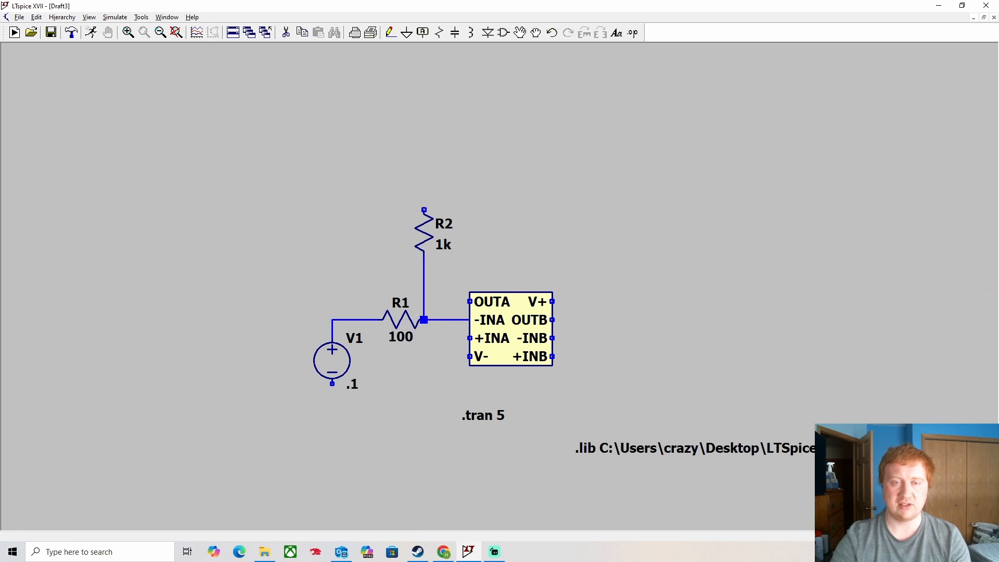
pyautogui.click(424, 210)
pyautogui.click(461, 191)
pyautogui.click(470, 301)
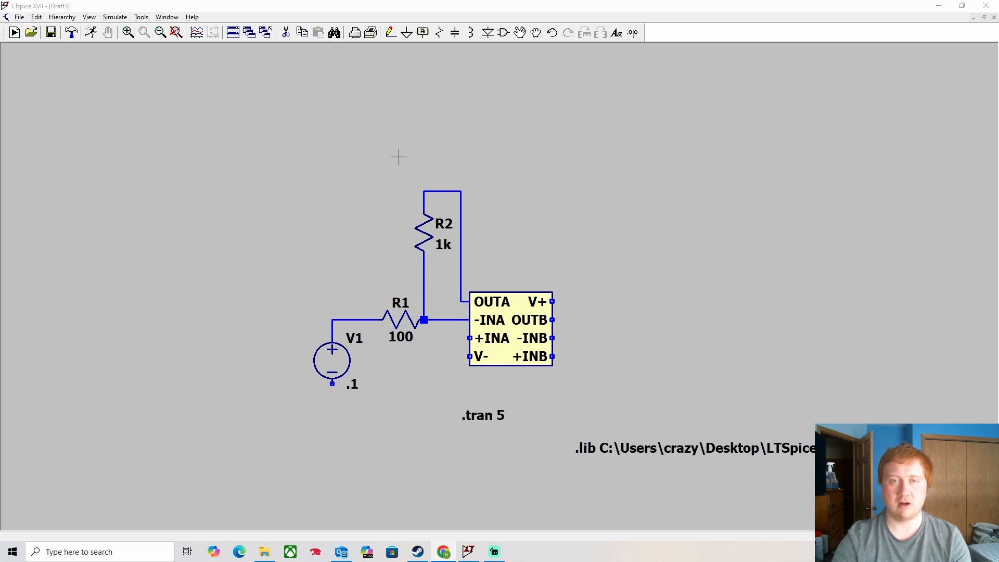
pyautogui.click(390, 33)
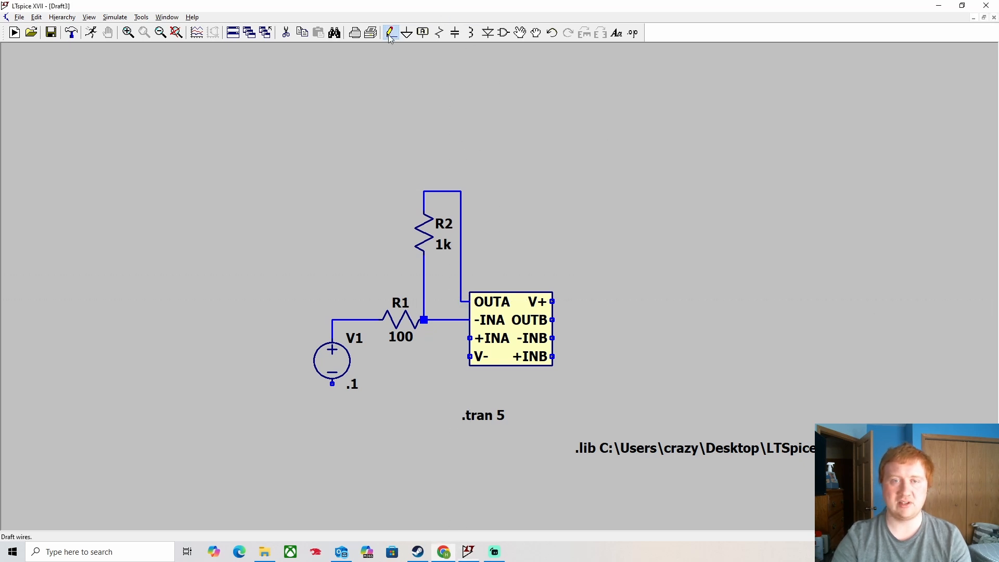
pyautogui.click(462, 173)
pyautogui.press('Escape')
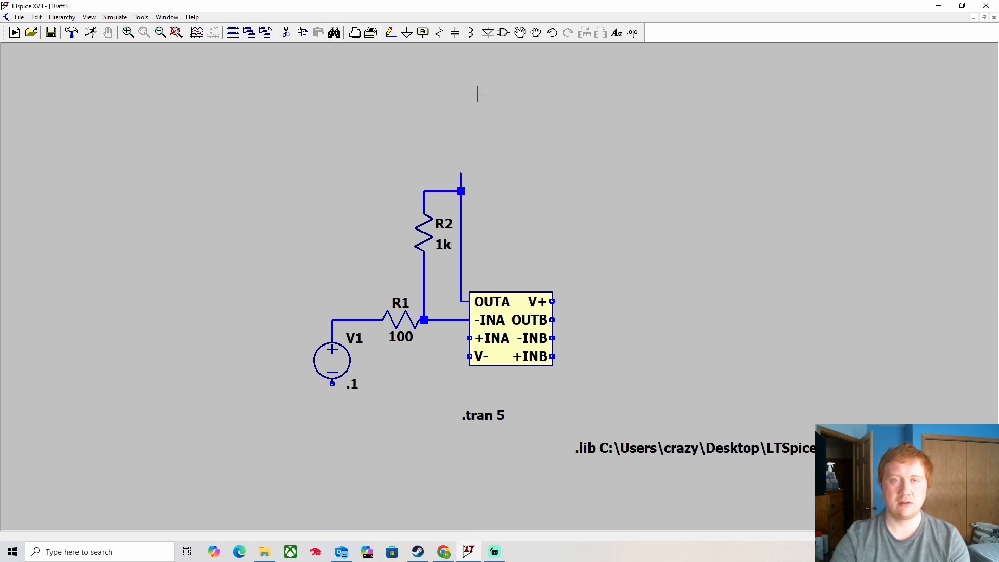
# - Add a vertical VOA output-port label at the top of the feedback wire
pyautogui.click(423, 32)
pyautogui.write('V')
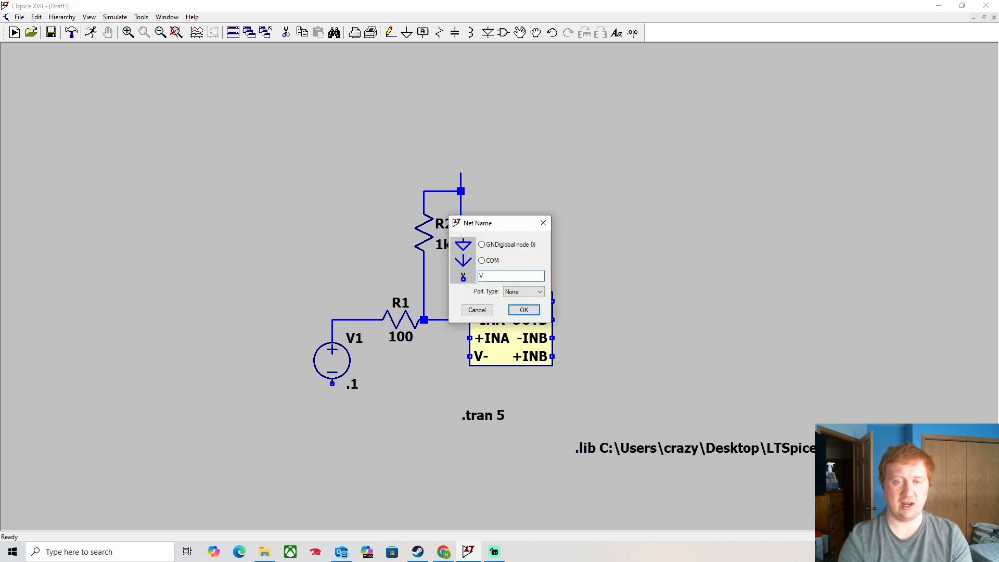
pyautogui.write('A')
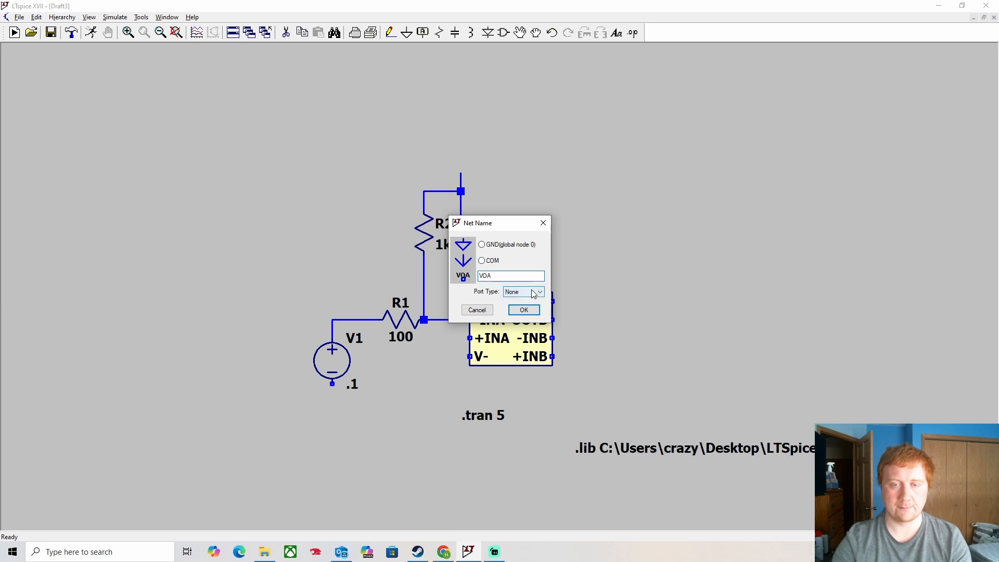
pyautogui.click(531, 290)
pyautogui.click(511, 317)
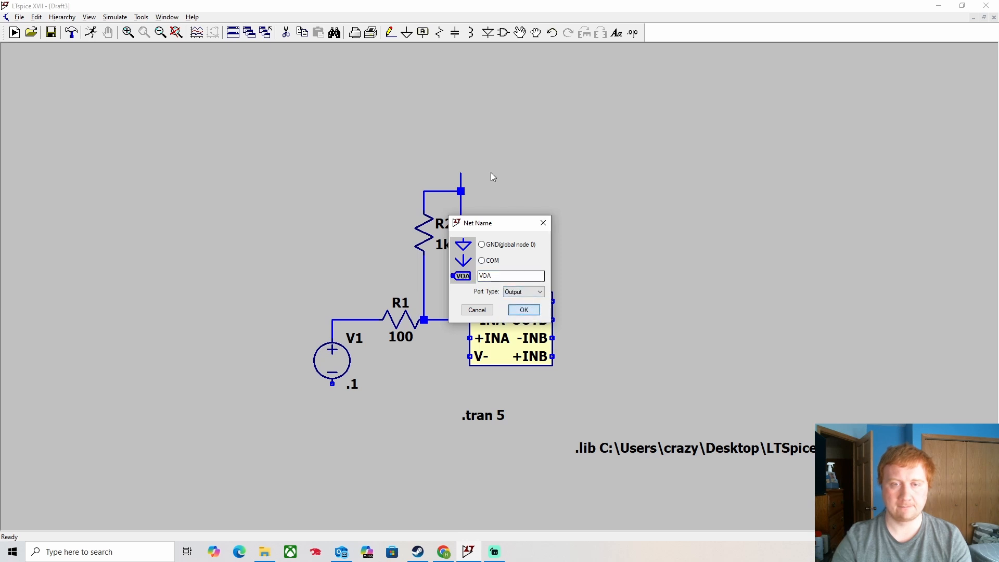
pyautogui.click(524, 310)
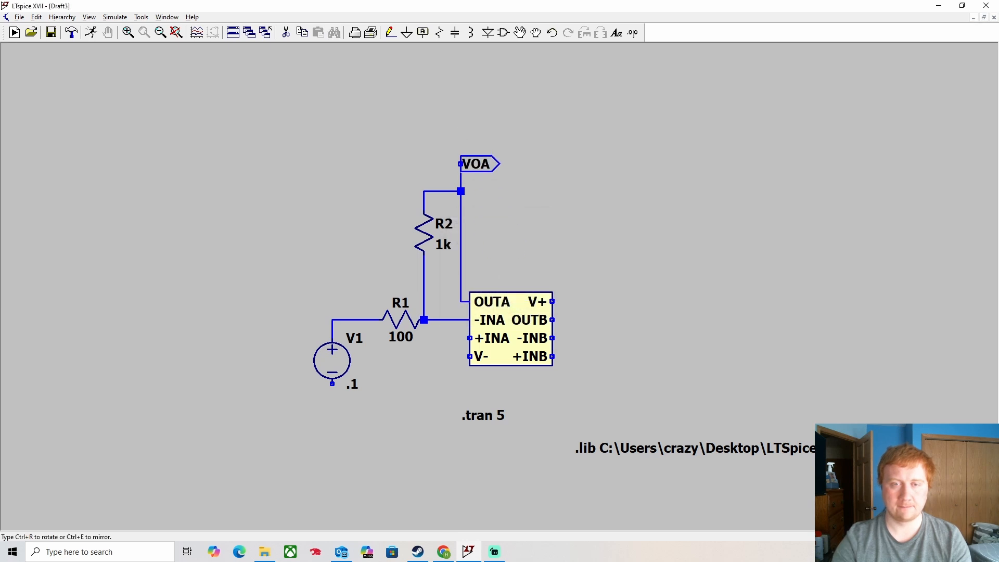
pyautogui.click(460, 164)
pyautogui.press('Escape')
pyautogui.click(519, 33)
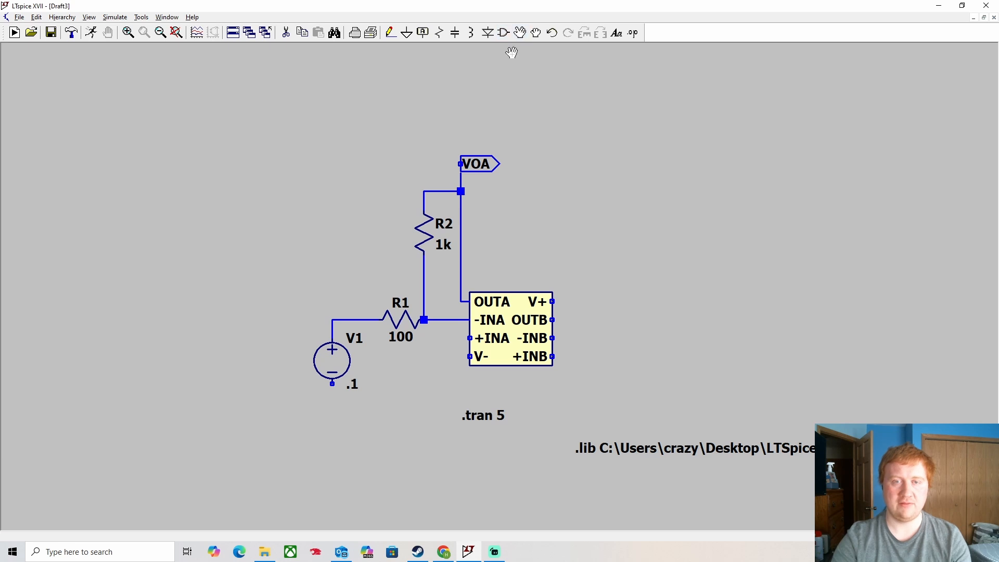
pyautogui.click(477, 169)
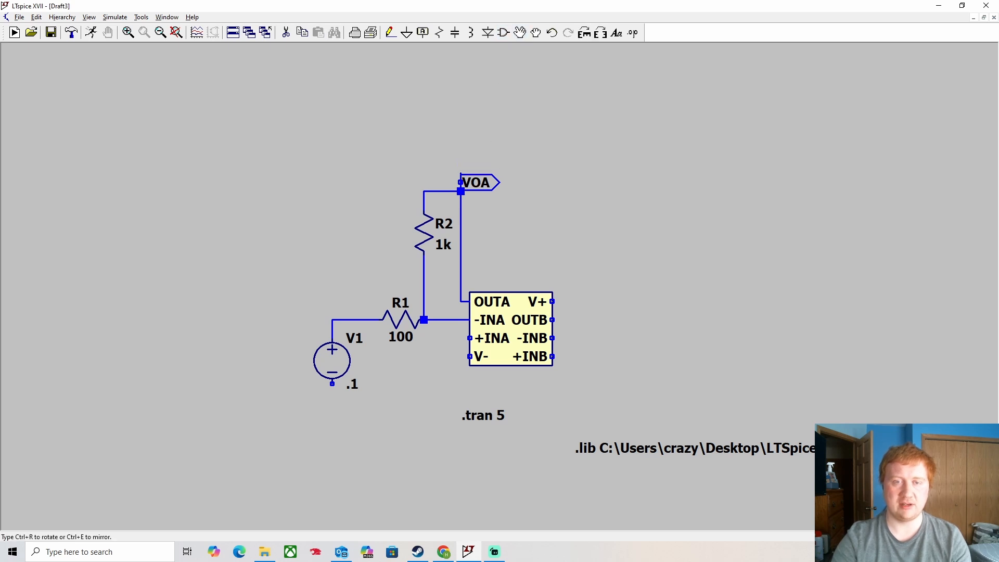
pyautogui.hotkey('ctrl', 'r')
pyautogui.click(463, 167)
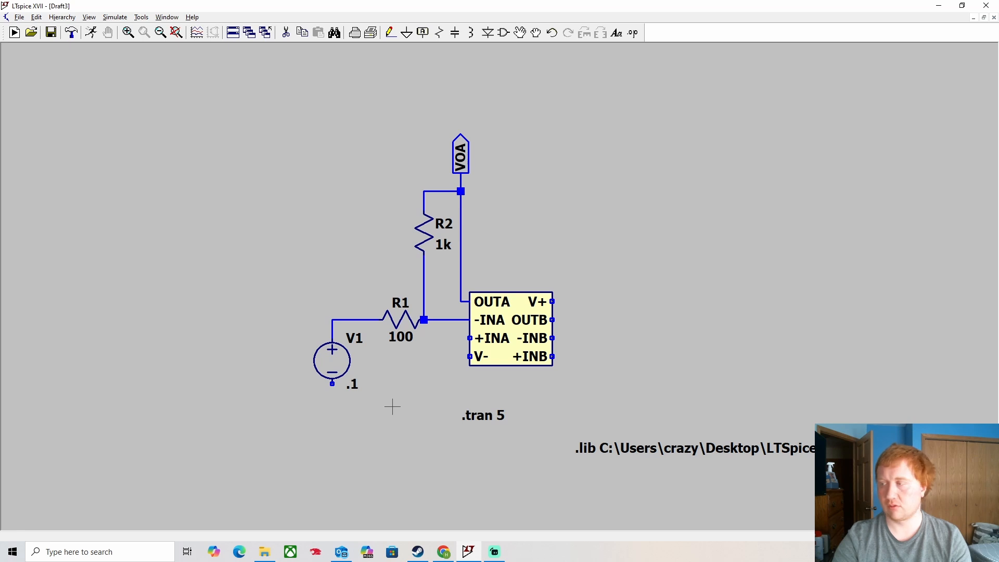
# - Place a ground and wire V1's negative end and +INA to it, removing the stray V- wire
pyautogui.press('g')
pyautogui.click(433, 403)
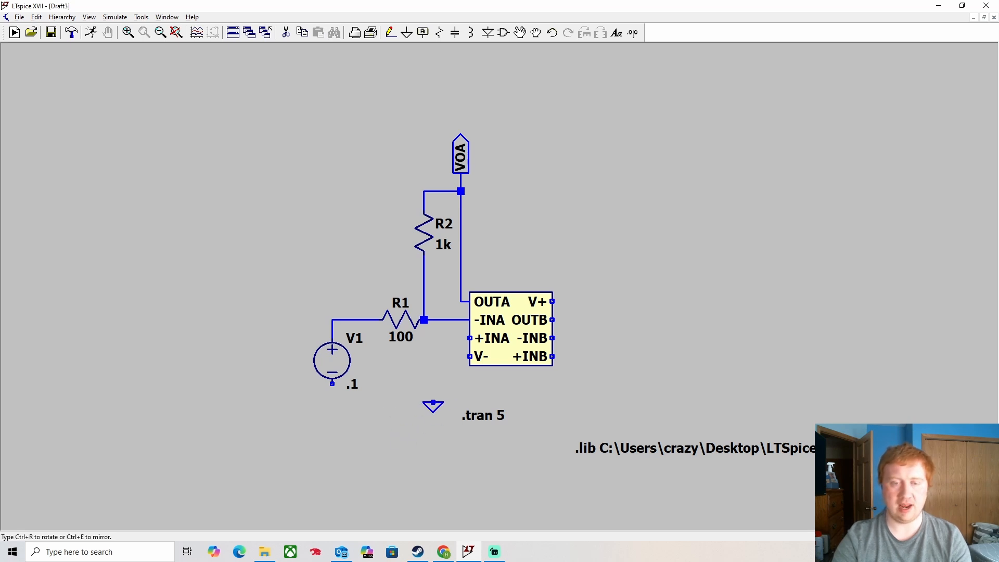
pyautogui.press('Escape')
pyautogui.click(391, 32)
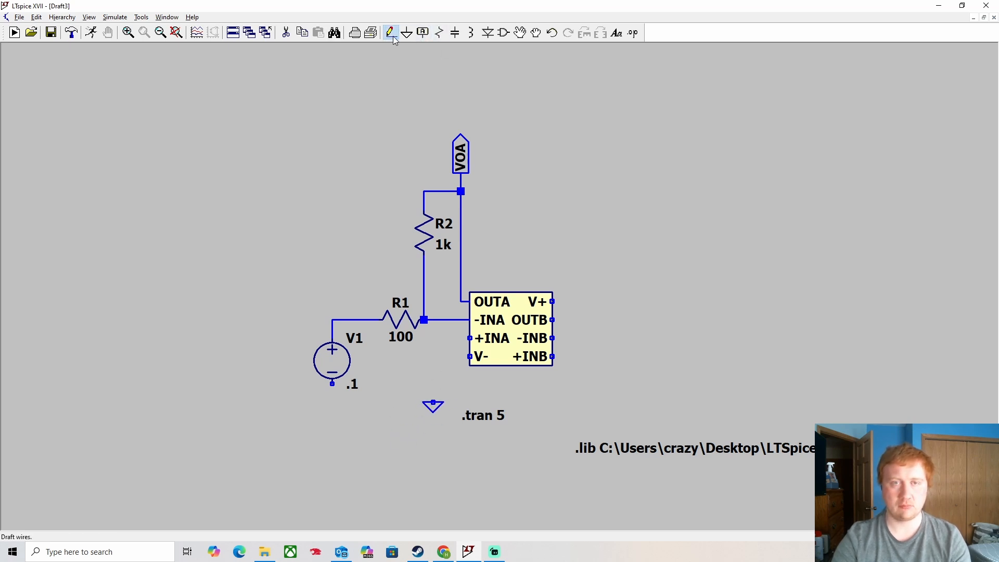
pyautogui.click(332, 384)
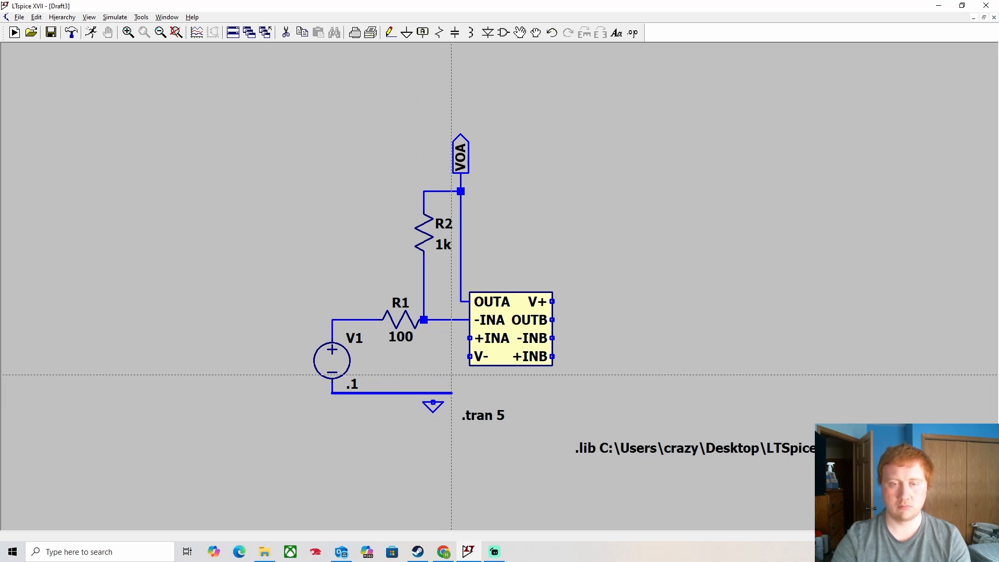
pyautogui.click(433, 393)
pyautogui.click(470, 357)
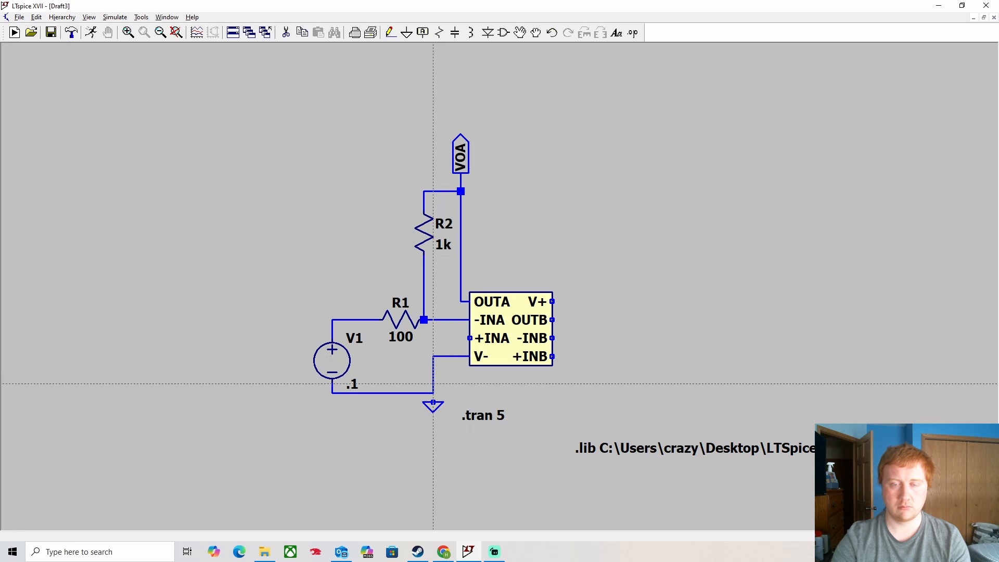
pyautogui.press('Escape')
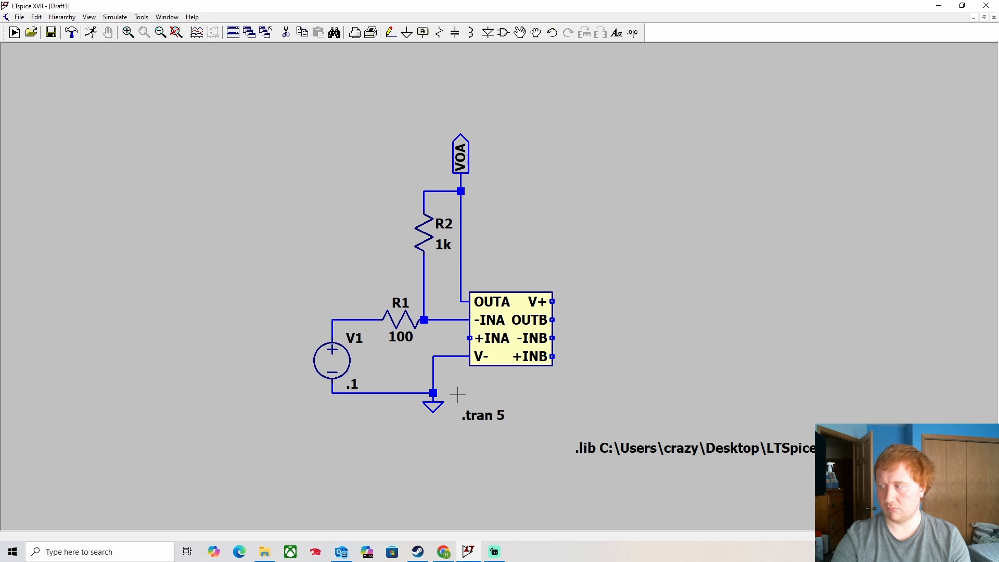
pyautogui.press('Delete')
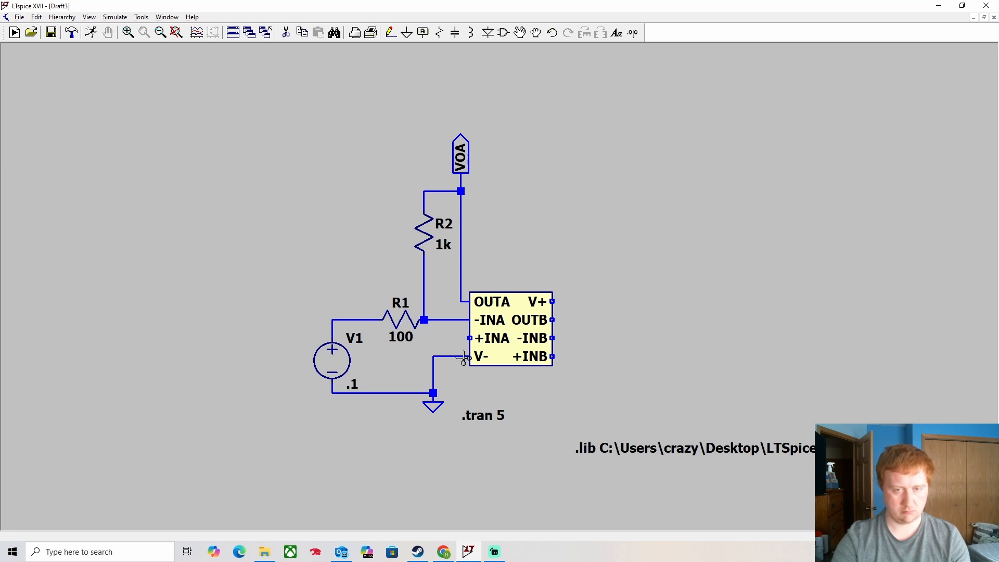
pyautogui.click(453, 357)
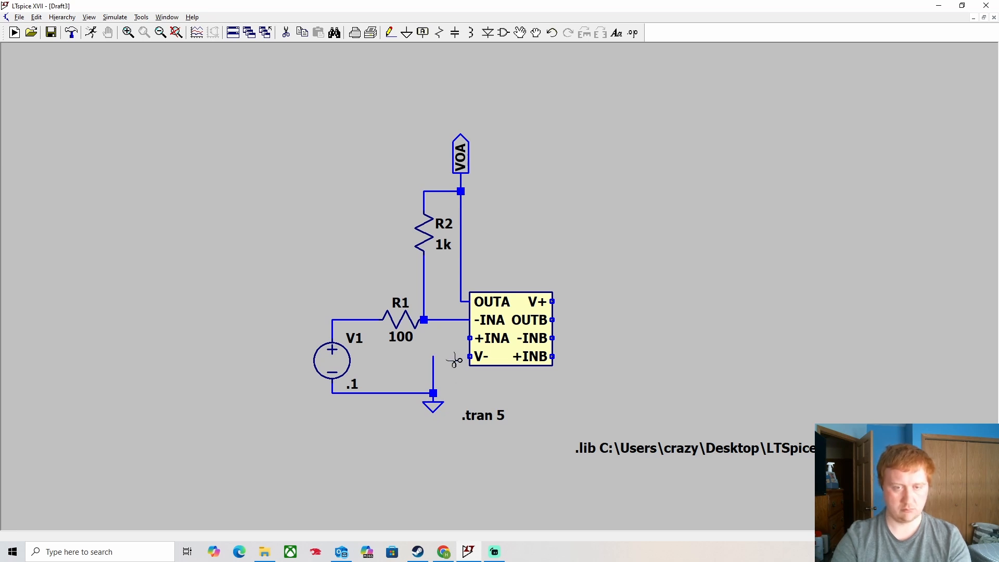
pyautogui.click(390, 33)
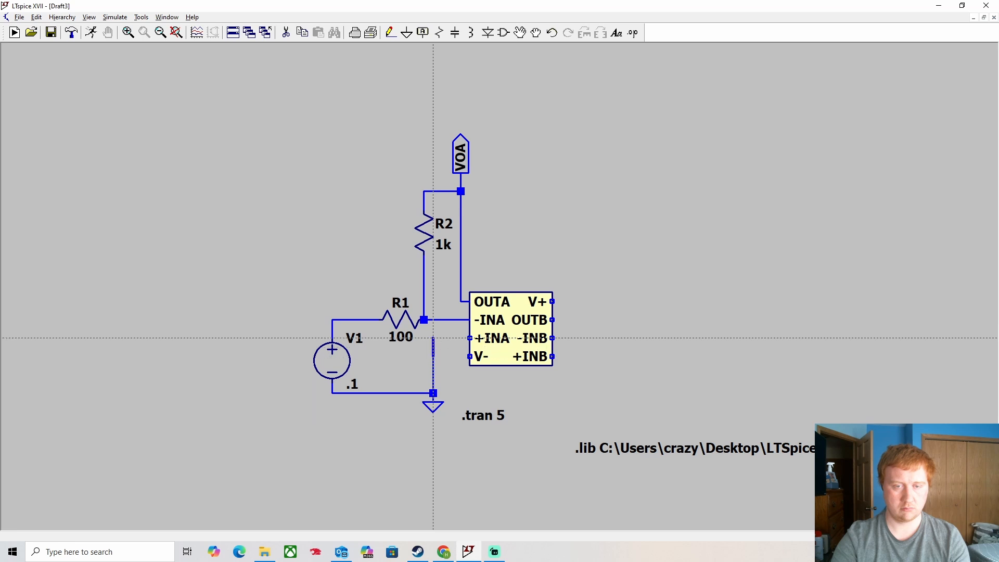
pyautogui.click(470, 339)
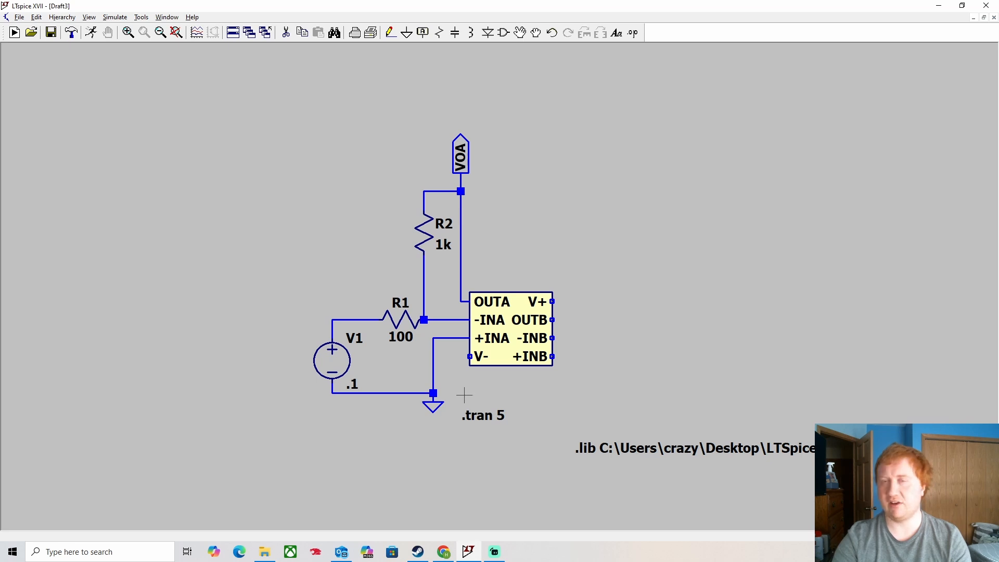
# - Place stacked sources V2 and V3 right of the op-amp and wire their midpoint to ground
pyautogui.click(503, 32)
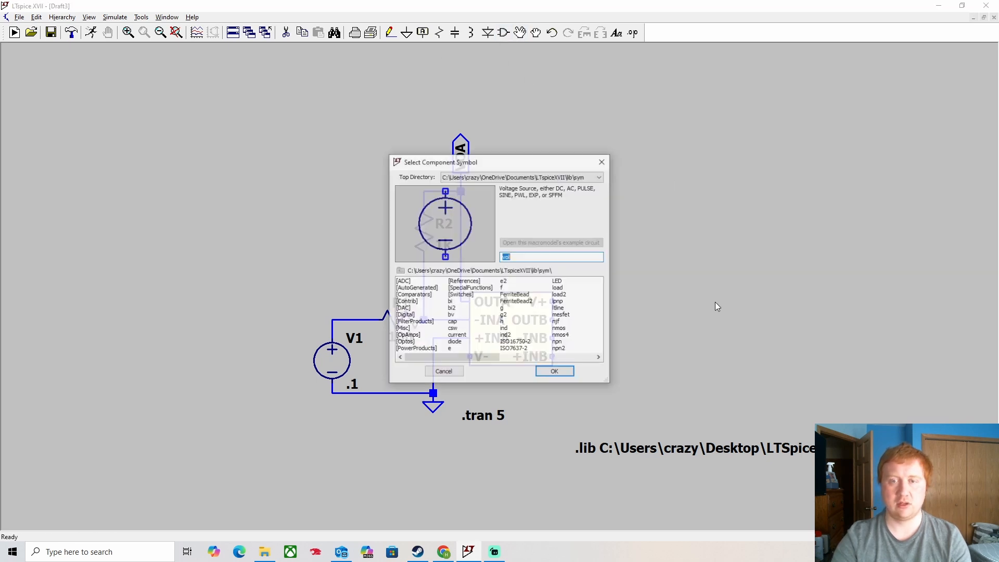
pyautogui.click(567, 372)
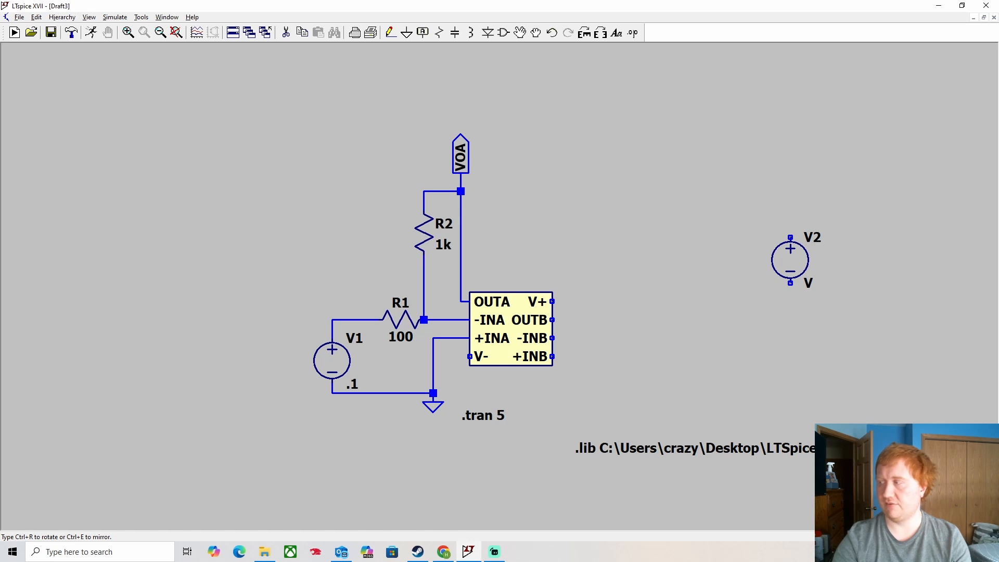
pyautogui.click(790, 223)
pyautogui.hotkey('ctrl', 'r')
pyautogui.hotkey('ctrl', 'r')
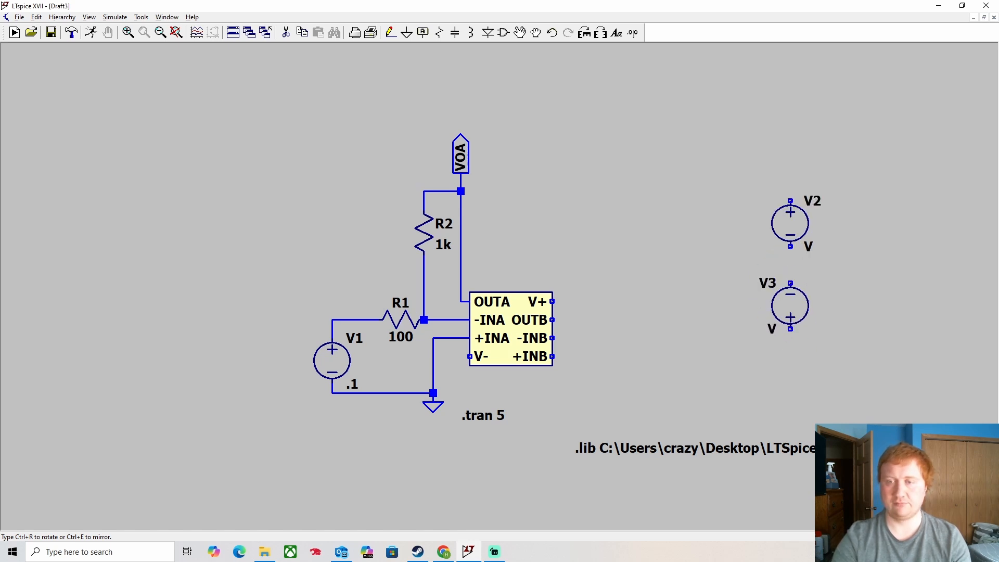
pyautogui.click(802, 314)
pyautogui.press('Escape')
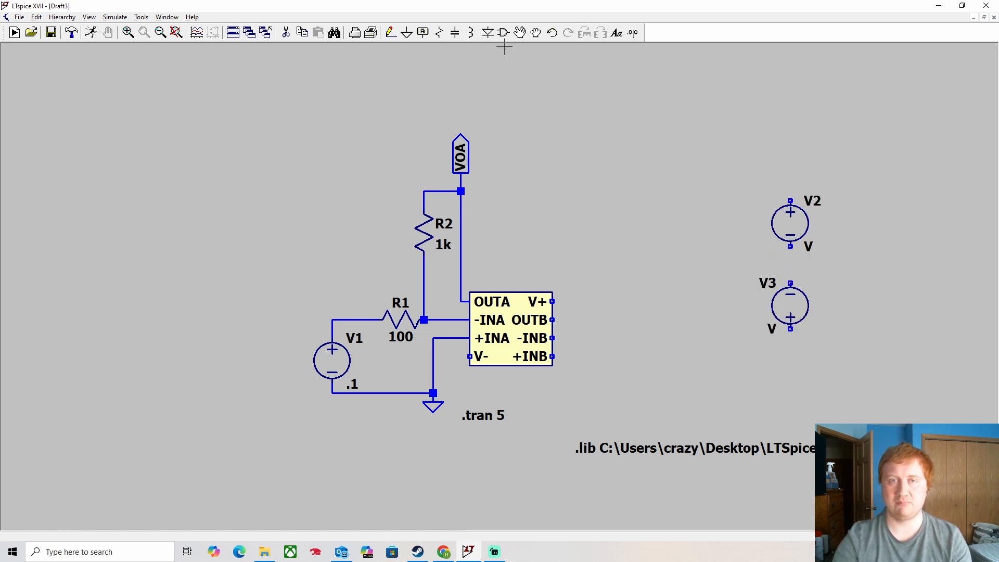
pyautogui.click(488, 32)
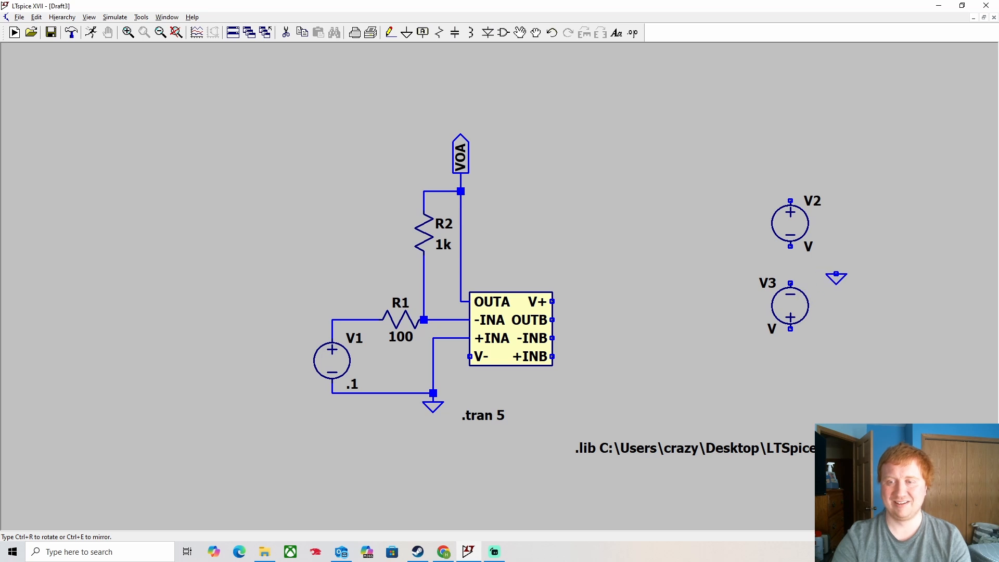
pyautogui.click(846, 264)
pyautogui.press('Escape')
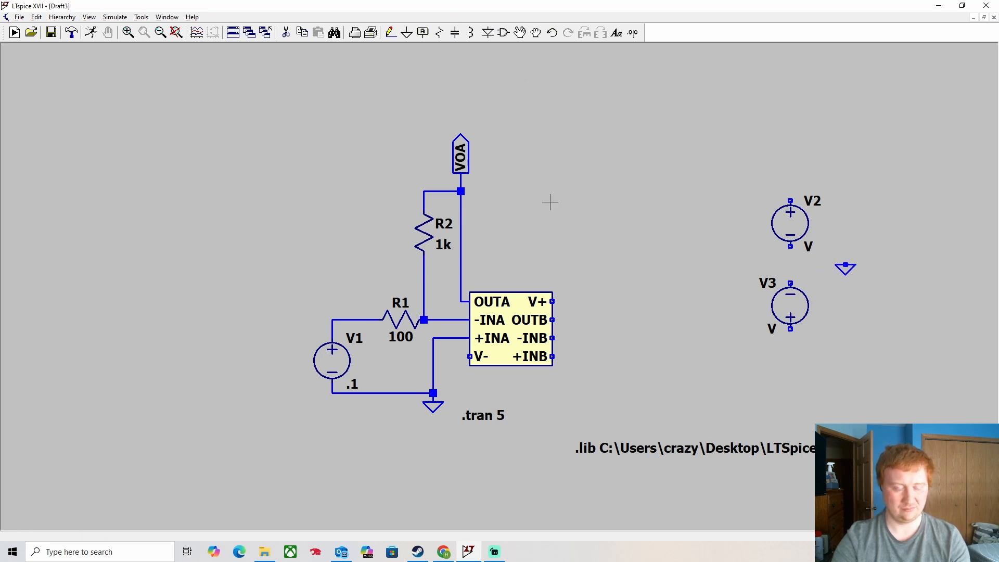
pyautogui.press('F3')
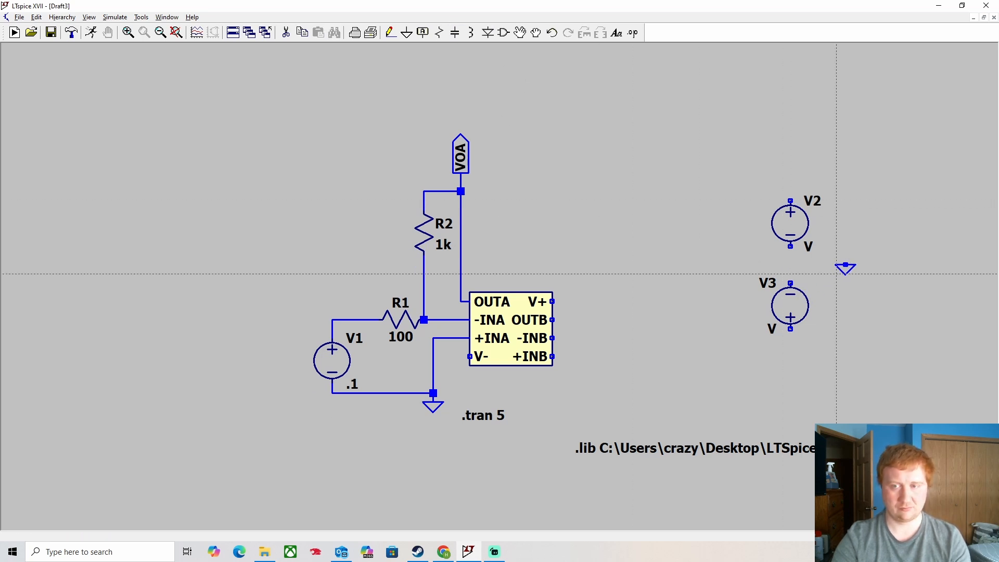
pyautogui.click(790, 246)
pyautogui.click(791, 284)
pyautogui.click(790, 265)
pyautogui.click(846, 264)
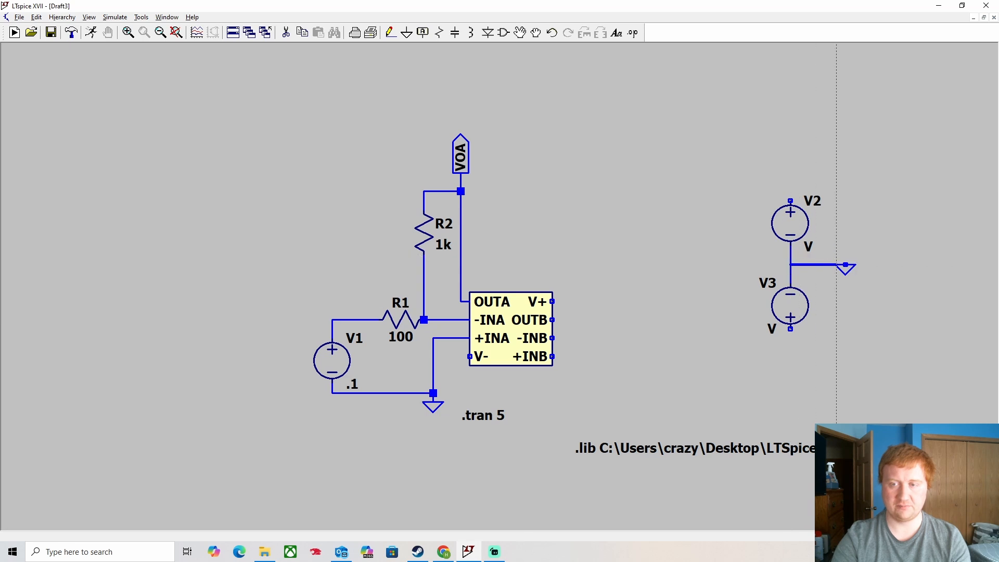
pyautogui.press('Escape')
pyautogui.press('Escape')
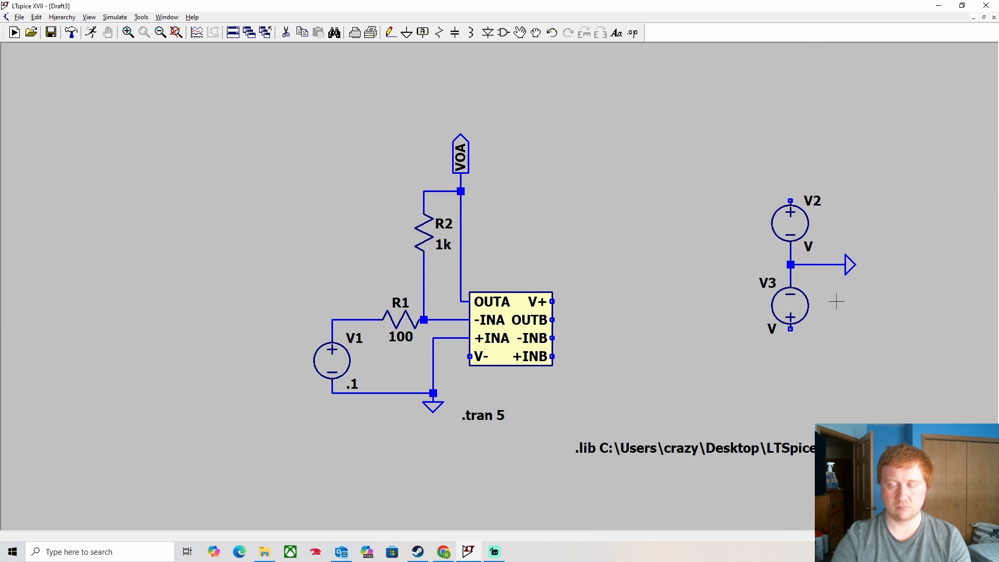
# - Set both V2 and V3 to 5 V
pyautogui.rightClick(792, 210)
pyautogui.write('5')
pyautogui.press('Return')
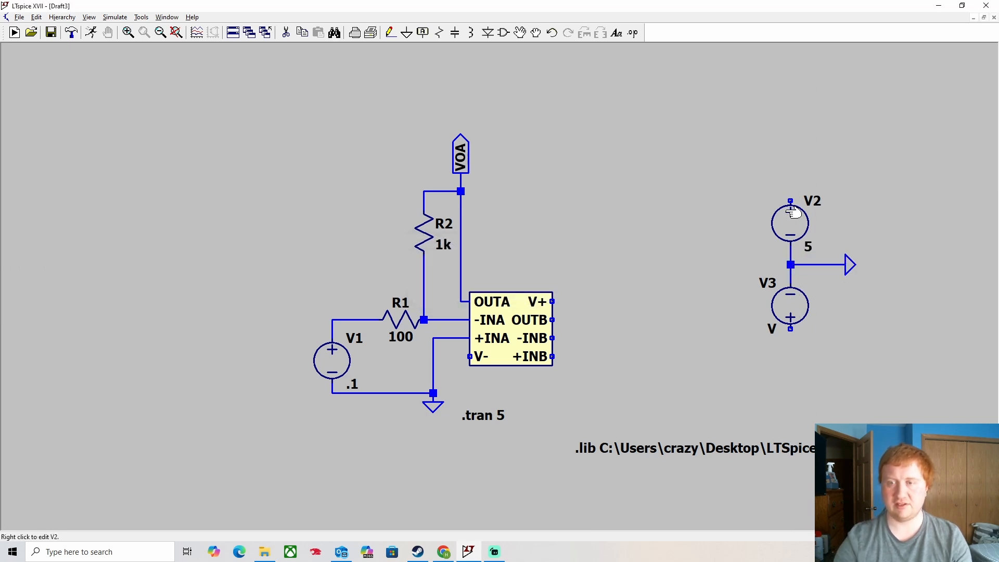
pyautogui.rightClick(815, 300)
pyautogui.write('5')
pyautogui.press('Return')
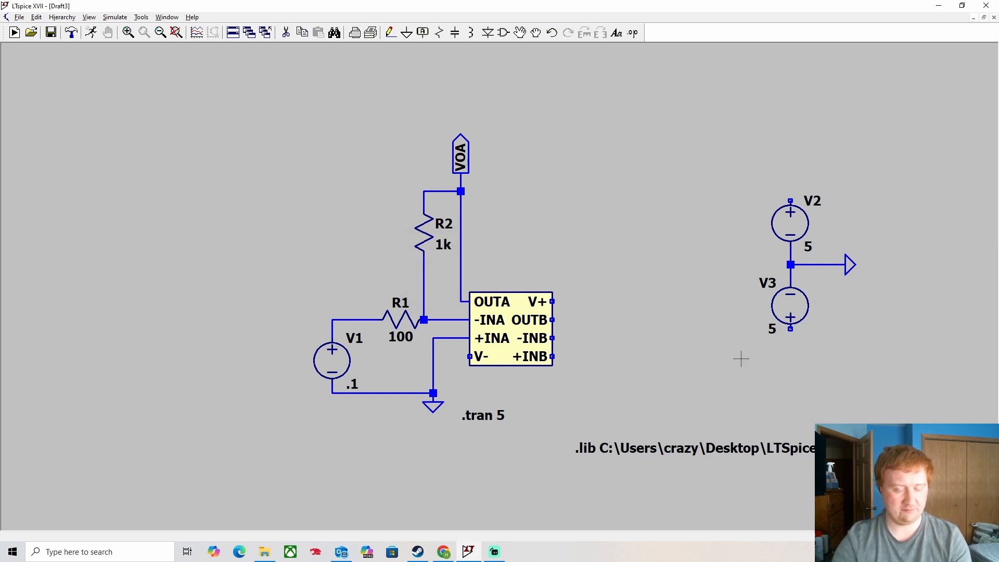
pyautogui.press('F3')
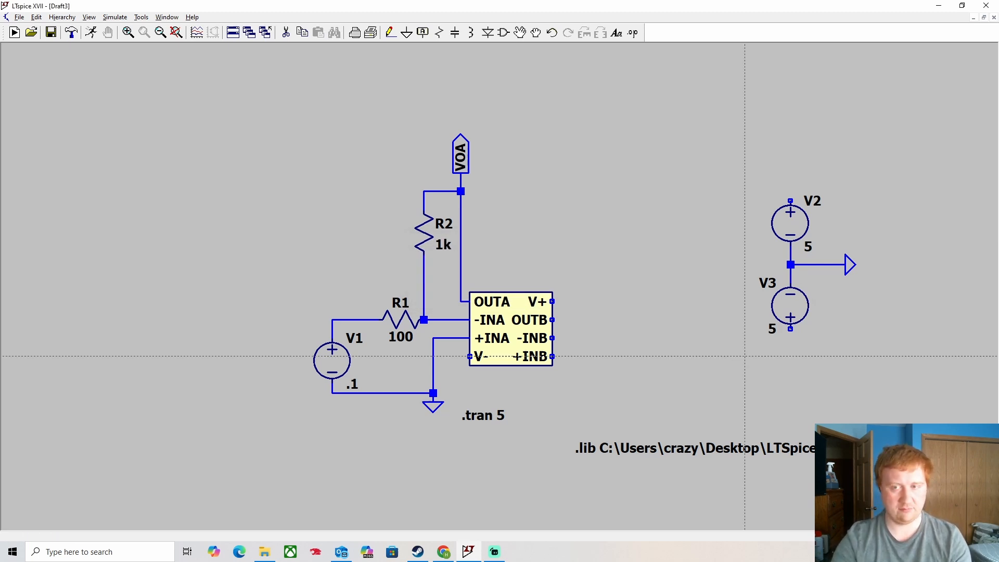
# - Wire V2's top to the op-amp's V+ pin and V- down to V3's bottom
pyautogui.click(790, 200)
pyautogui.click(580, 228)
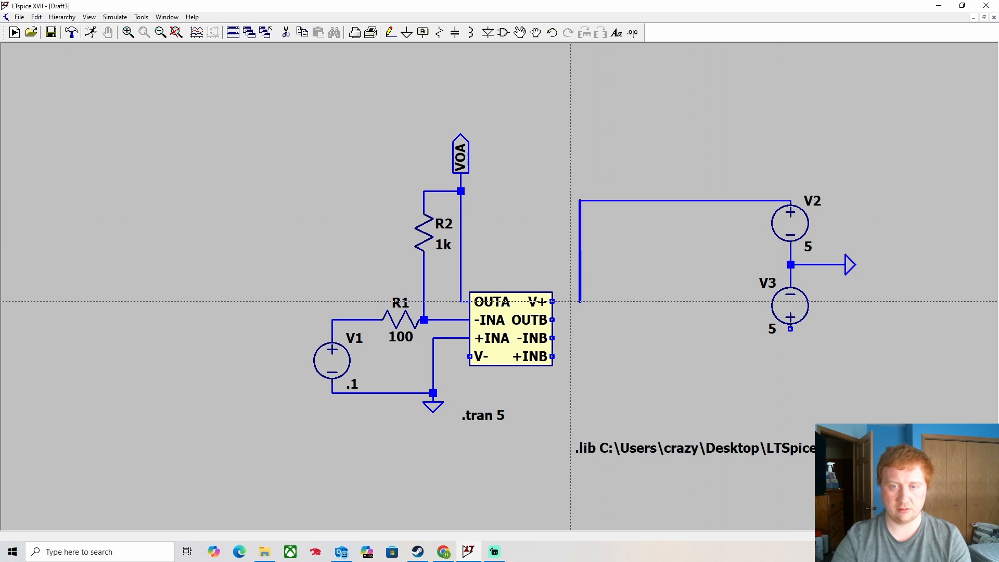
pyautogui.click(581, 302)
pyautogui.click(552, 302)
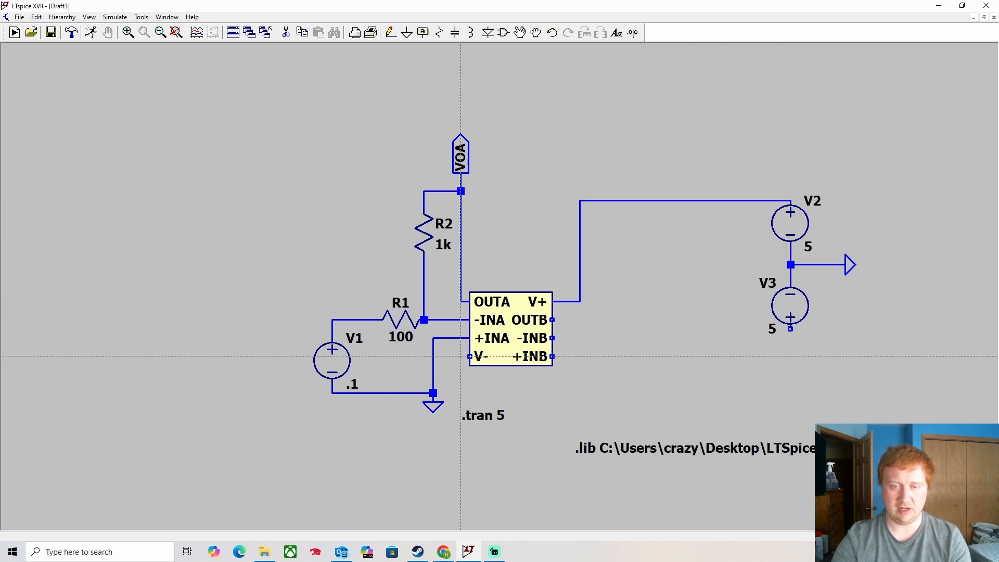
pyautogui.click(461, 357)
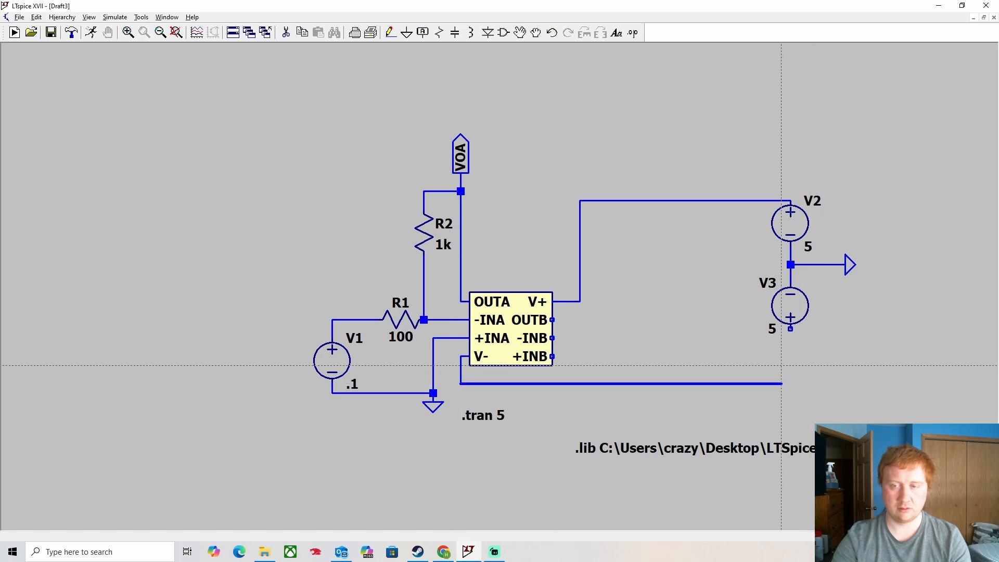
pyautogui.click(791, 384)
pyautogui.click(791, 329)
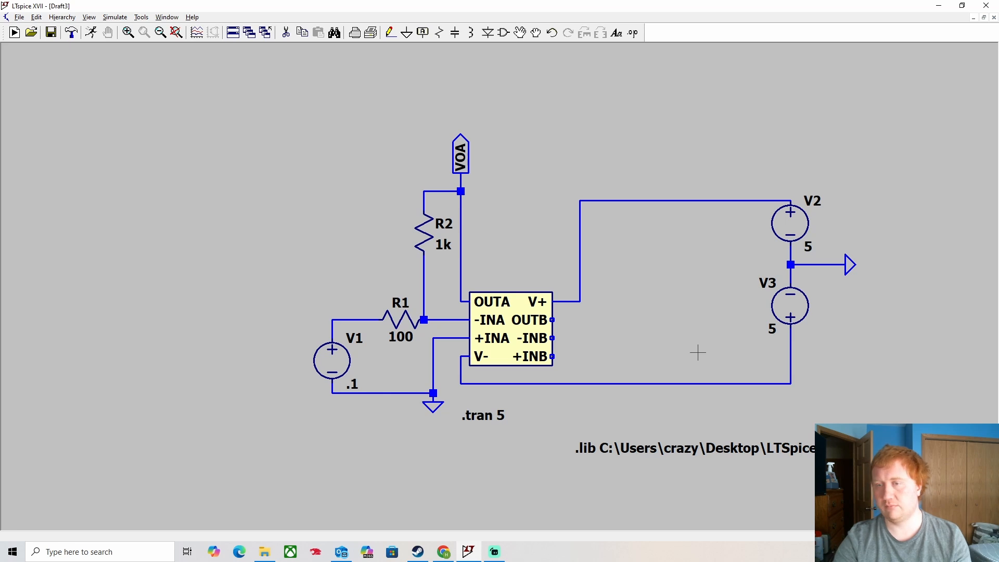
# - Delete the flipped V3 and replace it with a copy of V2 placed below it
pyautogui.press('Delete')
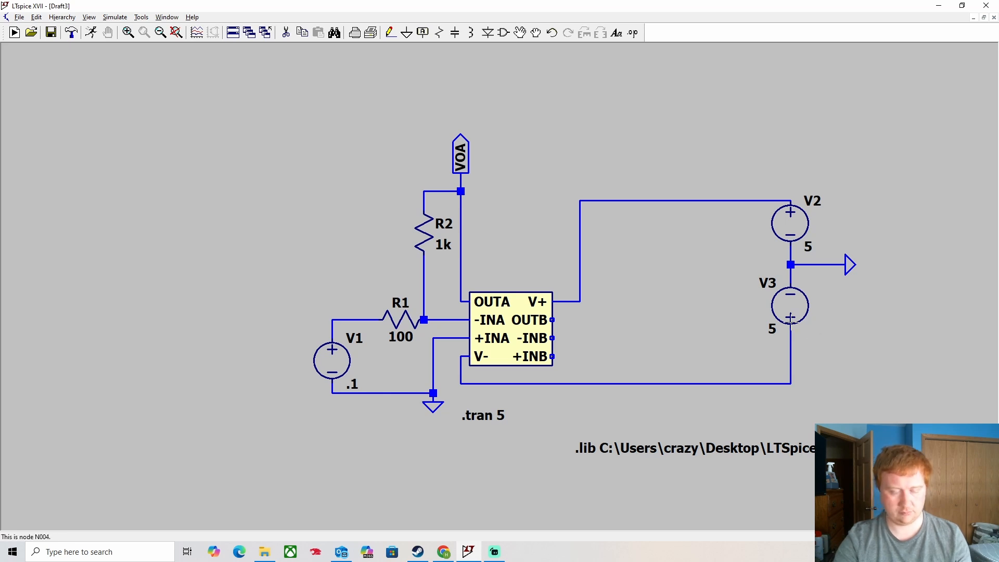
pyautogui.click(793, 305)
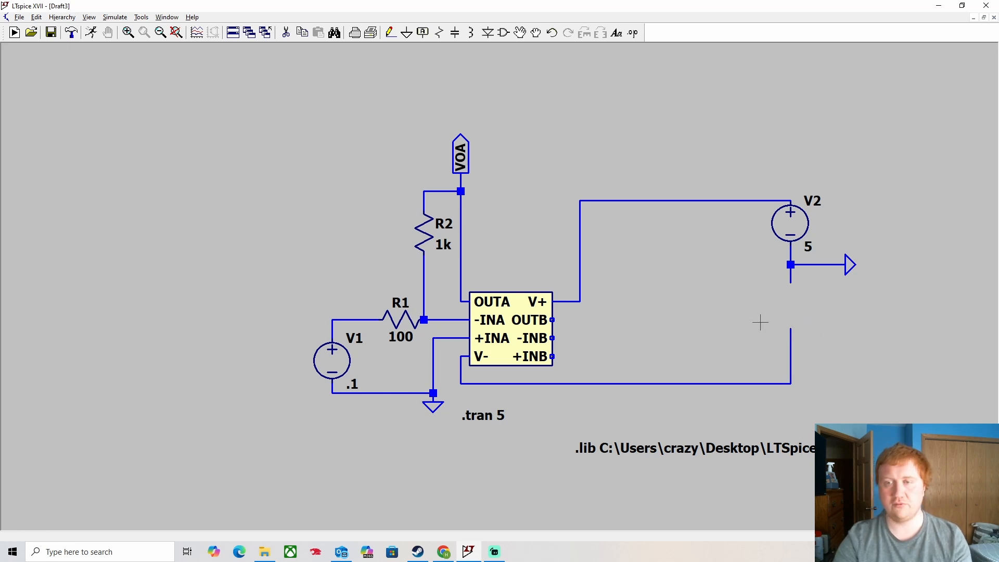
pyautogui.click(795, 230)
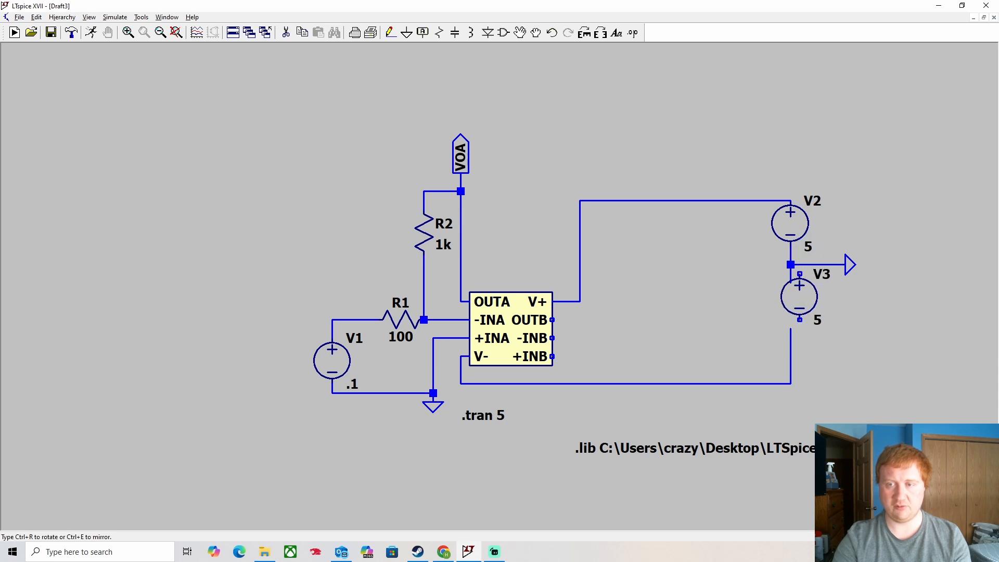
pyautogui.click(794, 312)
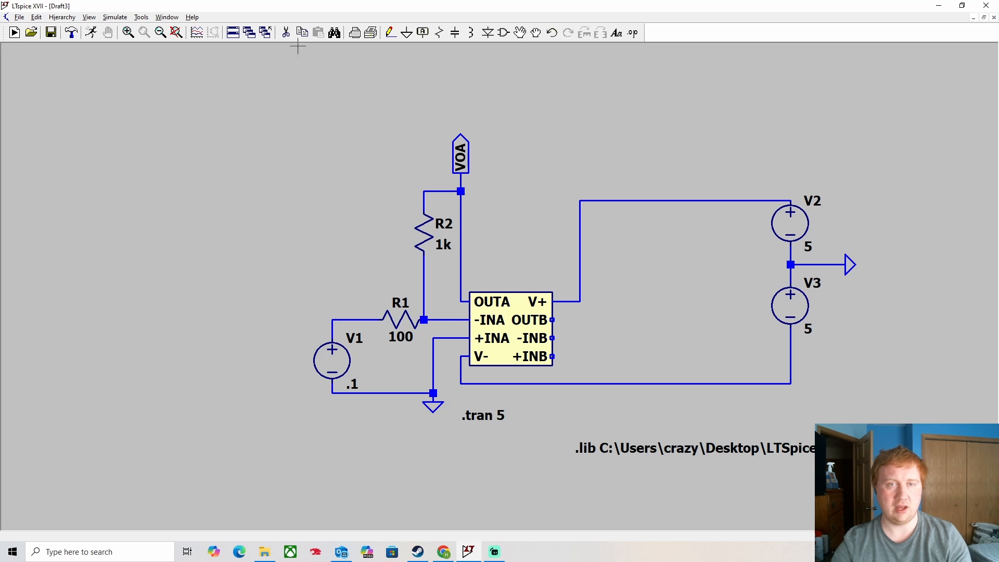
# - Place a horizontal 1k resistor R3 to the right of the op-amp
pyautogui.click(441, 34)
pyautogui.hotkey('ctrl', 'r')
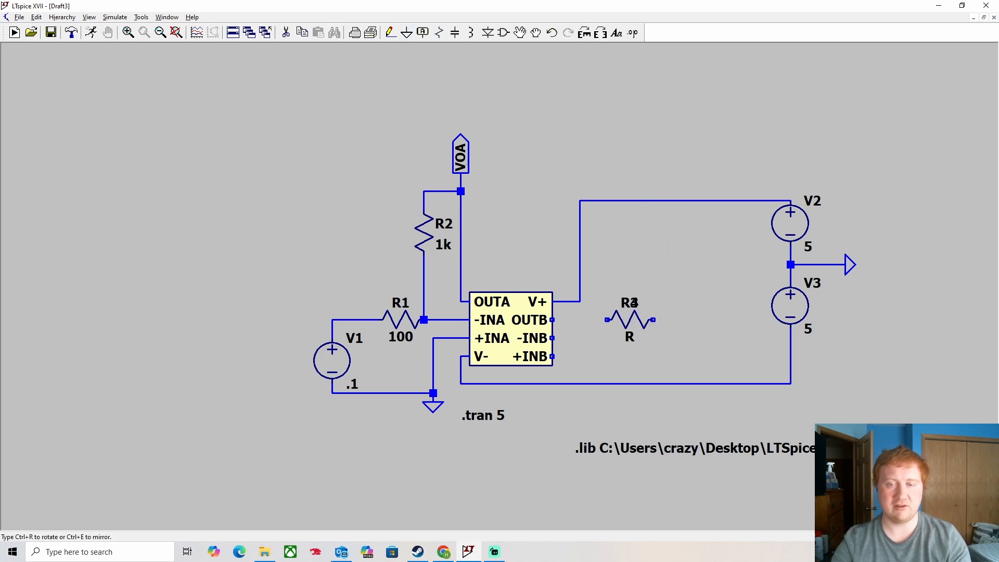
pyautogui.click(630, 319)
pyautogui.rightClick(630, 320)
pyautogui.write('1k')
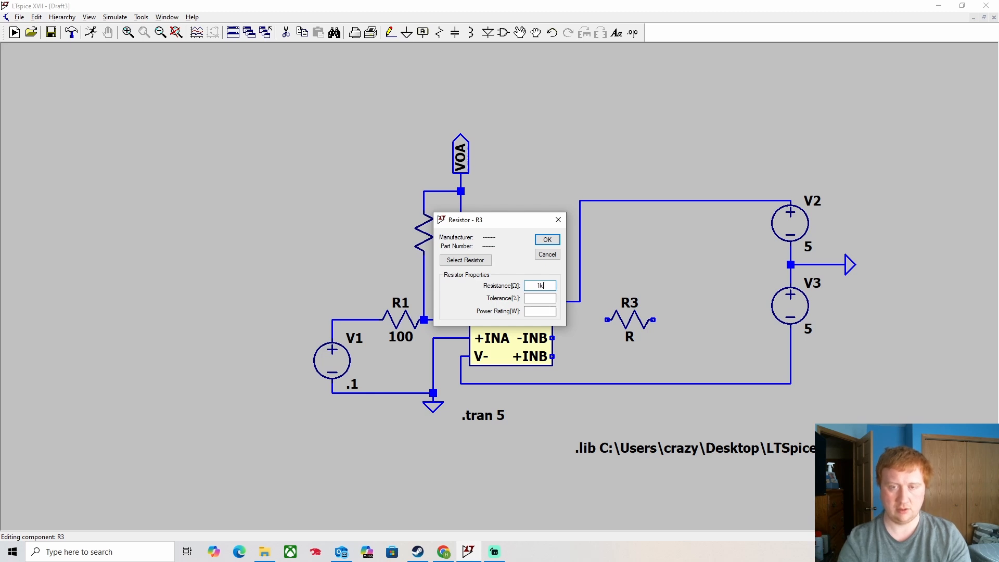
pyautogui.press('Return')
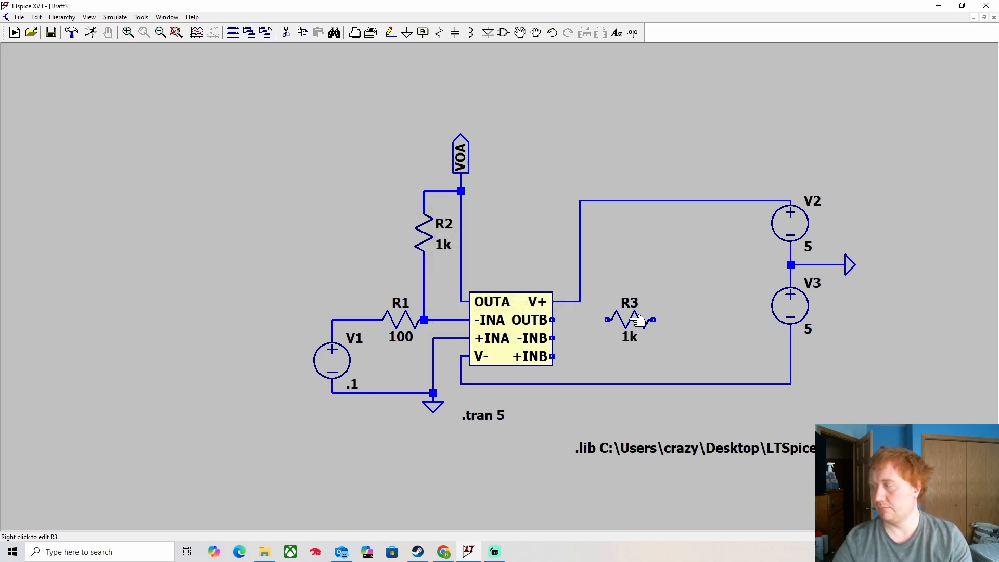
# - Wire OUTB to R3's left end and run a wire up from that node
pyautogui.click(391, 33)
pyautogui.click(552, 320)
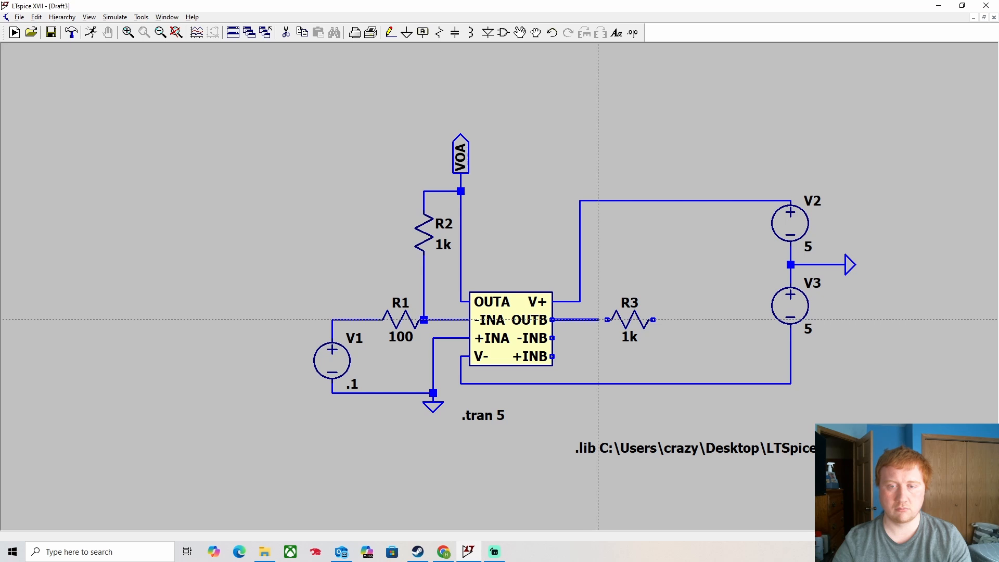
pyautogui.click(598, 320)
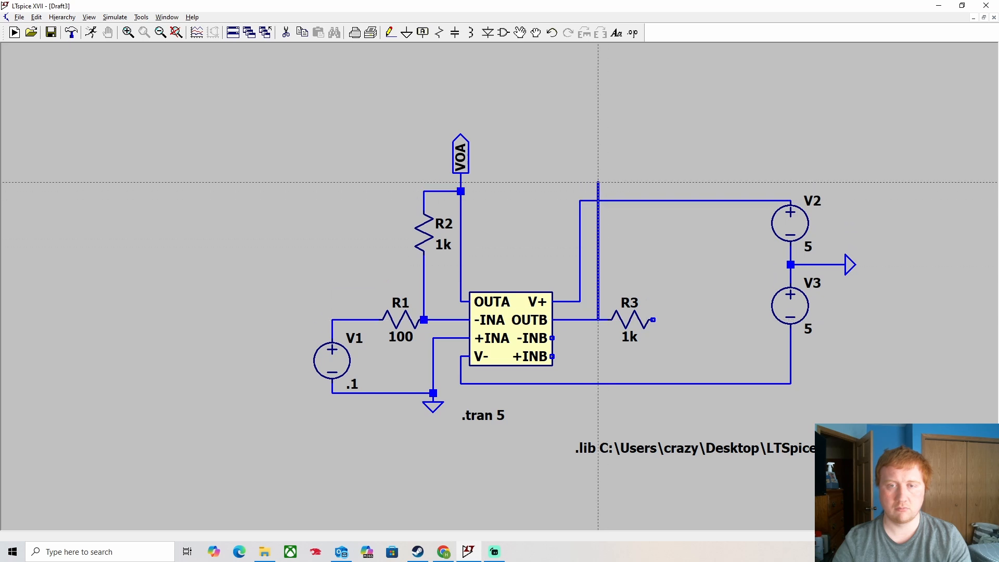
pyautogui.click(598, 173)
pyautogui.press('Escape')
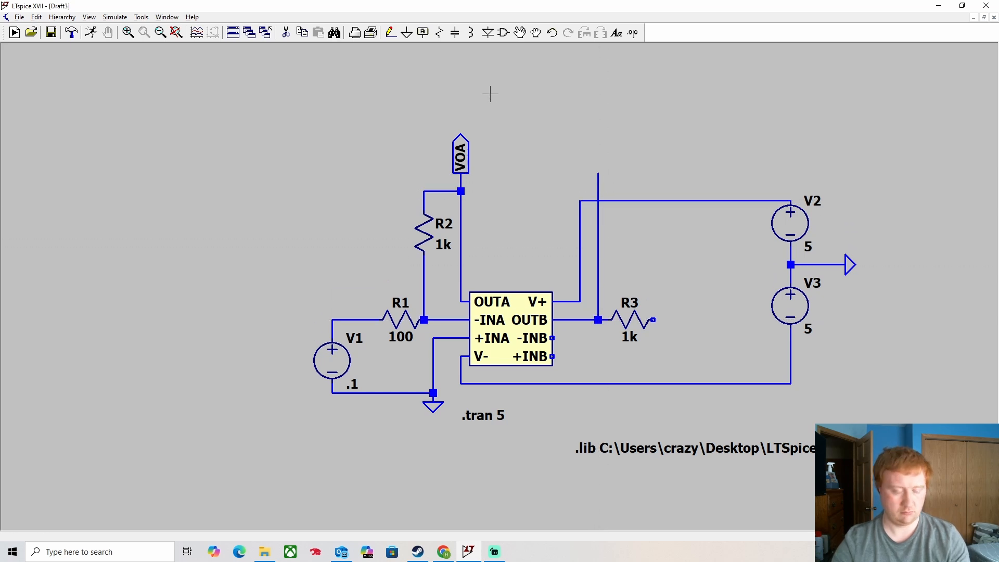
# - Copy the VOA label onto the top of that wire and rename it VOB
pyautogui.click(467, 149)
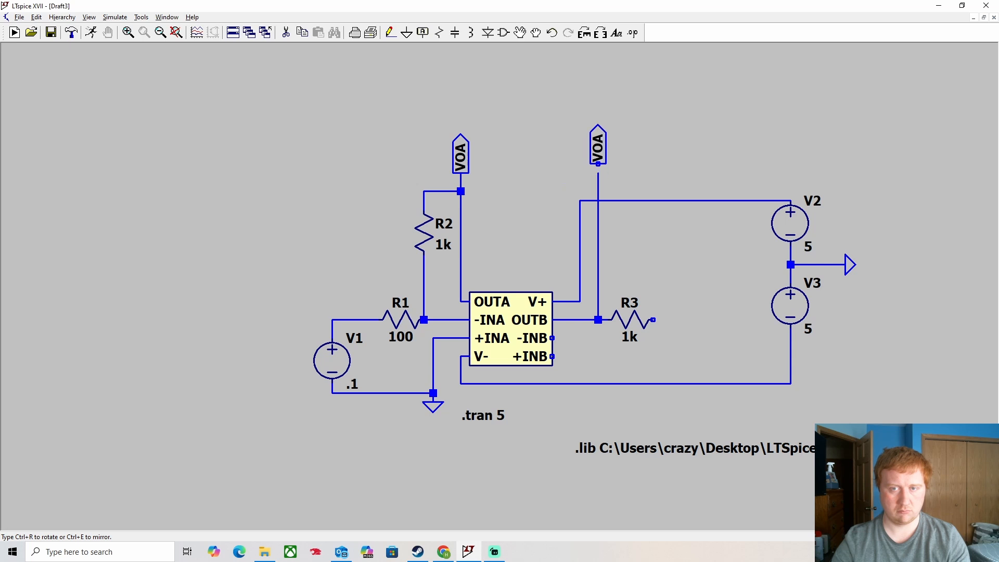
pyautogui.hotkey('ctrl', 'r')
pyautogui.click(598, 163)
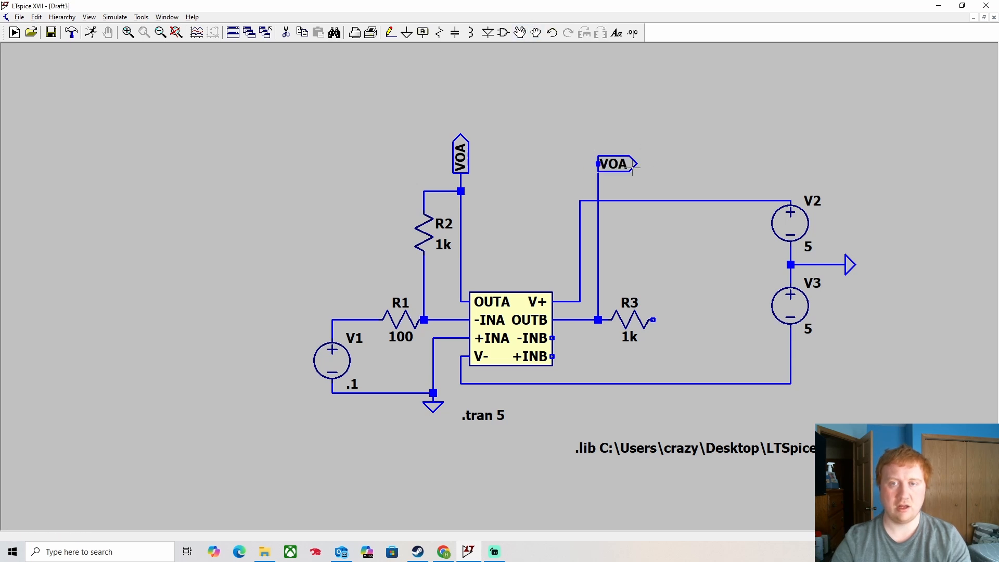
pyautogui.click(528, 32)
pyautogui.click(614, 163)
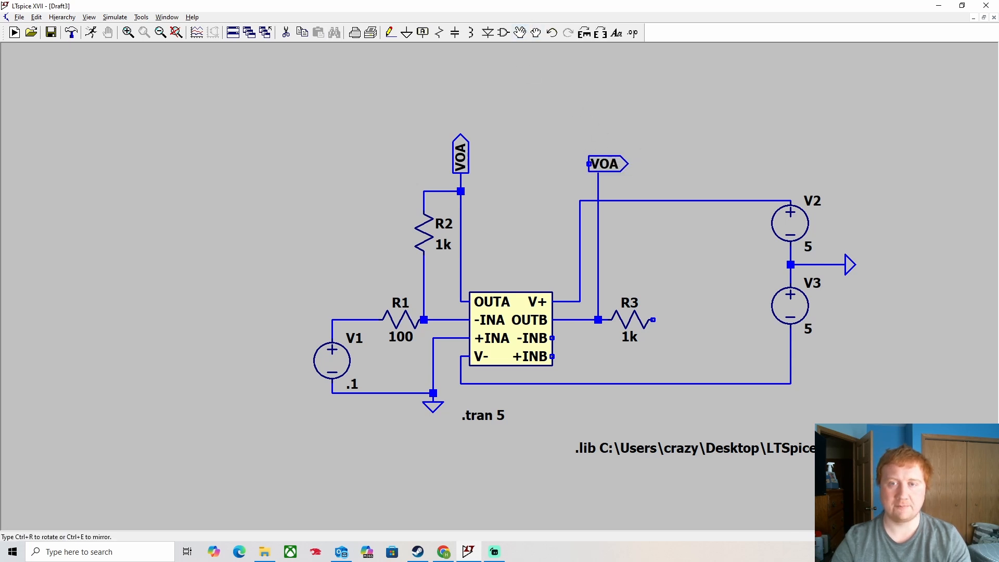
pyautogui.hotkey('ctrl', 'r')
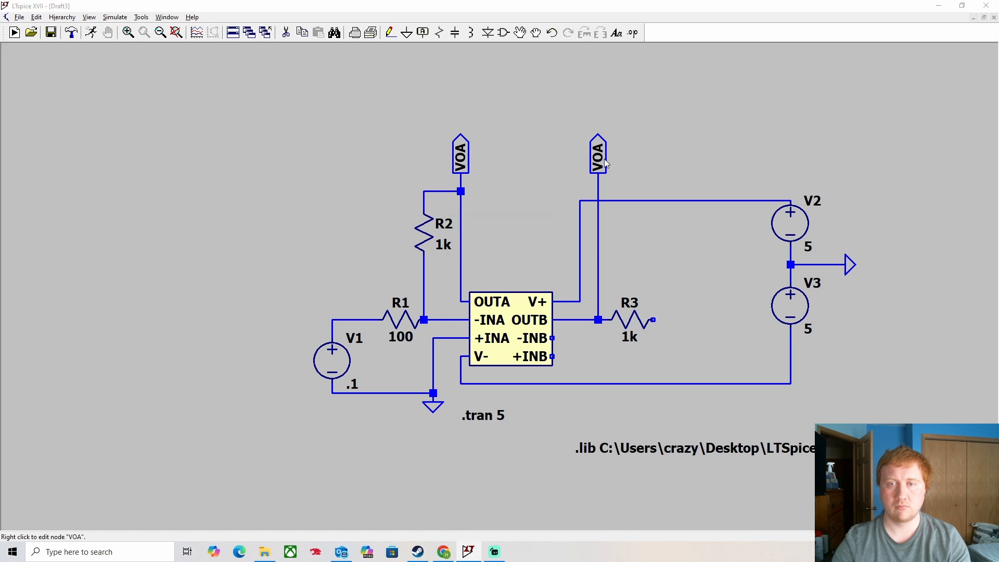
pyautogui.rightClick(603, 158)
pyautogui.write('VO')
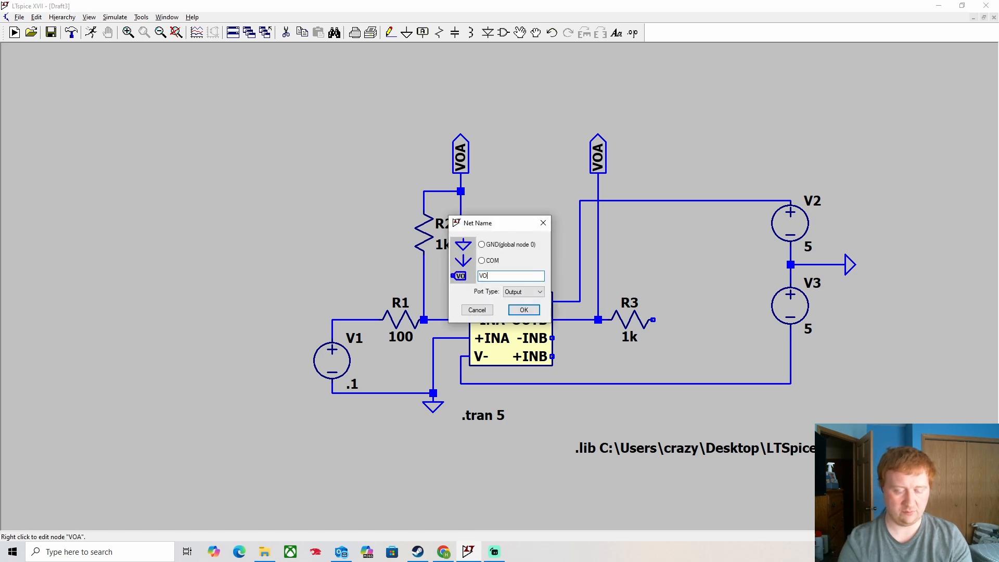
pyautogui.write('B')
pyautogui.click(523, 310)
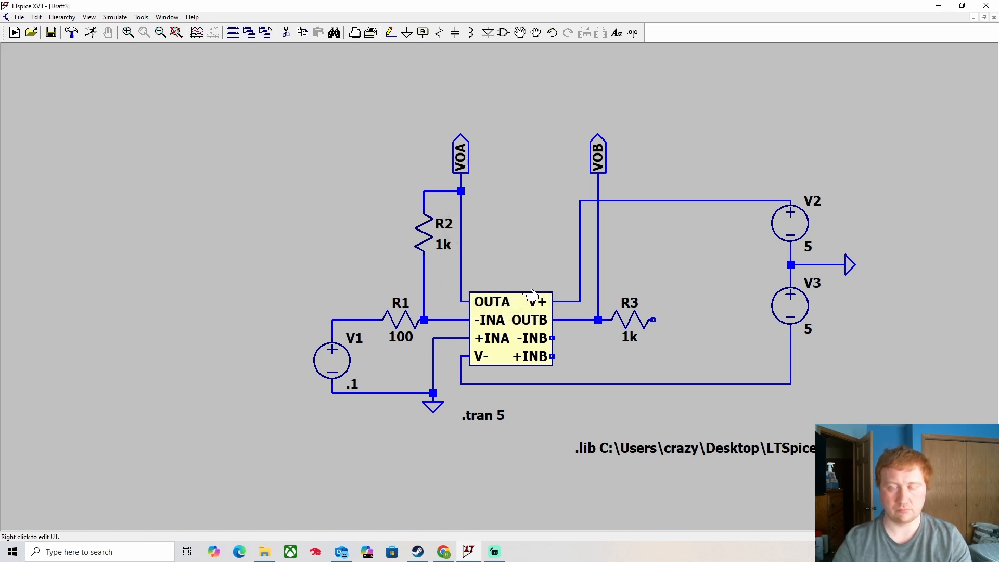
# - Copy V1 as a new .1 V source V4 and wire its negative terminal to ground
pyautogui.click(351, 367)
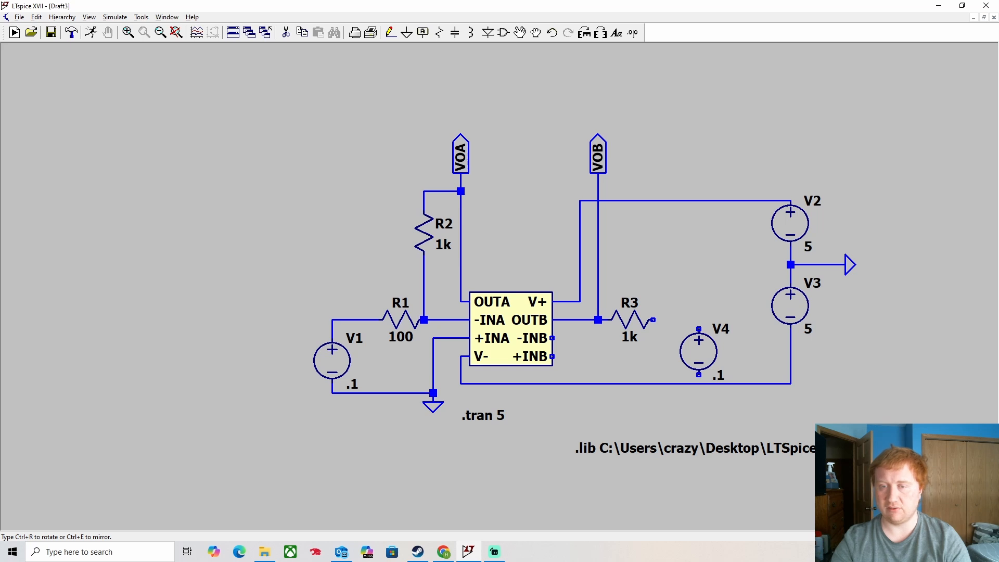
pyautogui.click(719, 360)
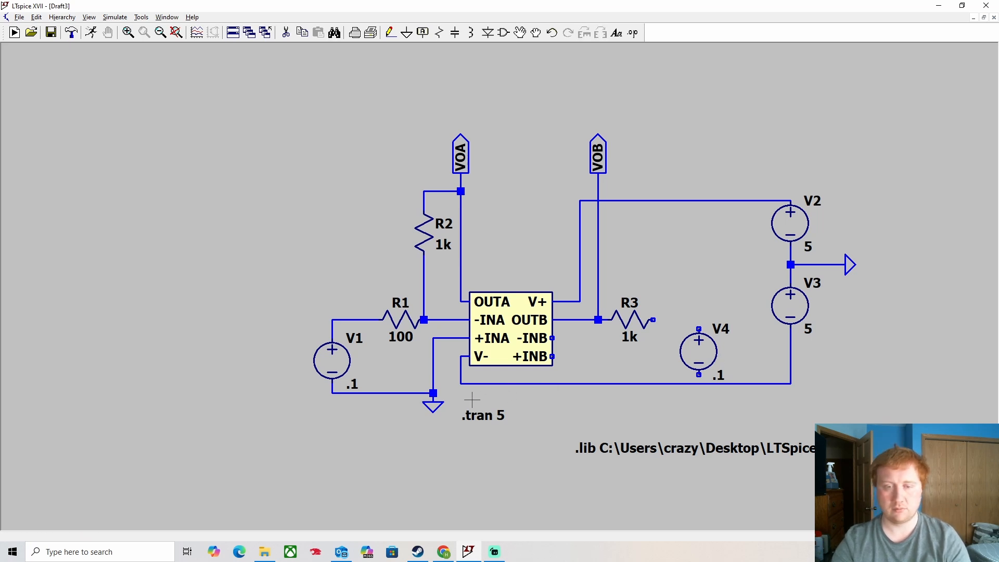
pyautogui.click(390, 33)
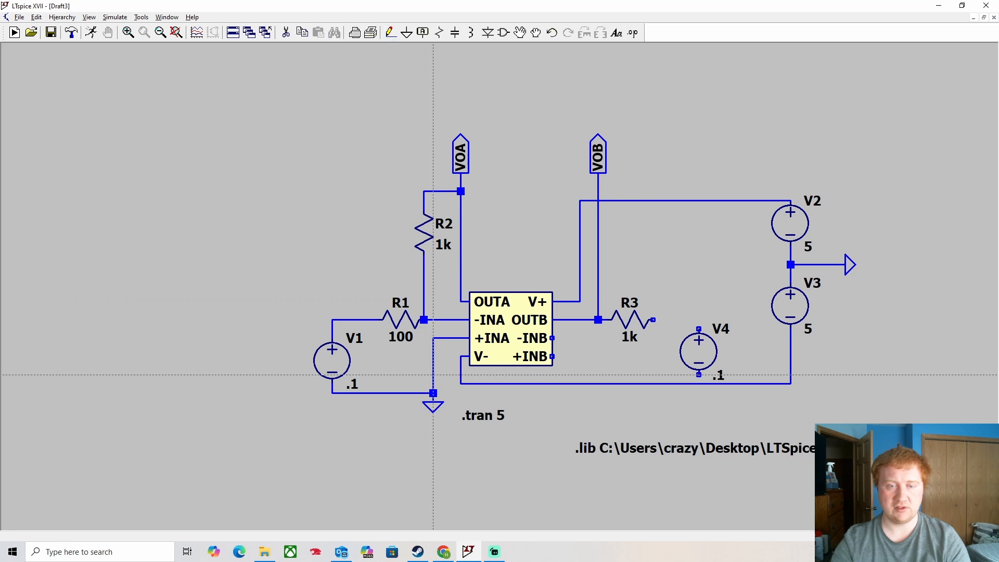
pyautogui.click(433, 393)
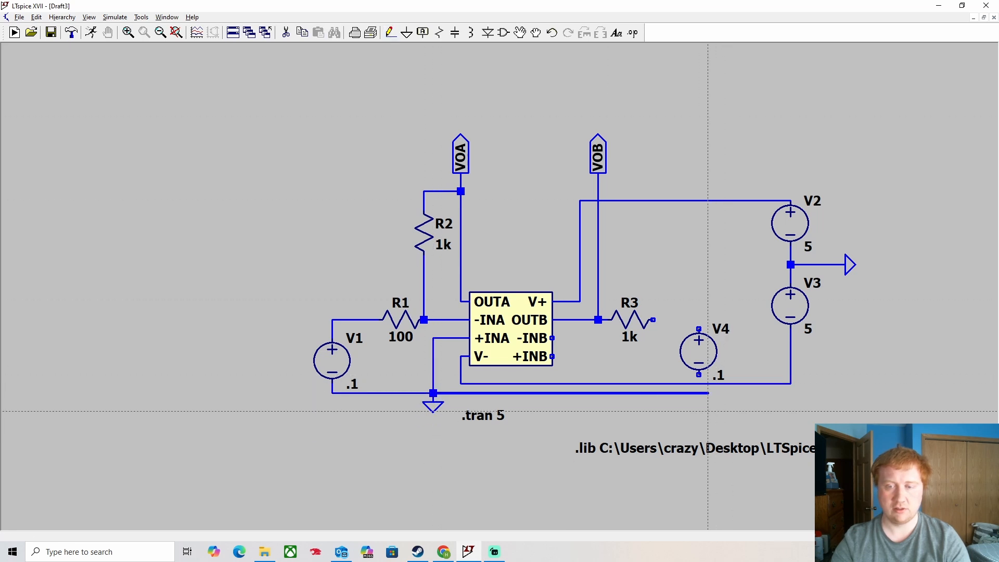
pyautogui.click(699, 375)
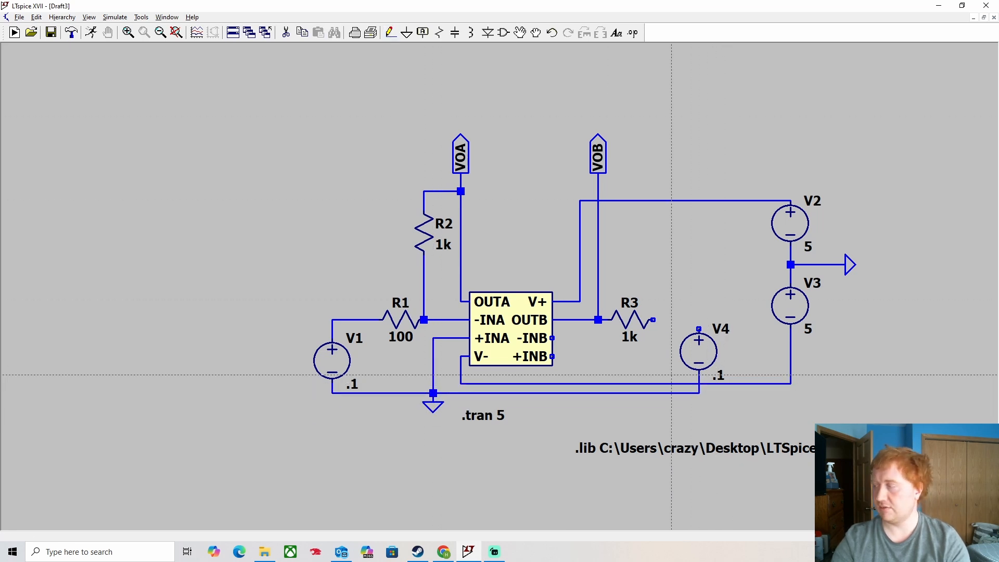
pyautogui.press('Escape')
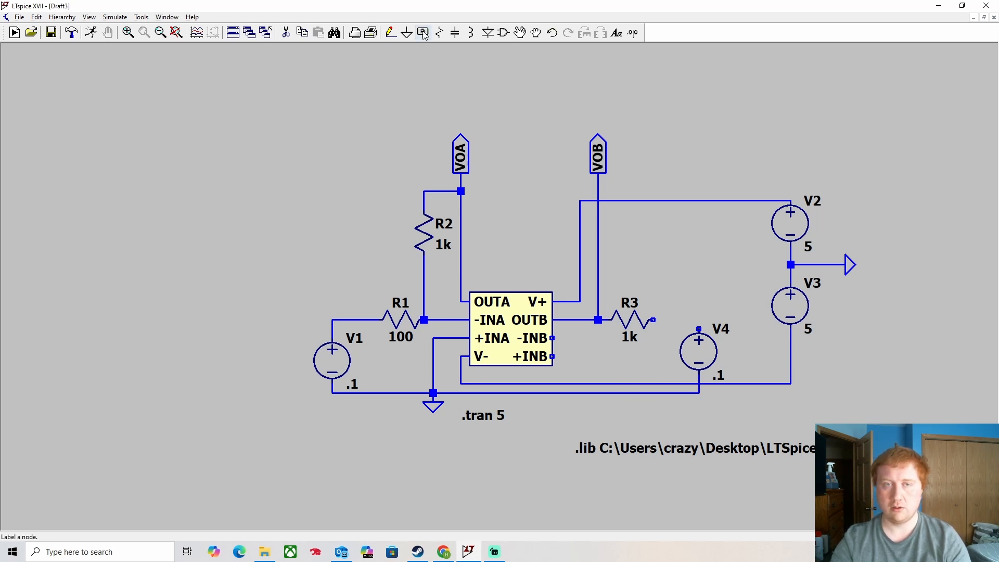
# - Wire V4's positive terminal to the +INB pin
pyautogui.click(391, 33)
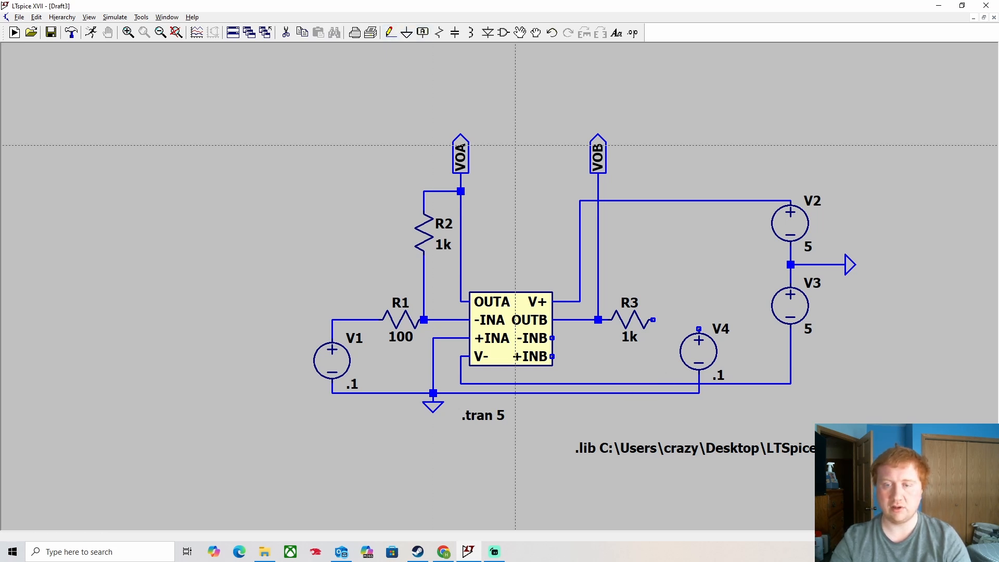
pyautogui.click(699, 329)
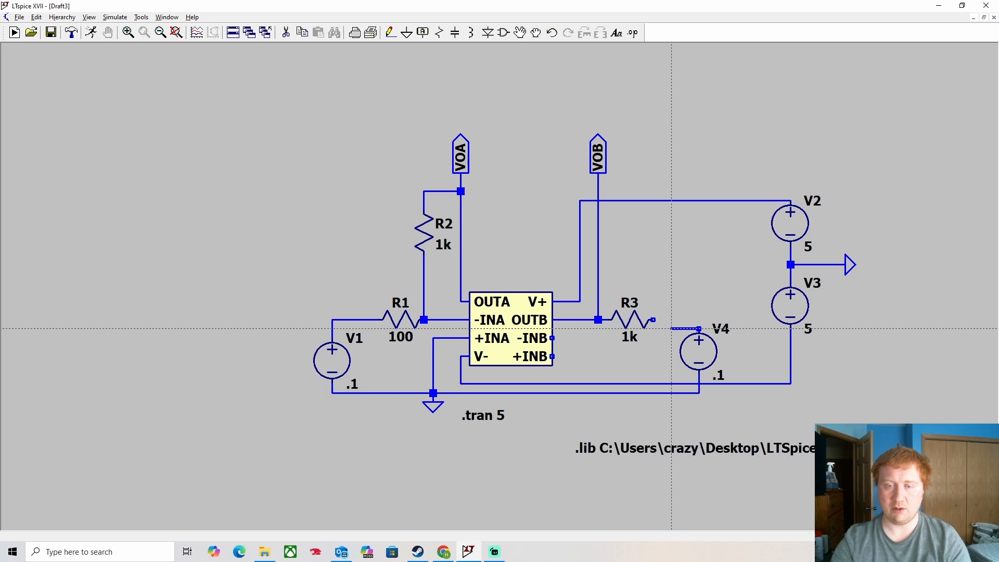
pyautogui.click(671, 329)
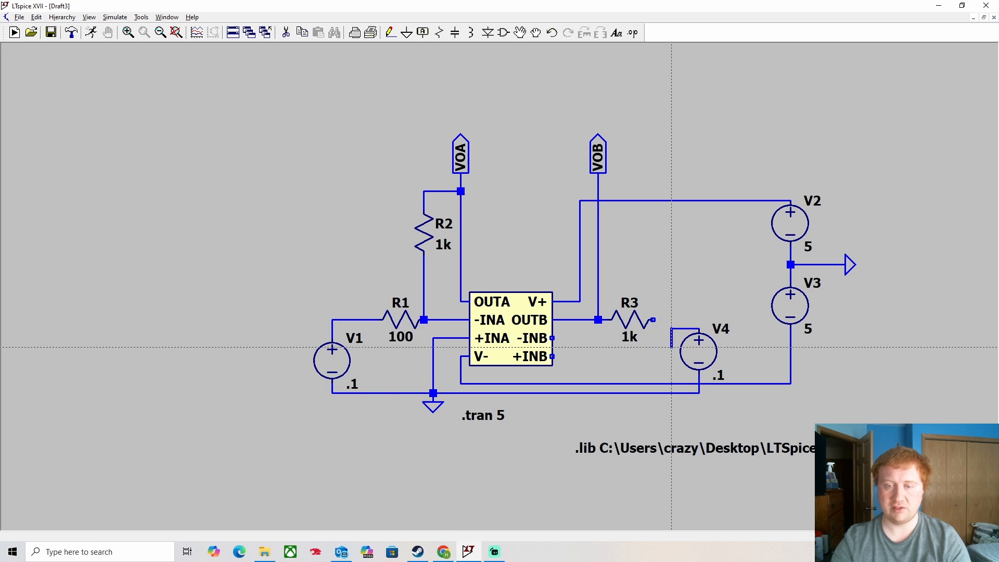
pyautogui.click(552, 356)
pyautogui.press('Escape')
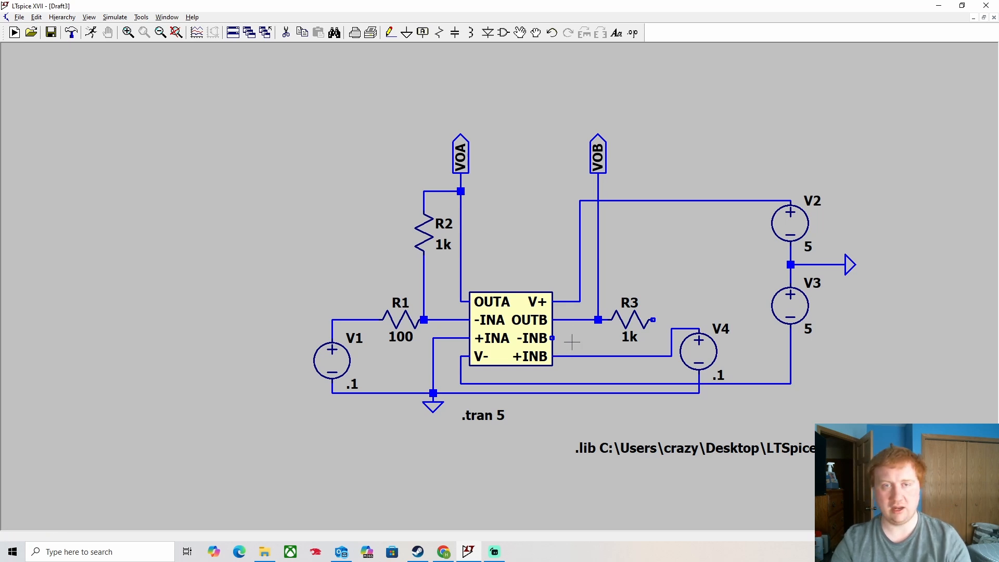
# - Move the .lib directive lower and move the V4 source below the circuit to clear space
pyautogui.click(440, 32)
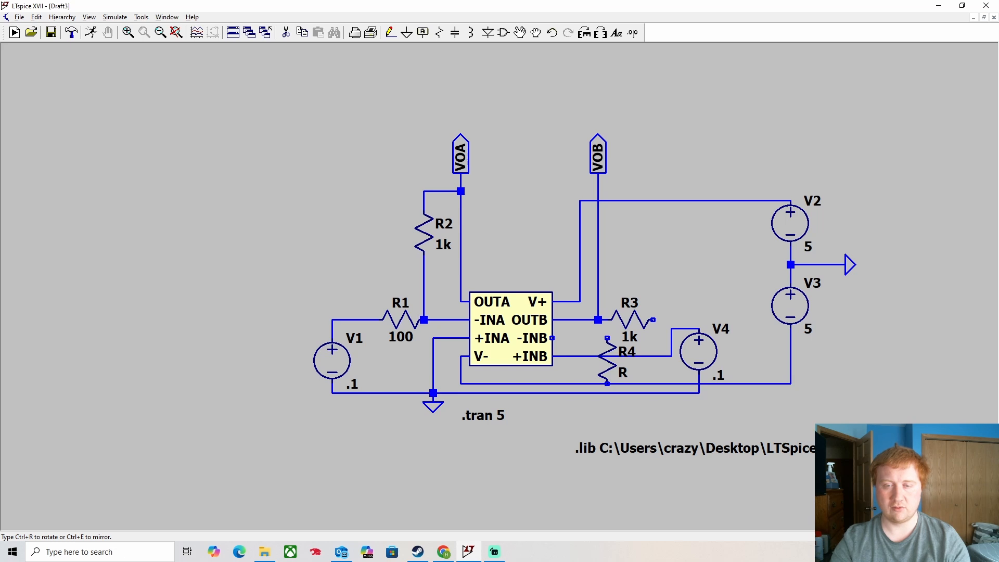
pyautogui.press('Escape')
pyautogui.moveTo(543, 416); pyautogui.dragTo(524, 300)
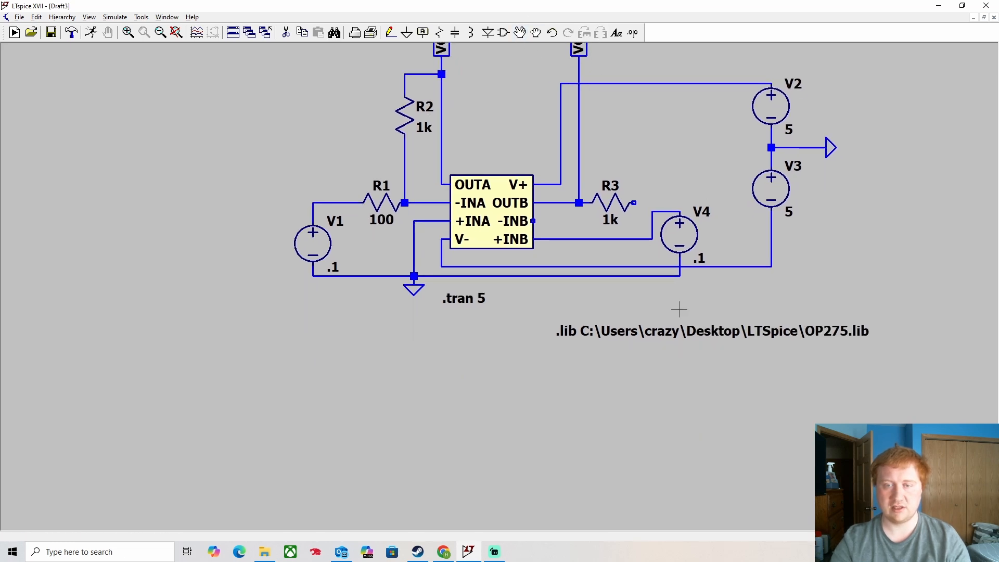
pyautogui.click(522, 33)
pyautogui.click(696, 334)
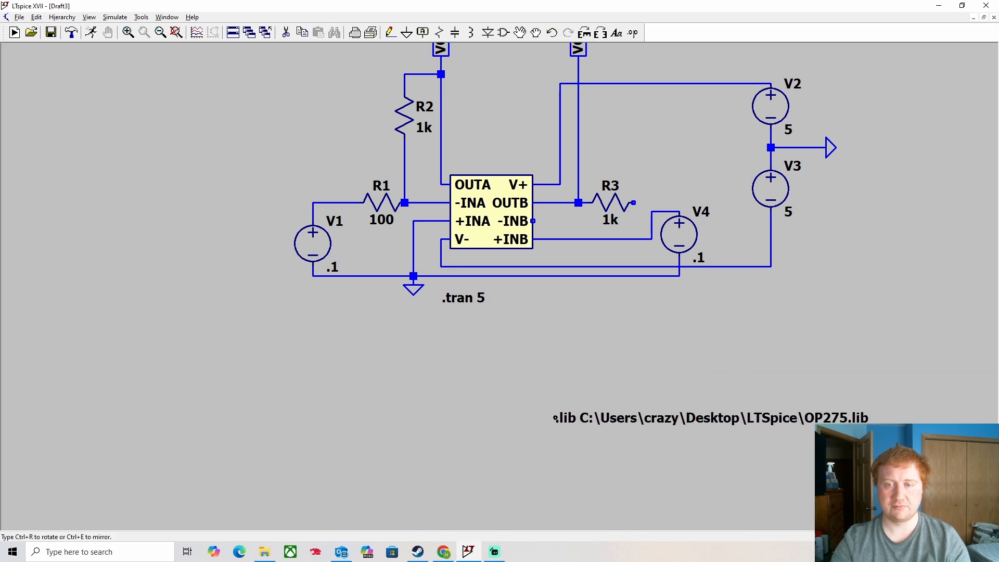
pyautogui.click(555, 422)
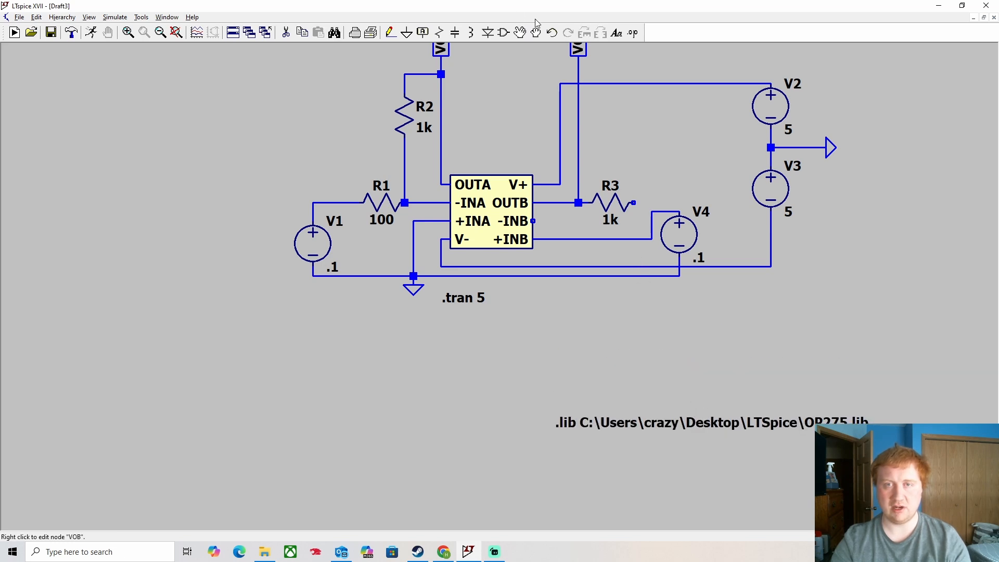
pyautogui.click(520, 33)
pyautogui.click(692, 239)
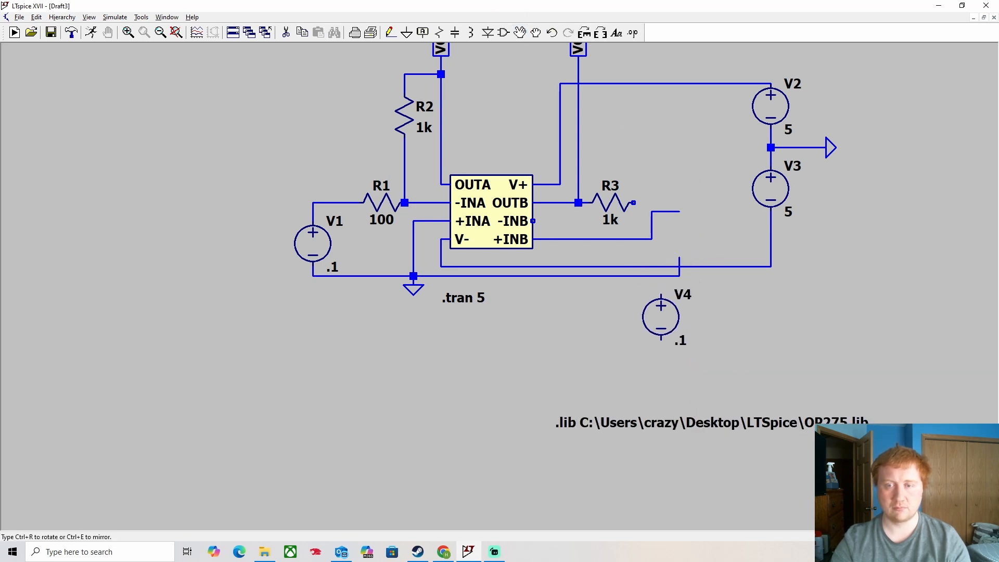
pyautogui.click(665, 323)
# - Delete the leftover wires running from the +INB input
pyautogui.press('Delete')
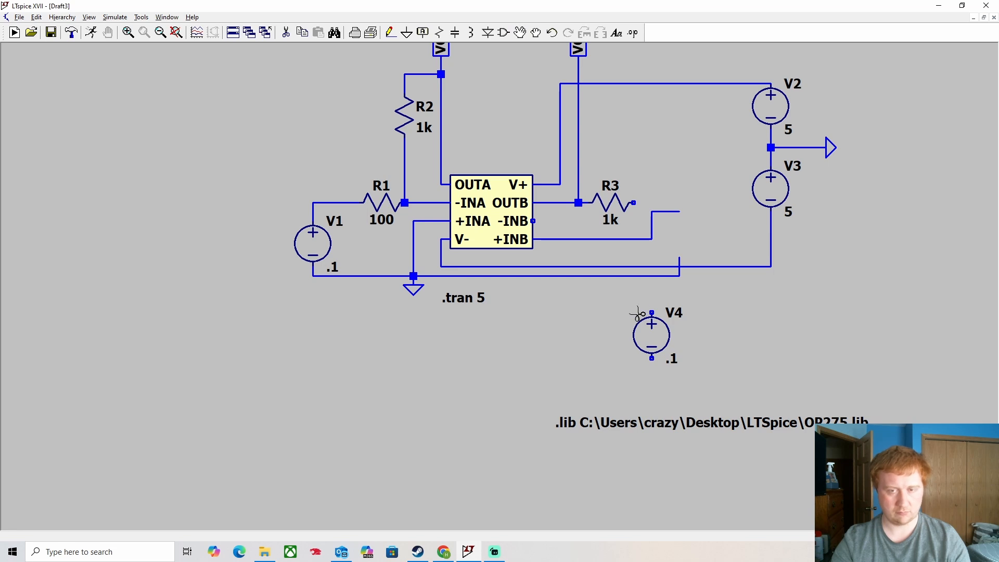
pyautogui.click(644, 276)
pyautogui.click(679, 268)
pyautogui.click(652, 229)
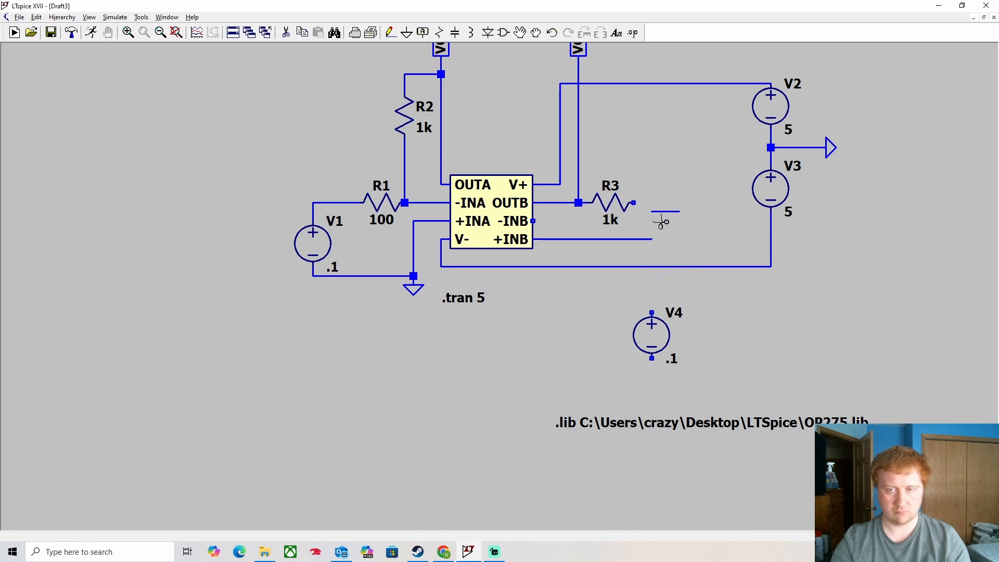
pyautogui.click(656, 211)
pyautogui.click(642, 240)
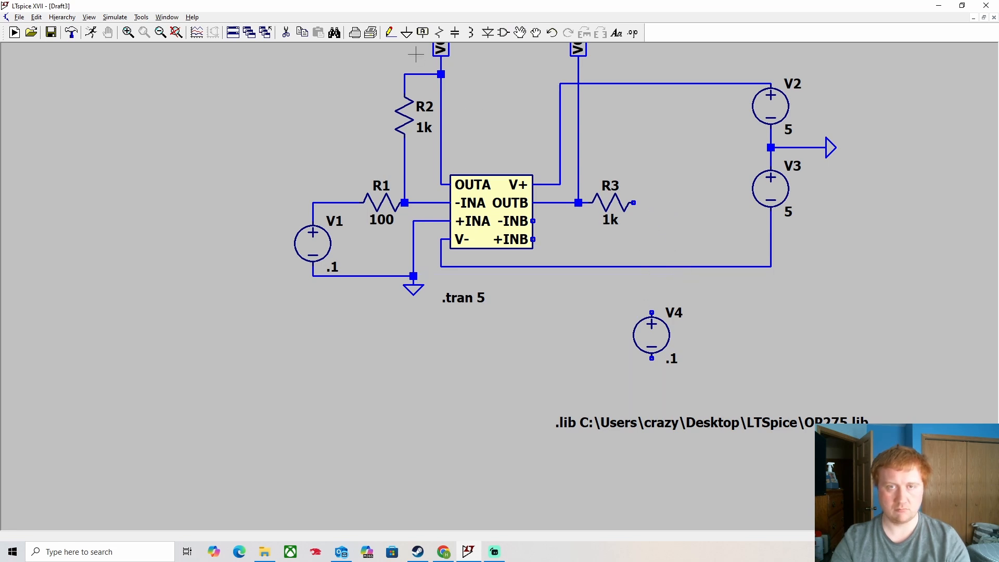
# - Place resistor R4 to the right of R3 with a resistance of 100
pyautogui.click(440, 34)
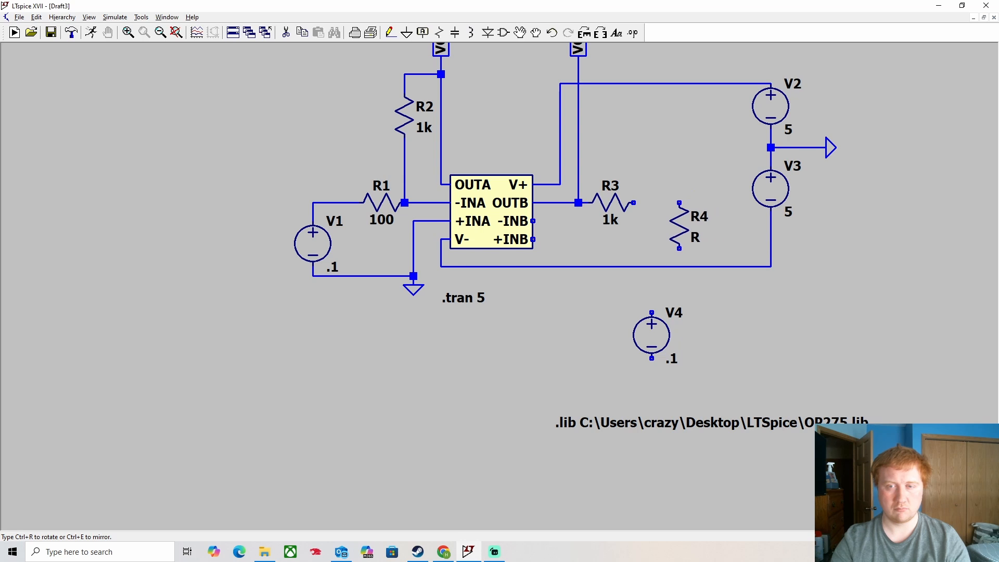
pyautogui.click(667, 243)
pyautogui.rightClick(667, 243)
pyautogui.write('100')
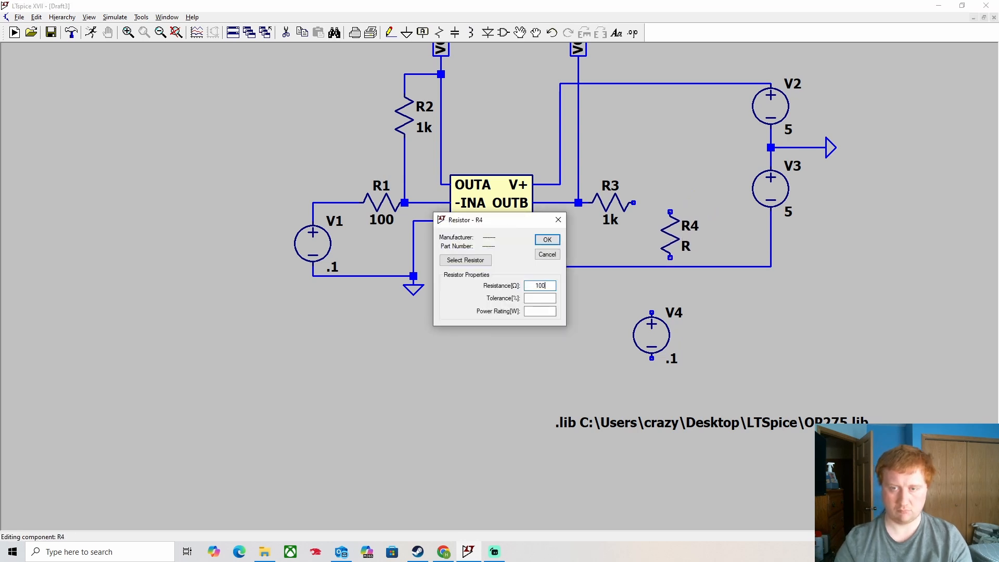
pyautogui.press('Return')
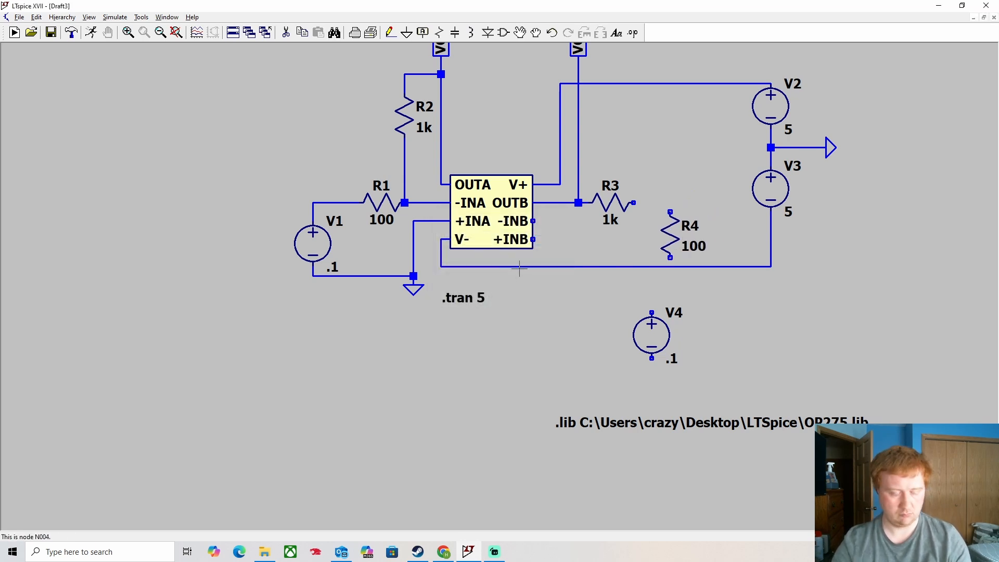
# - Delete the wire from V- to V3 and the vertical wire below V-
pyautogui.click(549, 267)
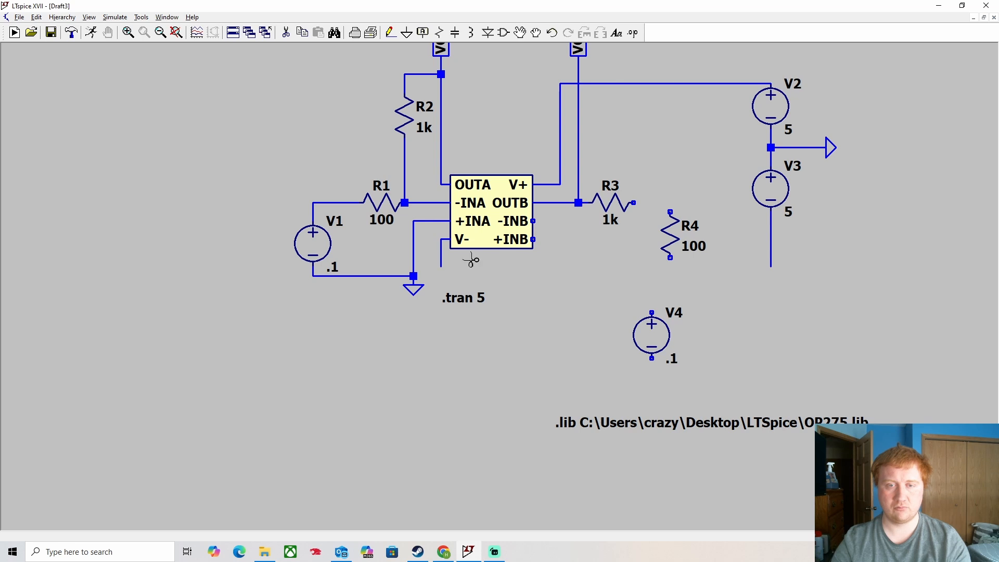
pyautogui.click(442, 259)
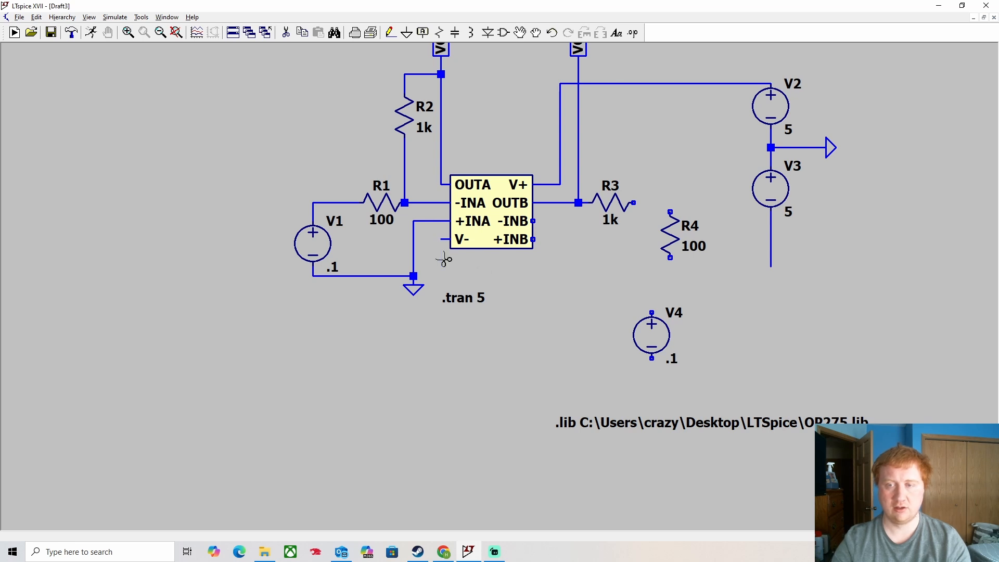
pyautogui.press('Escape')
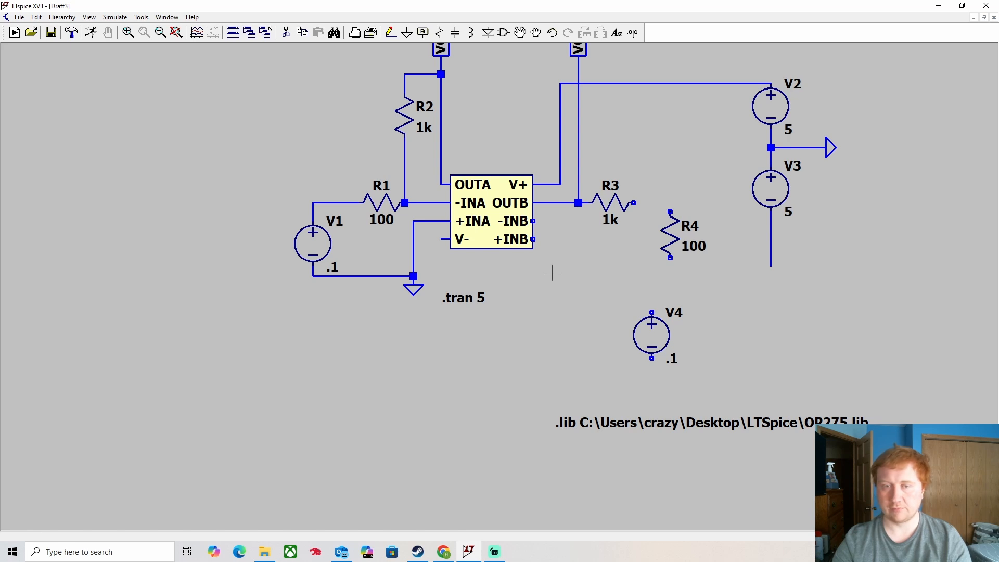
# - Wire ground to R4's bottom, R4's top to R3's right end, and that junction to -INB
pyautogui.click(390, 32)
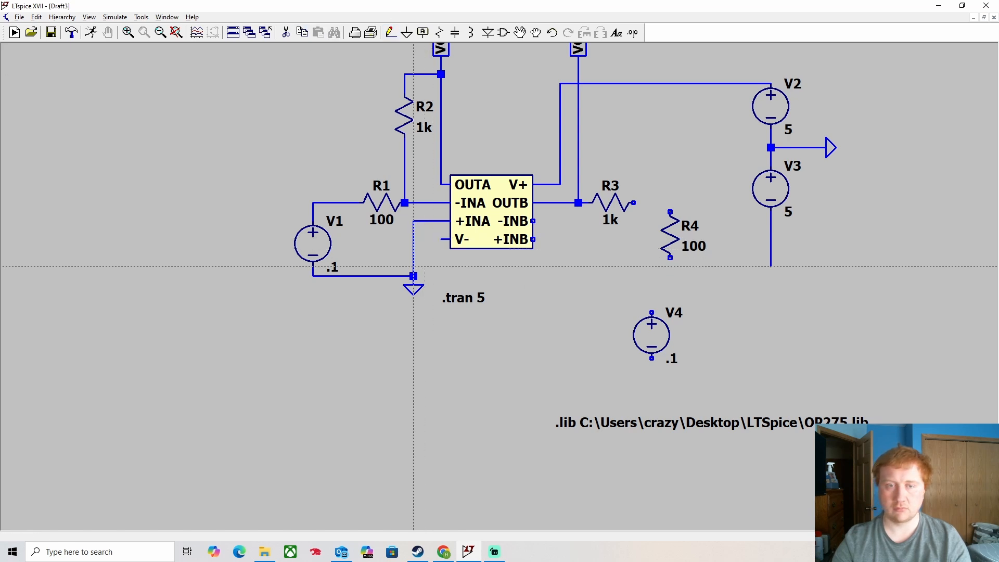
pyautogui.click(413, 276)
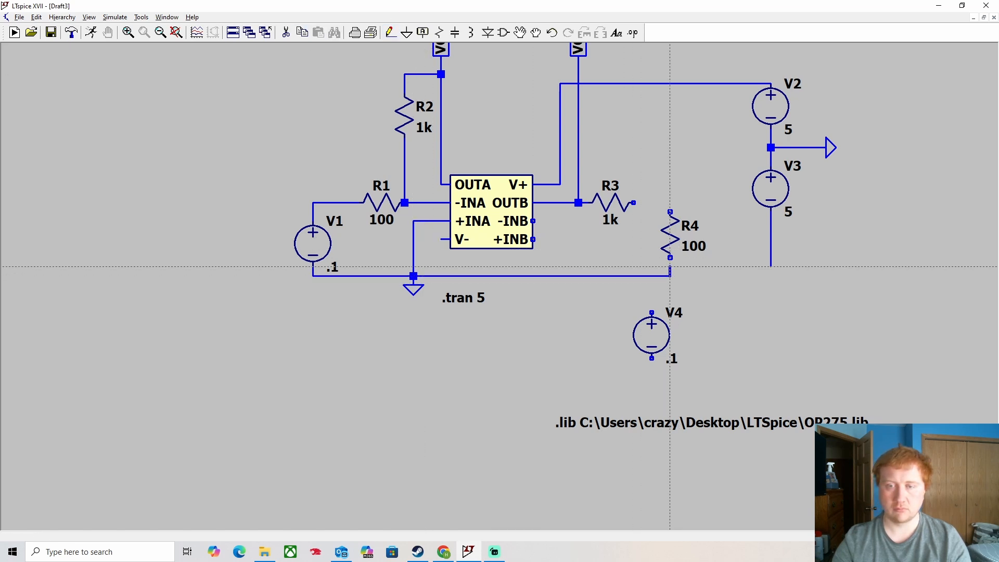
pyautogui.click(670, 257)
pyautogui.click(670, 213)
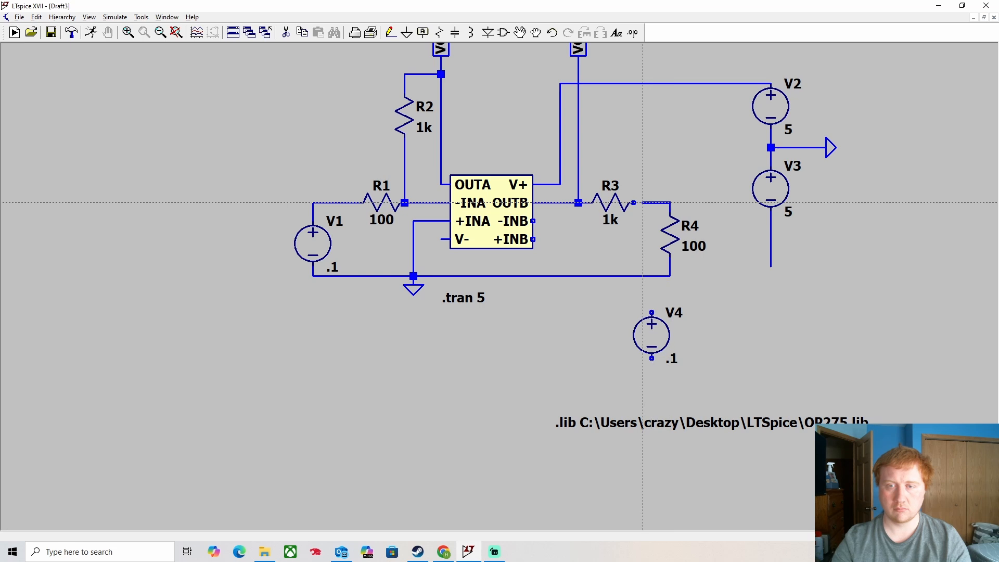
pyautogui.click(633, 203)
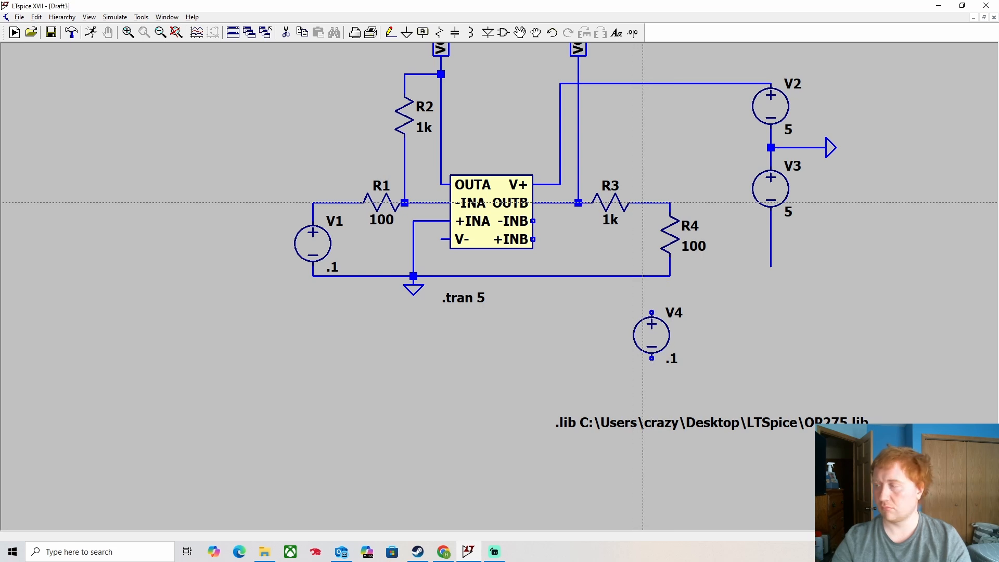
pyautogui.click(643, 203)
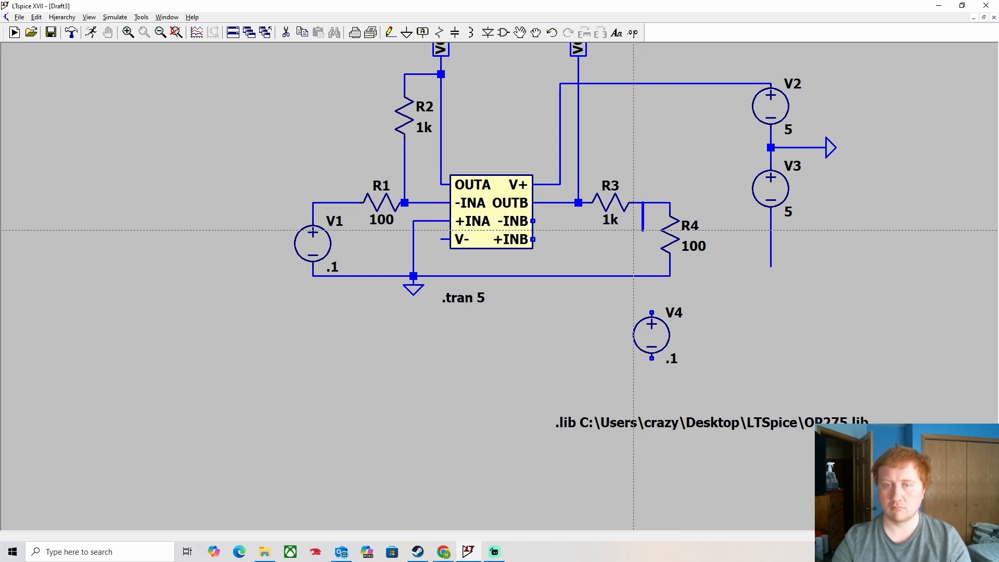
pyautogui.click(578, 230)
pyautogui.click(533, 221)
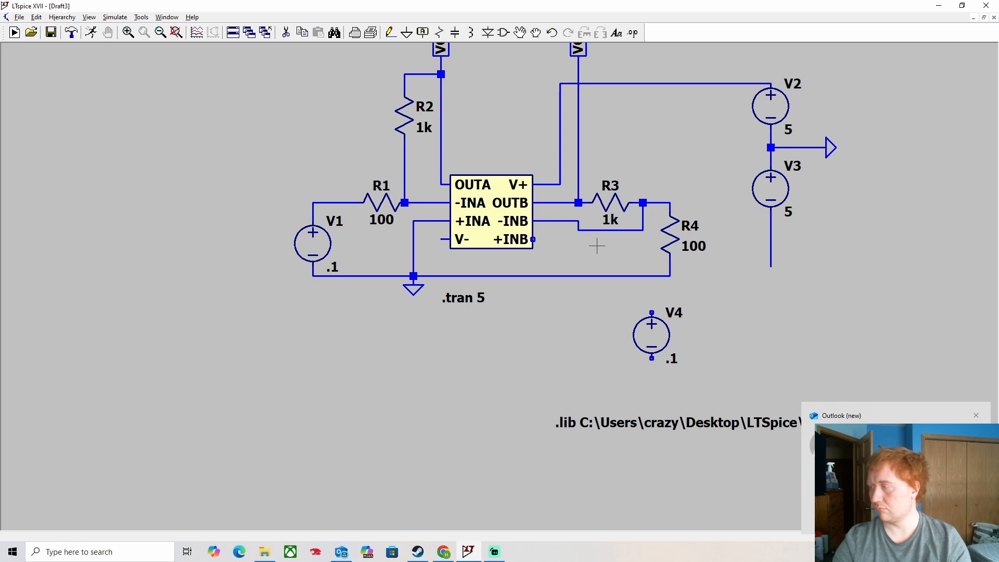
# - Move V4 just right of R4 and wire its bottom terminal to R4's ground line
pyautogui.press('F7')
pyautogui.click(636, 339)
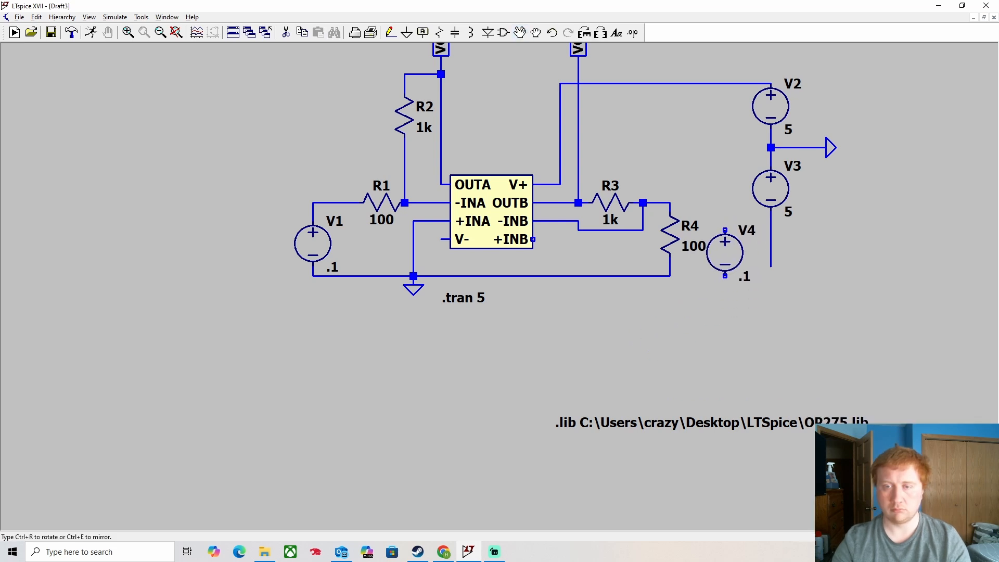
pyautogui.click(744, 257)
pyautogui.press('Escape')
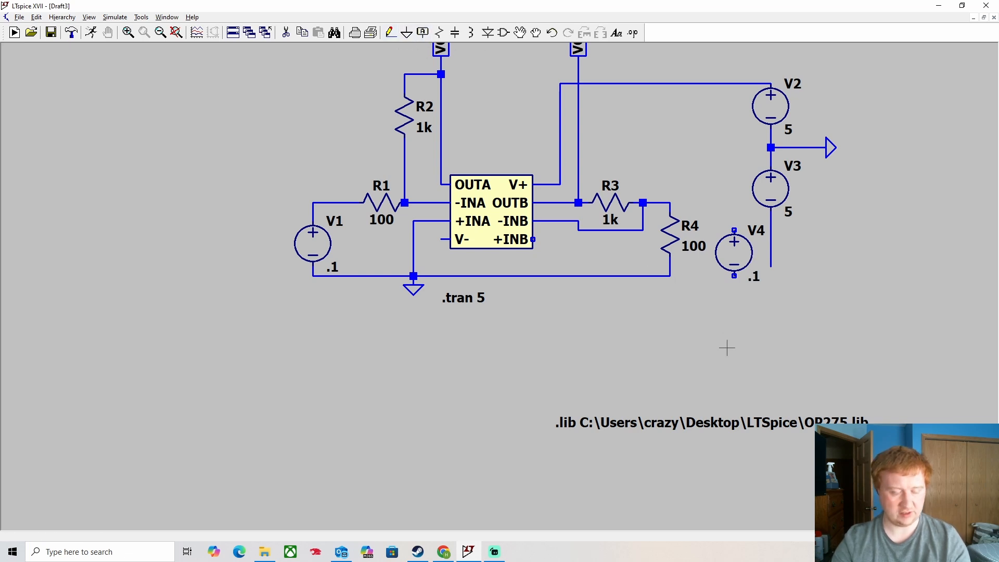
pyautogui.press('F3')
pyautogui.click(670, 276)
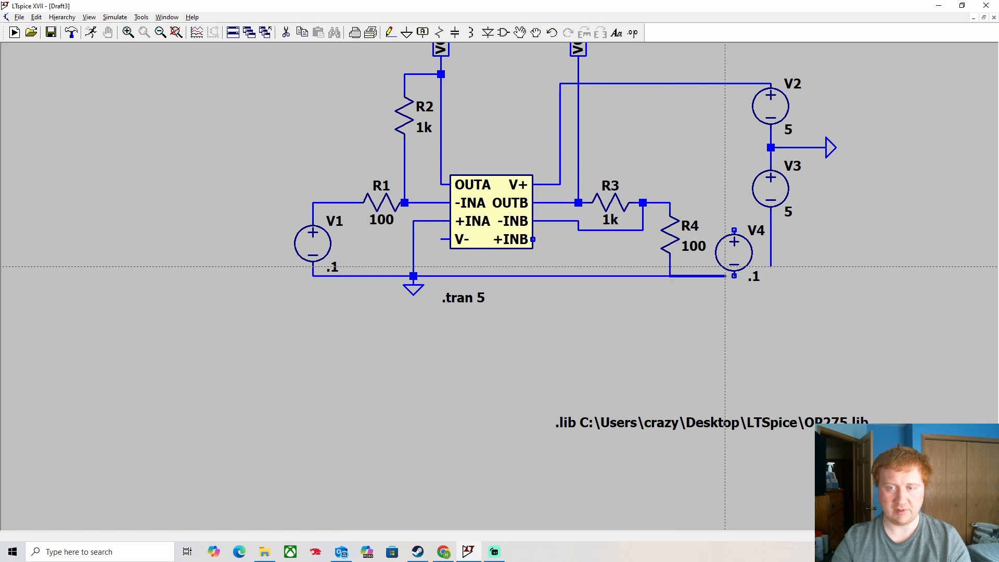
pyautogui.click(734, 276)
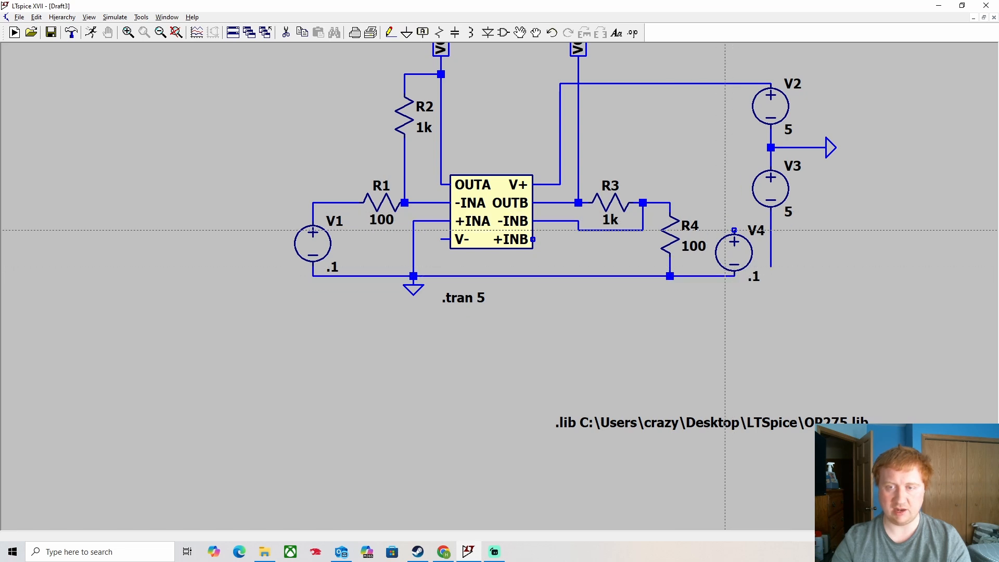
# - Connect V4's top terminal to +INB, replacing the misrouted segments above R4 and V4
pyautogui.click(726, 230)
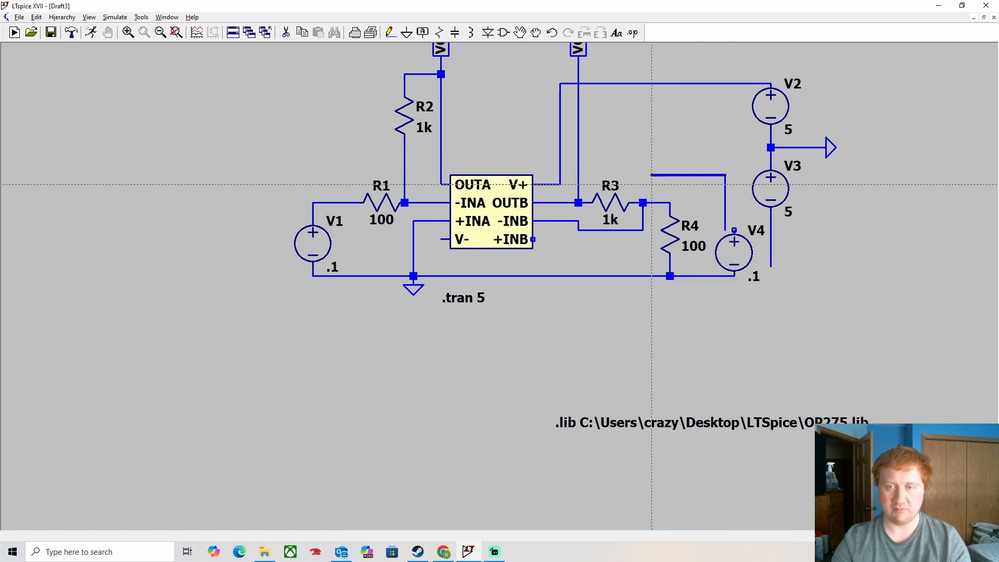
pyautogui.click(652, 177)
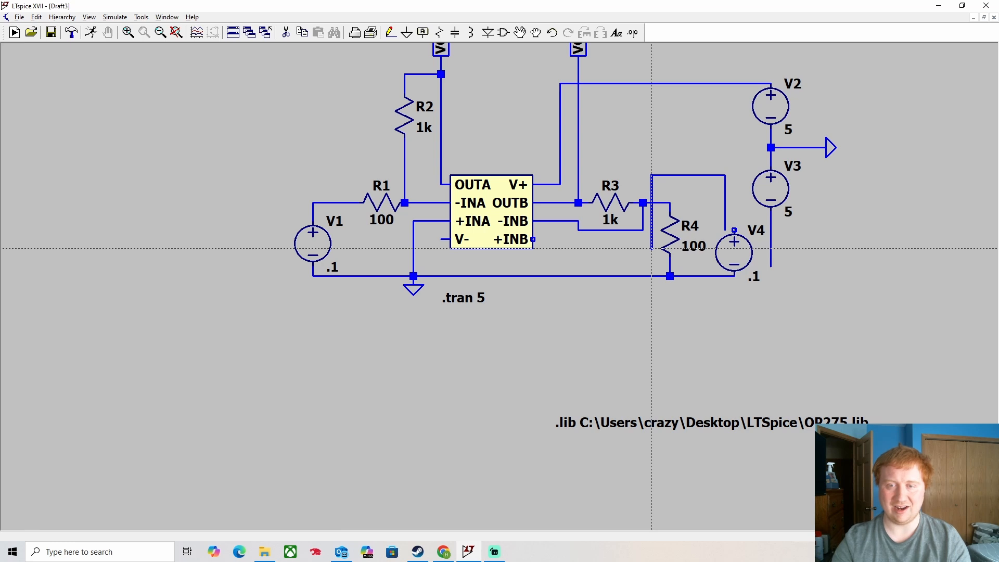
pyautogui.click(533, 240)
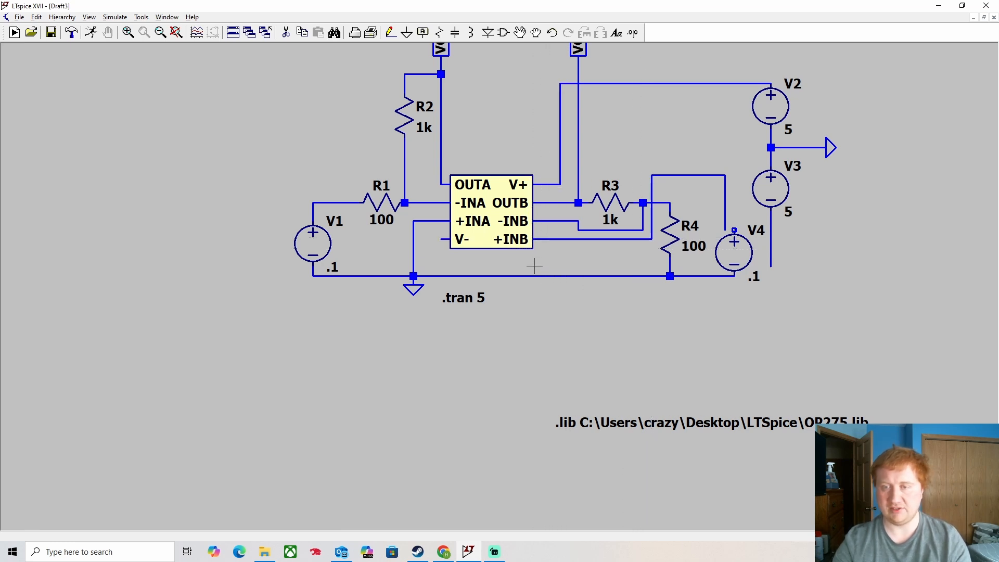
pyautogui.press('Delete')
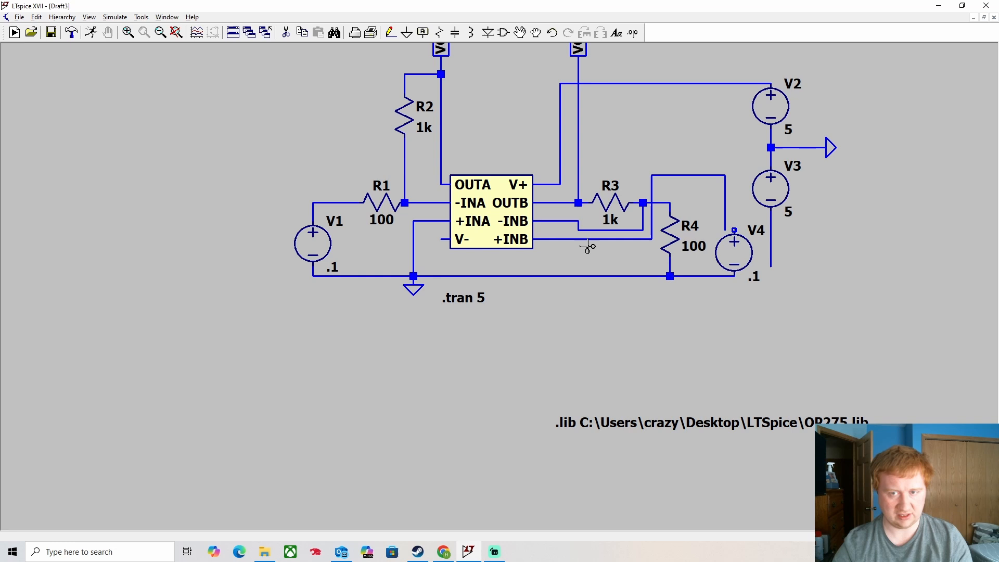
pyautogui.click(726, 197)
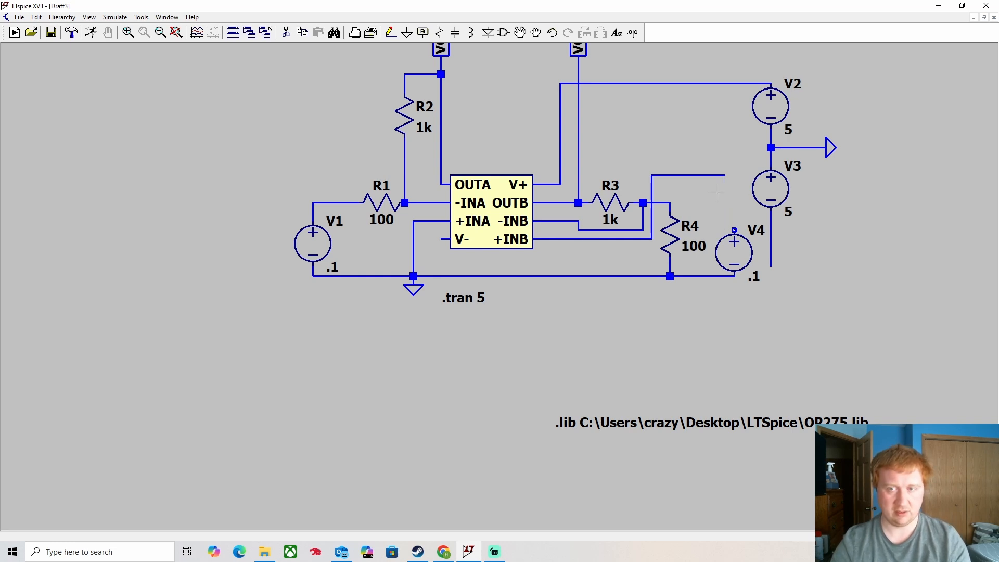
pyautogui.click(709, 176)
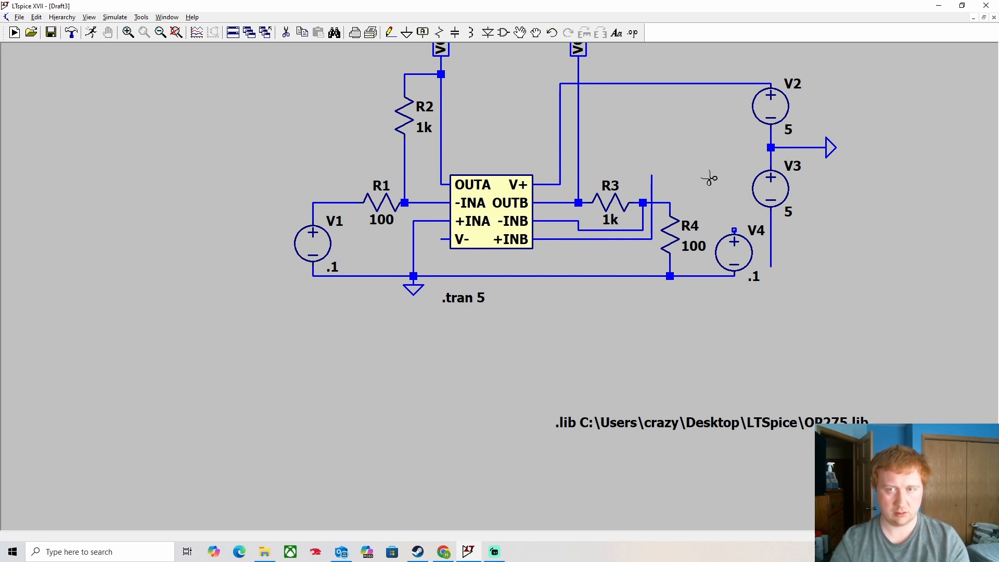
pyautogui.press('F3')
pyautogui.click(651, 176)
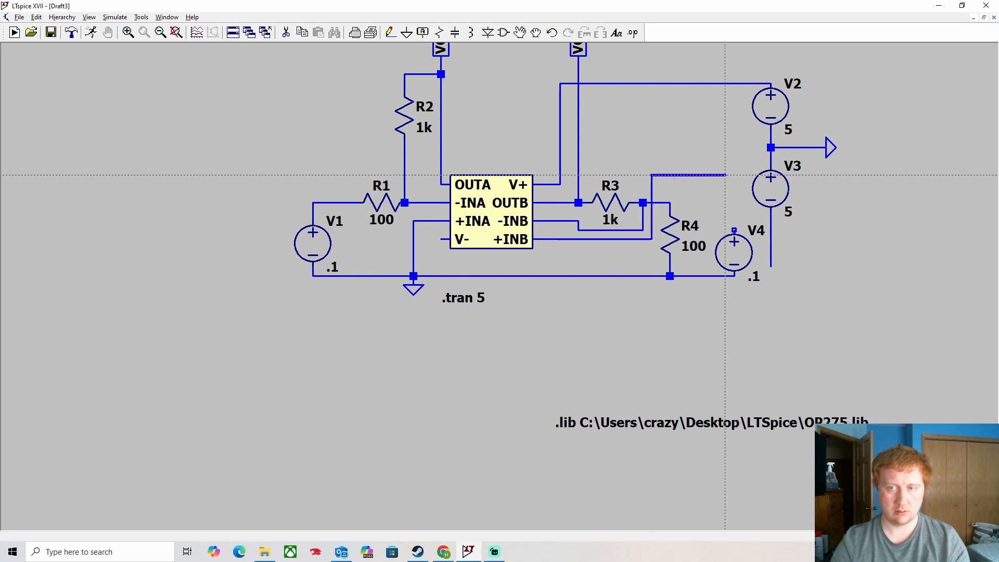
pyautogui.click(734, 230)
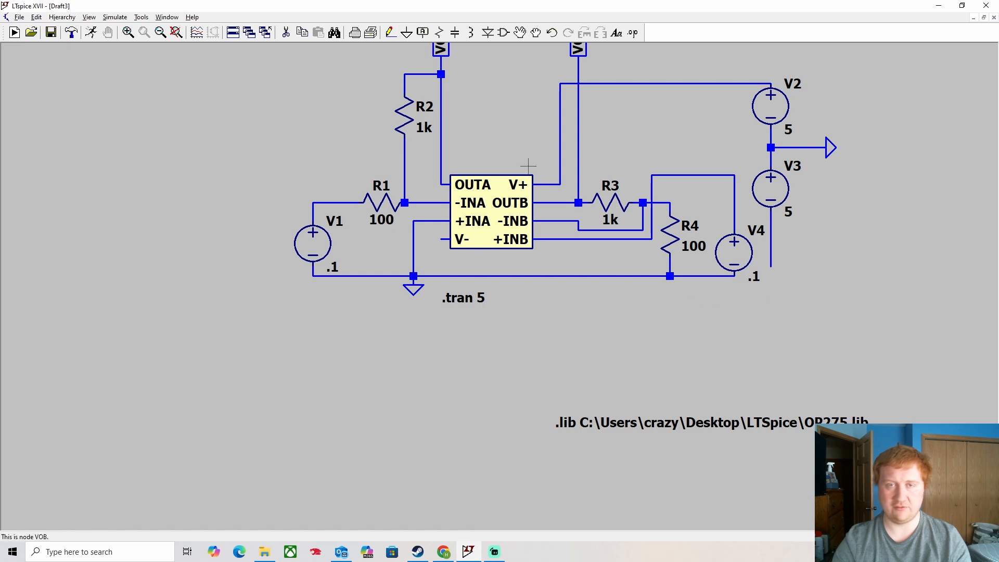
# - Wire the V- pin down and across to V3's bottom terminal, then fit the circuit in view
pyautogui.click(390, 32)
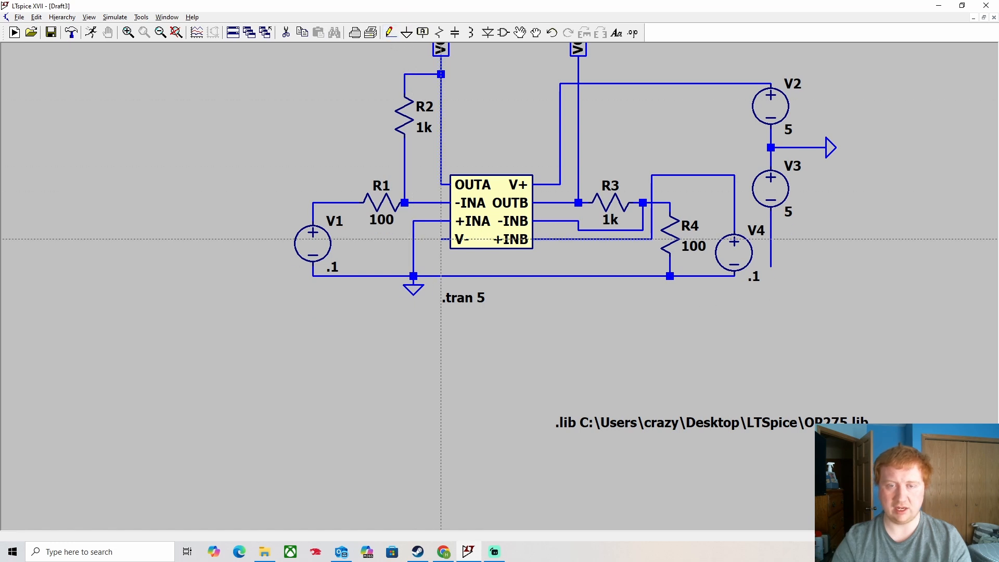
pyautogui.click(441, 239)
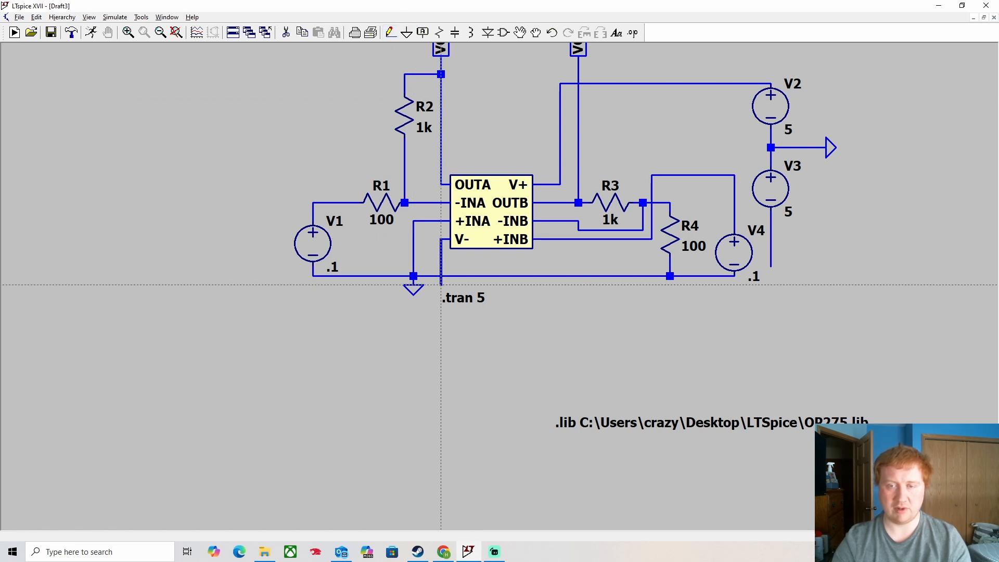
pyautogui.click(441, 285)
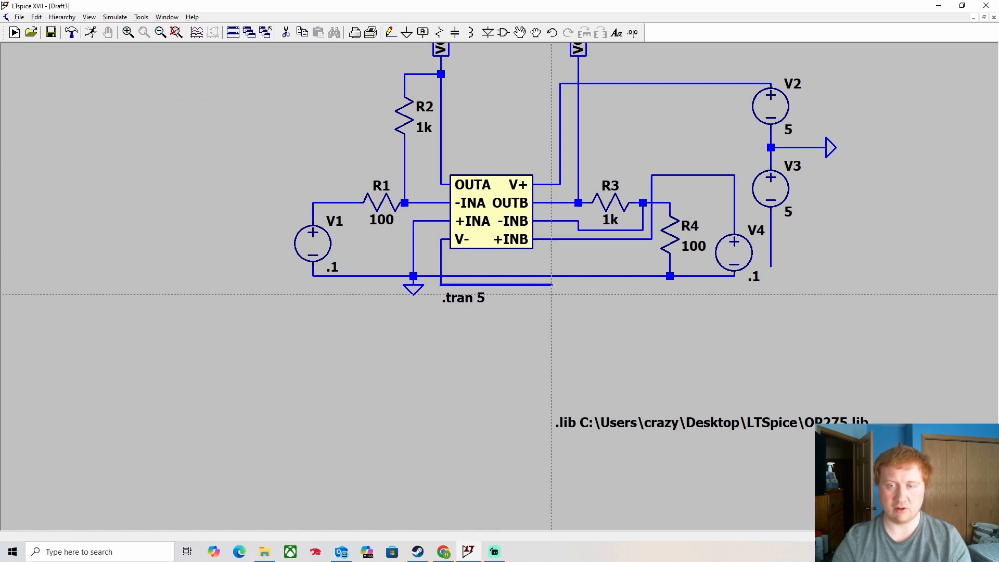
pyautogui.click(771, 284)
pyautogui.click(771, 267)
pyautogui.press('Escape')
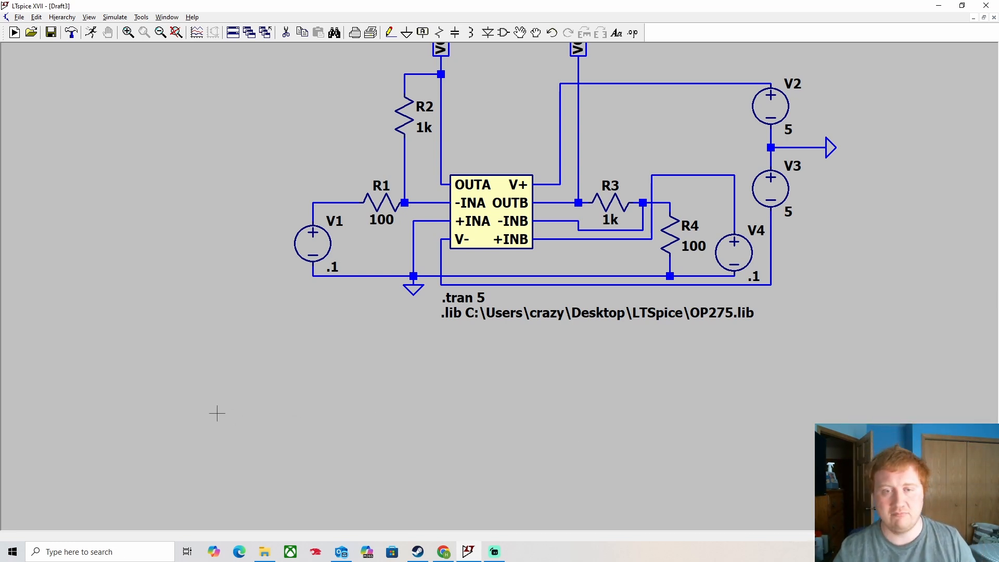
pyautogui.press('space')
pyautogui.scroll(-1, 341, 246)
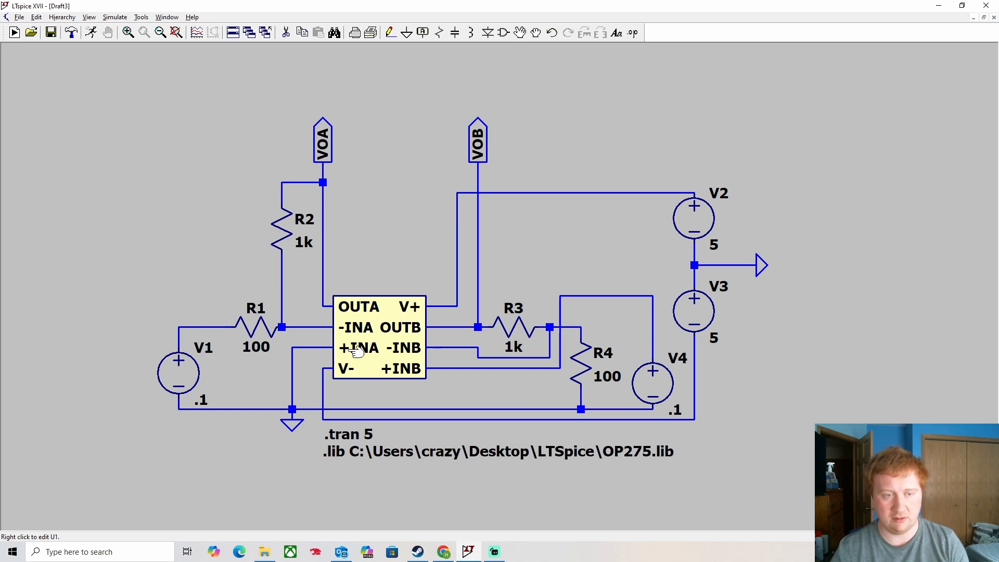
# - Run the simulation, then open the .tran 5 command's DC sweep settings for the first source
pyautogui.click(91, 32)
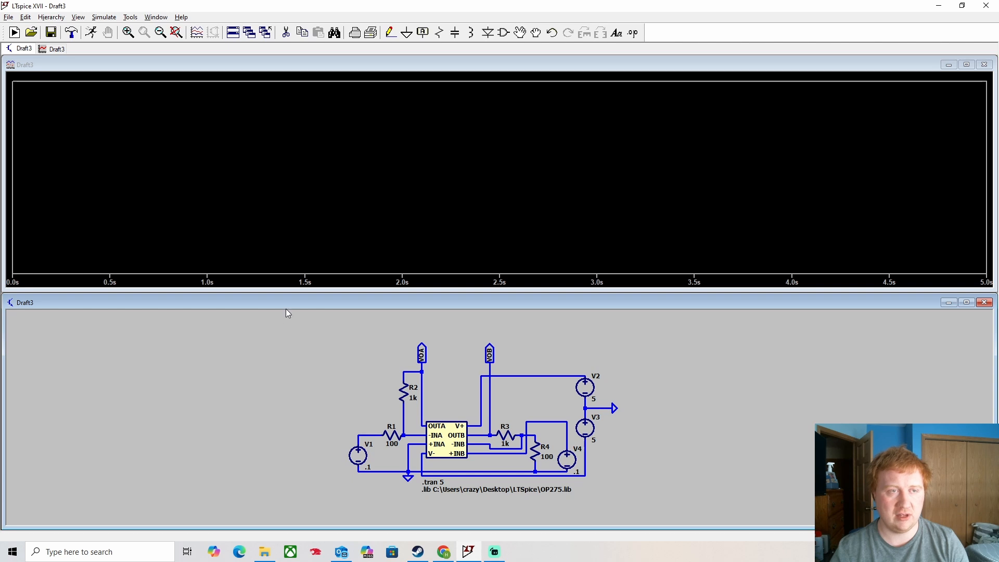
pyautogui.rightClick(436, 483)
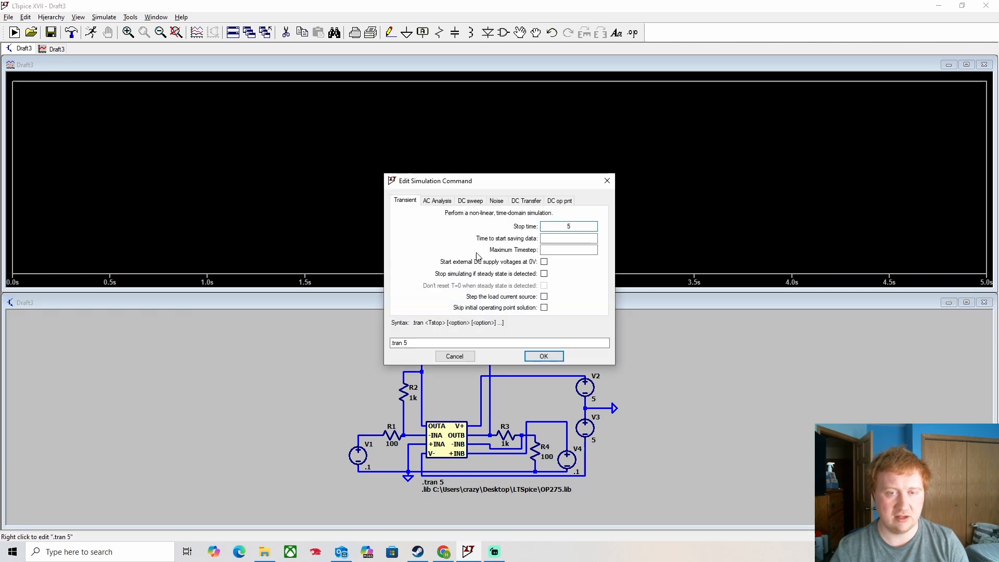
pyautogui.click(472, 202)
pyautogui.click(536, 249)
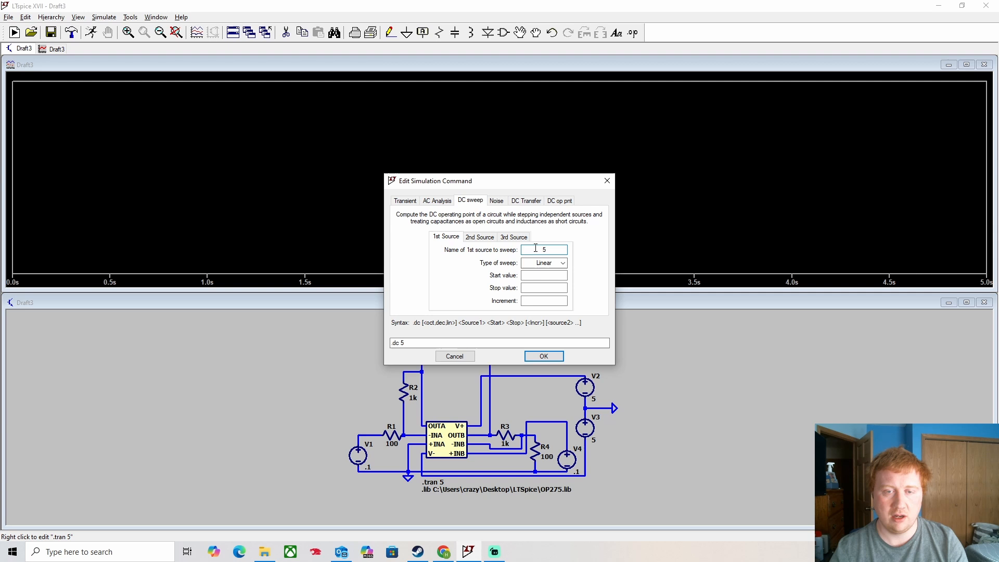
pyautogui.click(482, 240)
pyautogui.click(509, 241)
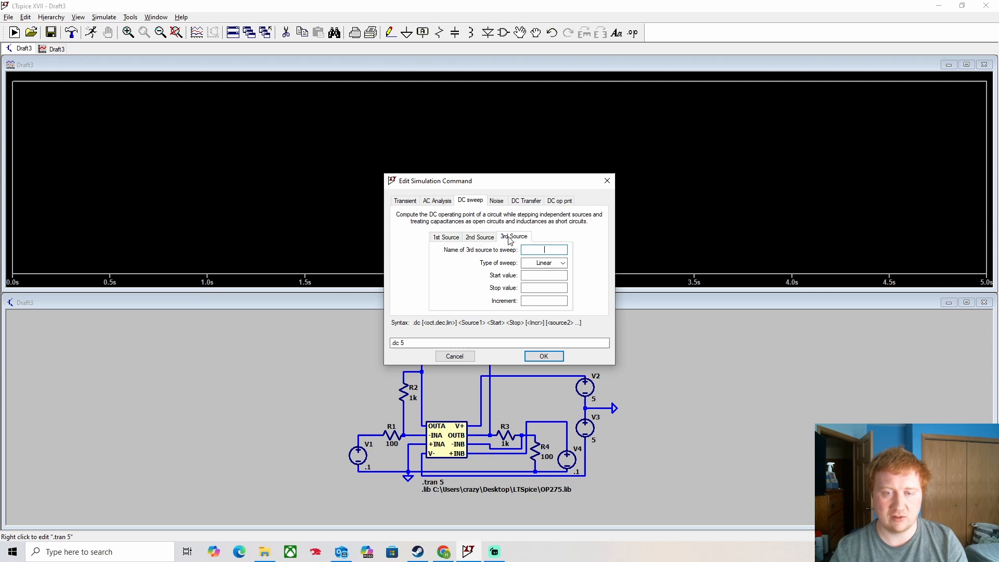
pyautogui.click(479, 239)
pyautogui.click(453, 238)
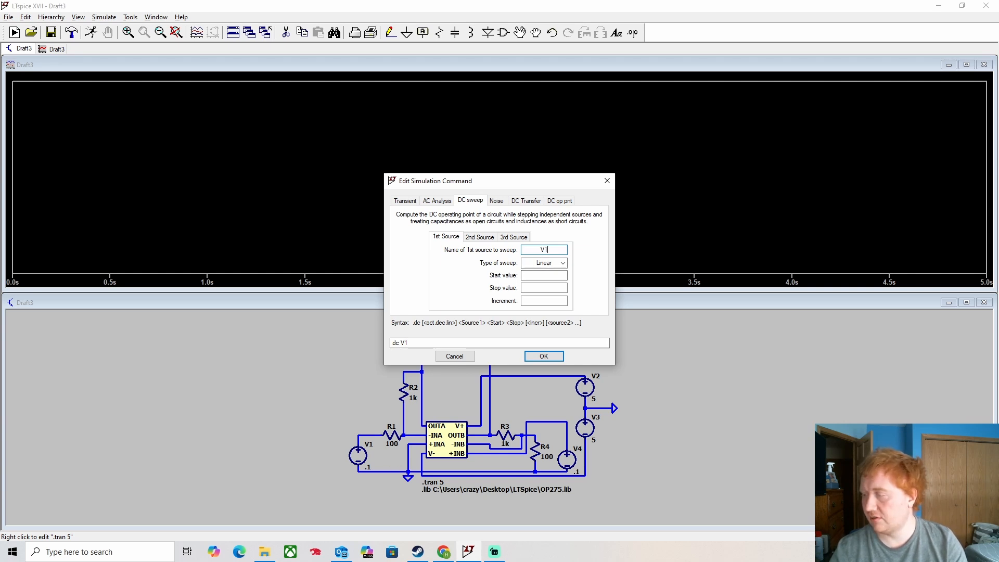
# - Enter sweep start 0 and stop 5 and accept the .dc V1 0 5 command
pyautogui.click(545, 275)
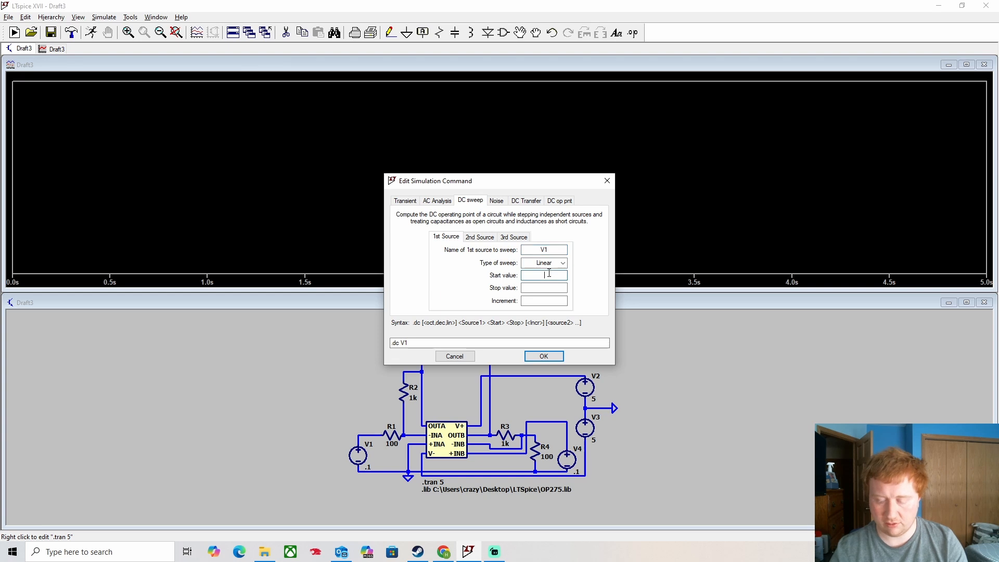
pyautogui.write('0')
pyautogui.click(541, 289)
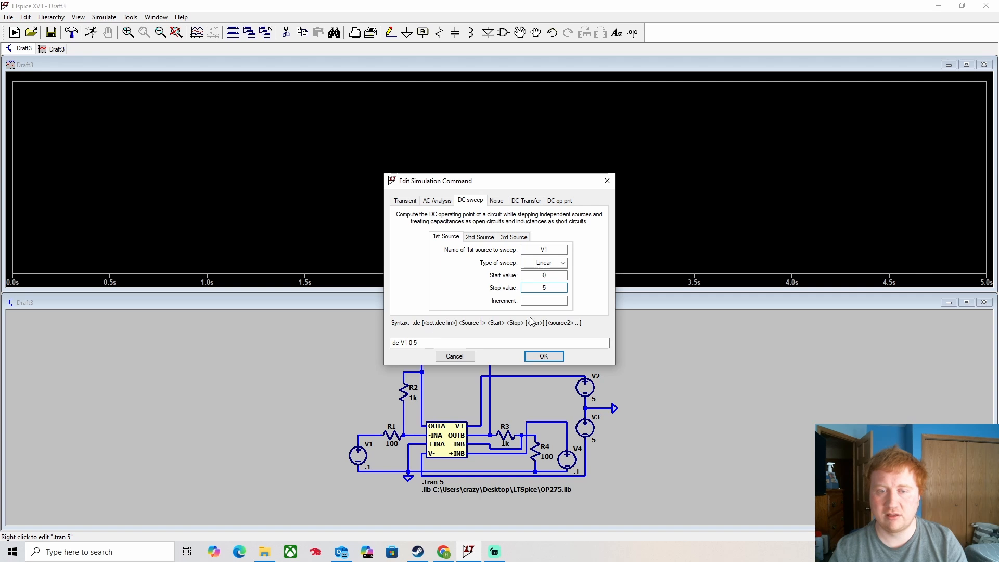
pyautogui.write('5')
pyautogui.click(550, 356)
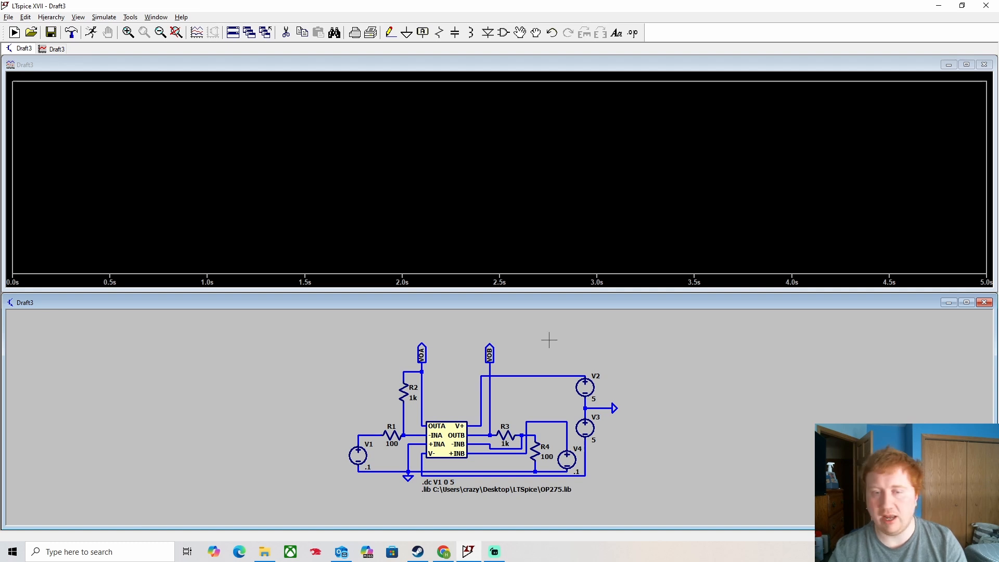
# - Run the DC sweep and probe the VOA output and the V1–R1 node voltages
pyautogui.click(422, 367)
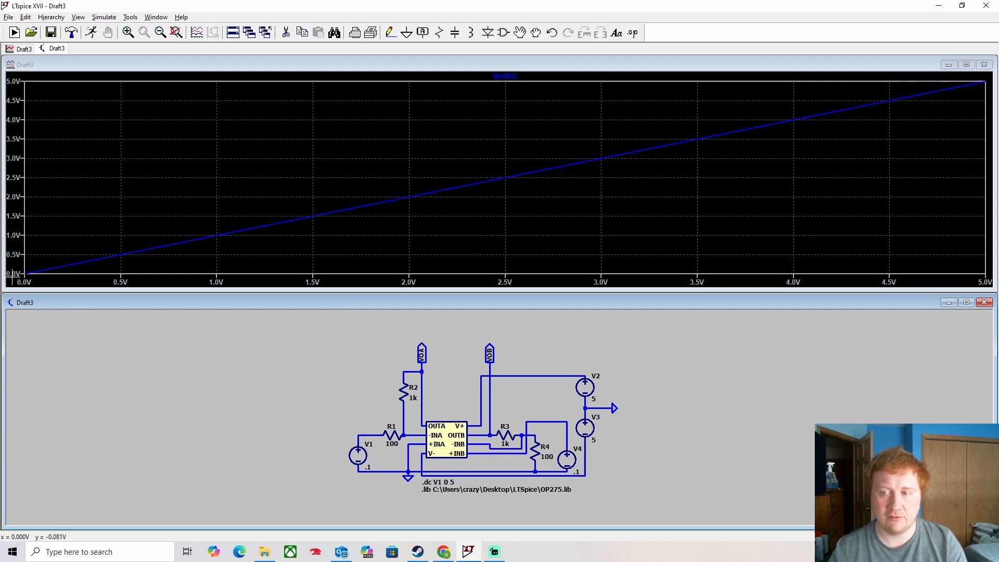
pyautogui.click(422, 367)
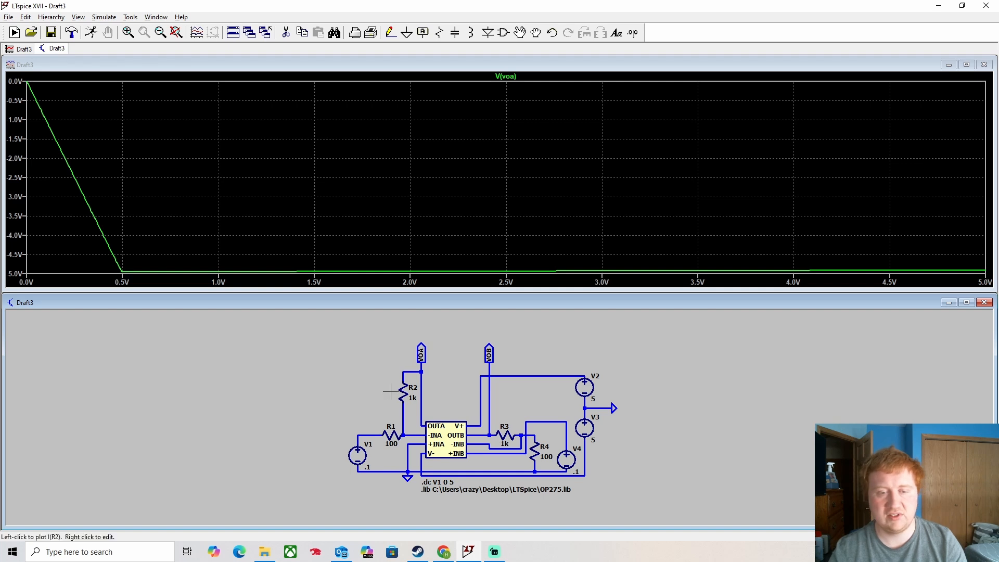
pyautogui.click(370, 434)
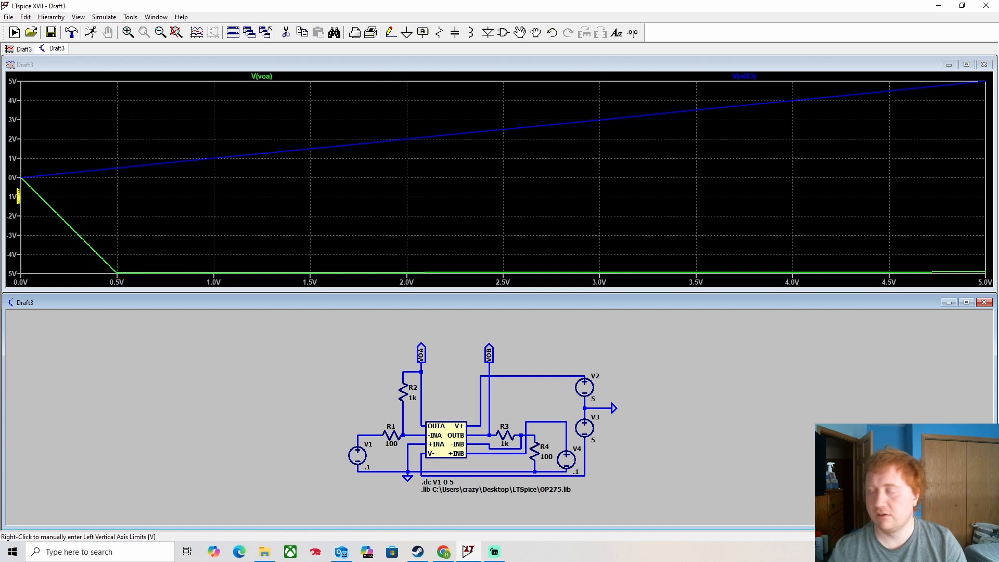
# - Restore full plot extents, set the vertical axis bottom to -6 V, and bring up the Open dialog
pyautogui.moveTo(24, 99); pyautogui.dragTo(191, 292)
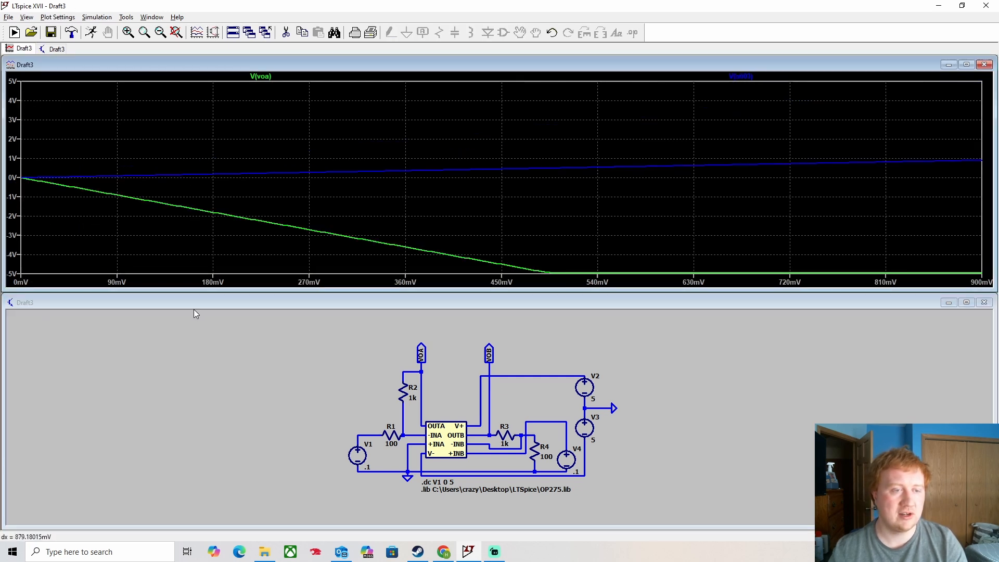
pyautogui.click(175, 32)
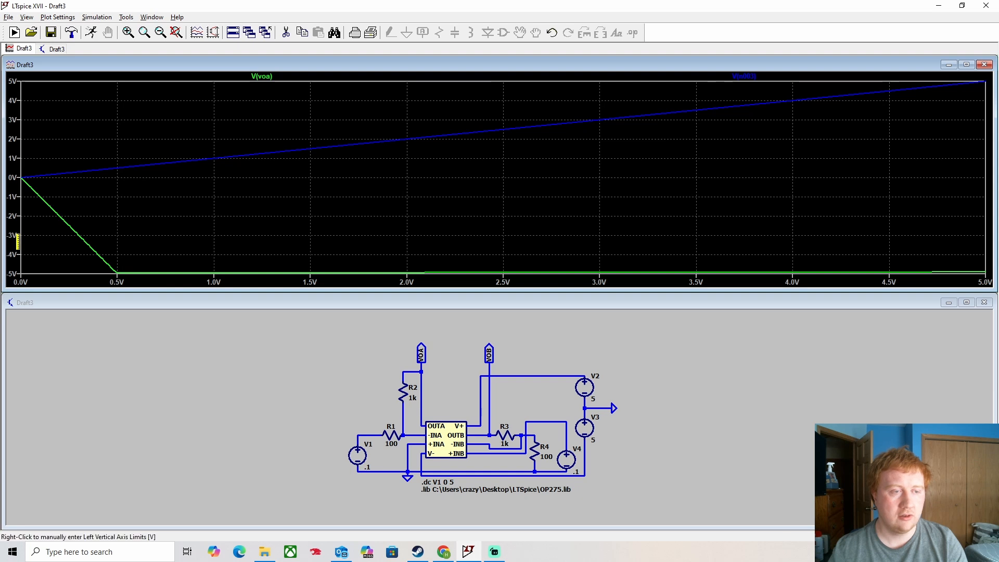
pyautogui.rightClick(18, 242)
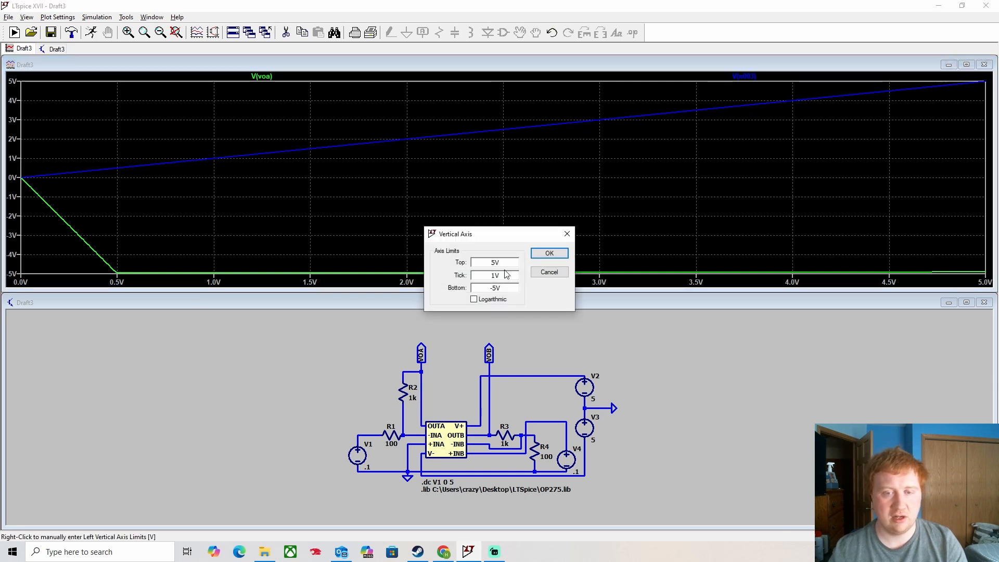
pyautogui.moveTo(502, 287); pyautogui.dragTo(467, 284)
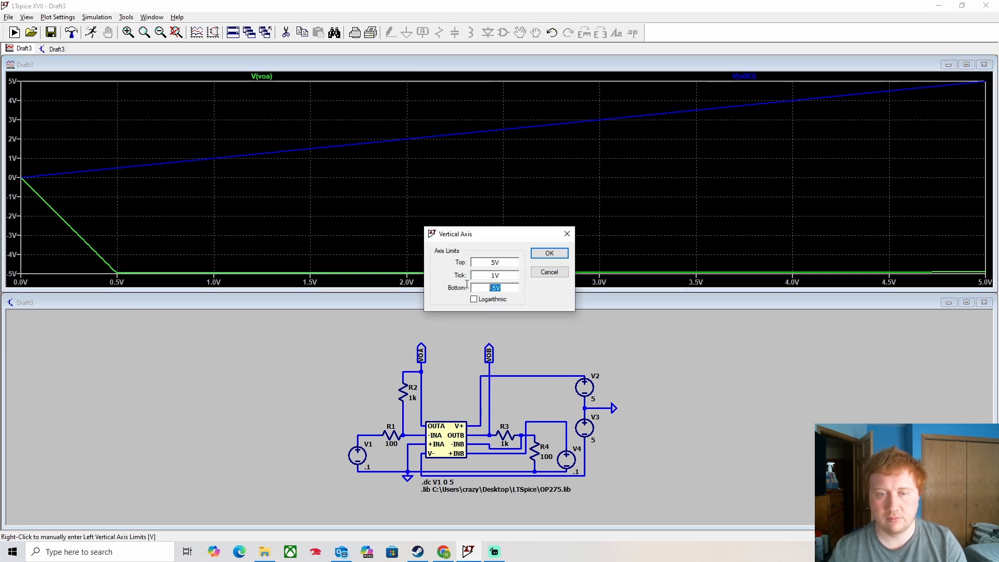
pyautogui.write('-6')
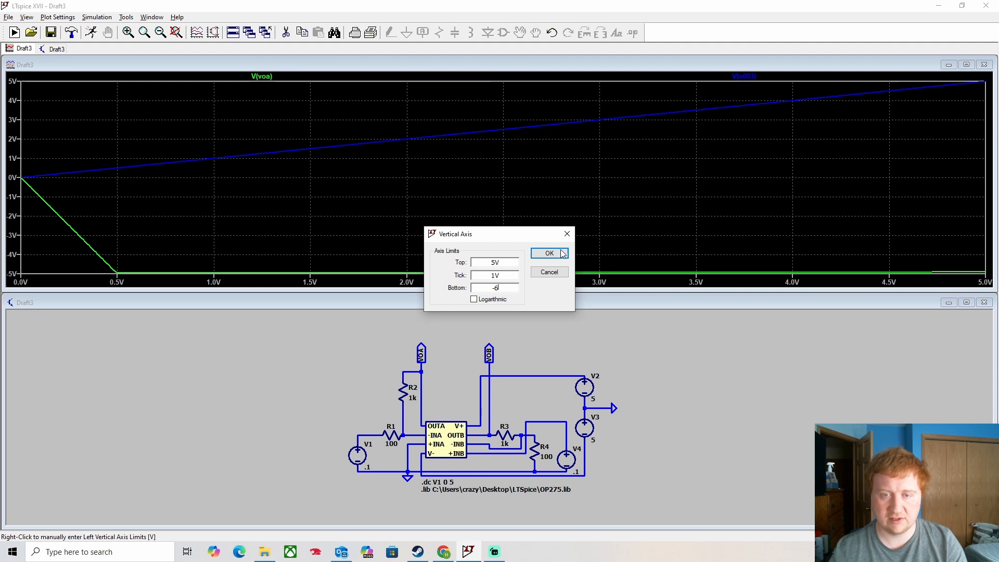
pyautogui.click(549, 253)
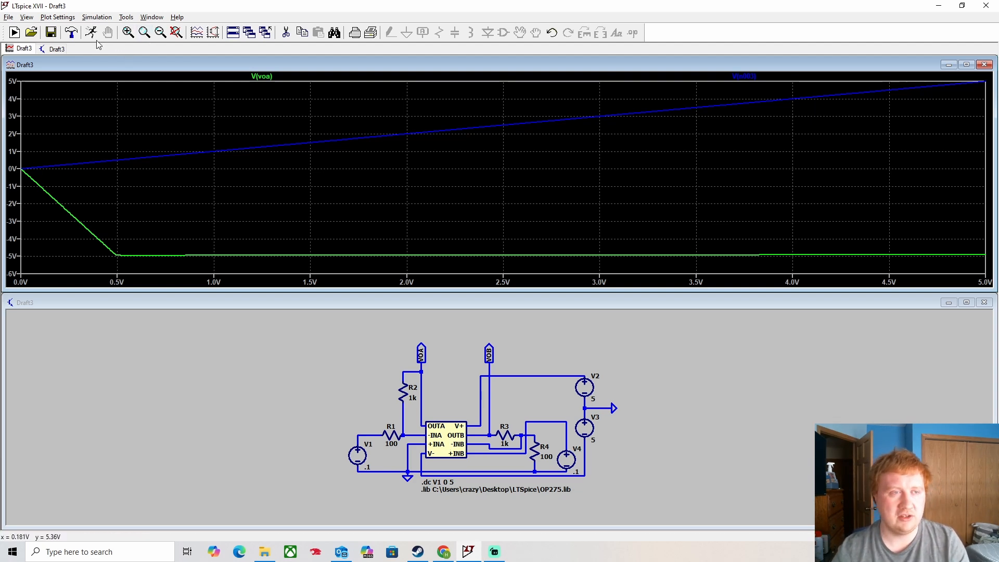
pyautogui.click(31, 33)
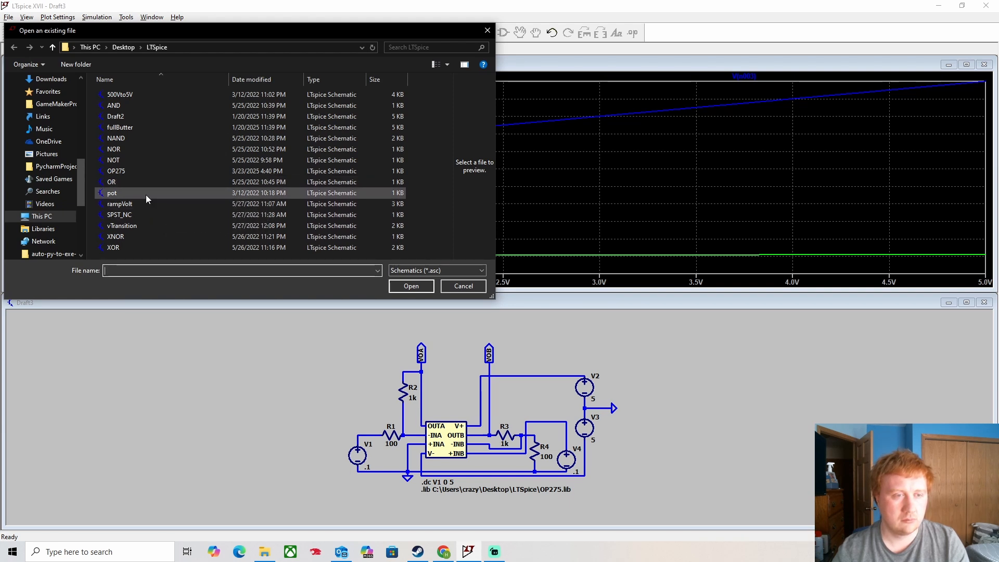
# - Open the OP275 schematic to inspect it, close it, and refit the Draft3 circuit view
pyautogui.click(137, 171)
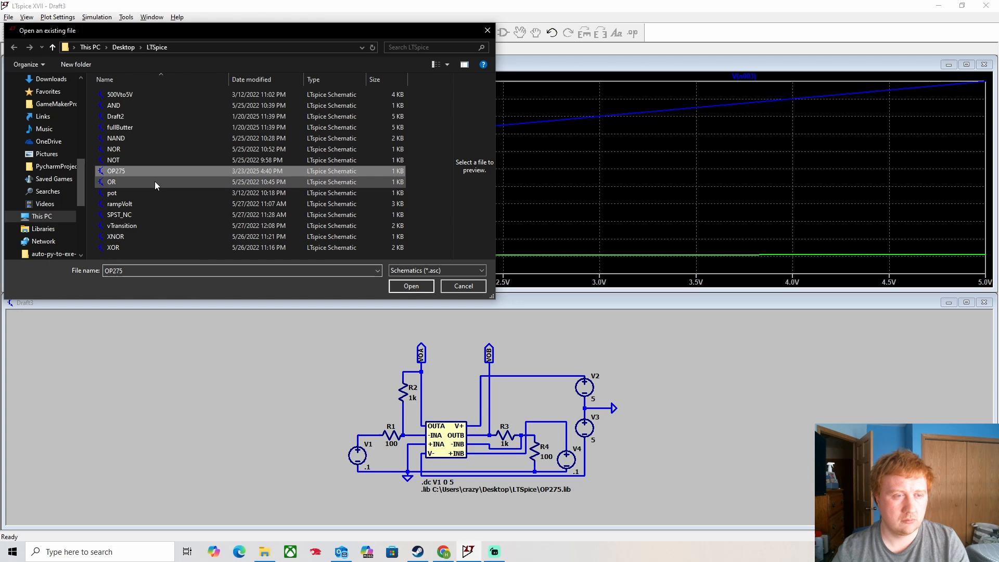
pyautogui.click(394, 284)
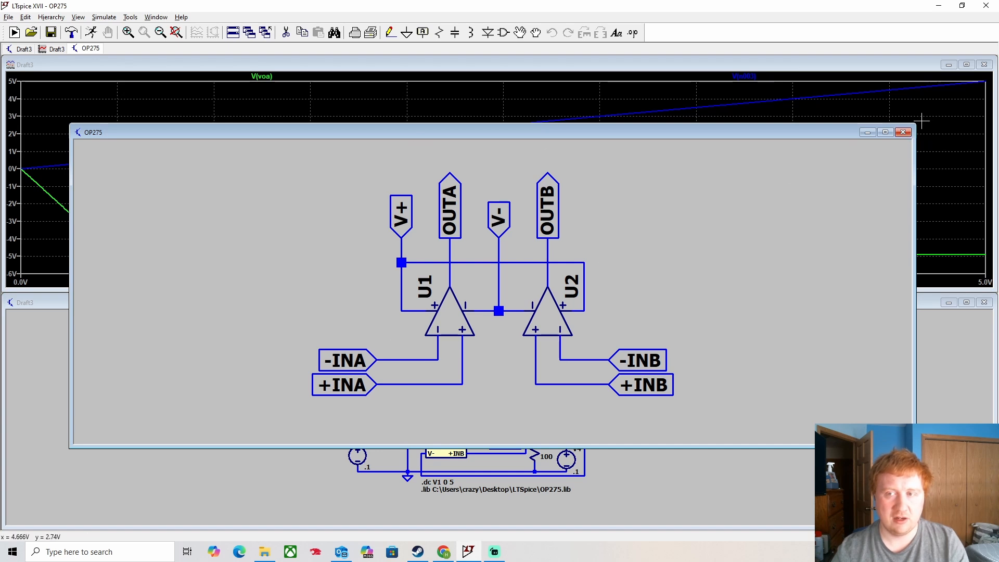
pyautogui.click(903, 132)
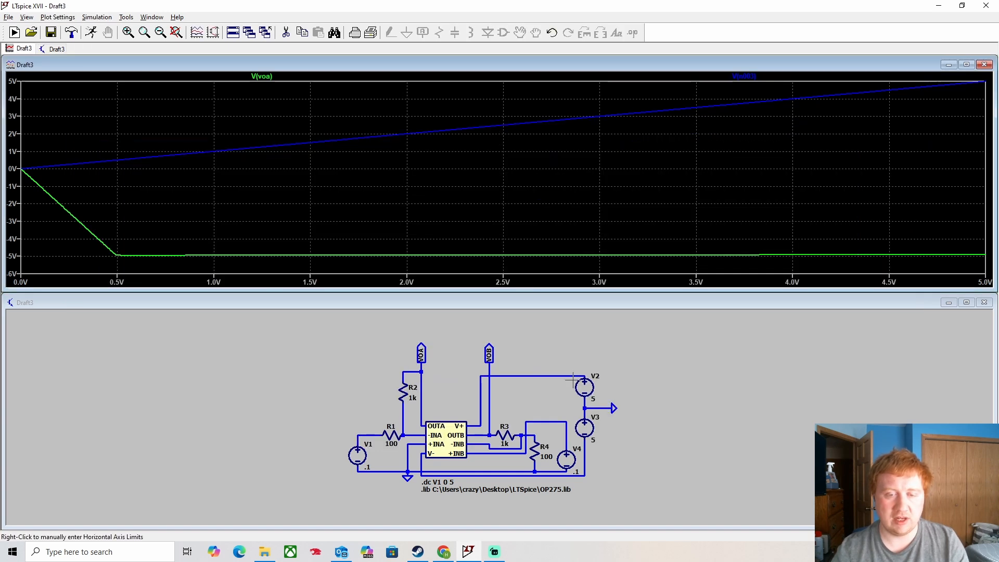
pyautogui.scroll(-1, 485, 509)
pyautogui.scroll(3, 492, 503)
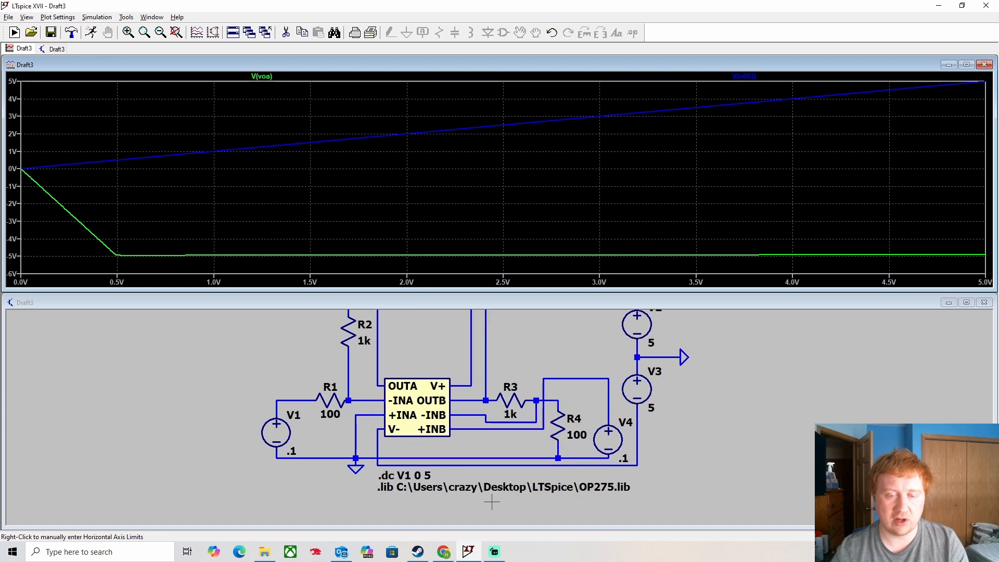
pyautogui.scroll(1, 492, 502)
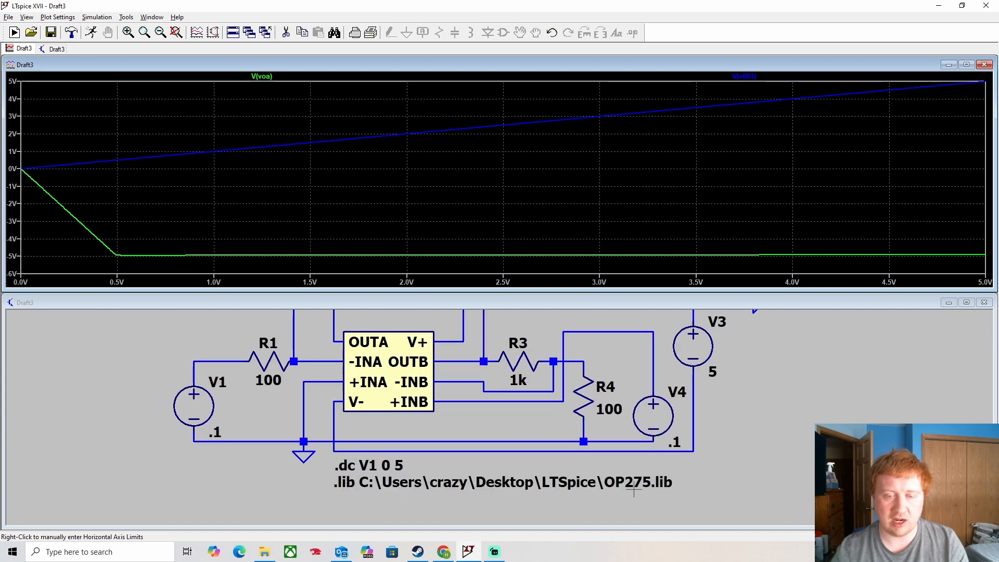
pyautogui.scroll(-3, 630, 491)
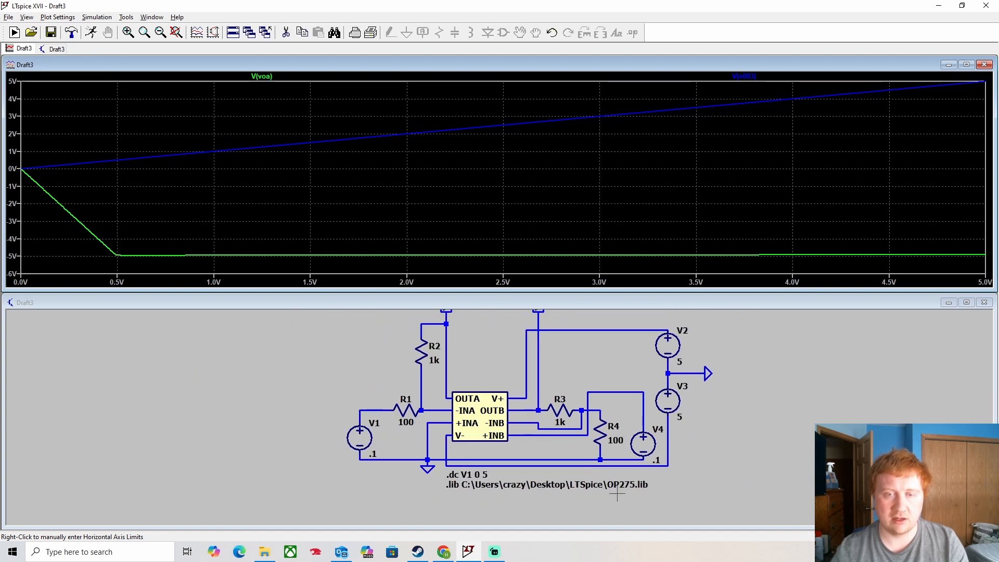
pyautogui.click(219, 406)
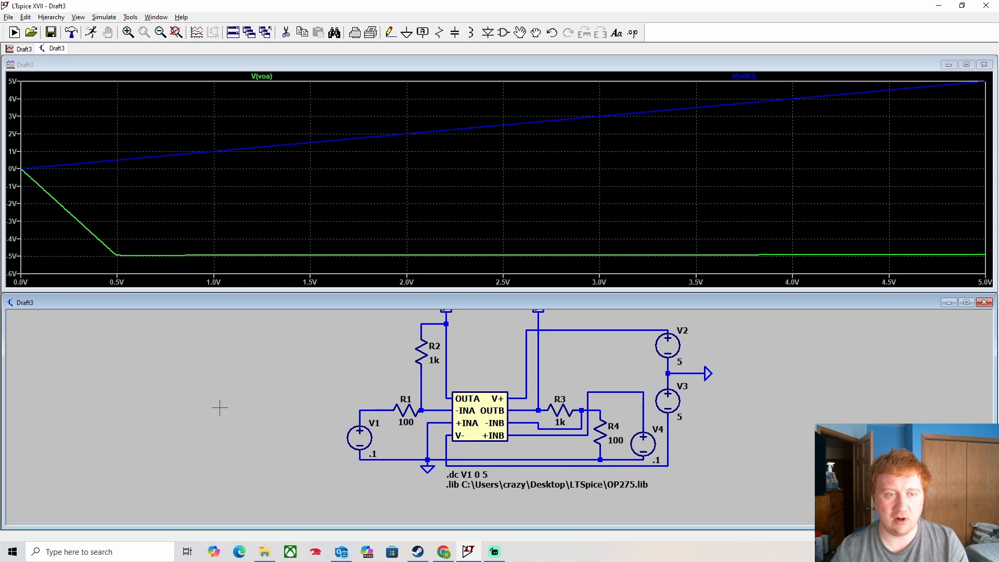
pyautogui.click(176, 32)
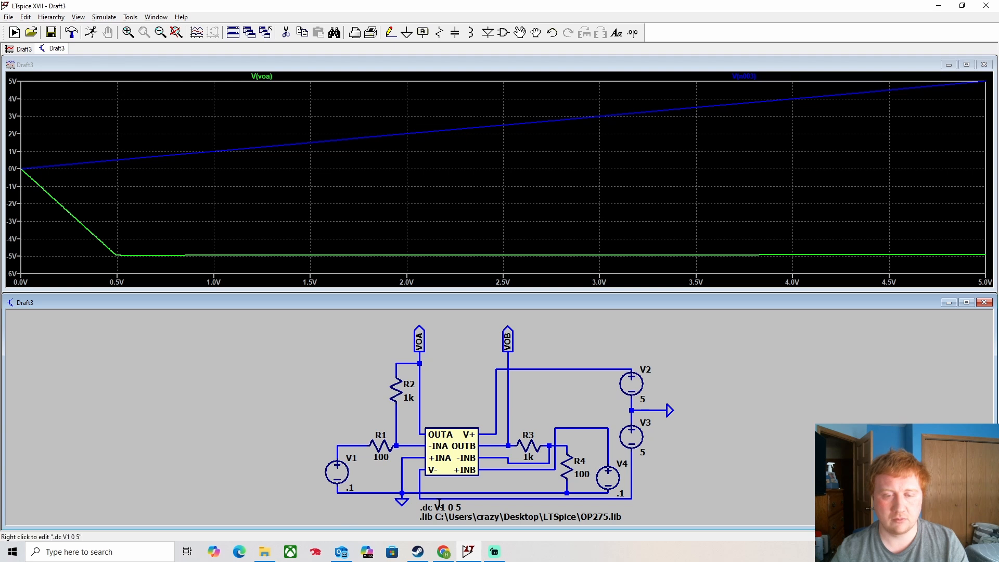
# - Change the DC sweep source from V1 to V4 and rerun the simulation
pyautogui.rightClick(443, 508)
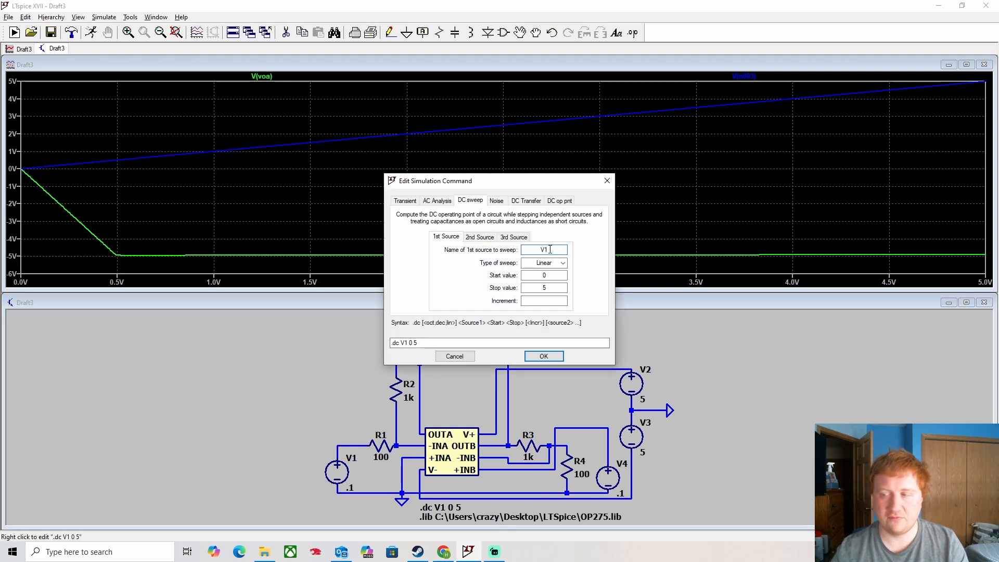
pyautogui.moveTo(550, 249); pyautogui.dragTo(544, 249)
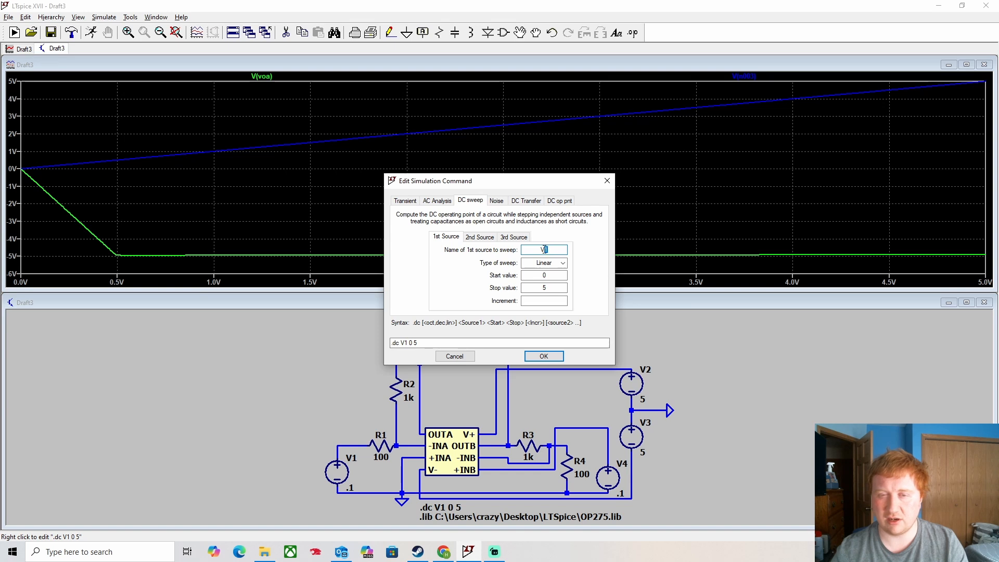
pyautogui.write('4')
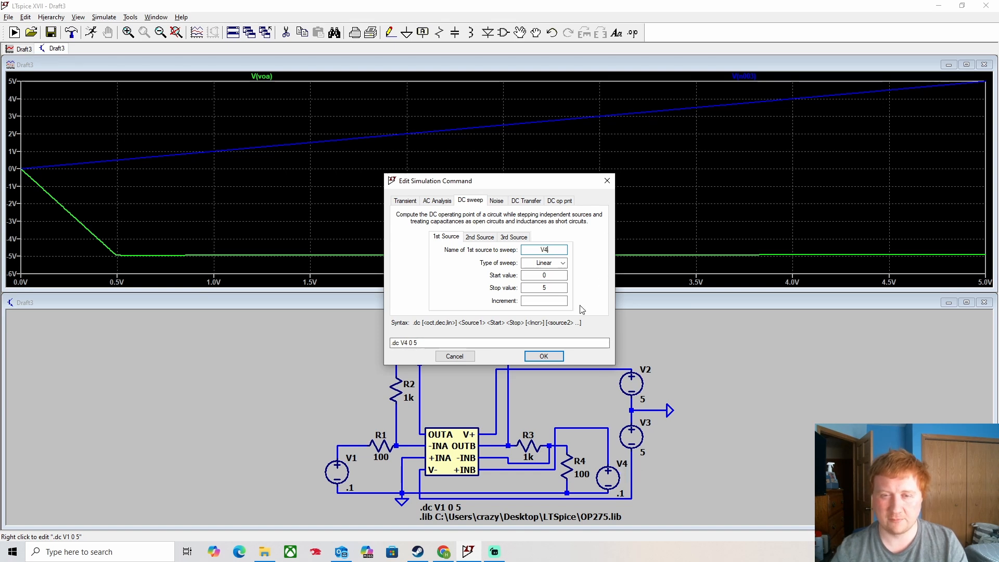
pyautogui.click(551, 360)
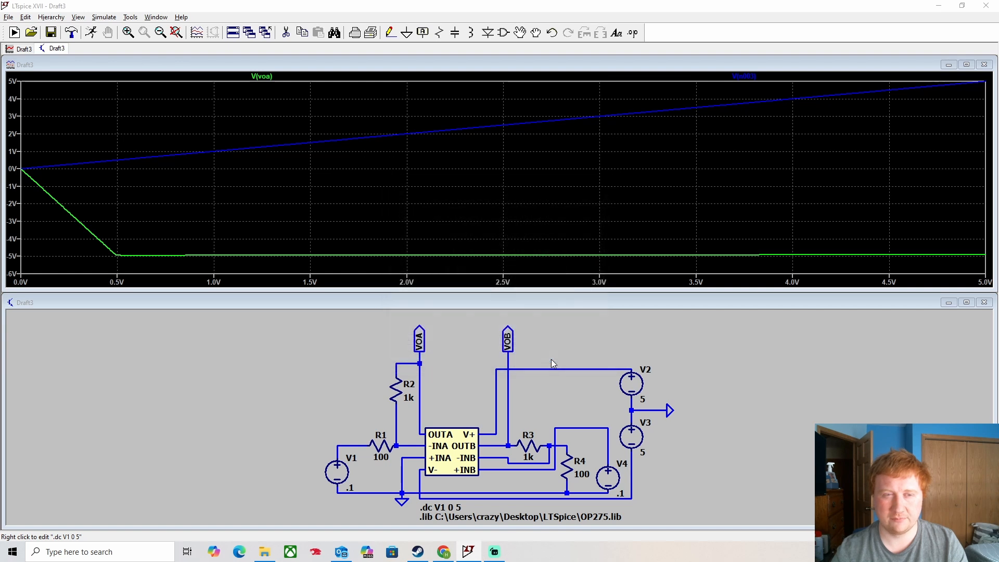
pyautogui.click(92, 33)
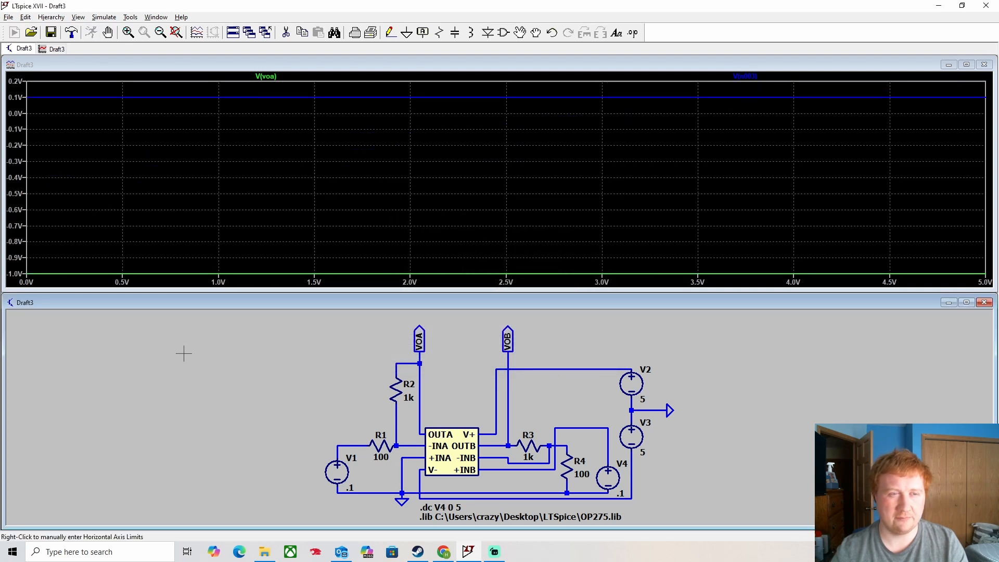
# - Plot the V1–R1 node, VOA, n002 and VOB voltages, then edit the vertical axis limits
pyautogui.click(363, 440)
pyautogui.click(419, 359)
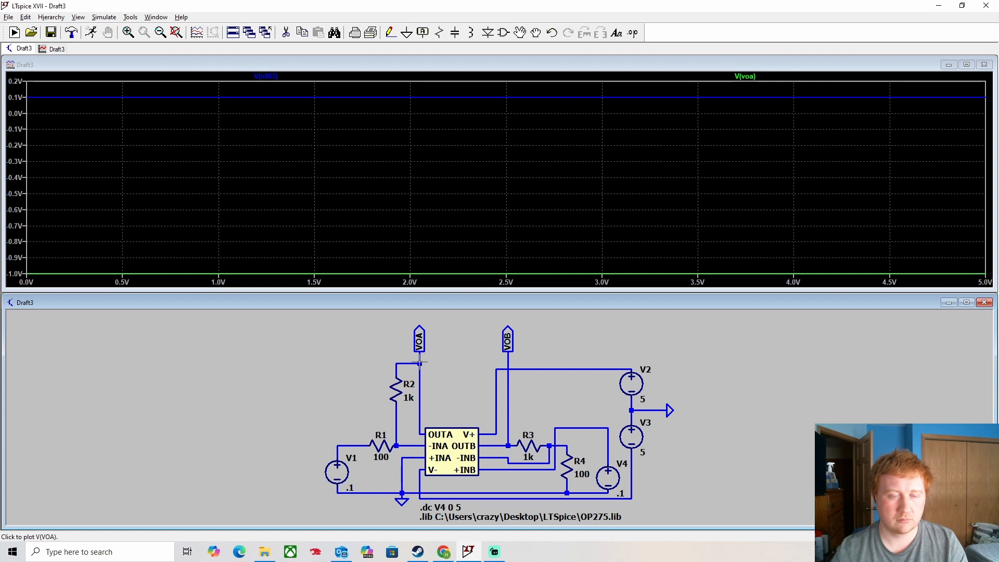
pyautogui.click(613, 441)
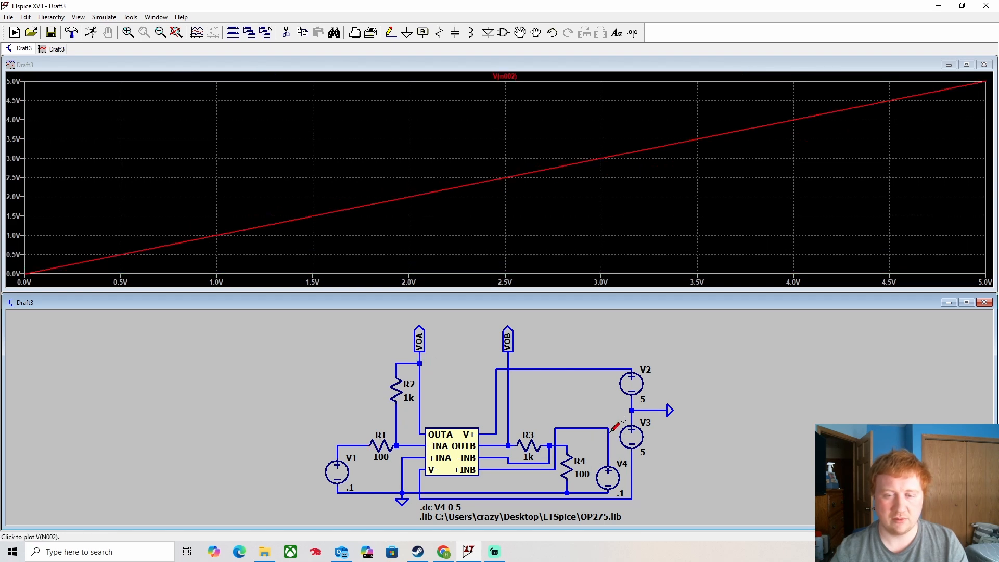
pyautogui.click(509, 358)
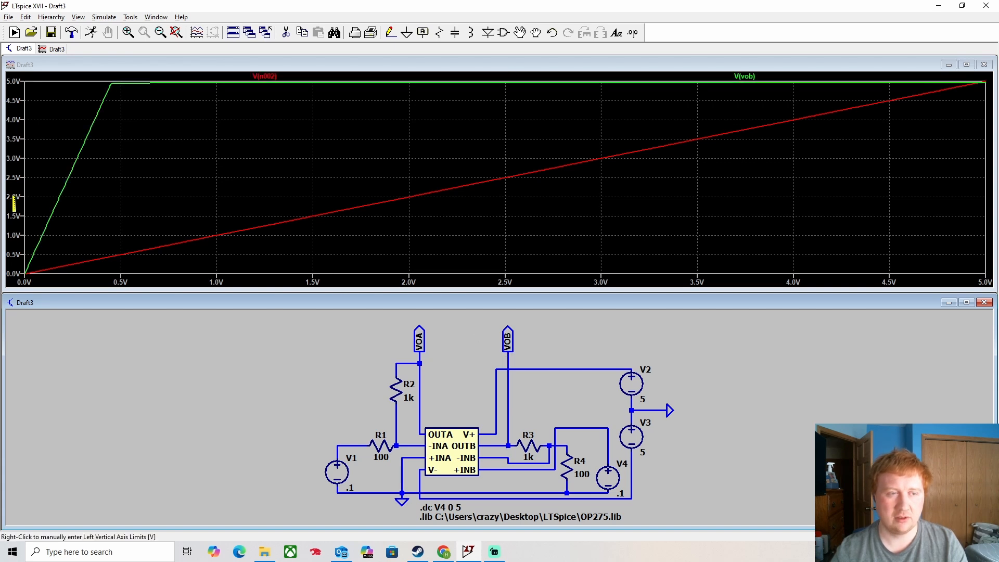
pyautogui.click(16, 204)
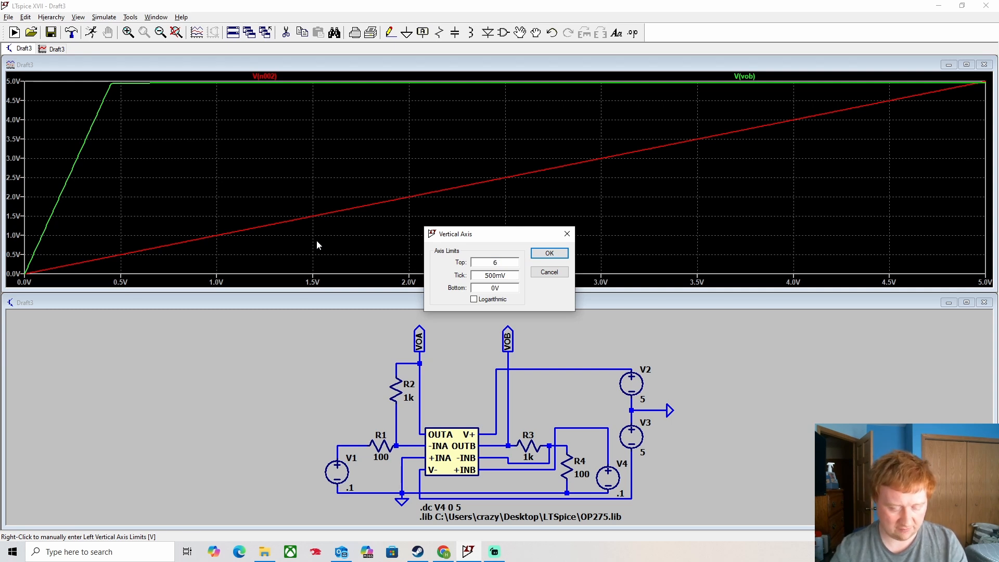
# - Set the vertical axis top limit to 6V
pyautogui.write('6V')
pyautogui.click(553, 255)
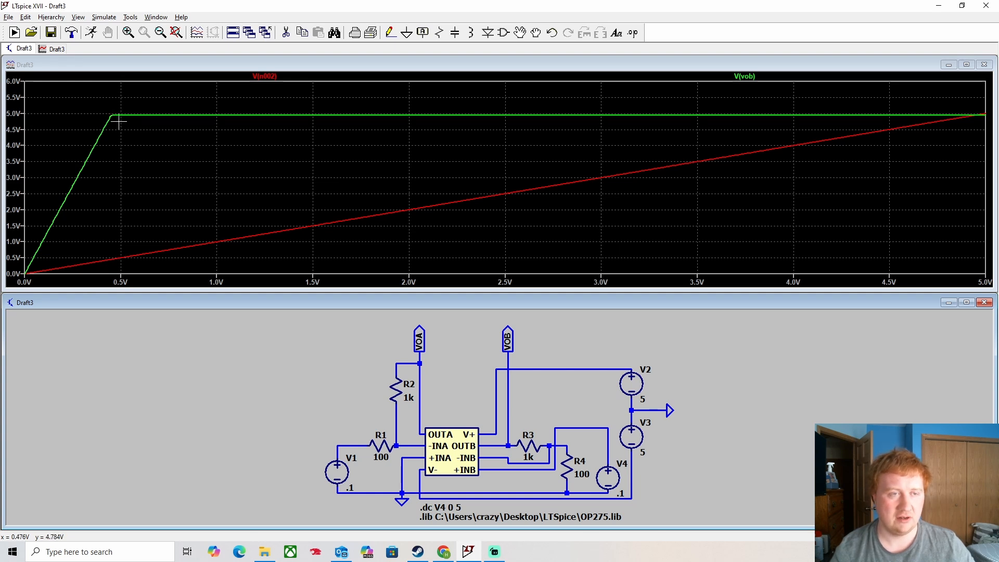
# - Attach cursor 1 to V(vob) and move it to the knee near 0.45 V
pyautogui.click(744, 76)
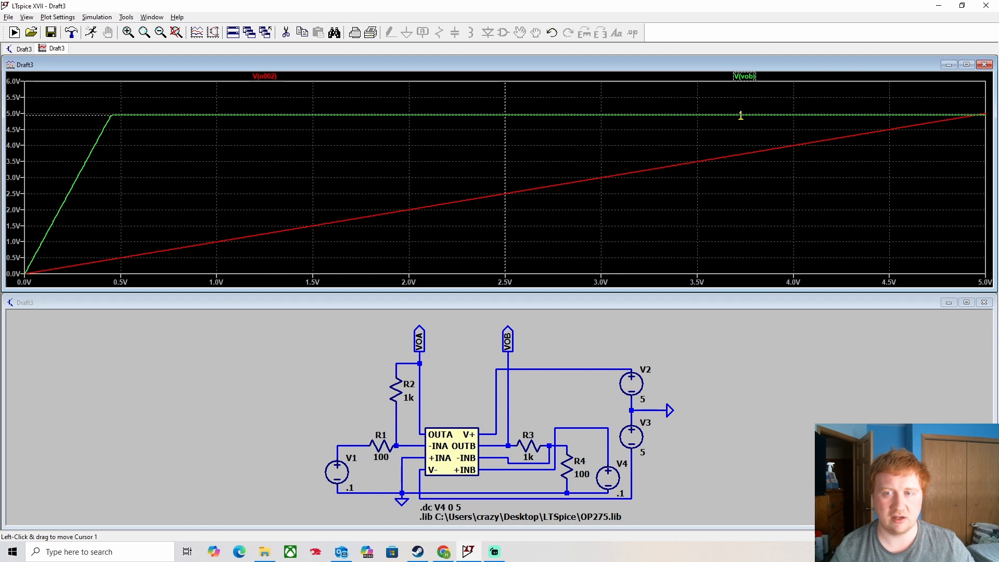
pyautogui.moveTo(741, 115); pyautogui.dragTo(117, 148)
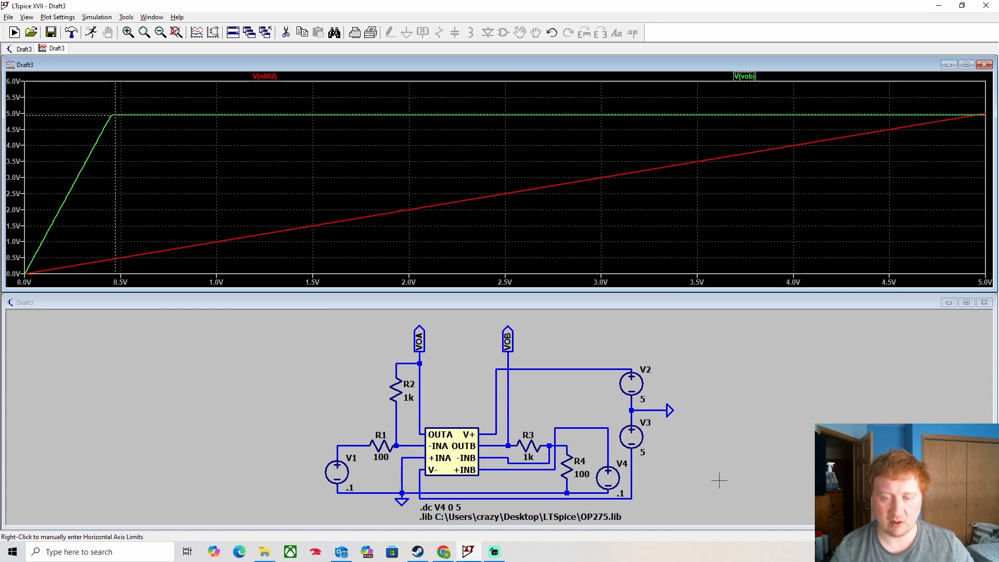
pyautogui.click(238, 552)
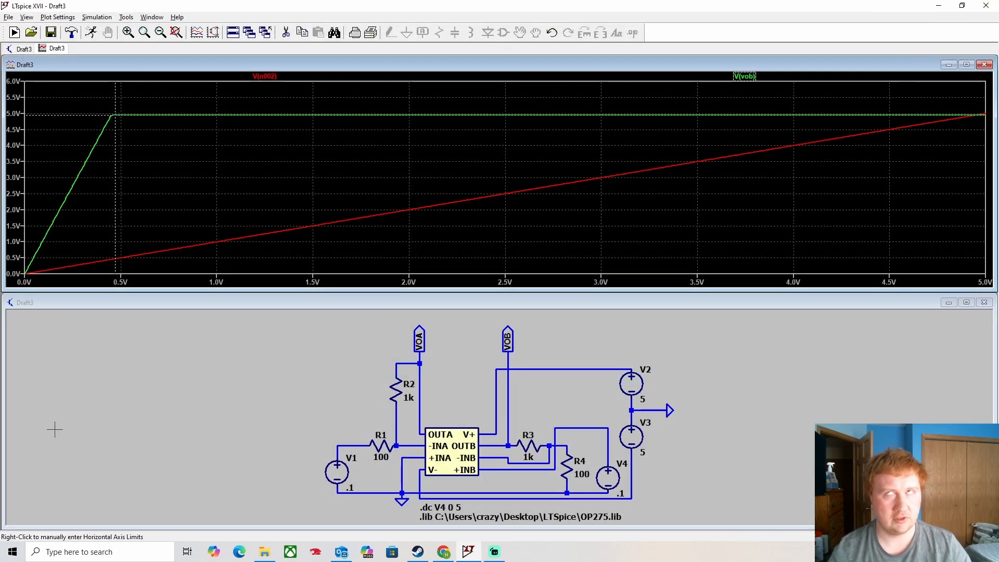
# - Compute 0.5*10 in Windows search as a quick check, then return to LTspice
pyautogui.click(92, 554)
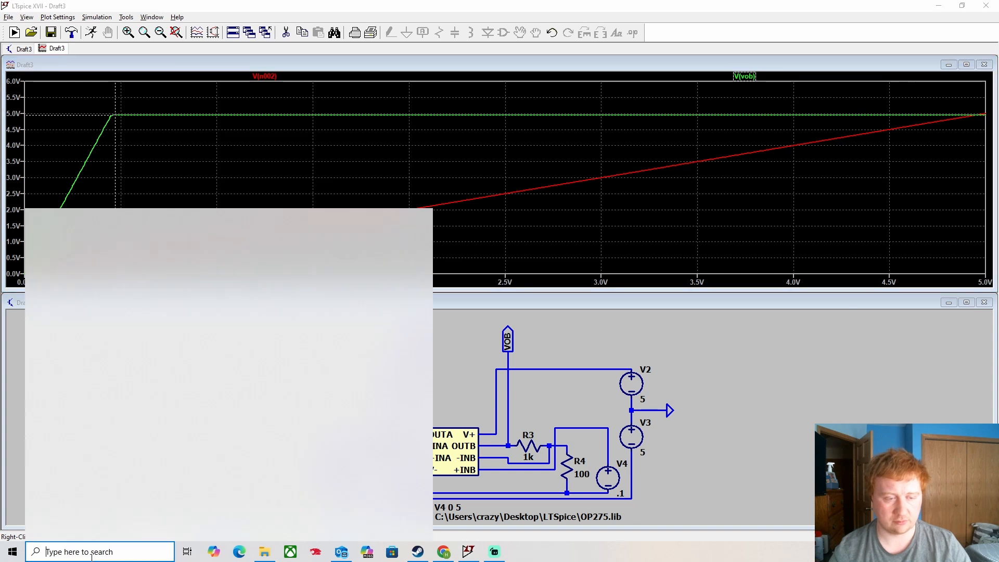
pyautogui.write('0.5*10')
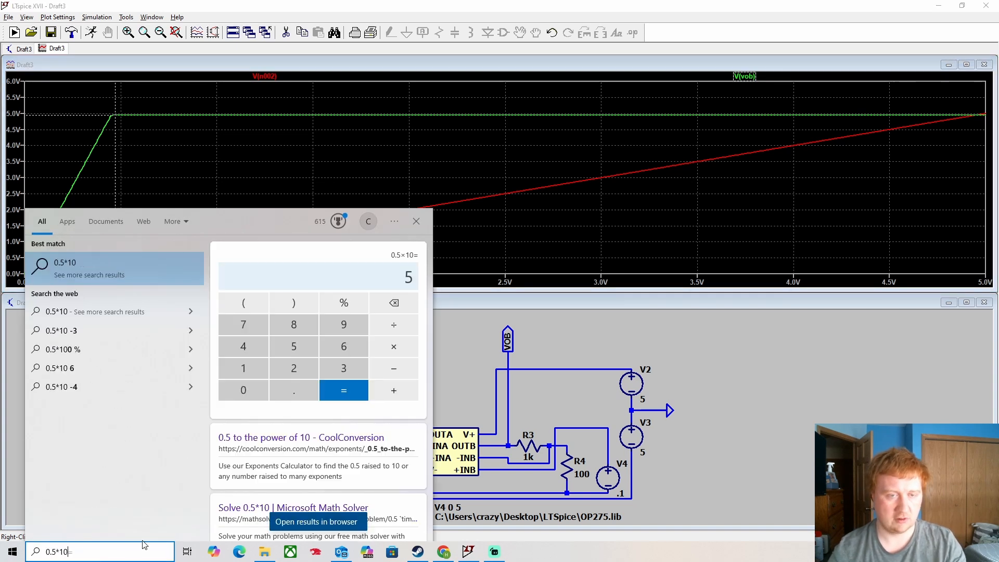
pyautogui.click(462, 417)
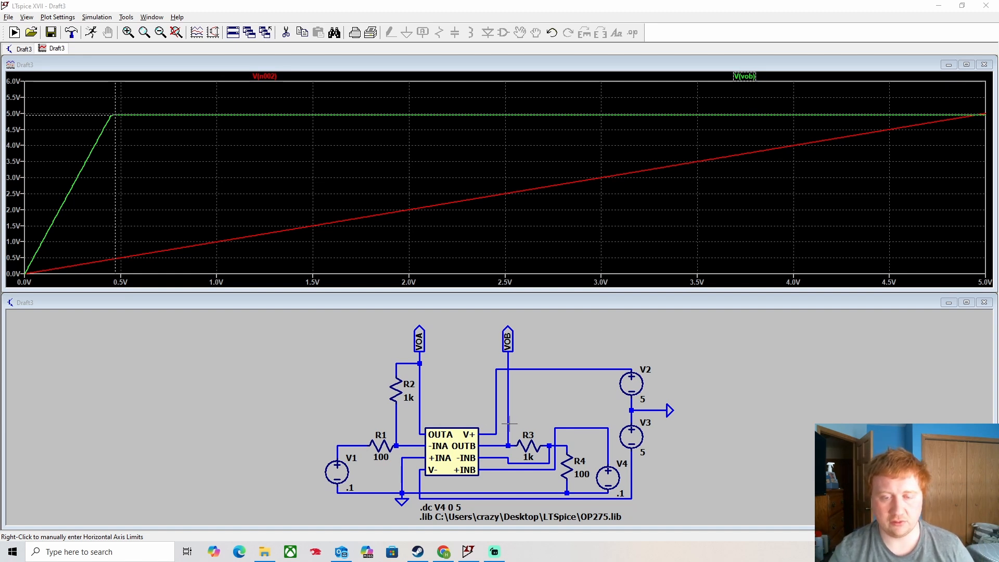
# - Change R3's resistance to 2k and rerun the simulation
pyautogui.rightClick(530, 444)
pyautogui.write('2')
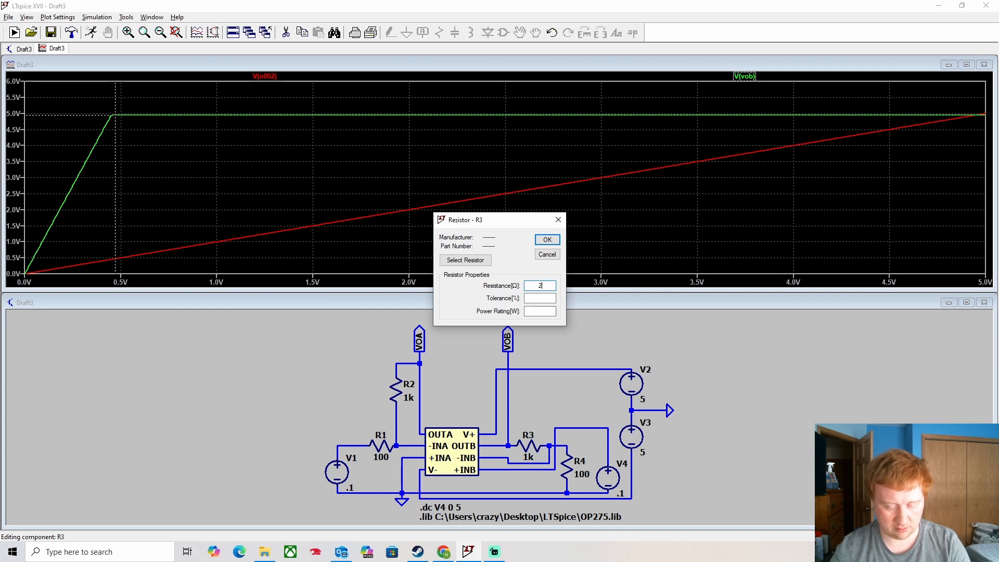
pyautogui.write('k')
pyautogui.press('Return')
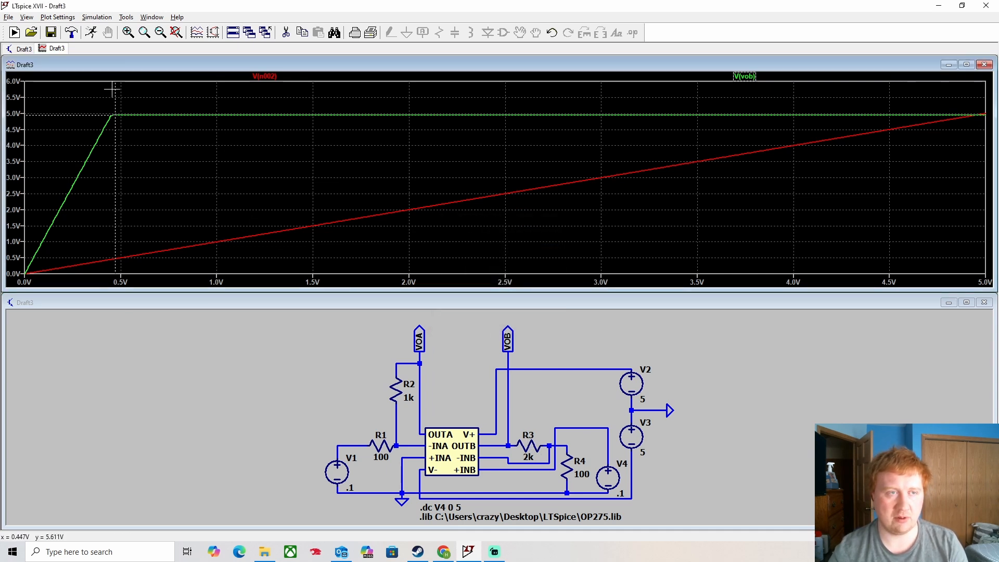
pyautogui.click(91, 33)
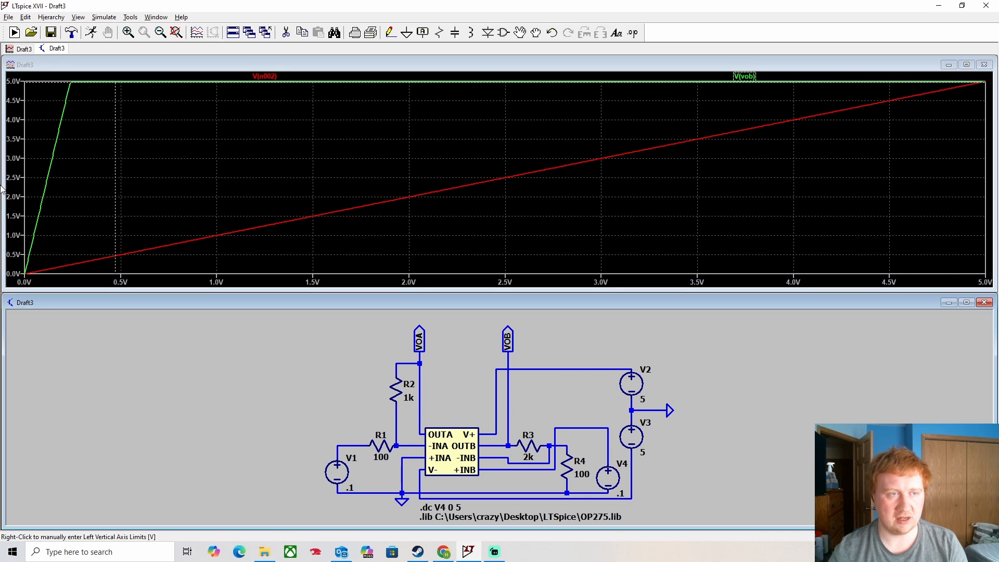
# - Set the plot's vertical top limit to 6 V and move cursor 1 to the new knee near 0.23 V
pyautogui.rightClick(8, 124)
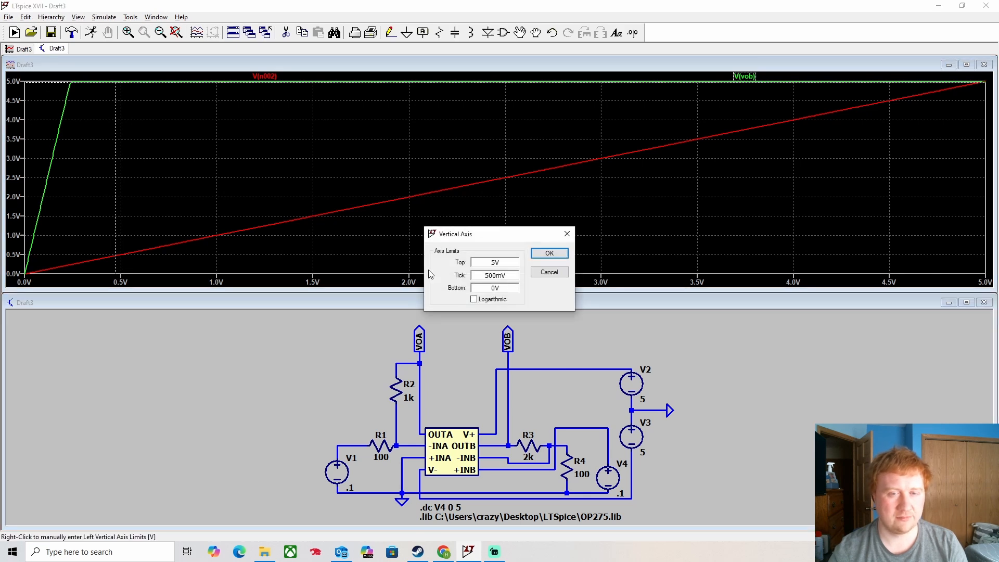
pyautogui.doubleClick(514, 260)
pyautogui.write('6')
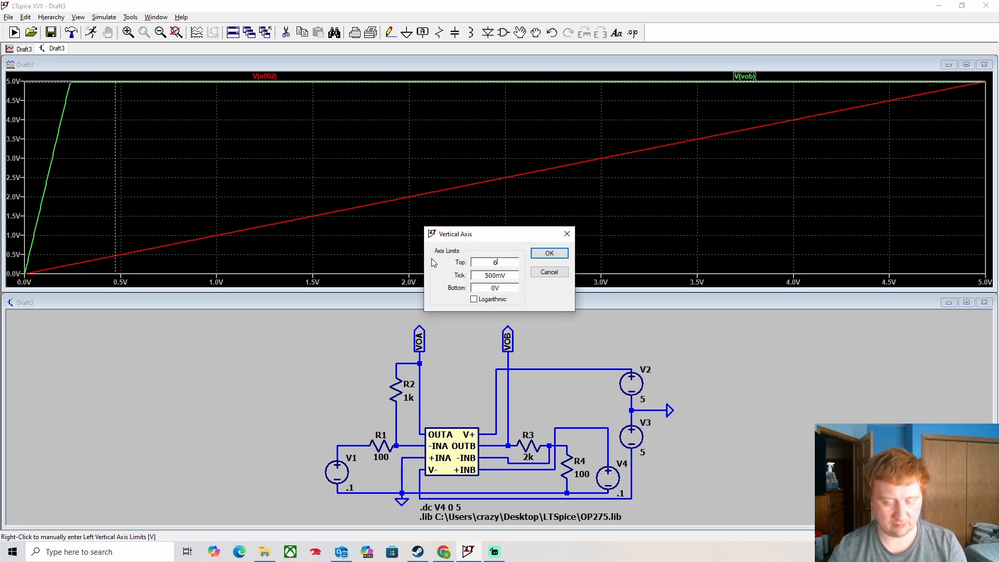
pyautogui.click(550, 253)
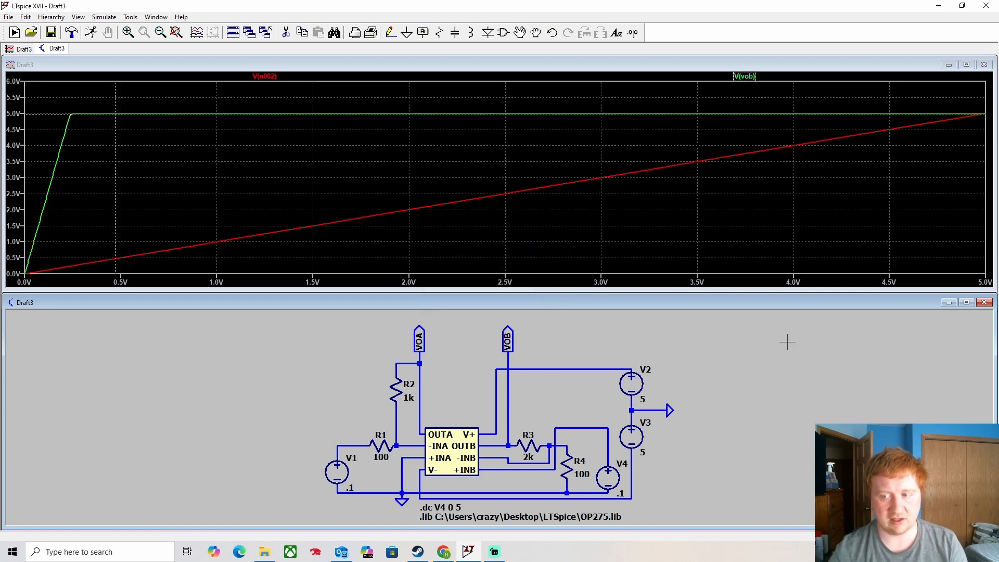
pyautogui.click(739, 86)
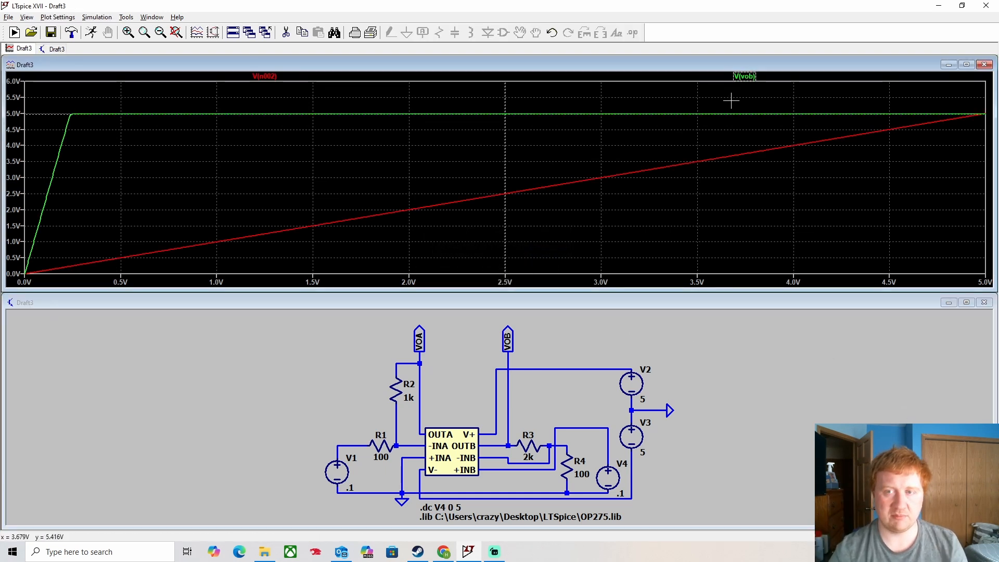
pyautogui.moveTo(511, 111); pyautogui.dragTo(71, 121)
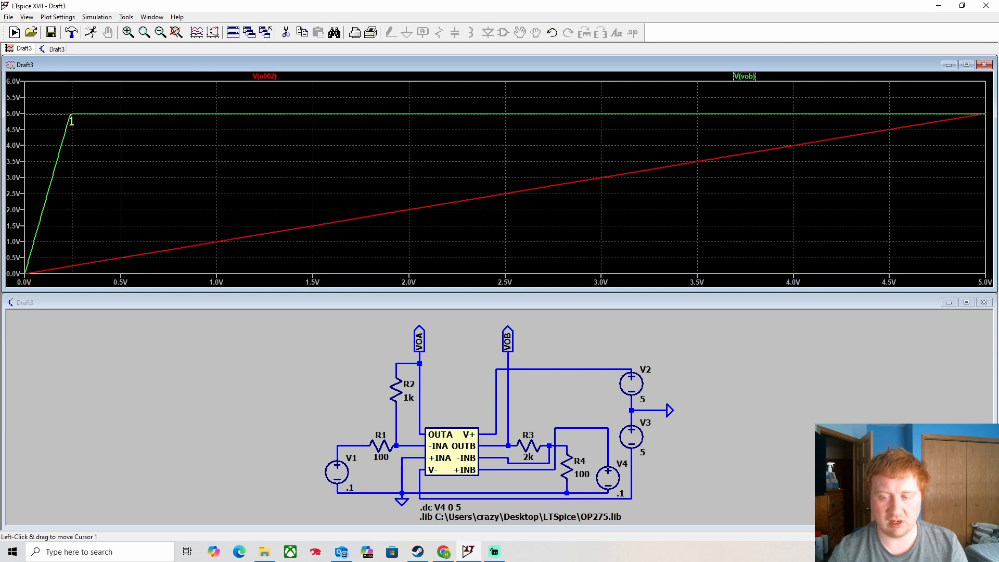
# - Read cursor 1 on V(n002) then V(vob), and compute .246*20 in Windows search
pyautogui.click(265, 76)
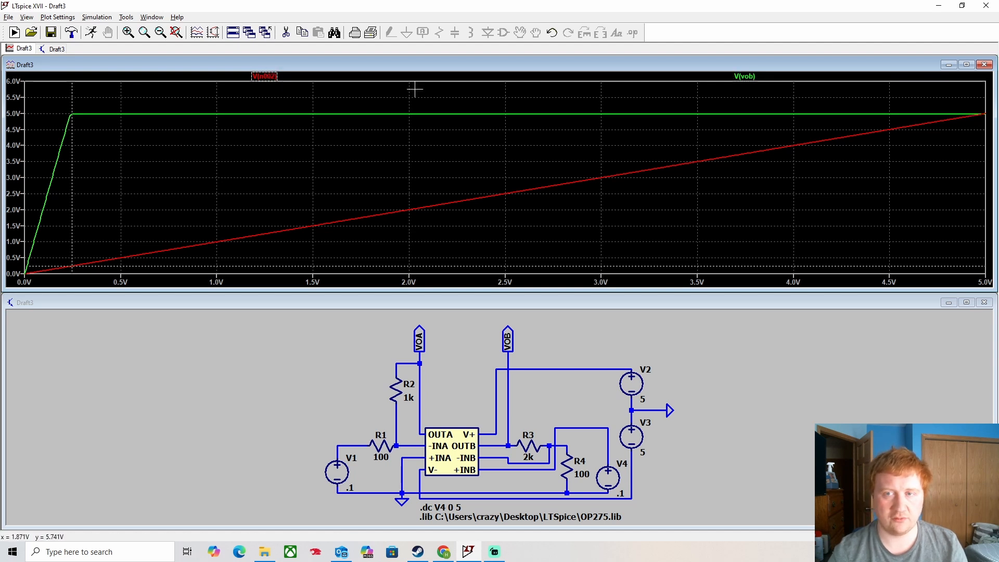
pyautogui.click(750, 77)
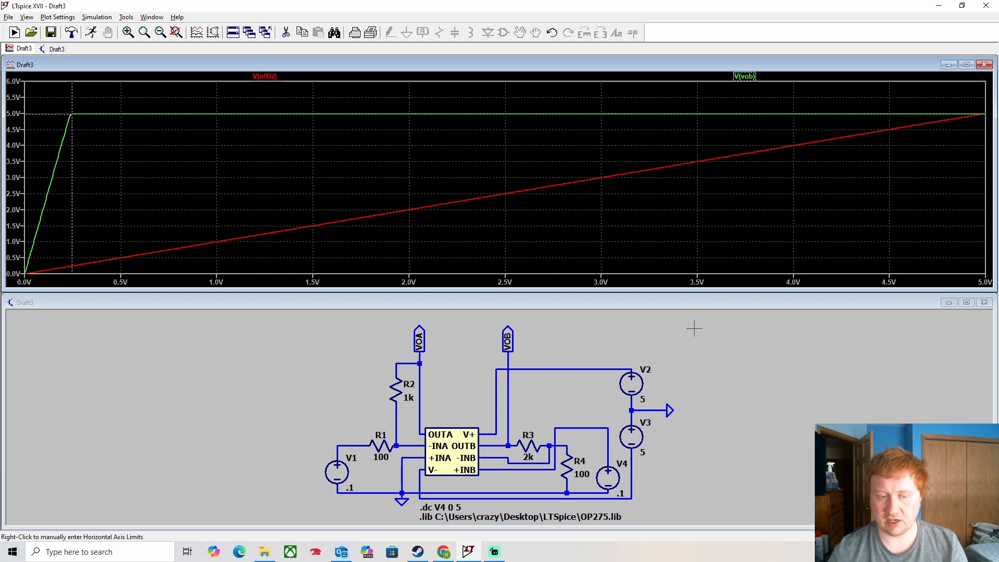
pyautogui.click(80, 553)
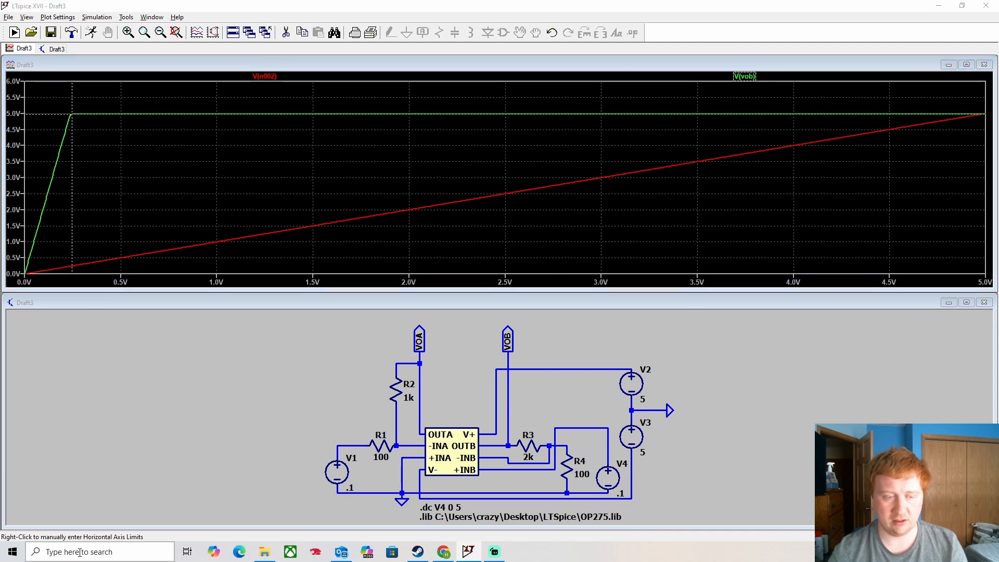
pyautogui.write('.246*20')
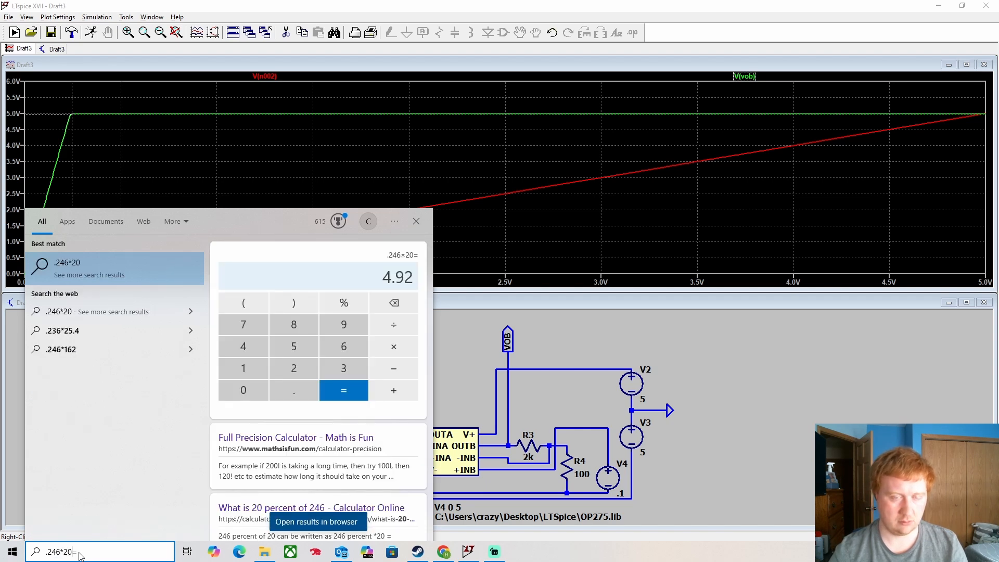
# - Slide cursor 1 along V(vob) to about 0.55 V, past the saturation knee
pyautogui.click(421, 218)
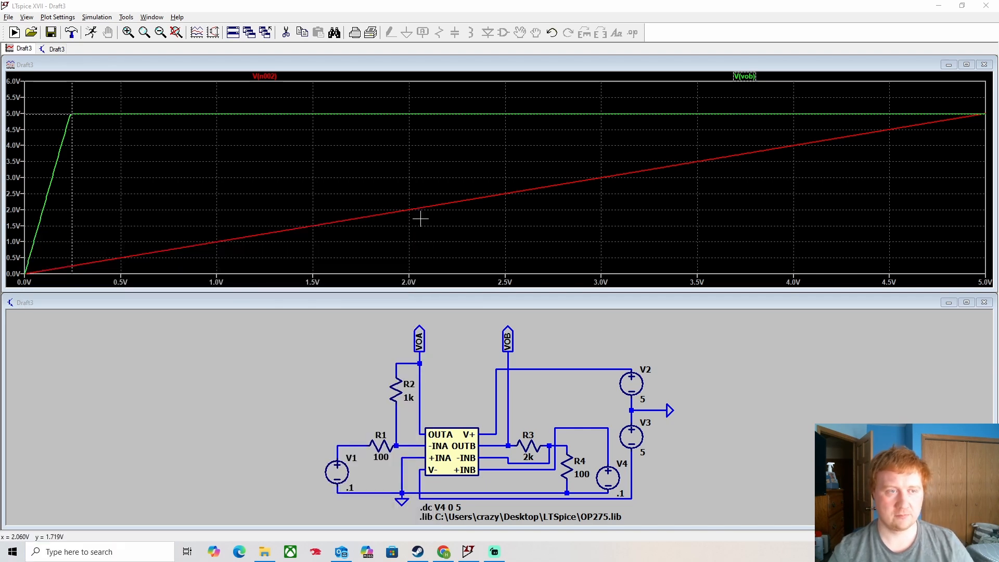
pyautogui.click(73, 114)
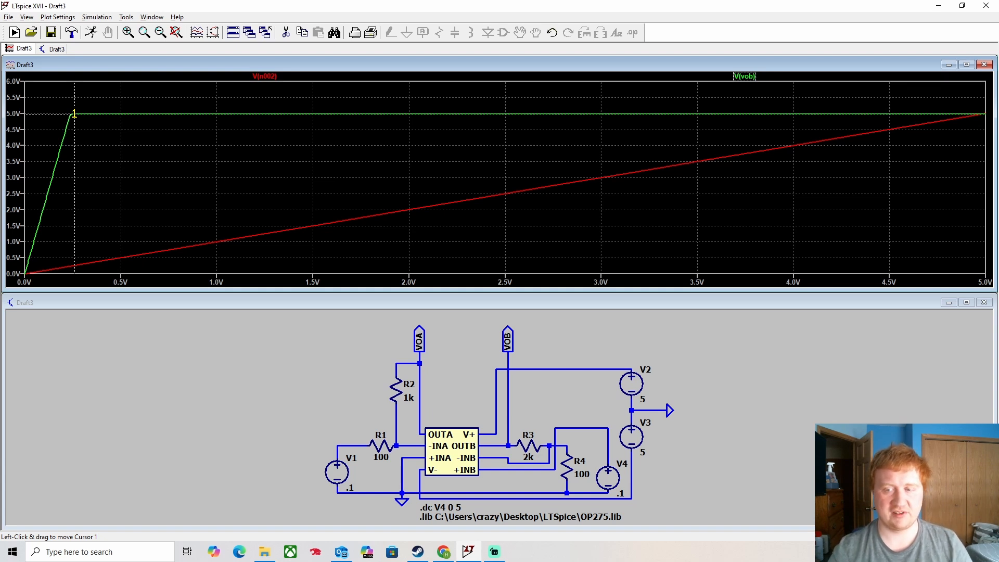
pyautogui.moveTo(74, 113); pyautogui.dragTo(132, 113)
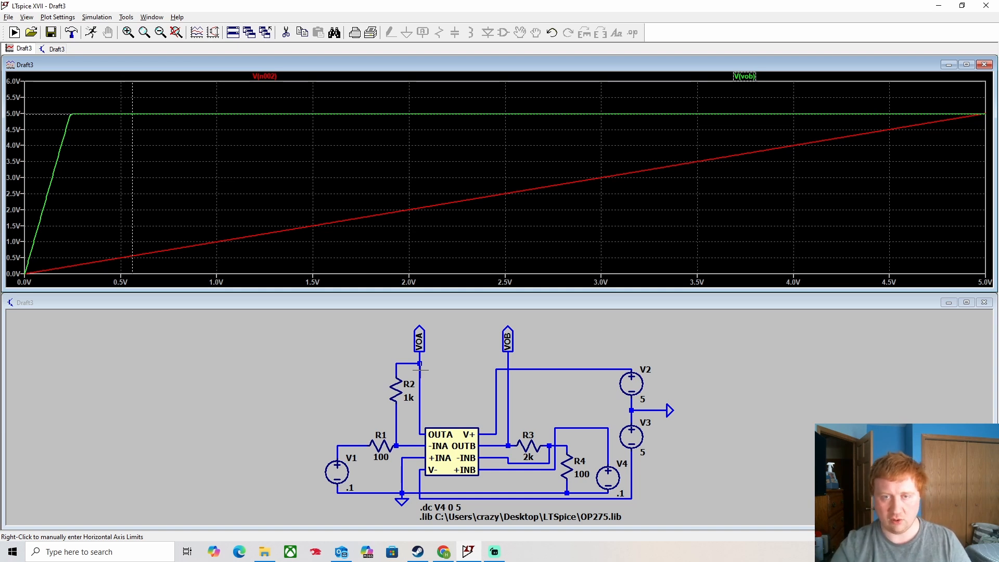
pyautogui.click(290, 406)
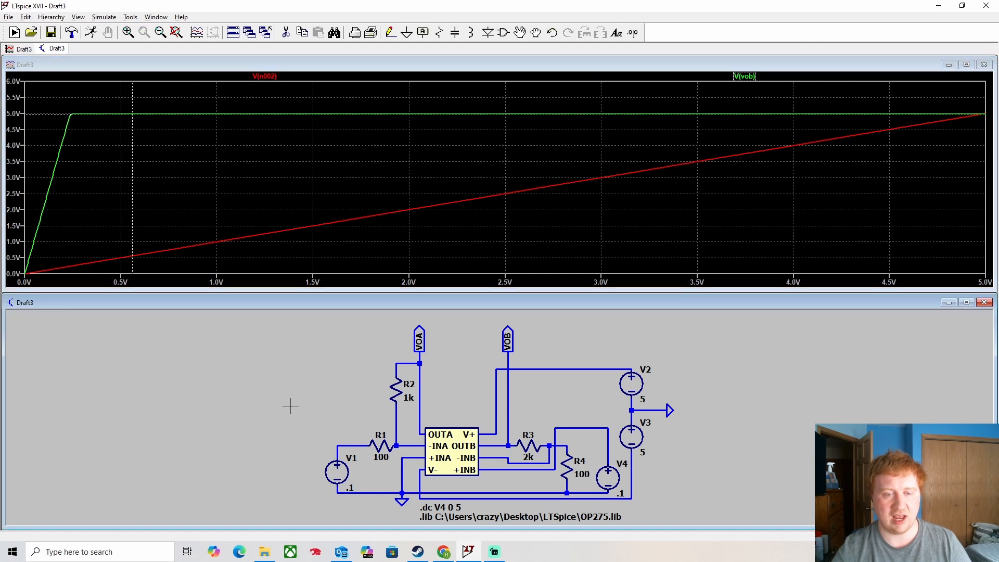
pyautogui.click(503, 32)
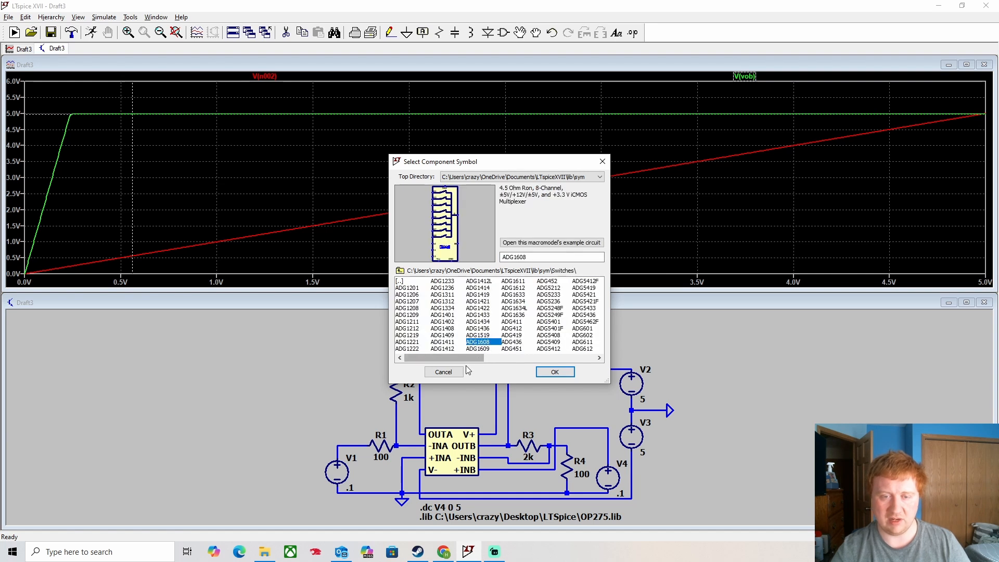
pyautogui.click(515, 319)
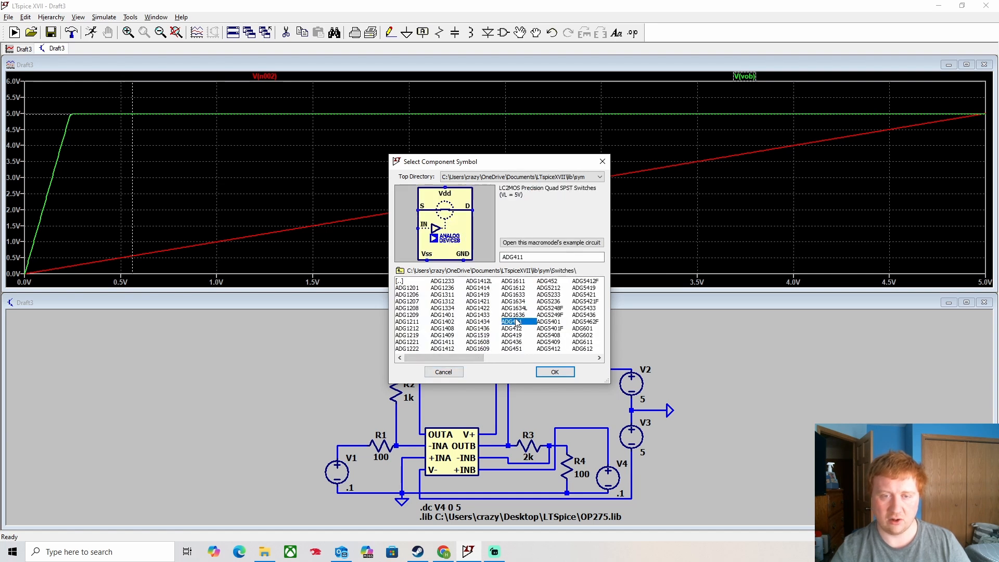
pyautogui.click(558, 308)
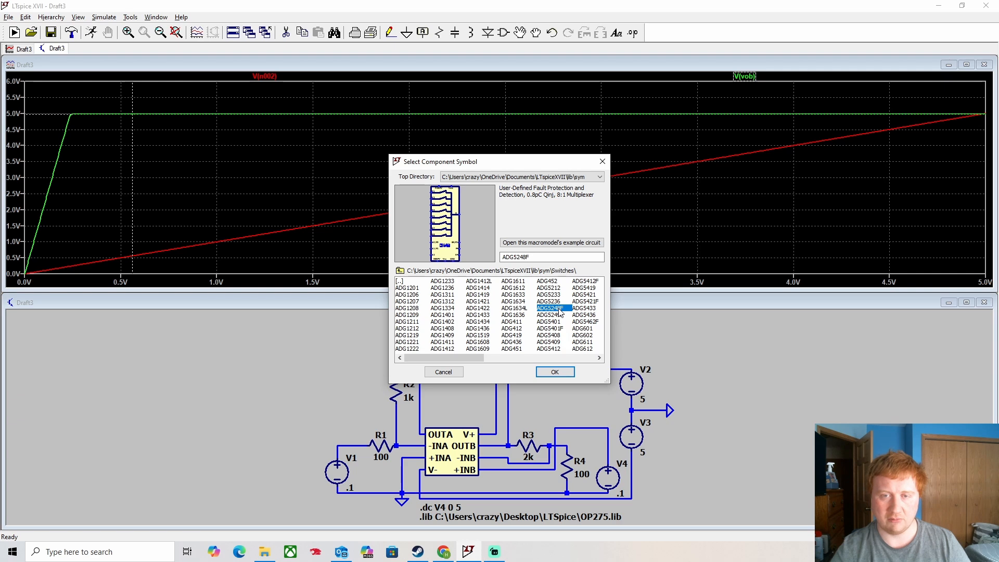
pyautogui.click(577, 322)
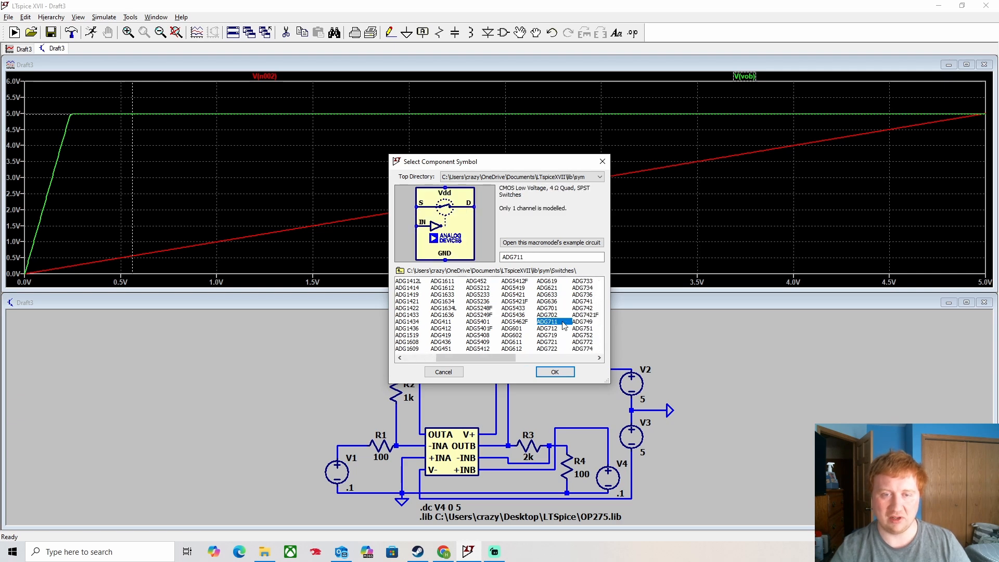
pyautogui.click(602, 162)
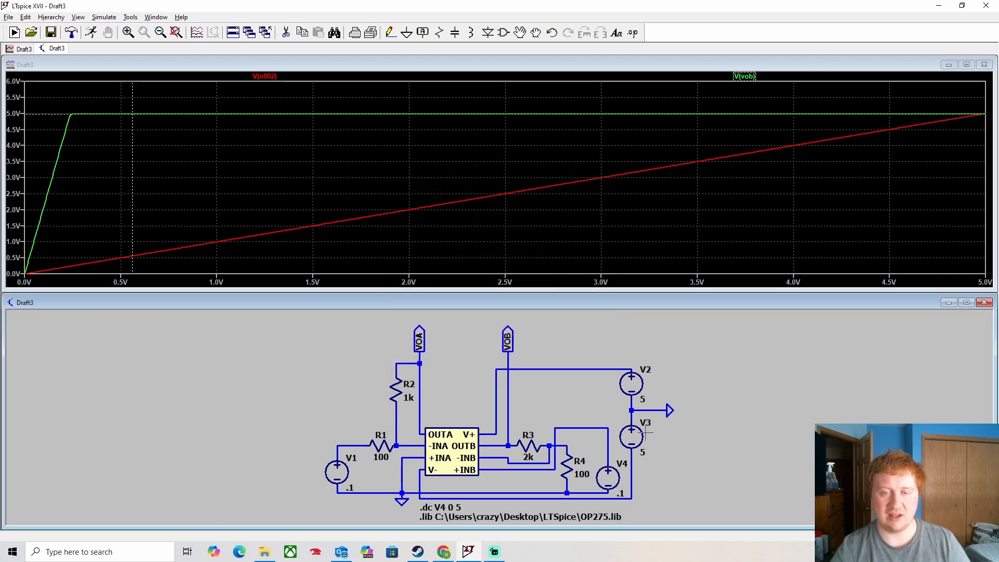